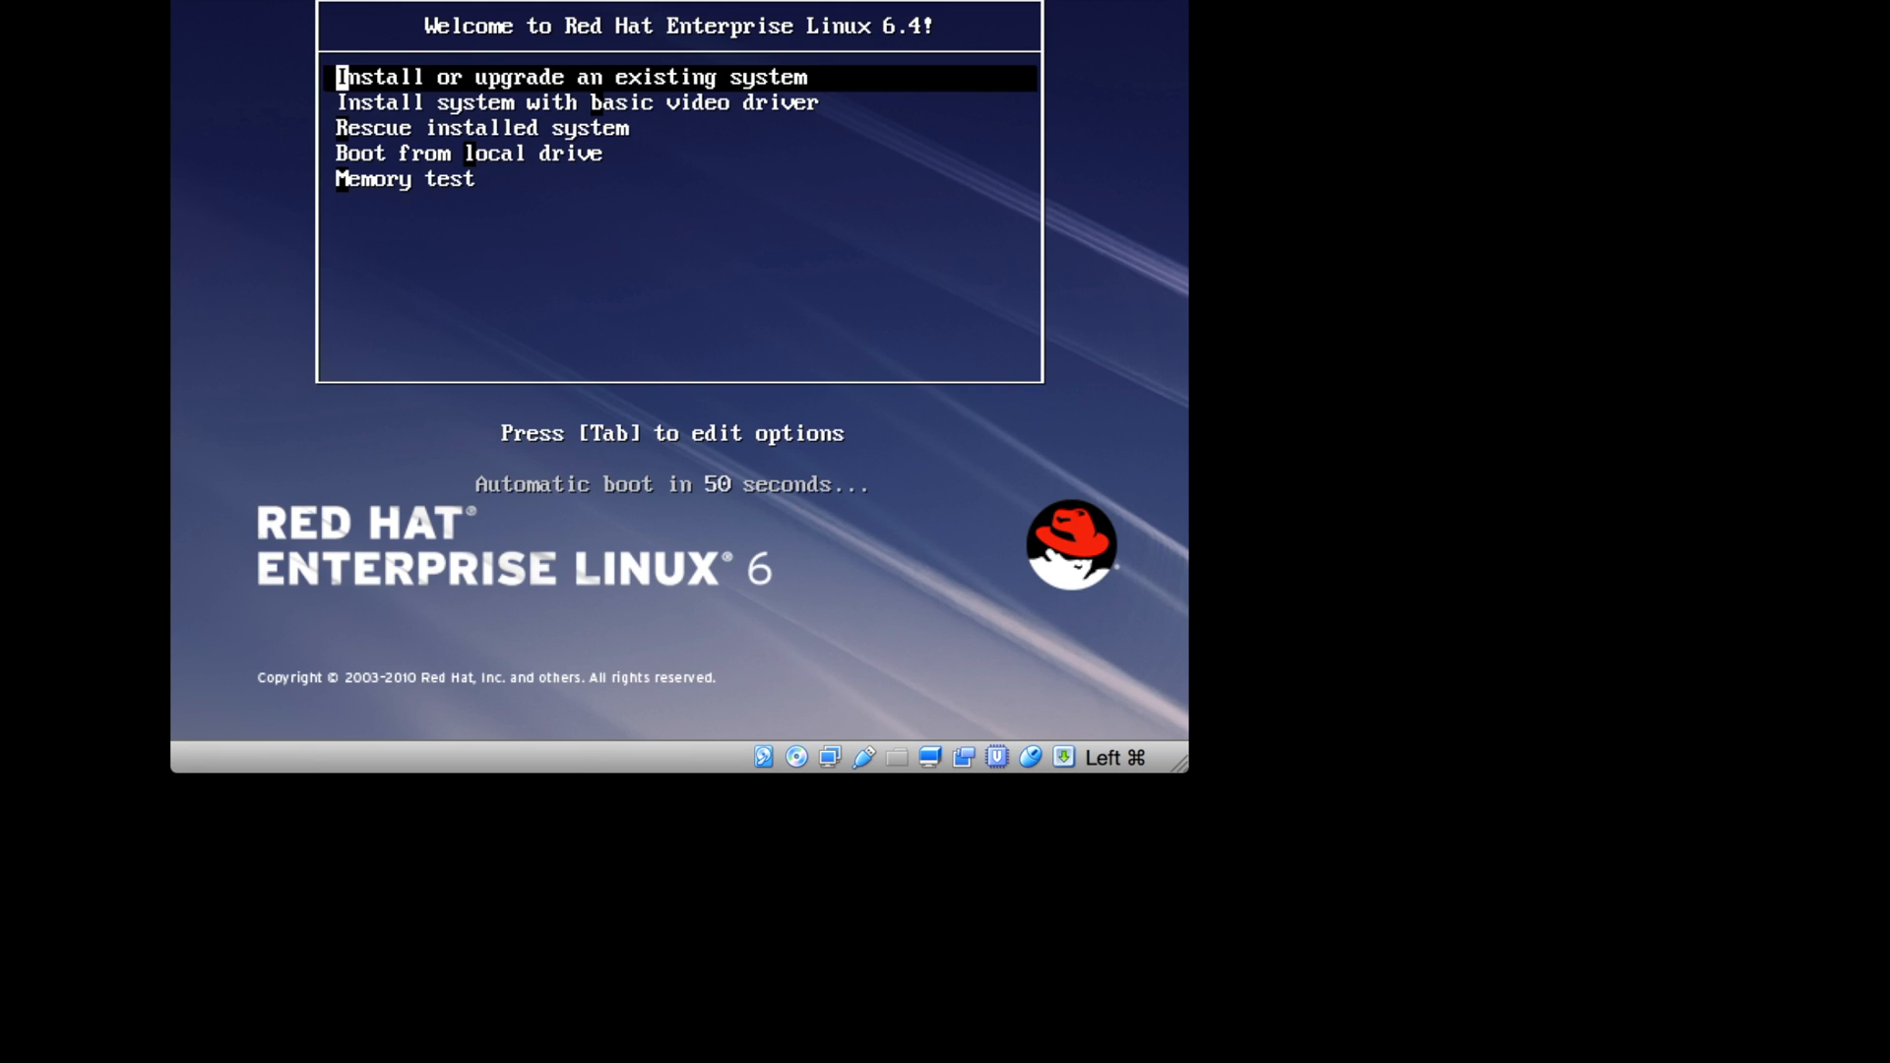
- Stop the boot countdown, review the boot menu options, and boot 'Install or upgrade an existing system'
key("Down")
key("Down")
key("Down")
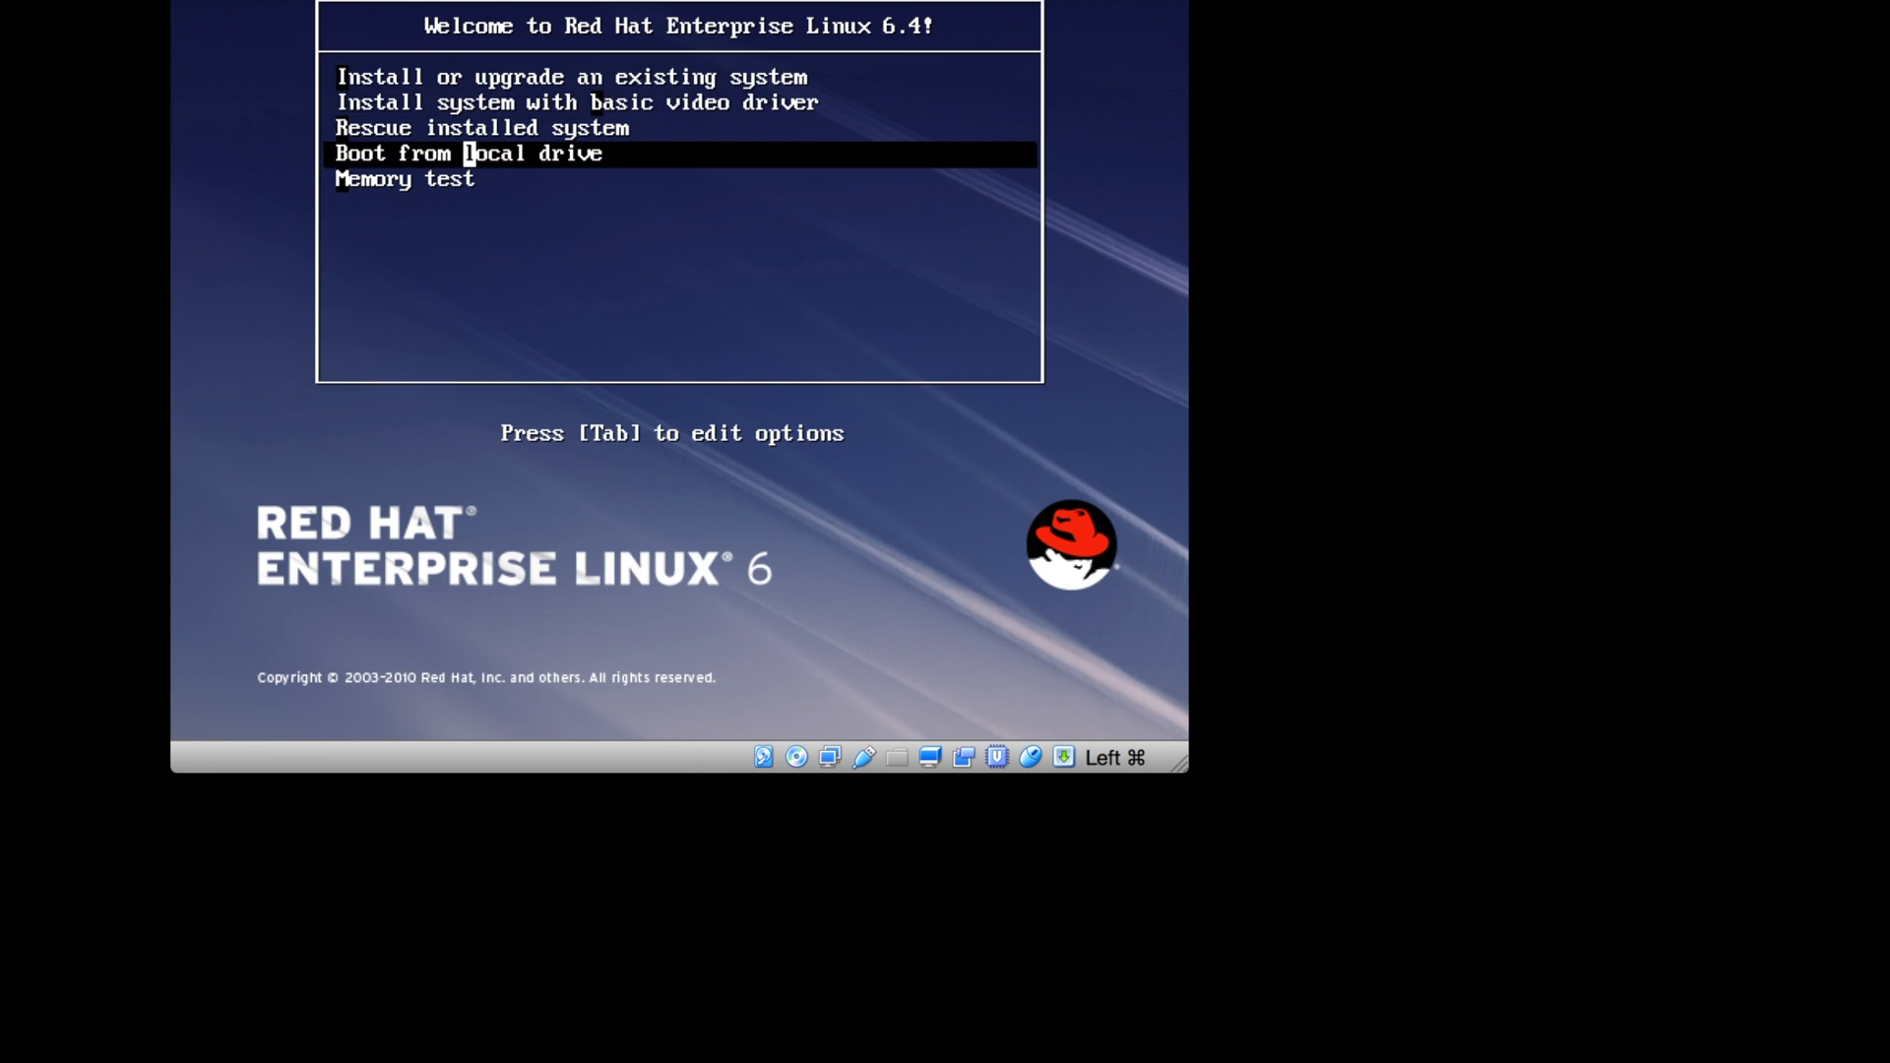
key("Up")
key("Up")
key("Up")
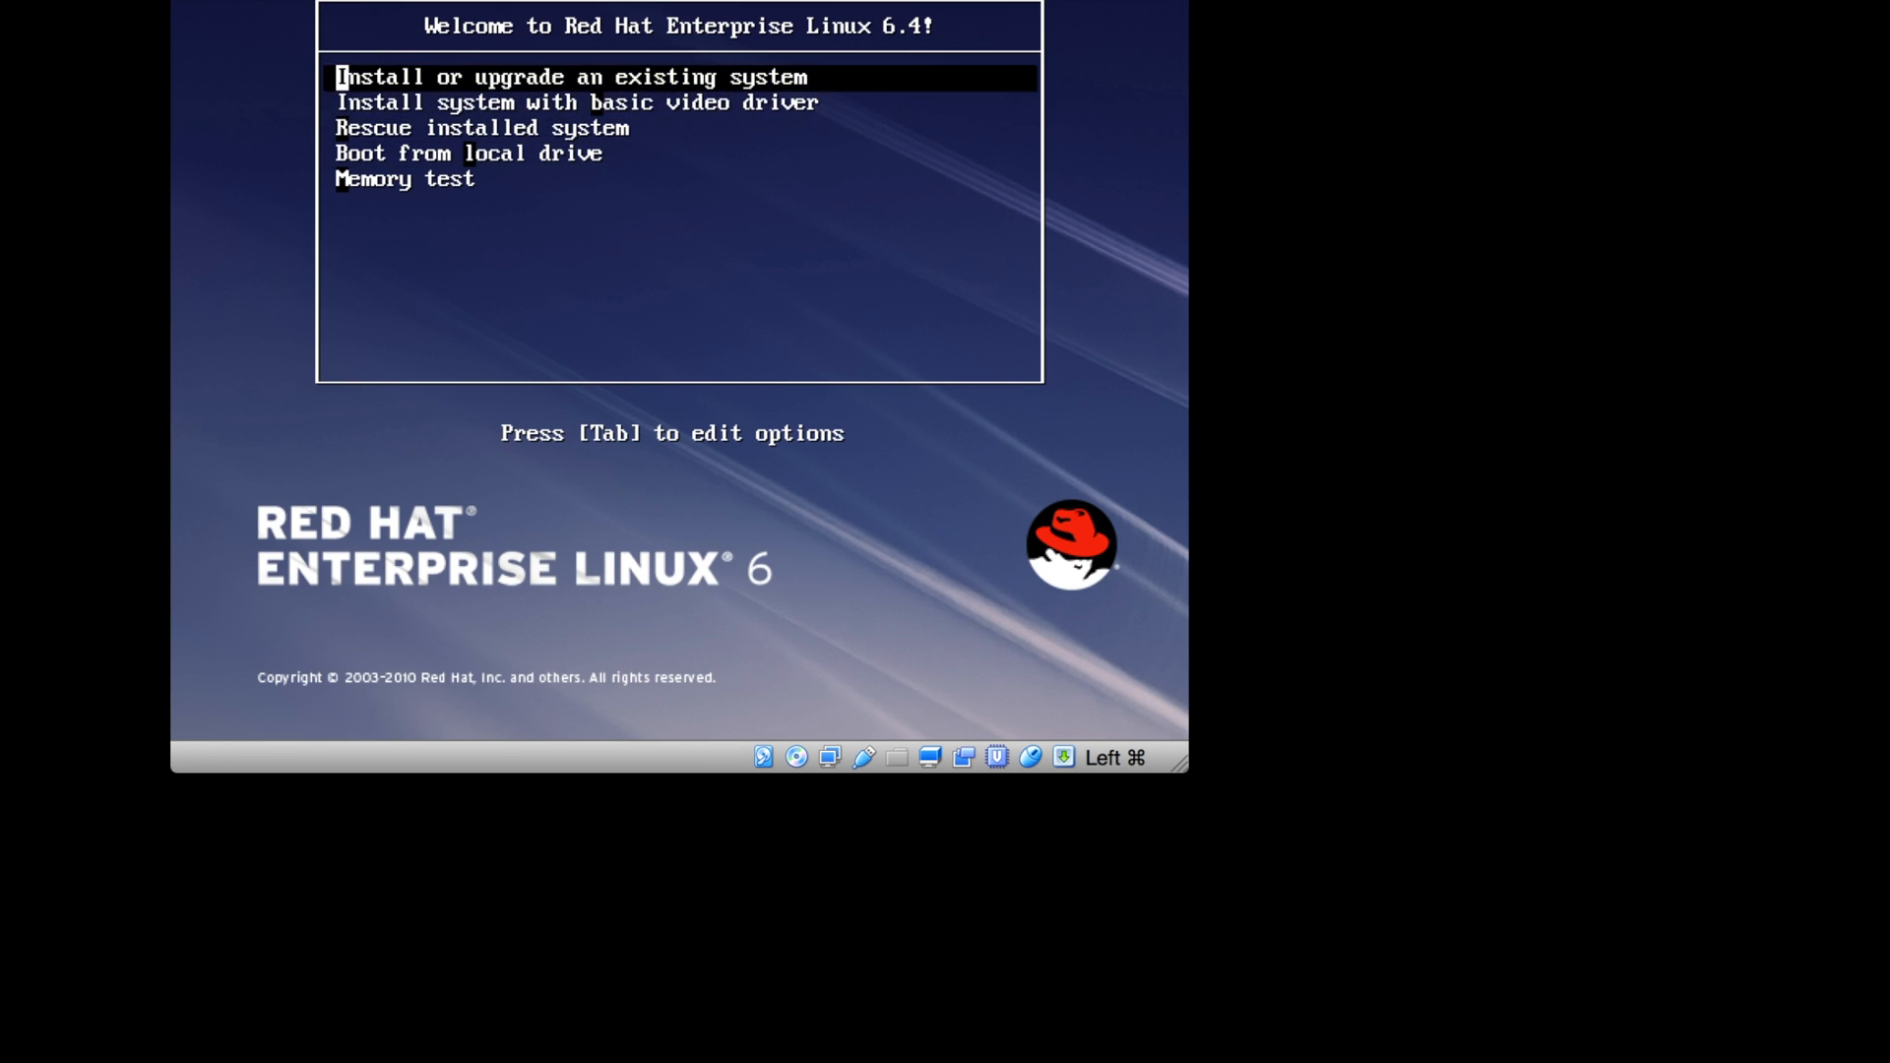
key("Down")
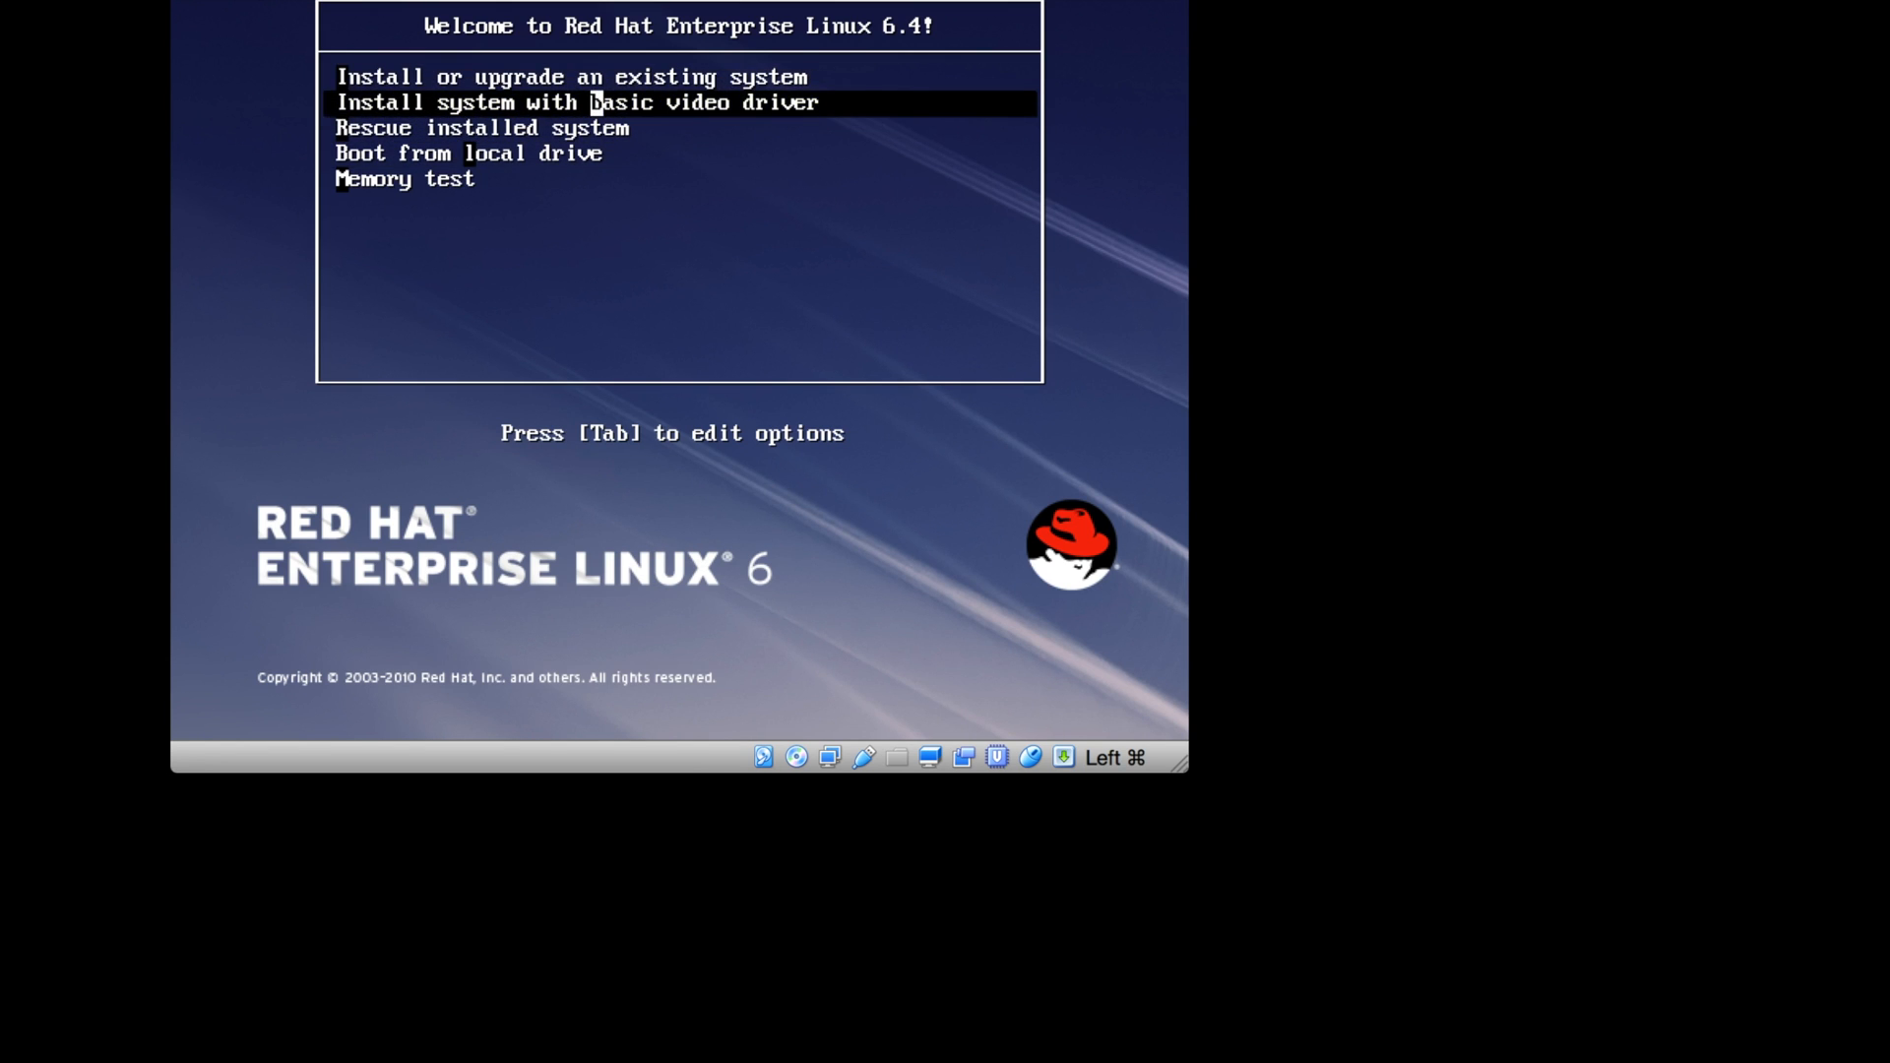
key("Down")
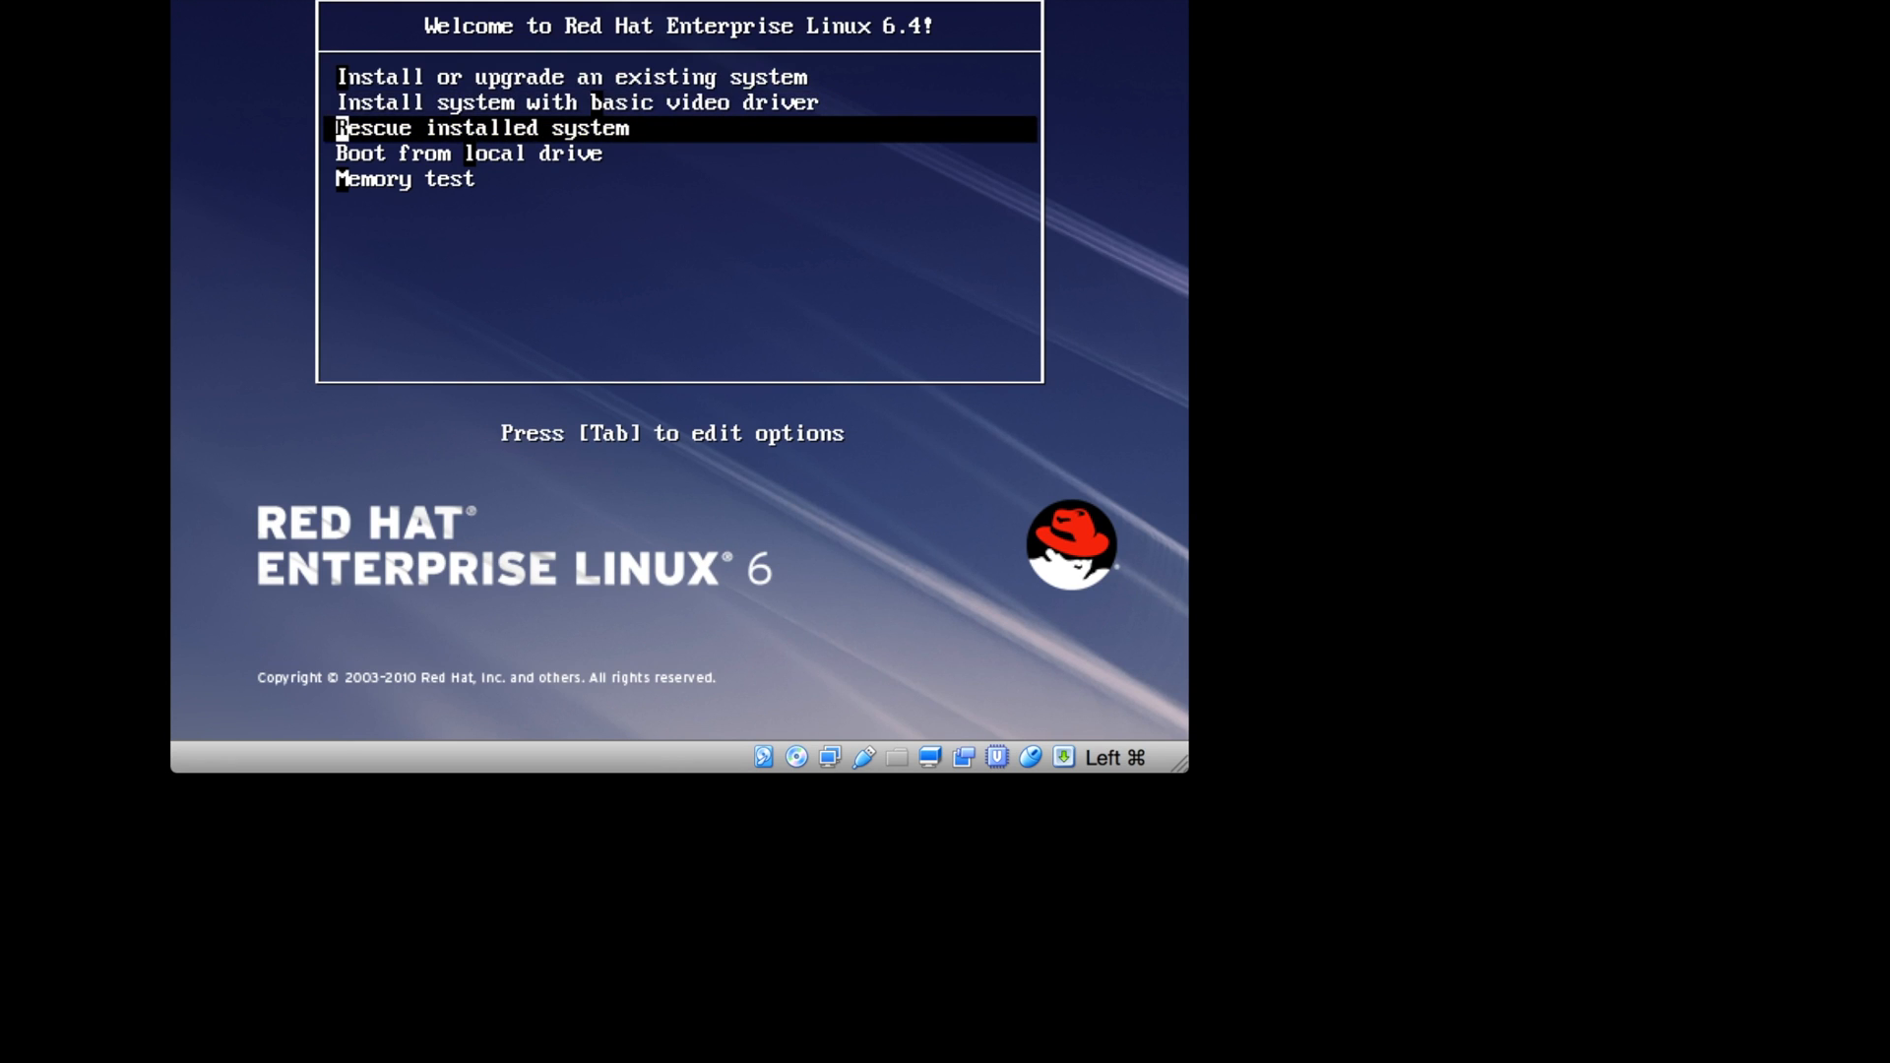
key("Down")
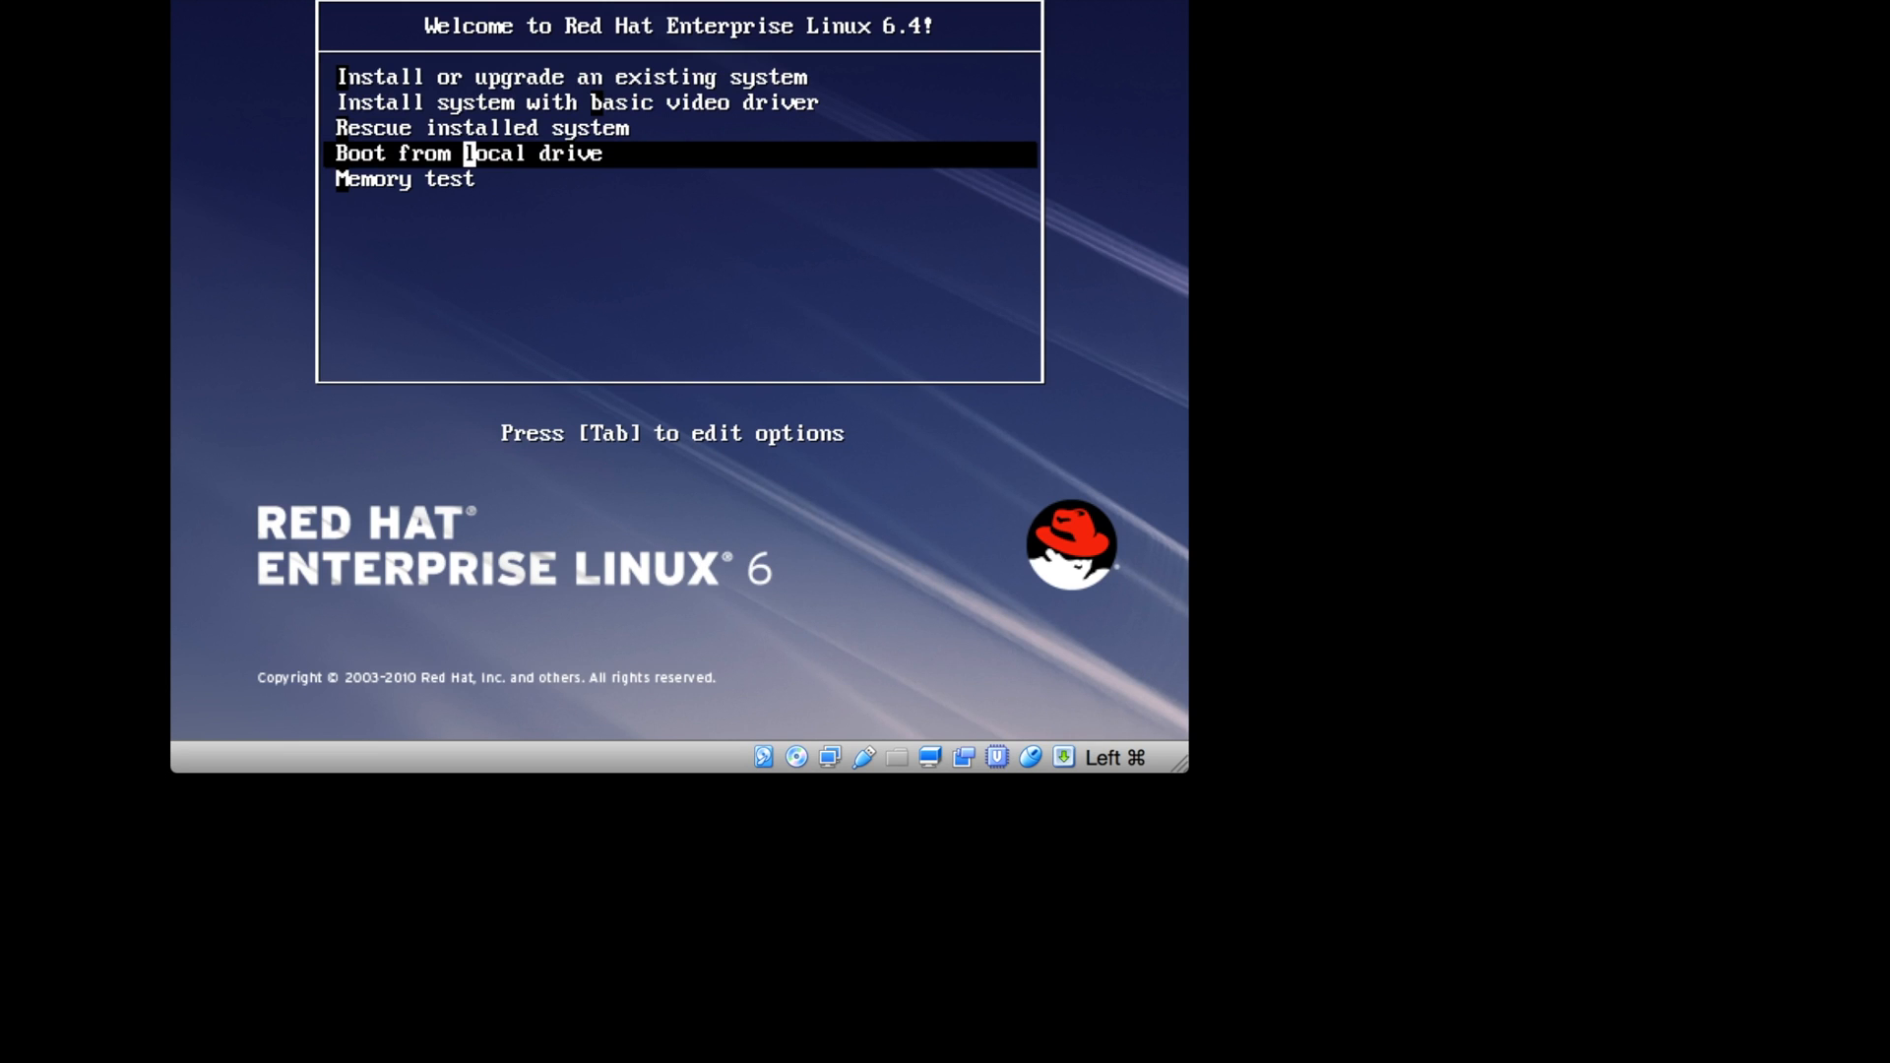
key("Down")
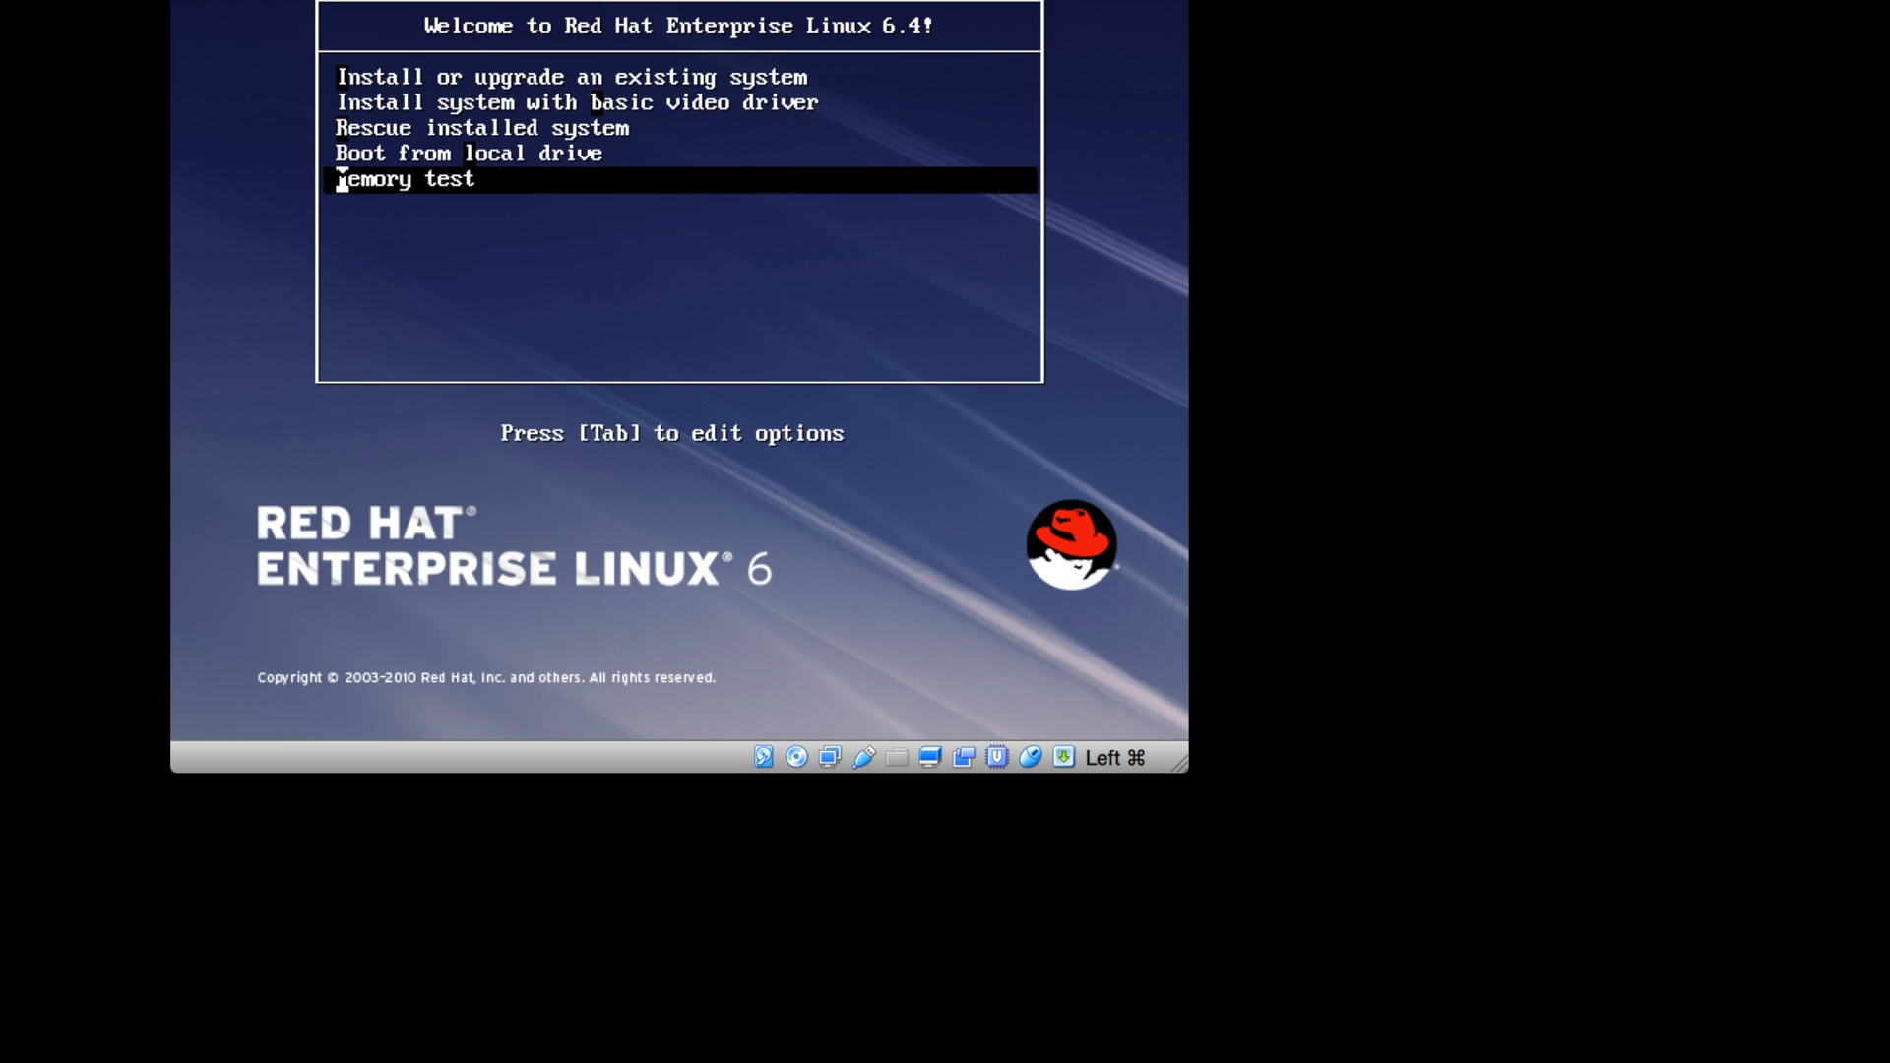
key("Up")
key("Up")
key("Up")
key("Up")
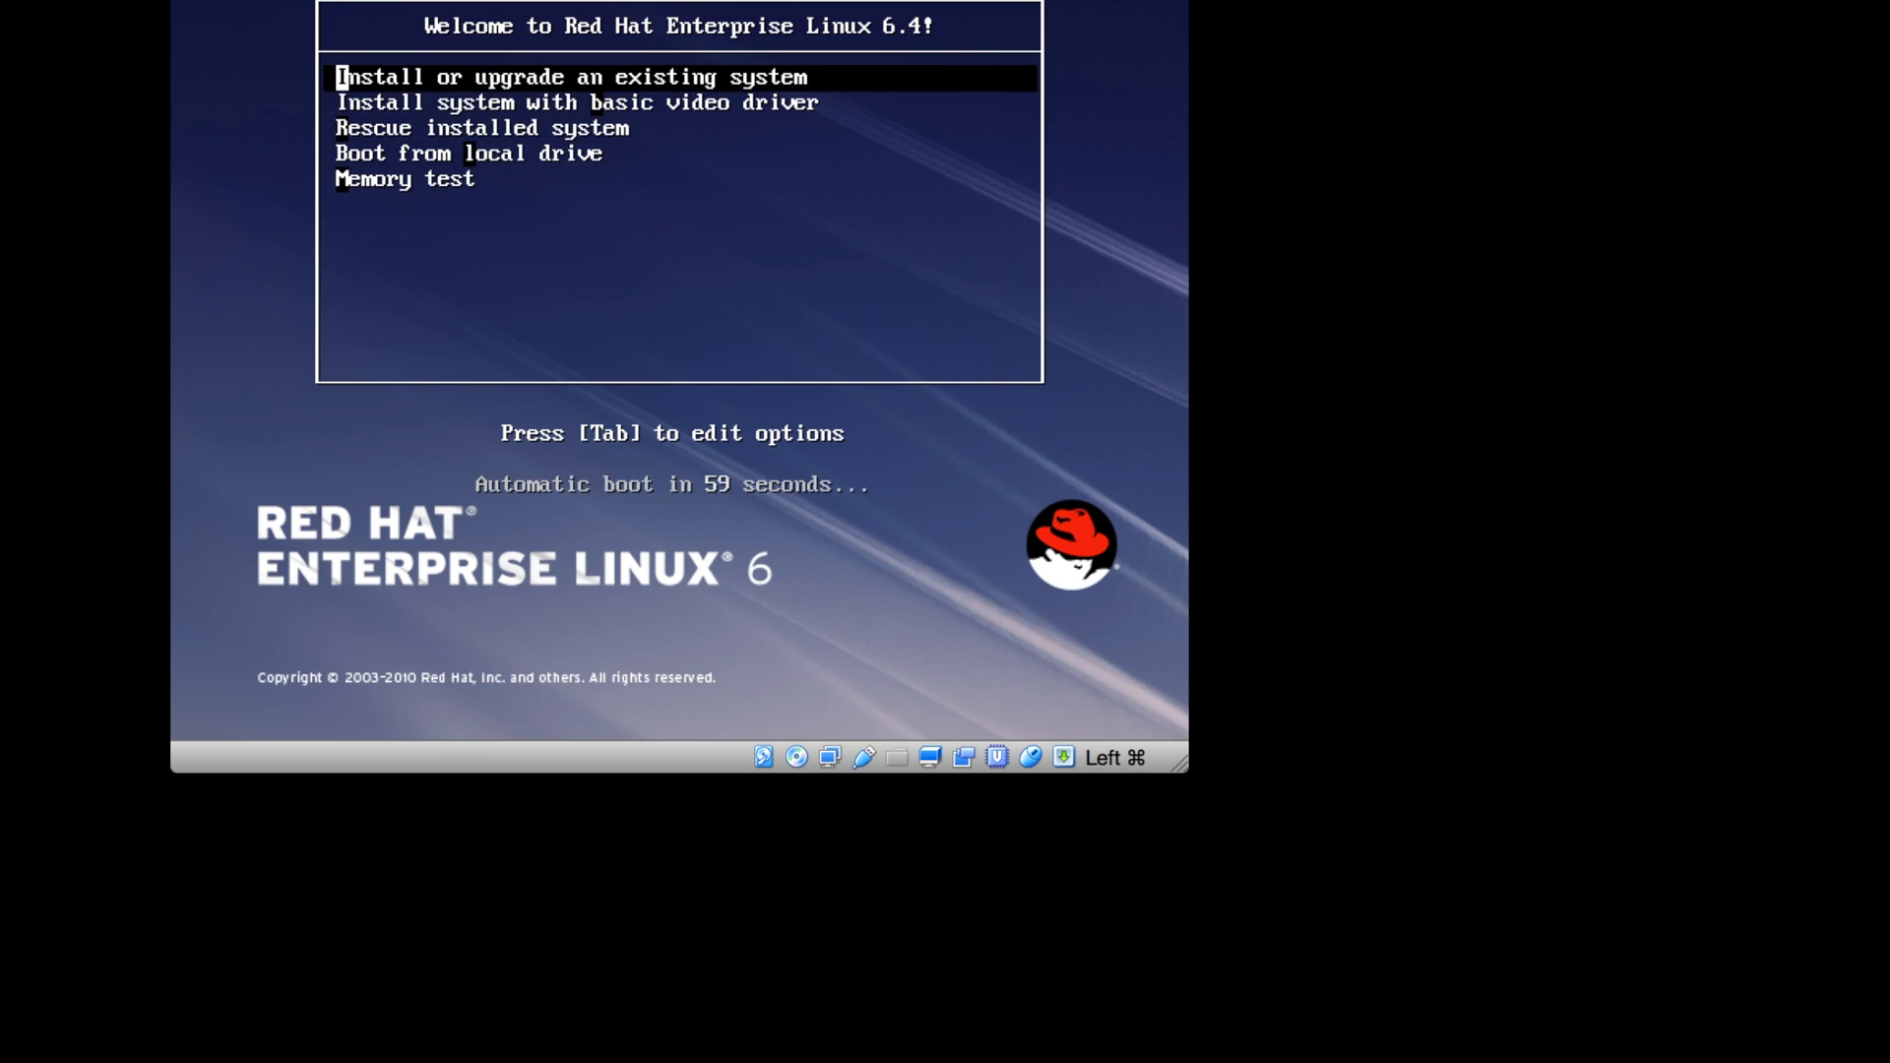
key("Down")
key("Up")
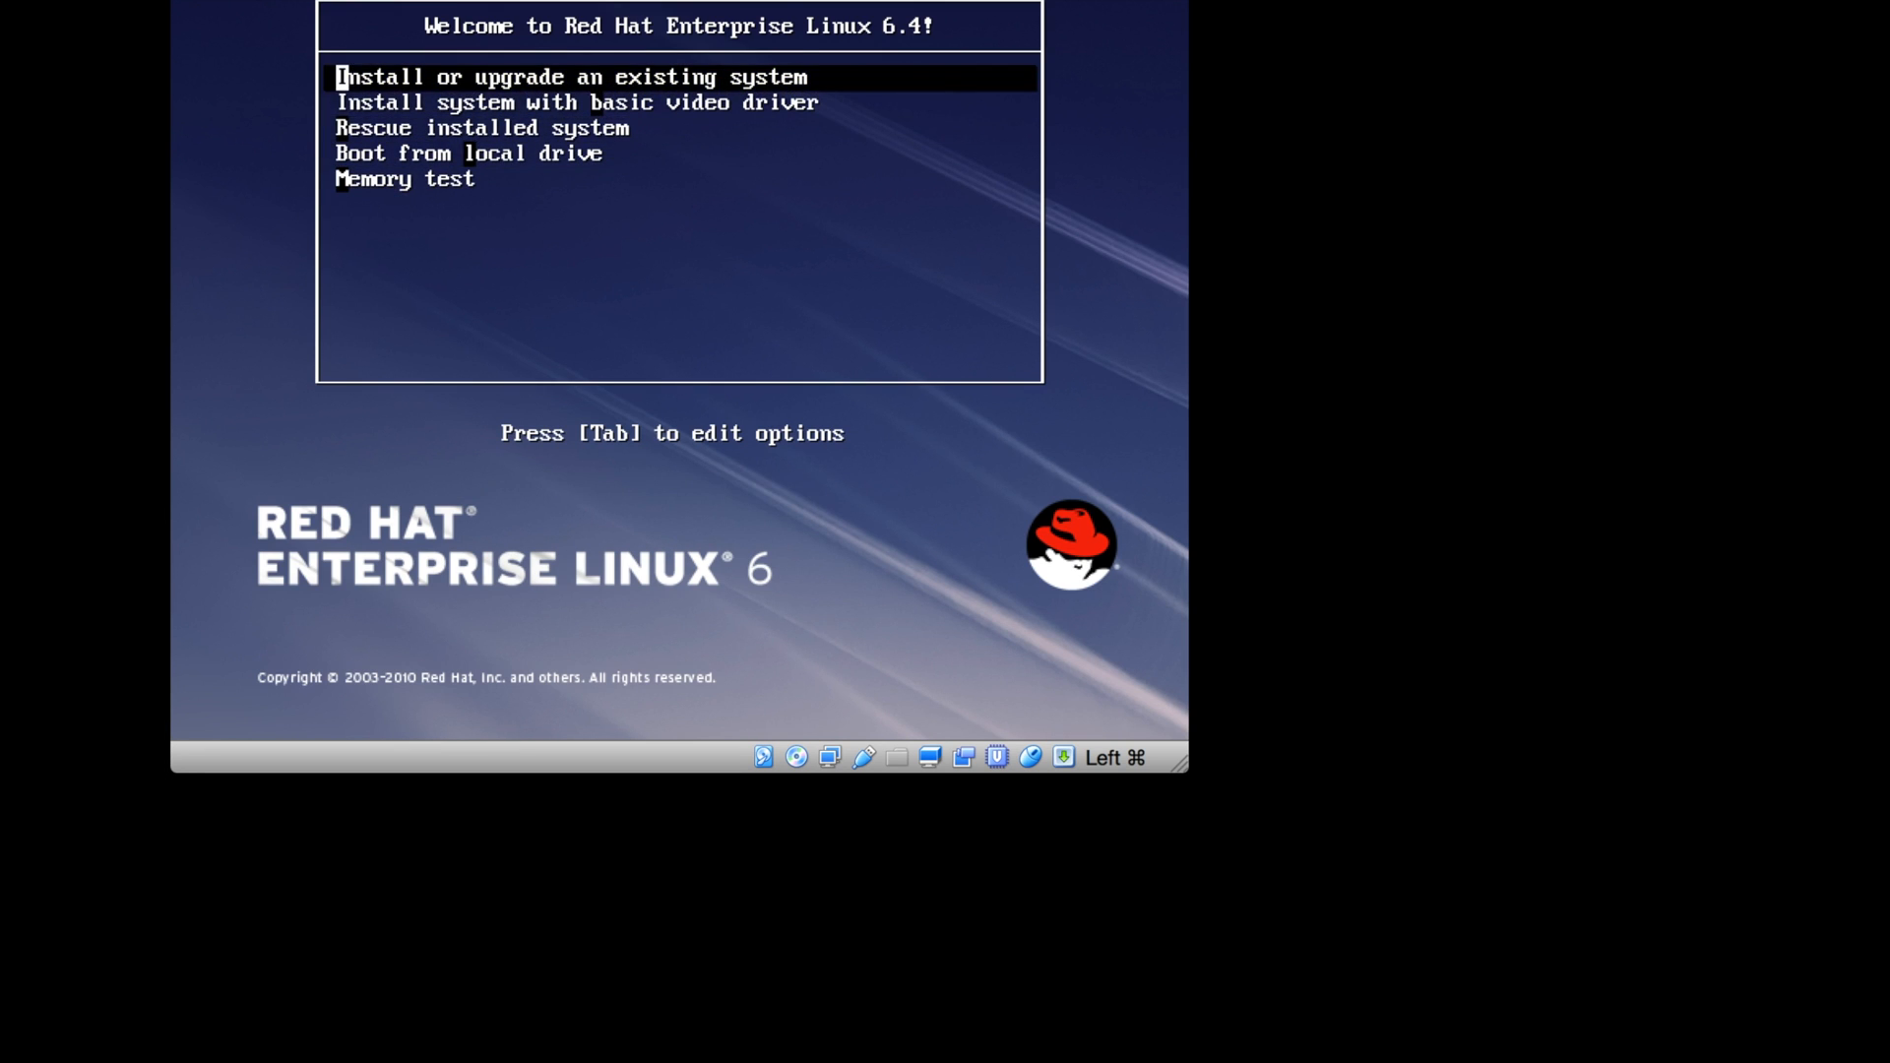
key("Return")
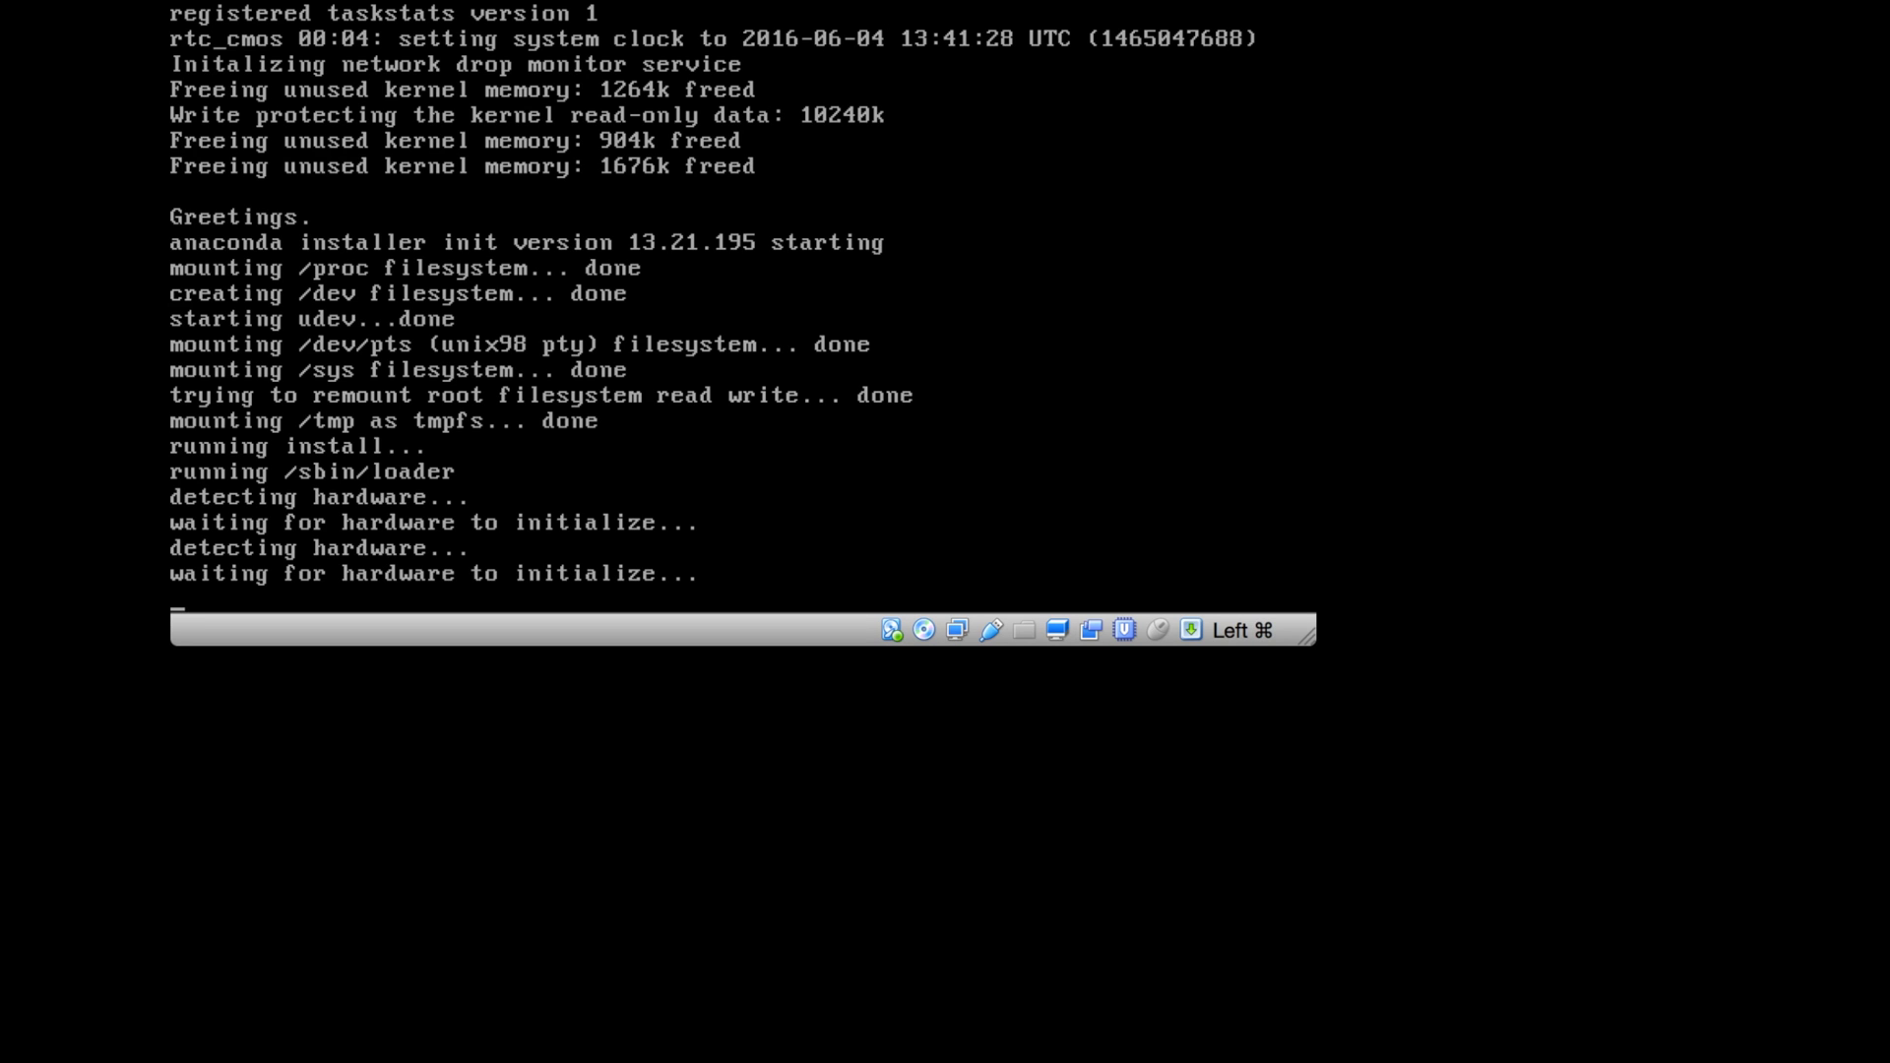
- Skip the installation media check at the Disc Found prompt
key("Tab")
key("Return")
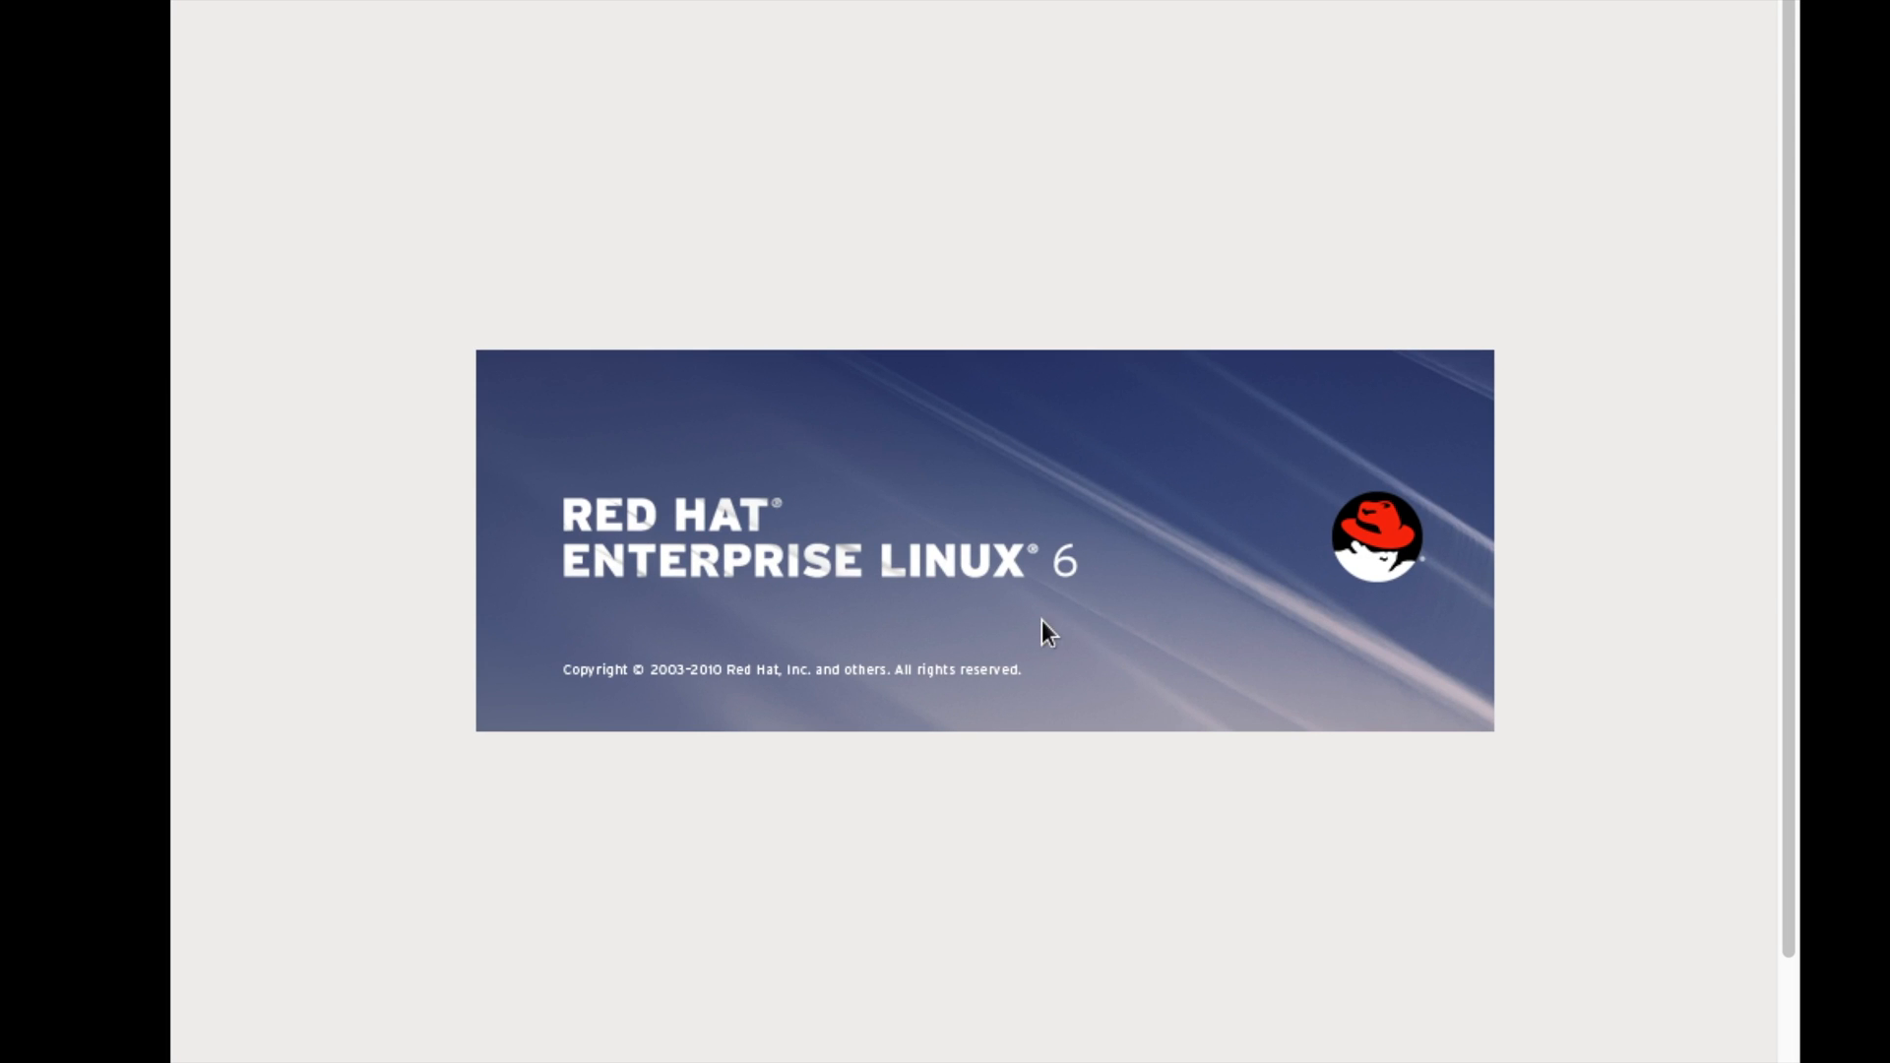
- Pass the welcome splash and accept the default language and U.S. English keyboard
scroll(1042, 620, "down", 3)
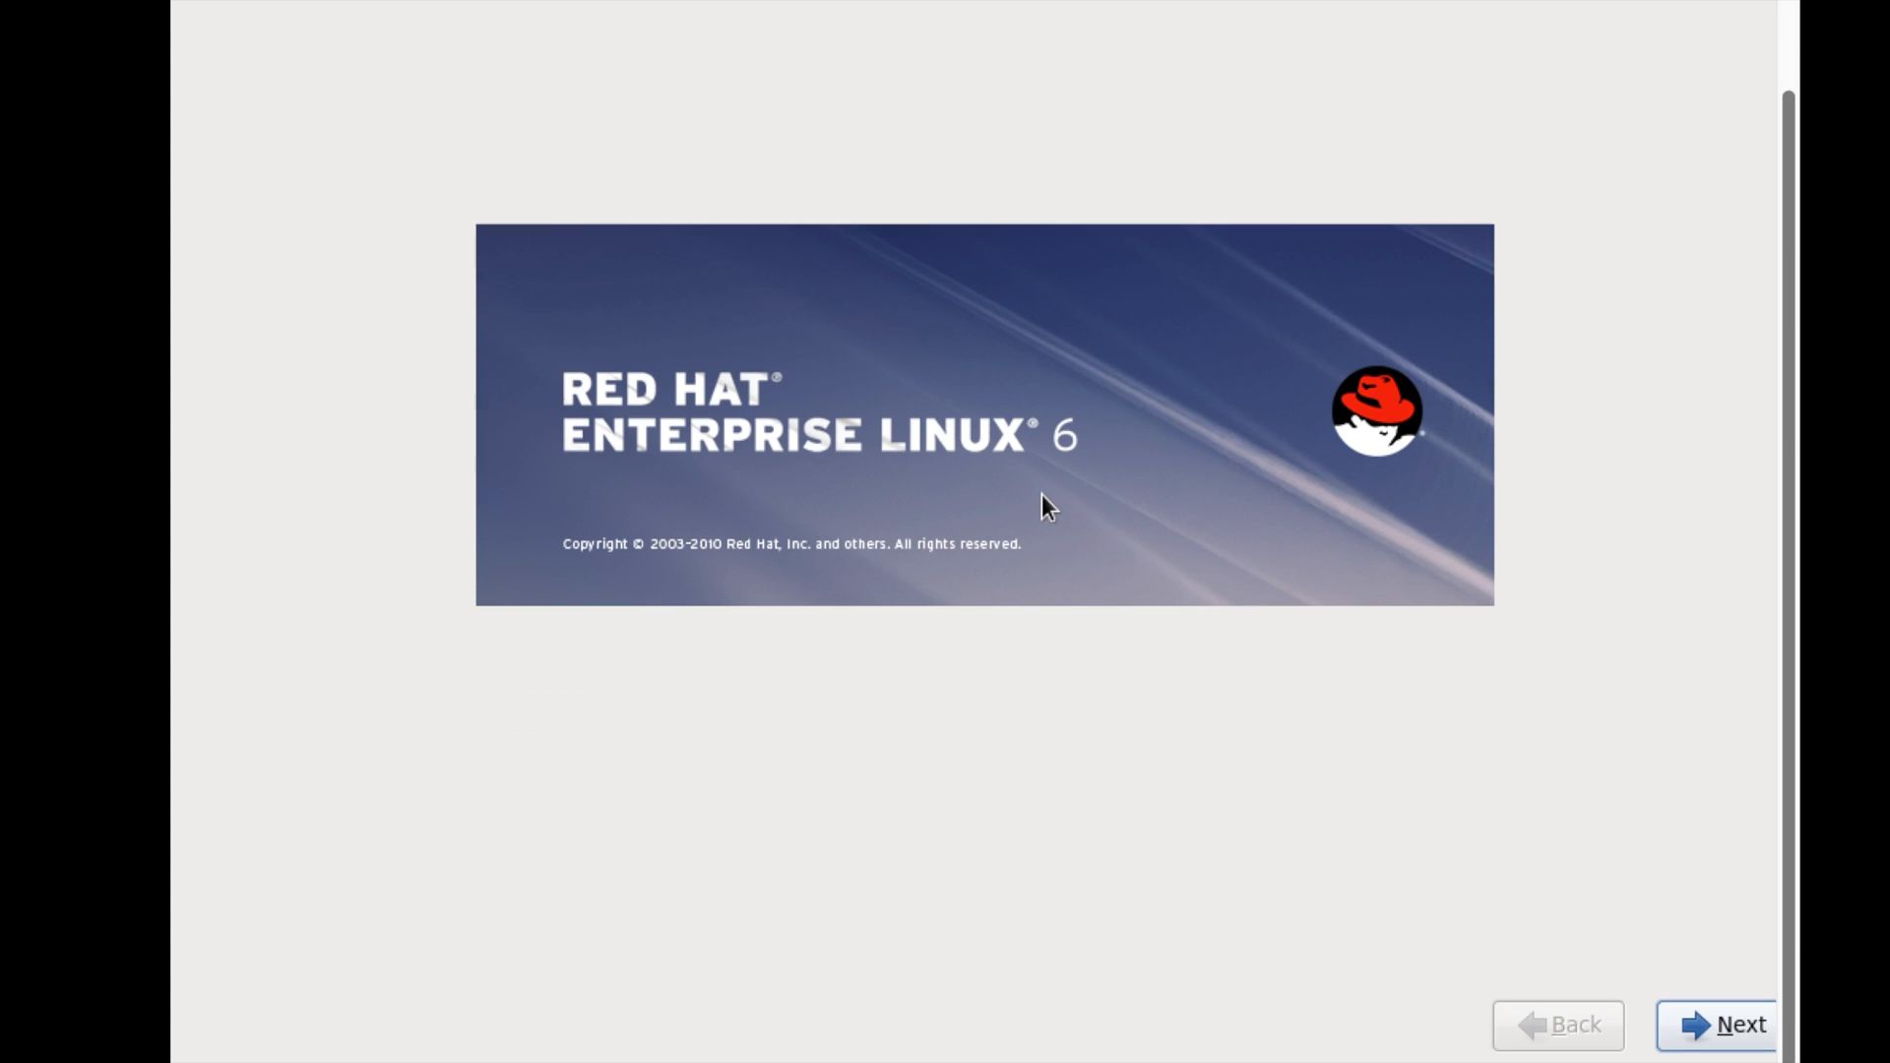
left_click(1742, 1038)
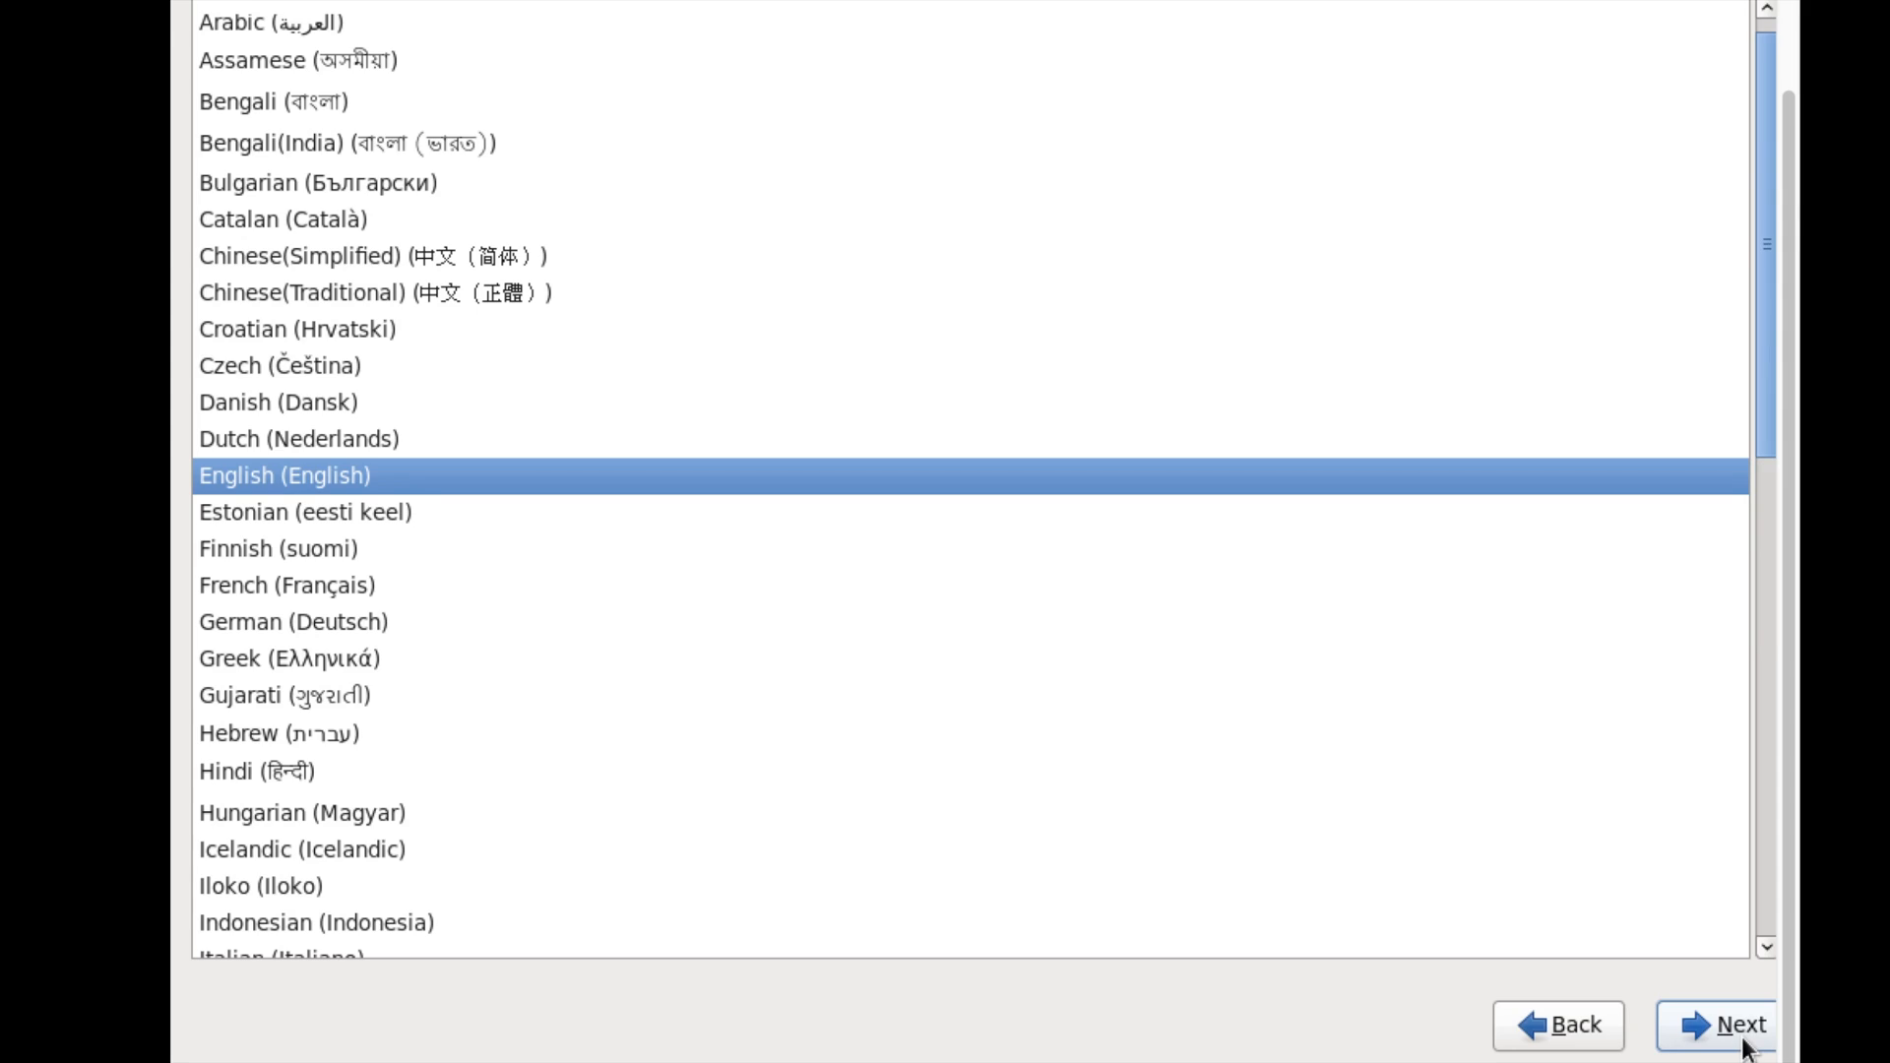
left_click(1740, 1033)
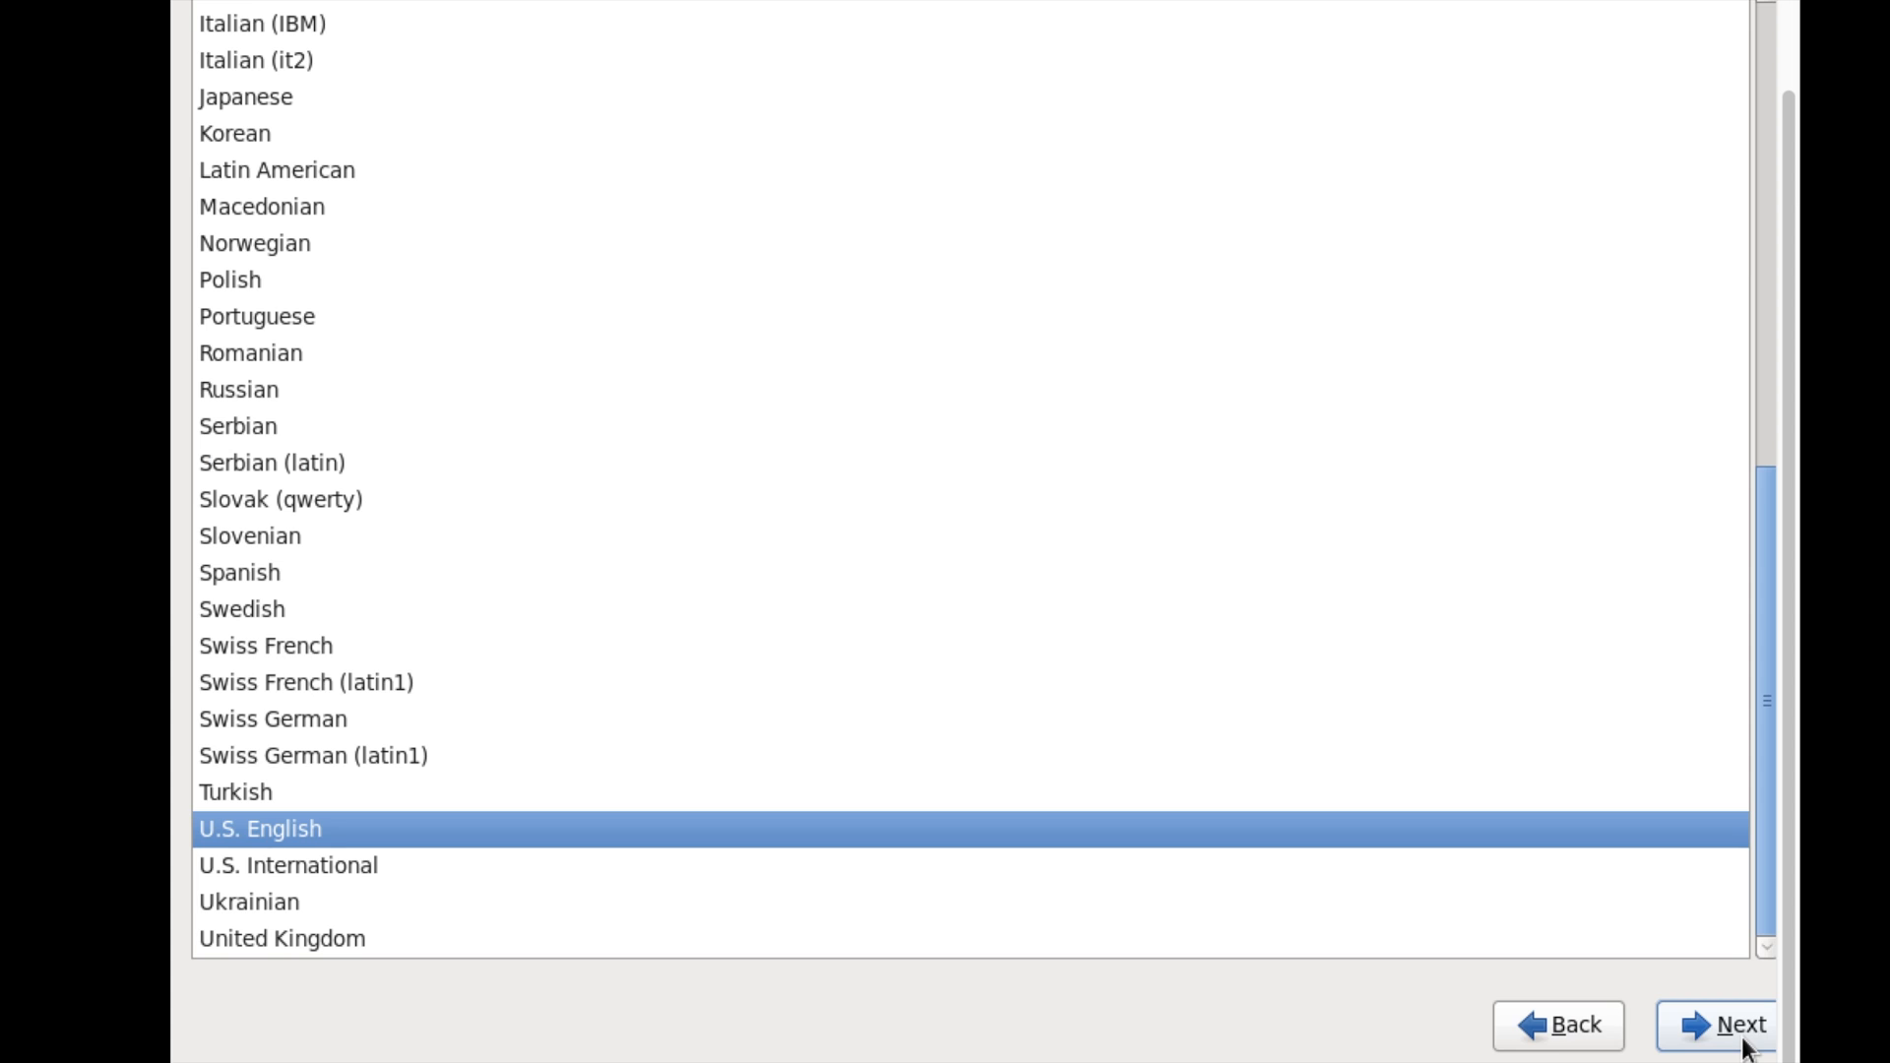
left_click(1742, 1039)
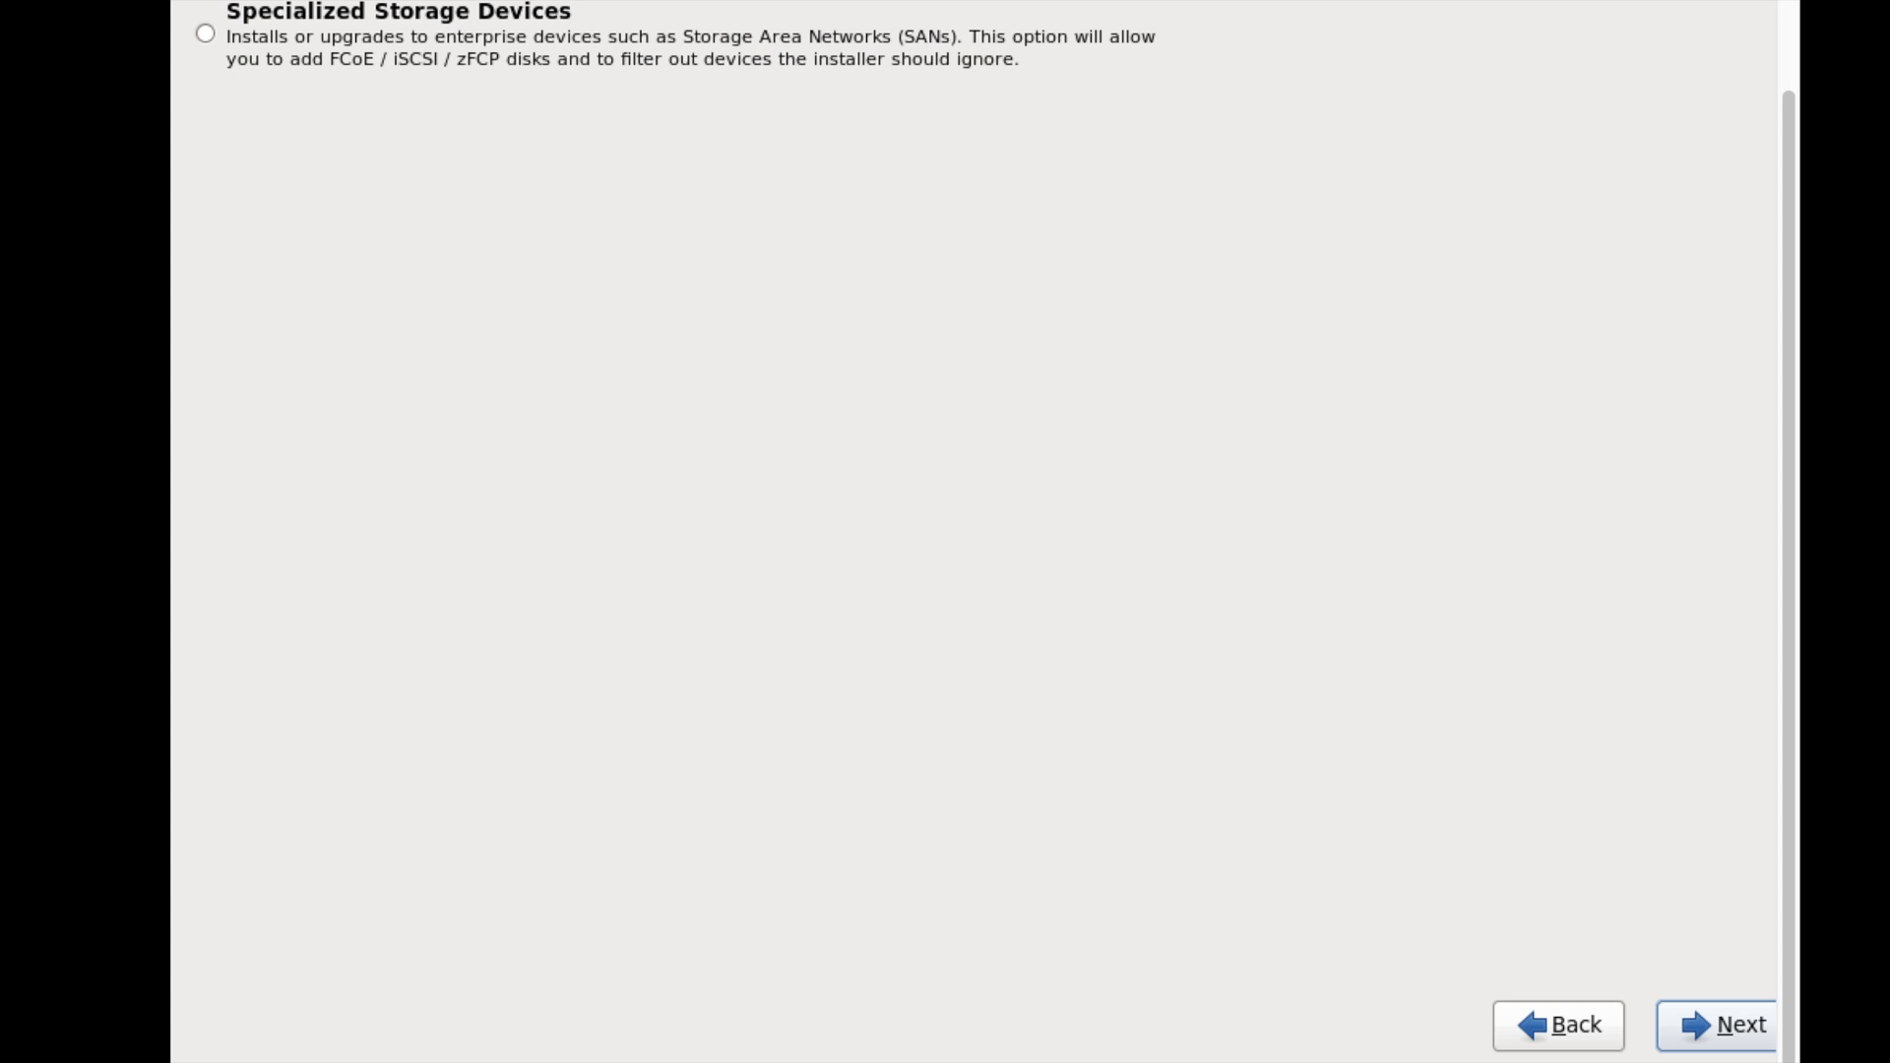
- Choose Basic Storage Devices as the installation storage type
scroll(974, 531, "up", 3)
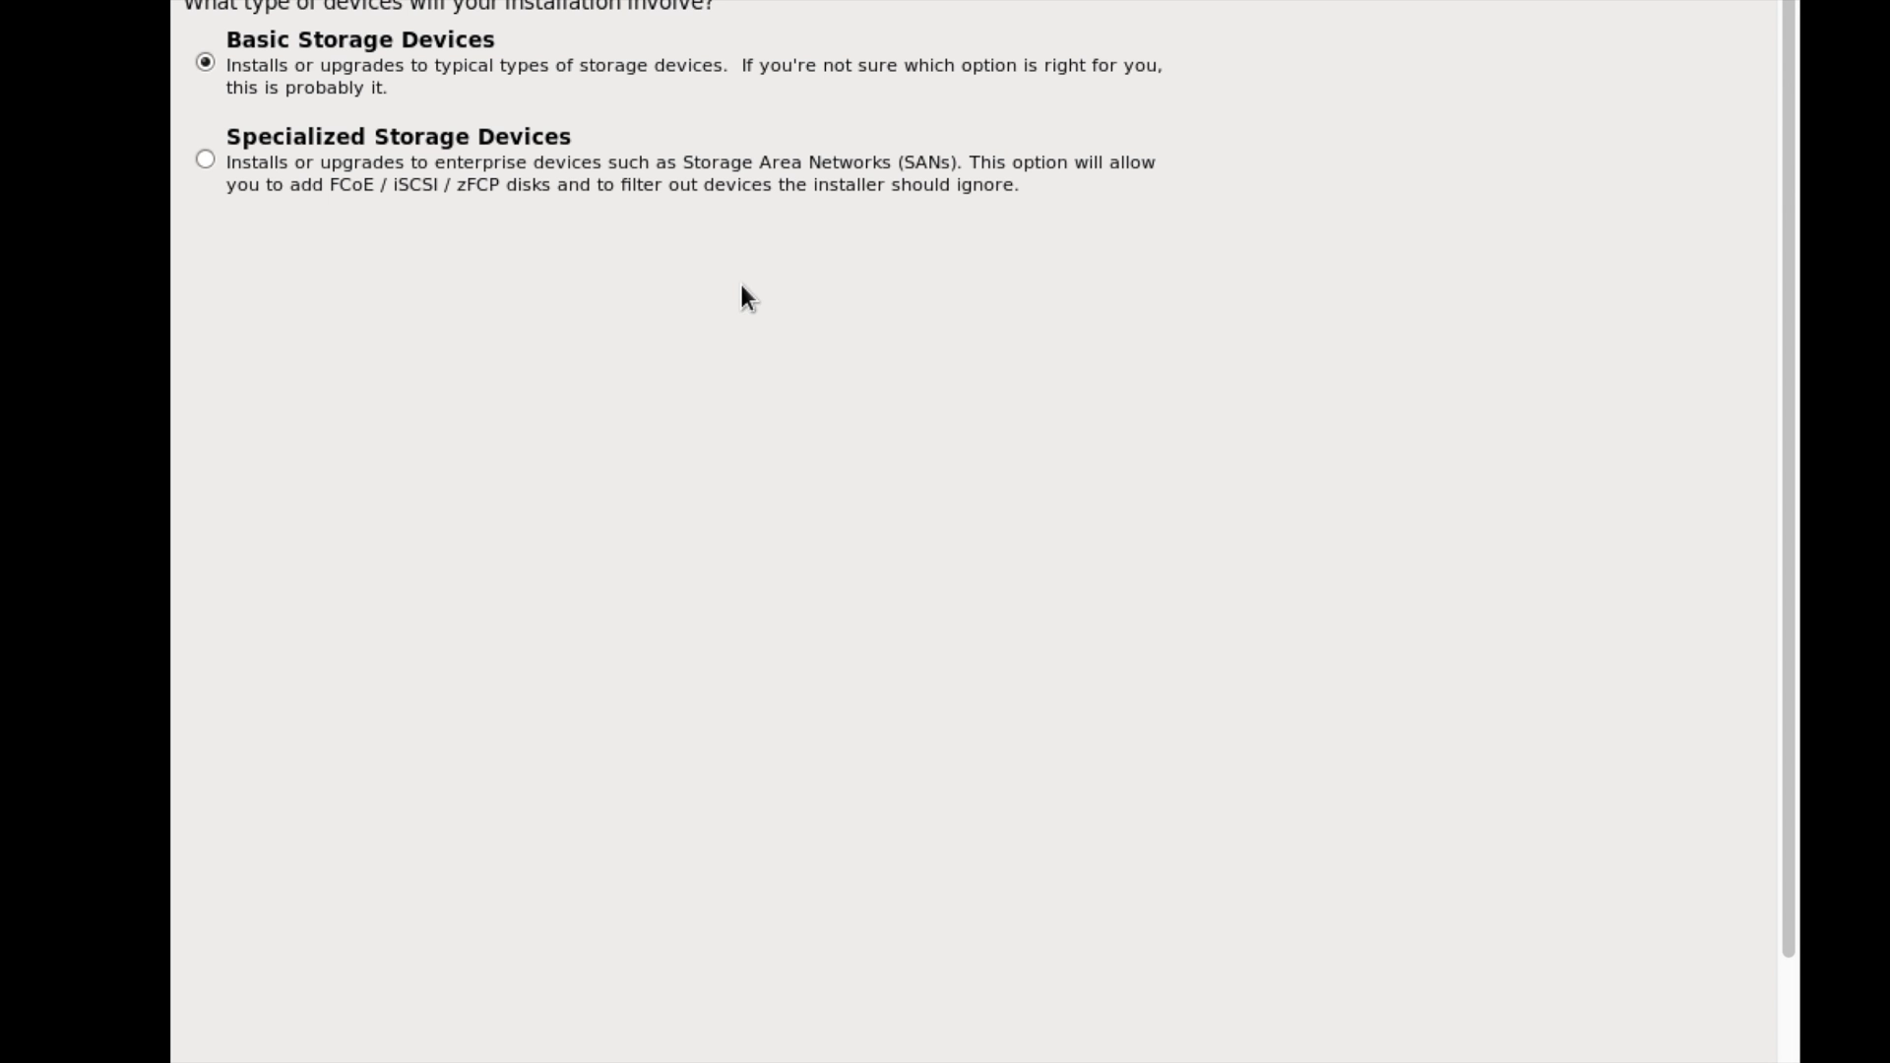
left_click(458, 74)
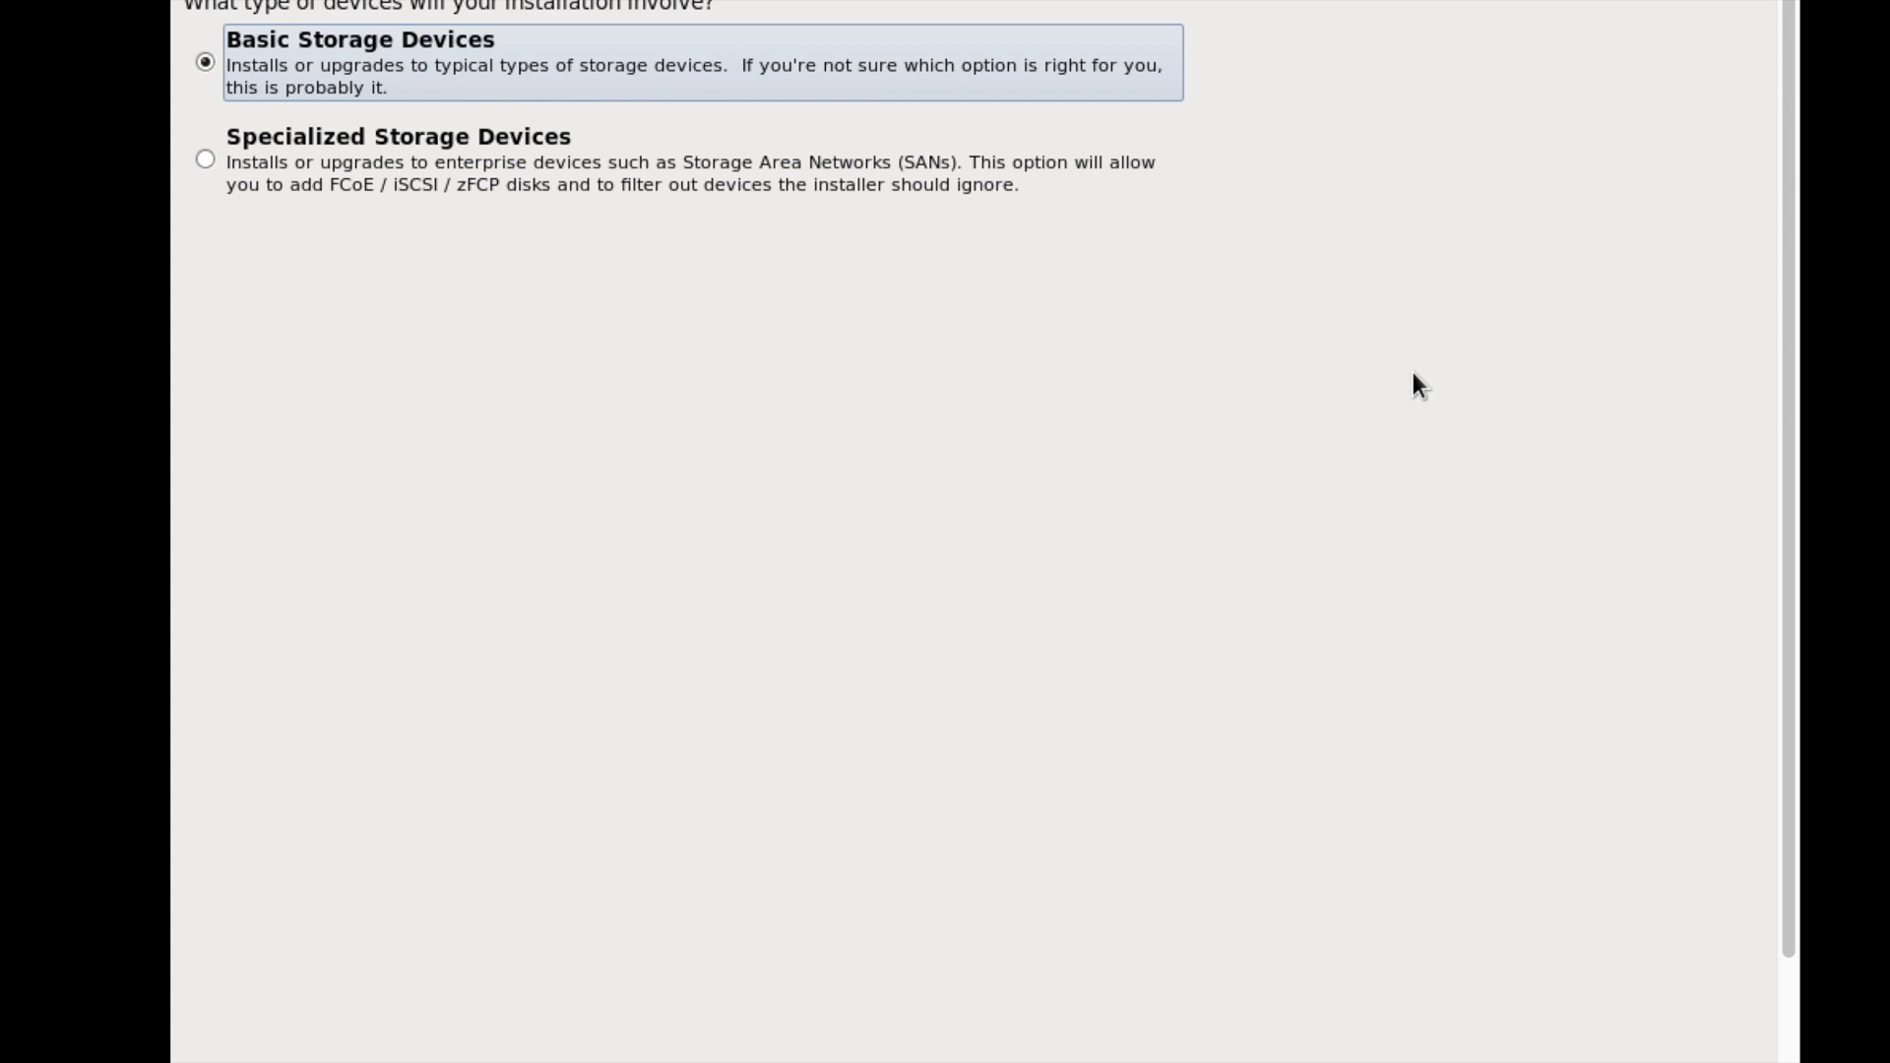
scroll(1413, 374, "down", 3)
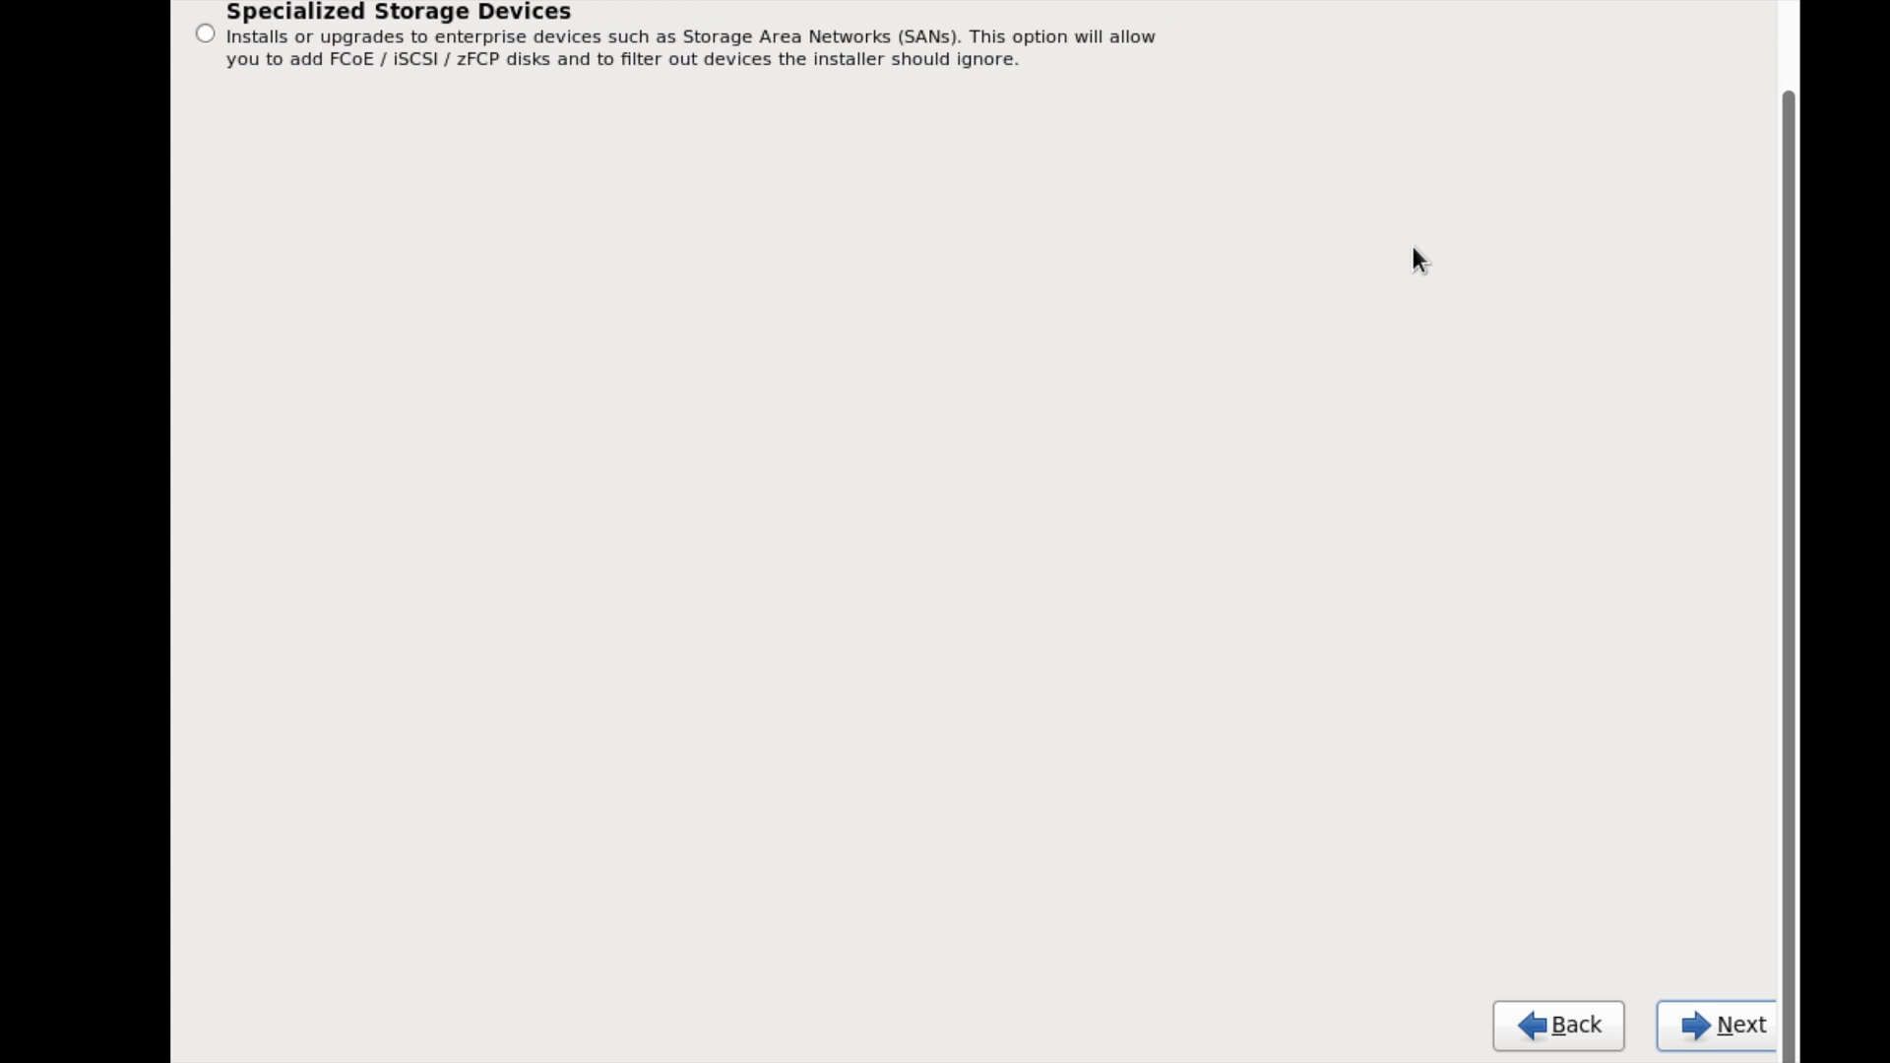
left_click(1718, 1033)
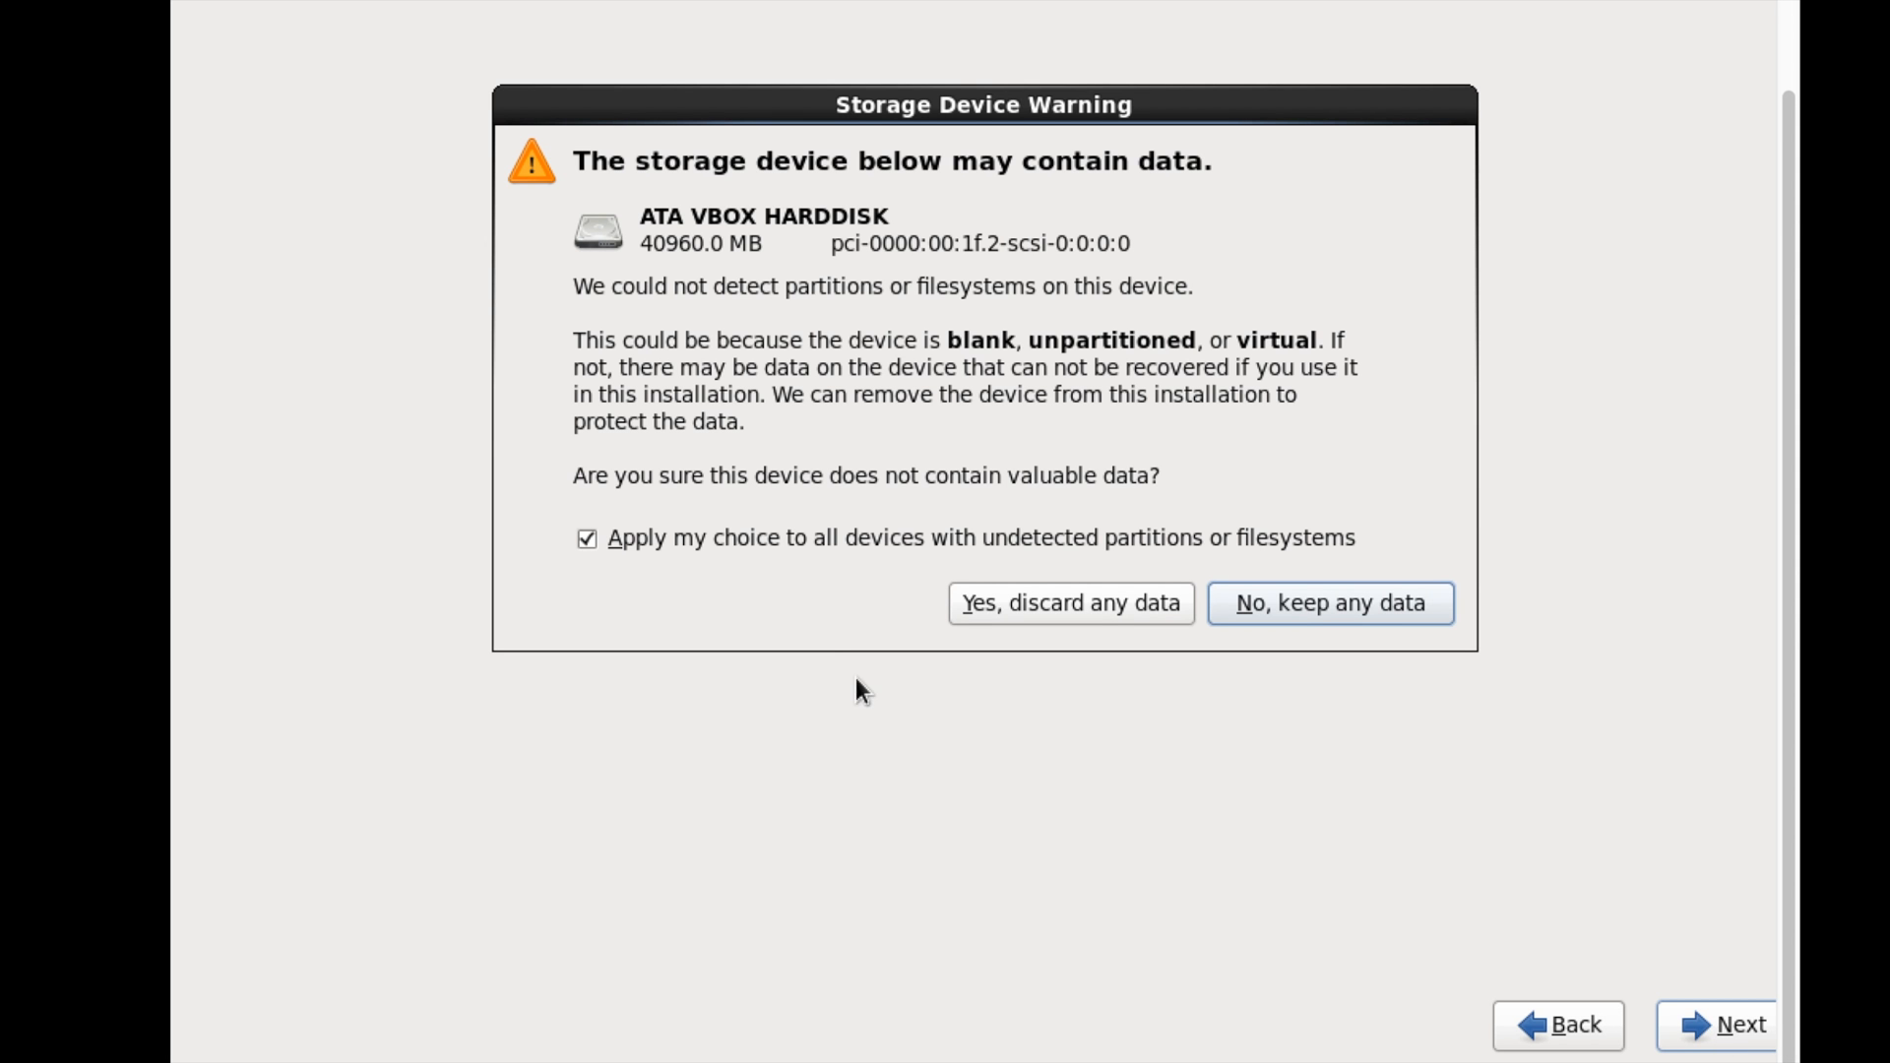
- Discard any data on the blank disk and set the hostname to host1.example.com
left_click(1086, 618)
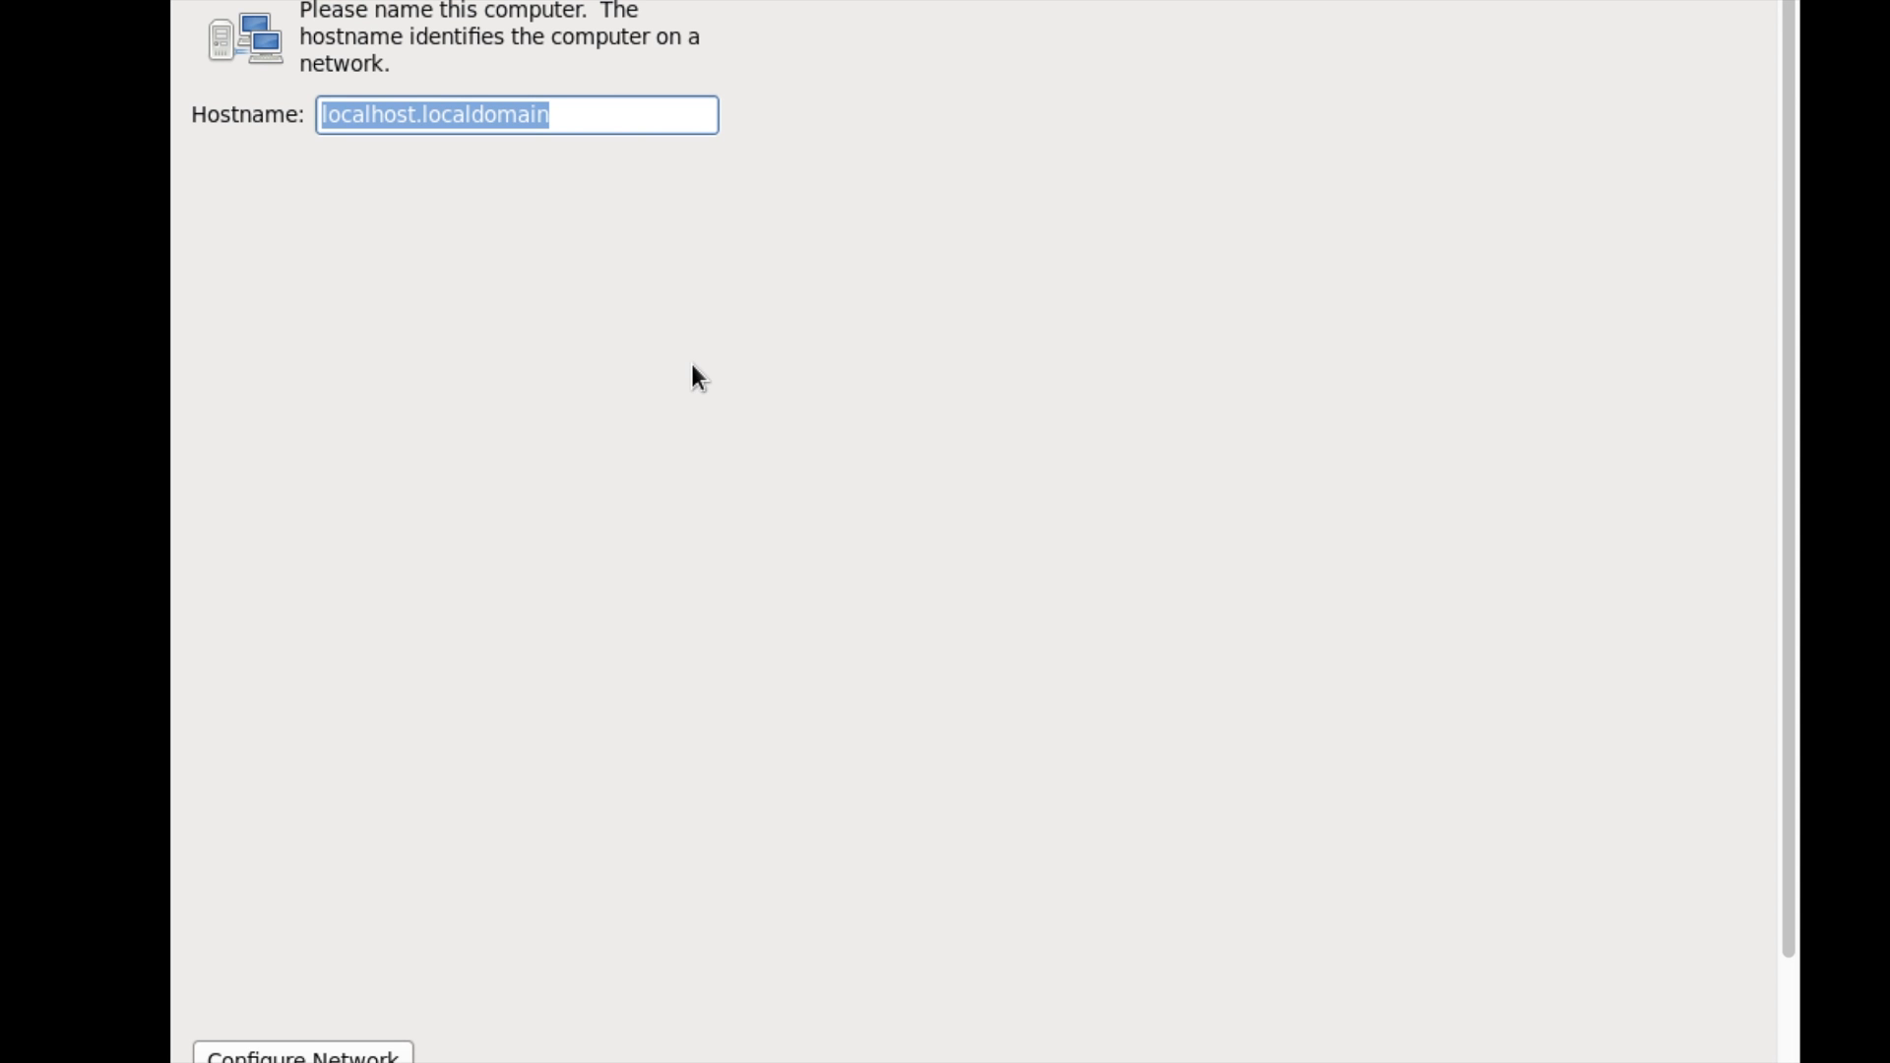
type("host")
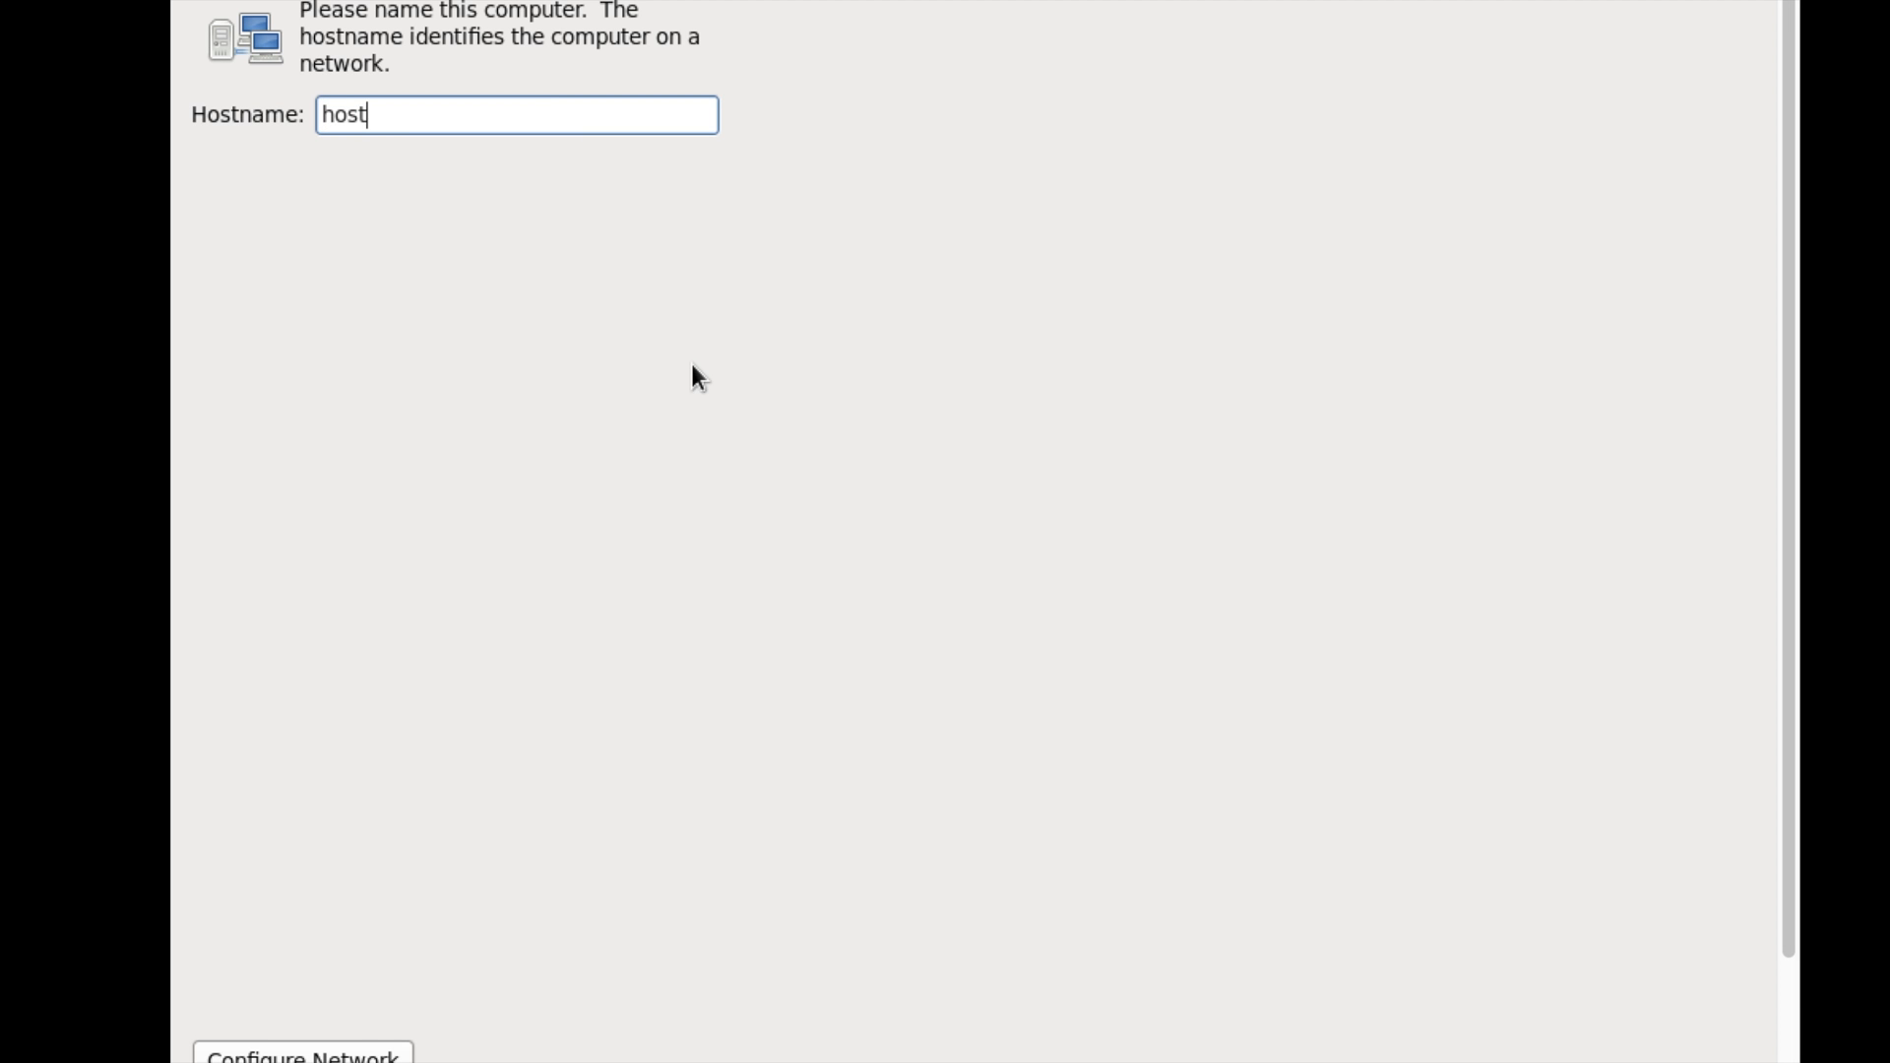
type("1.example.com")
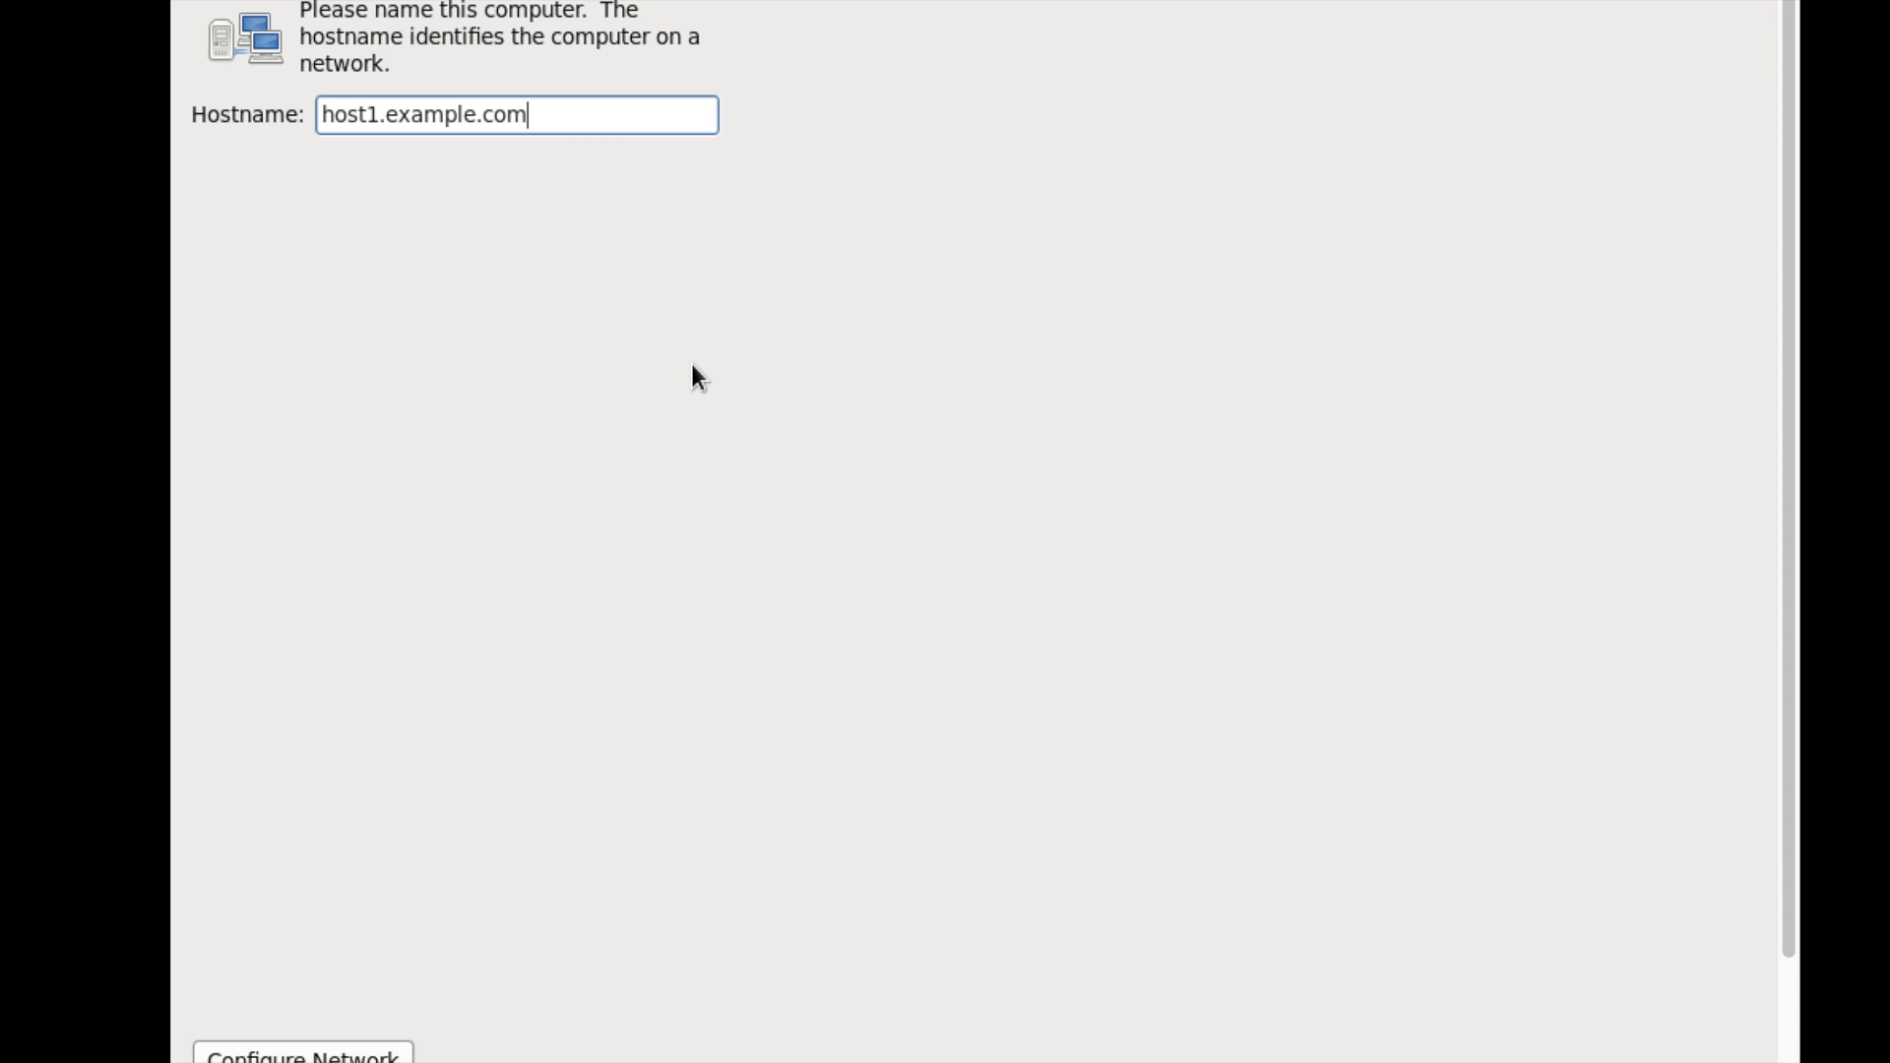
scroll(692, 364, "down", 3)
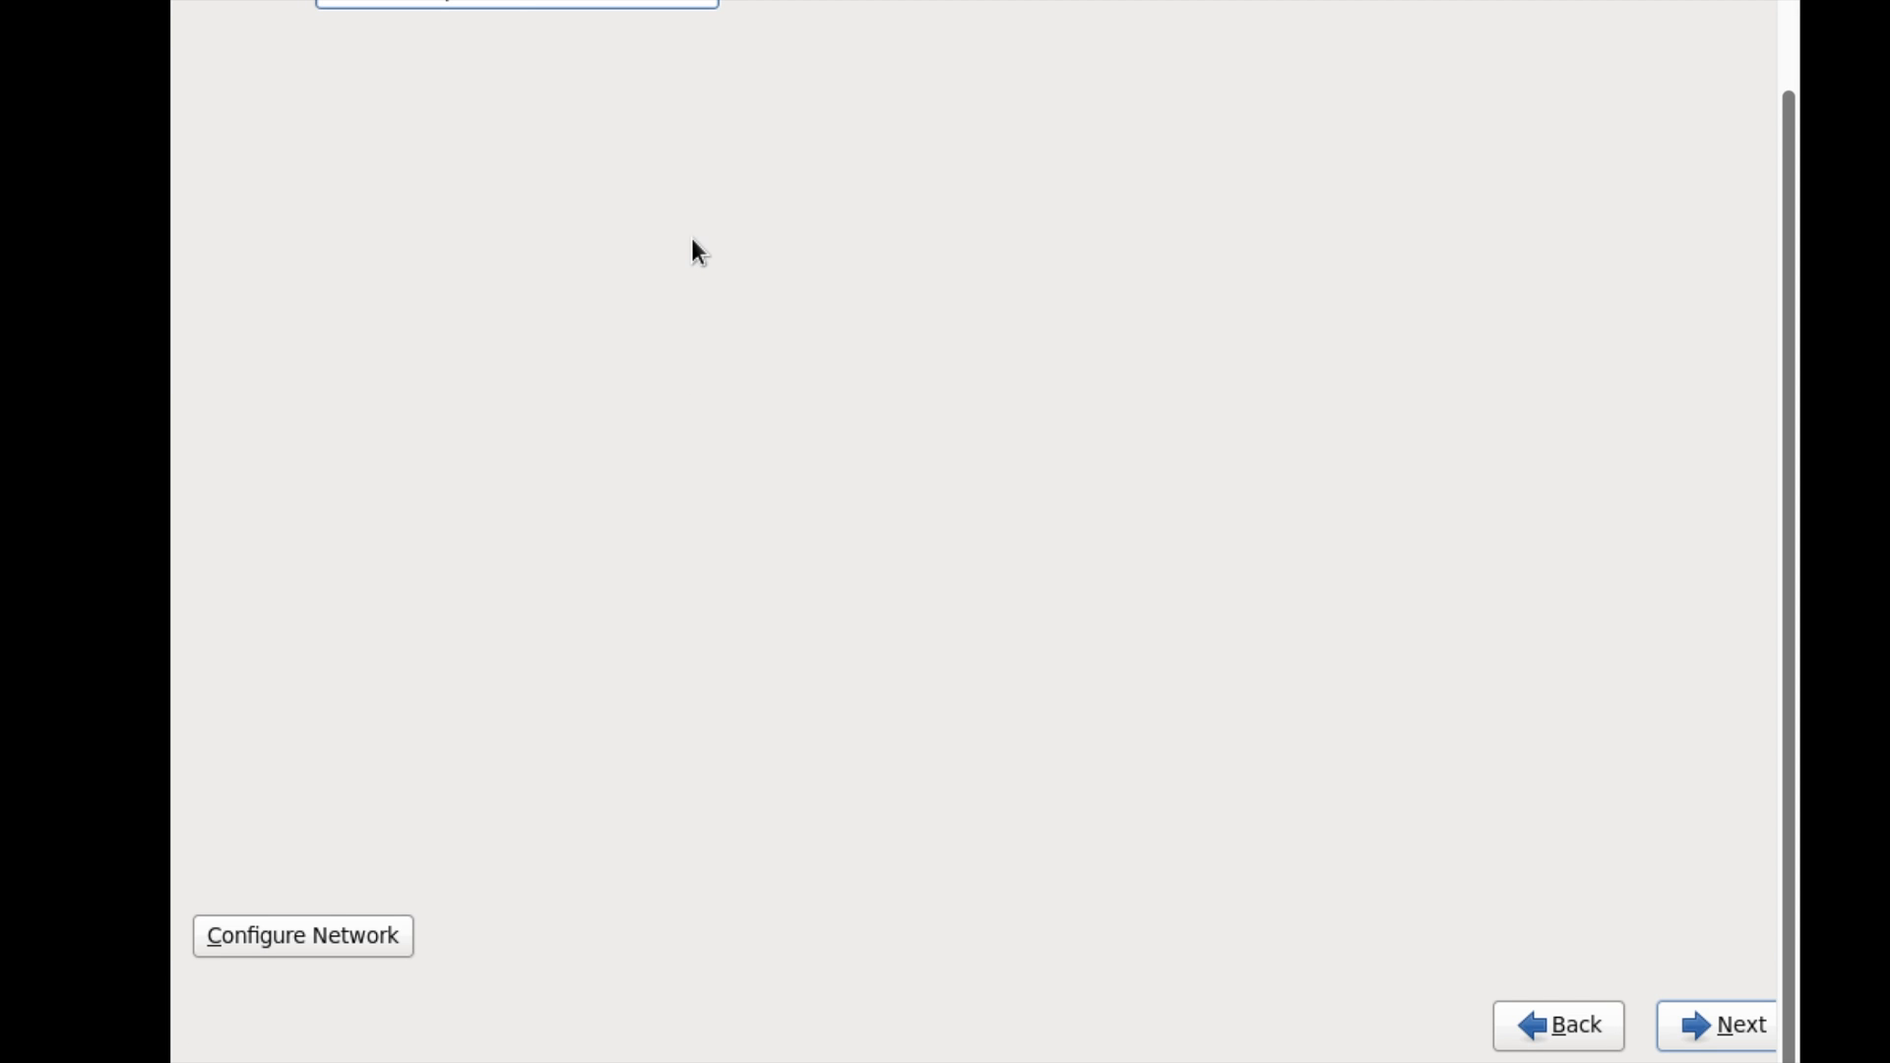
left_click(1716, 1030)
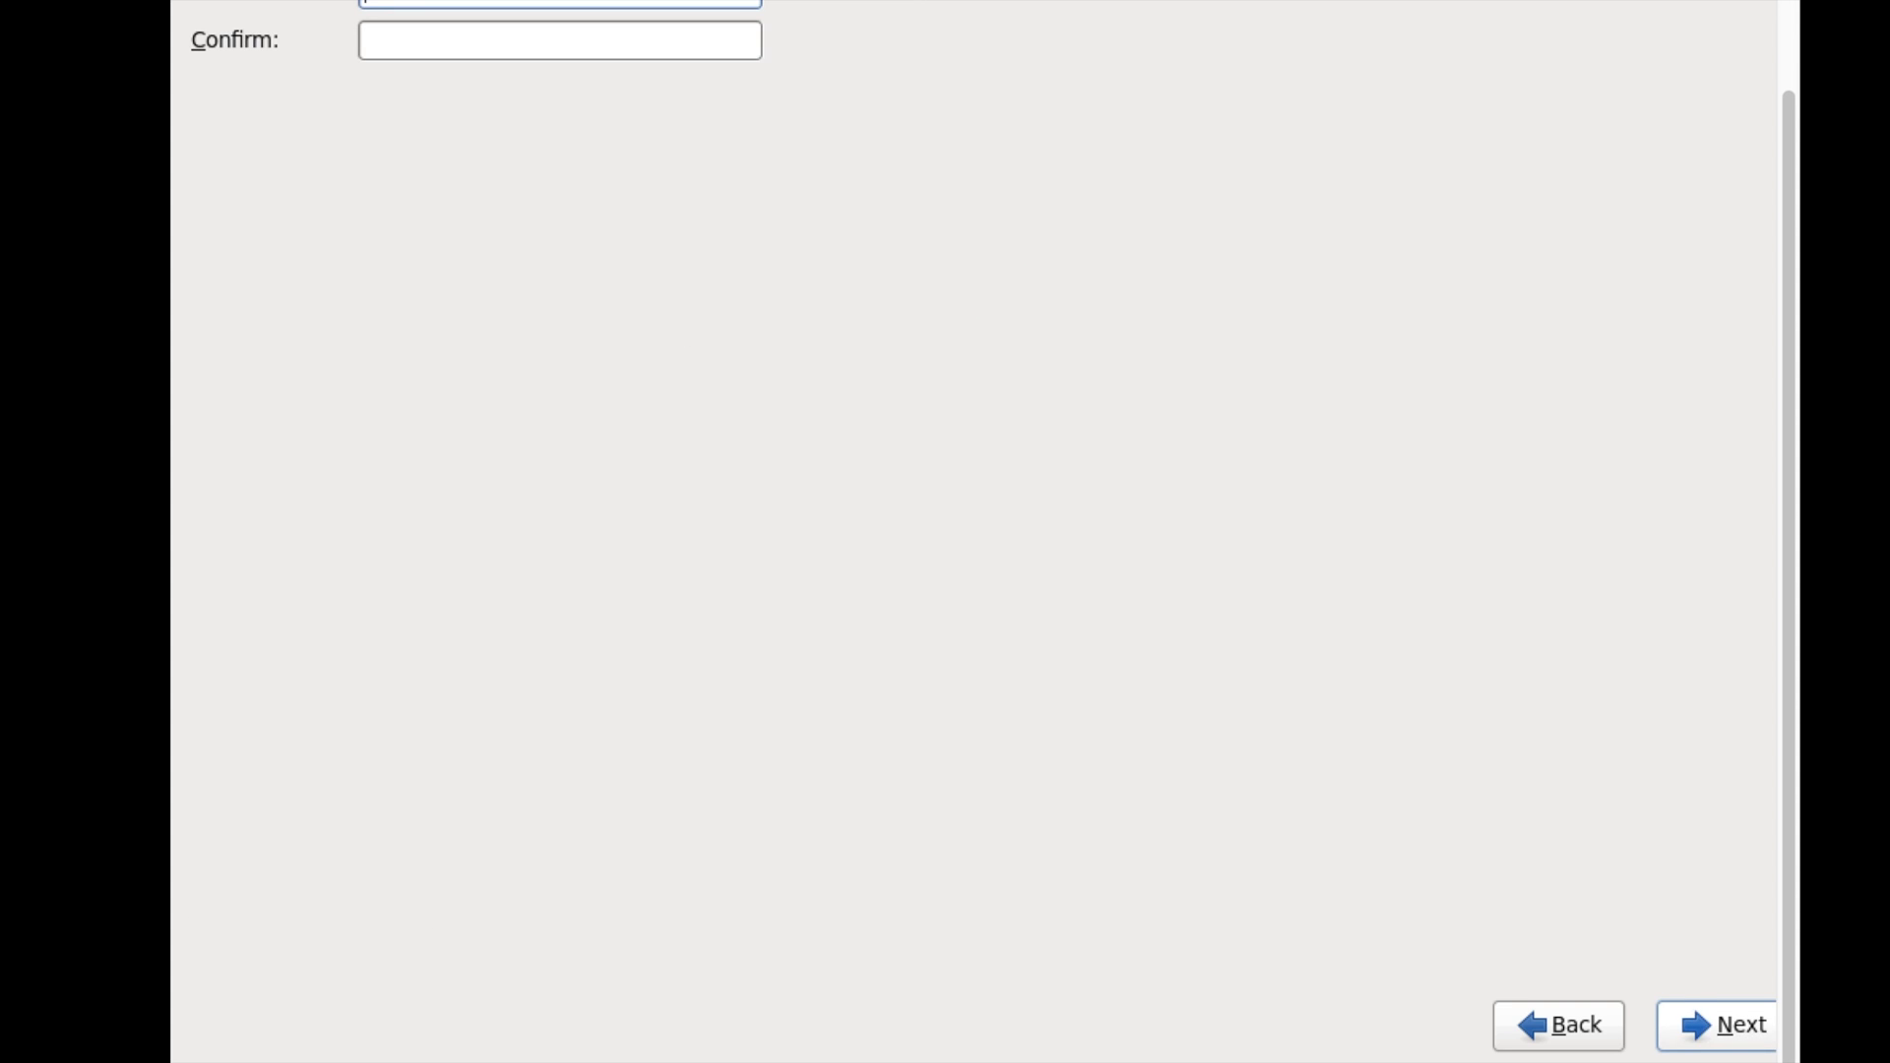
- Go back and set the time zone to Asia/Qatar, keeping the system clock on UTC
left_click(1606, 1030)
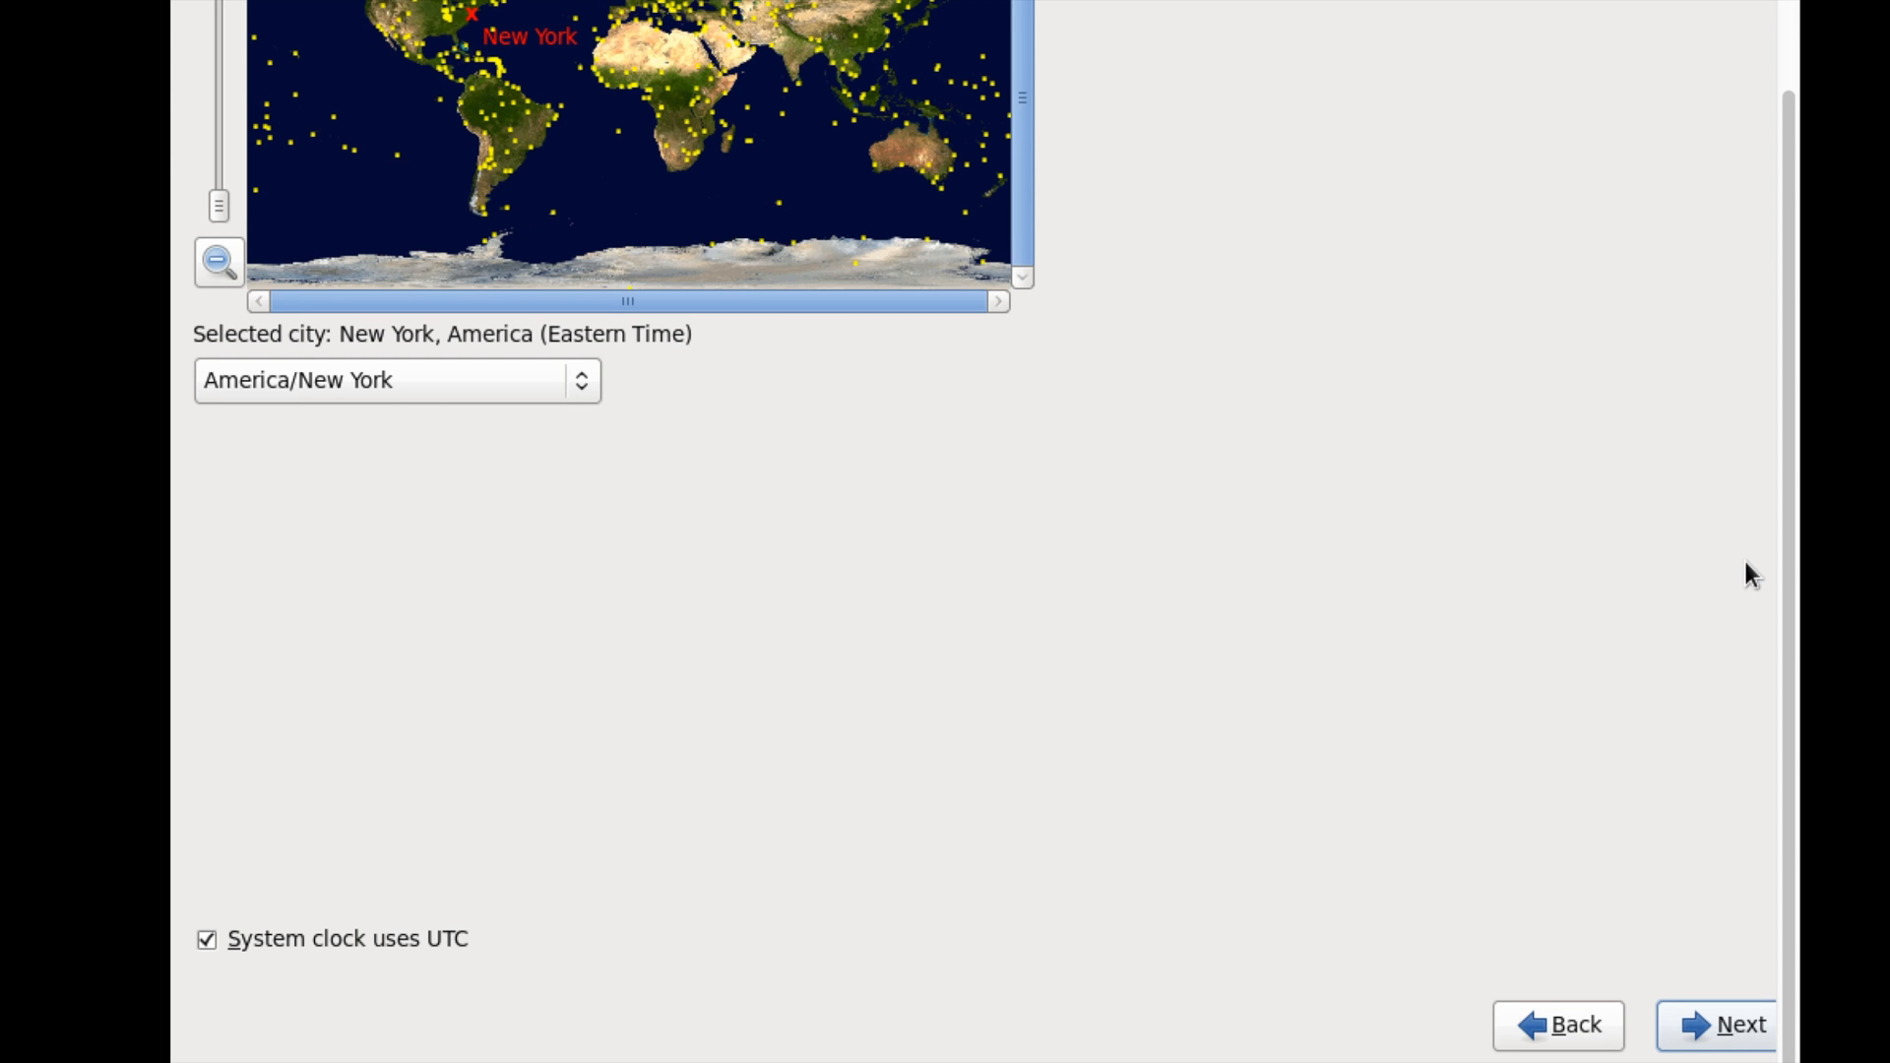
scroll(1744, 557, "up", 2)
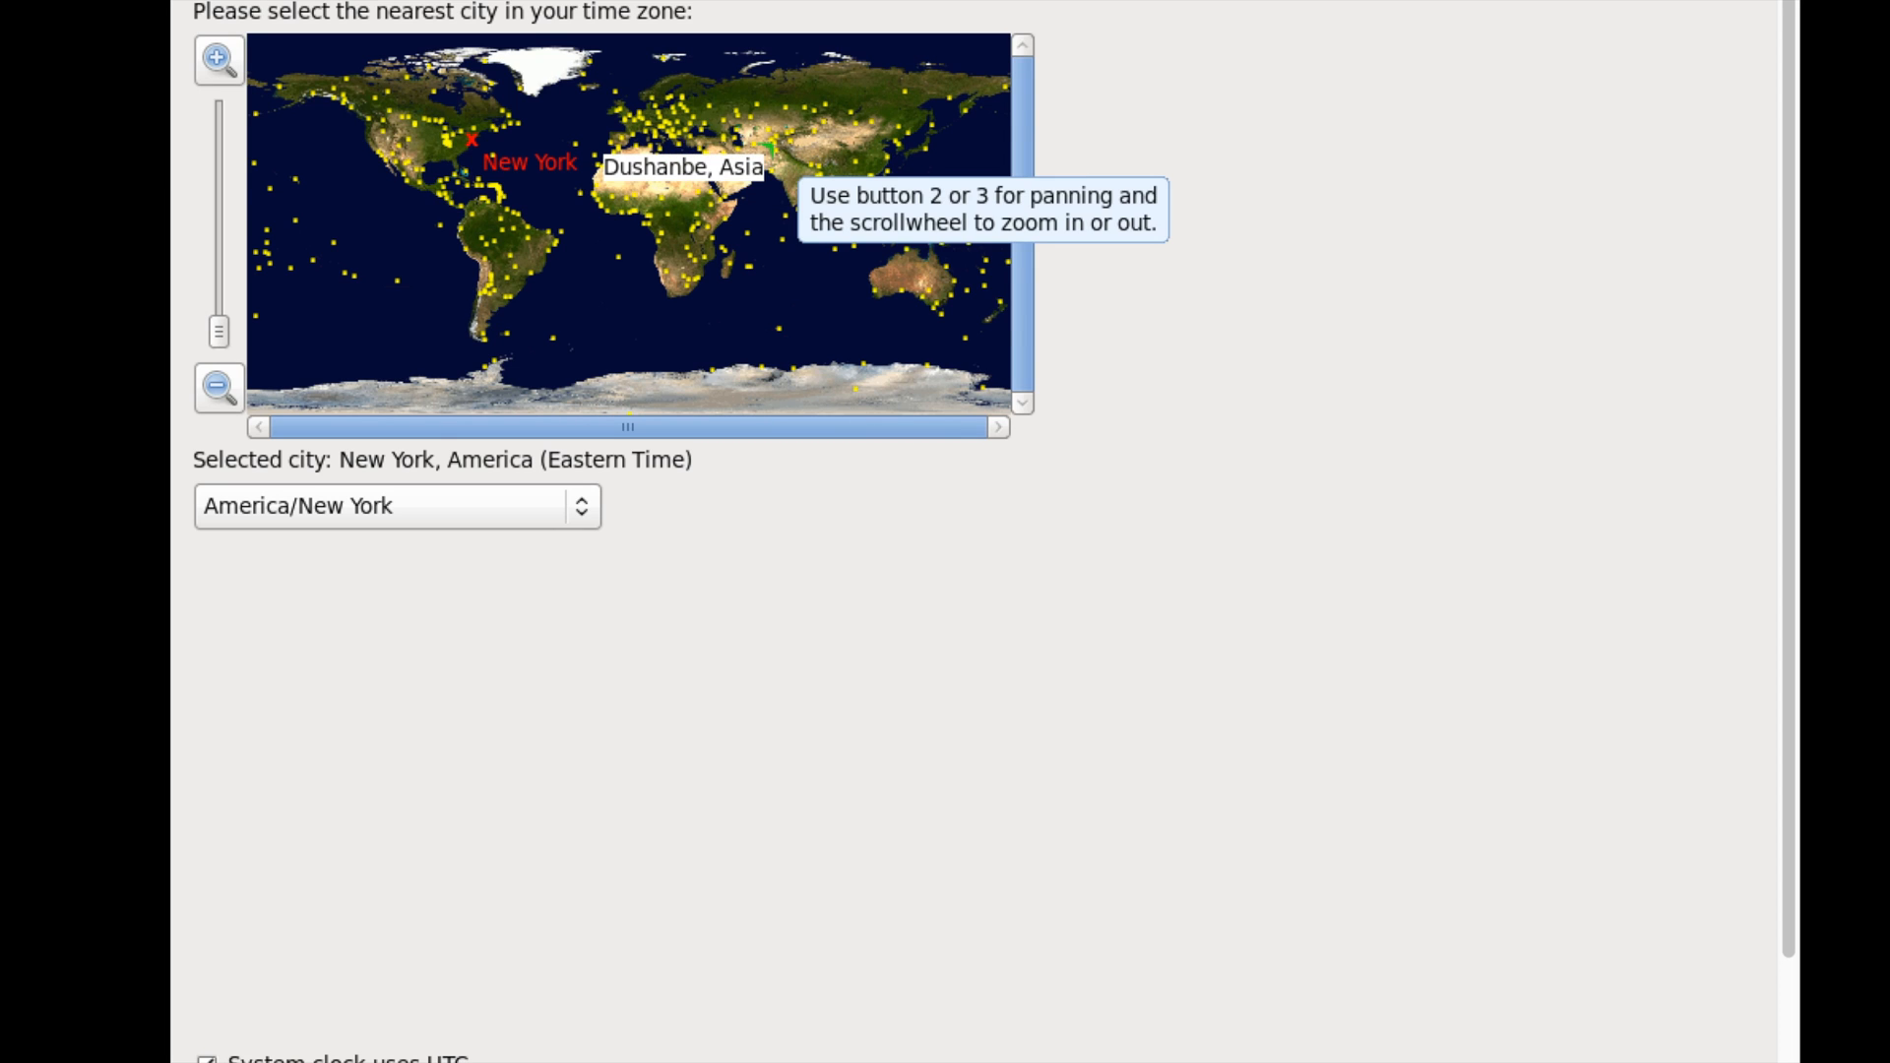
scroll(745, 182, "up", 2)
left_click(745, 177)
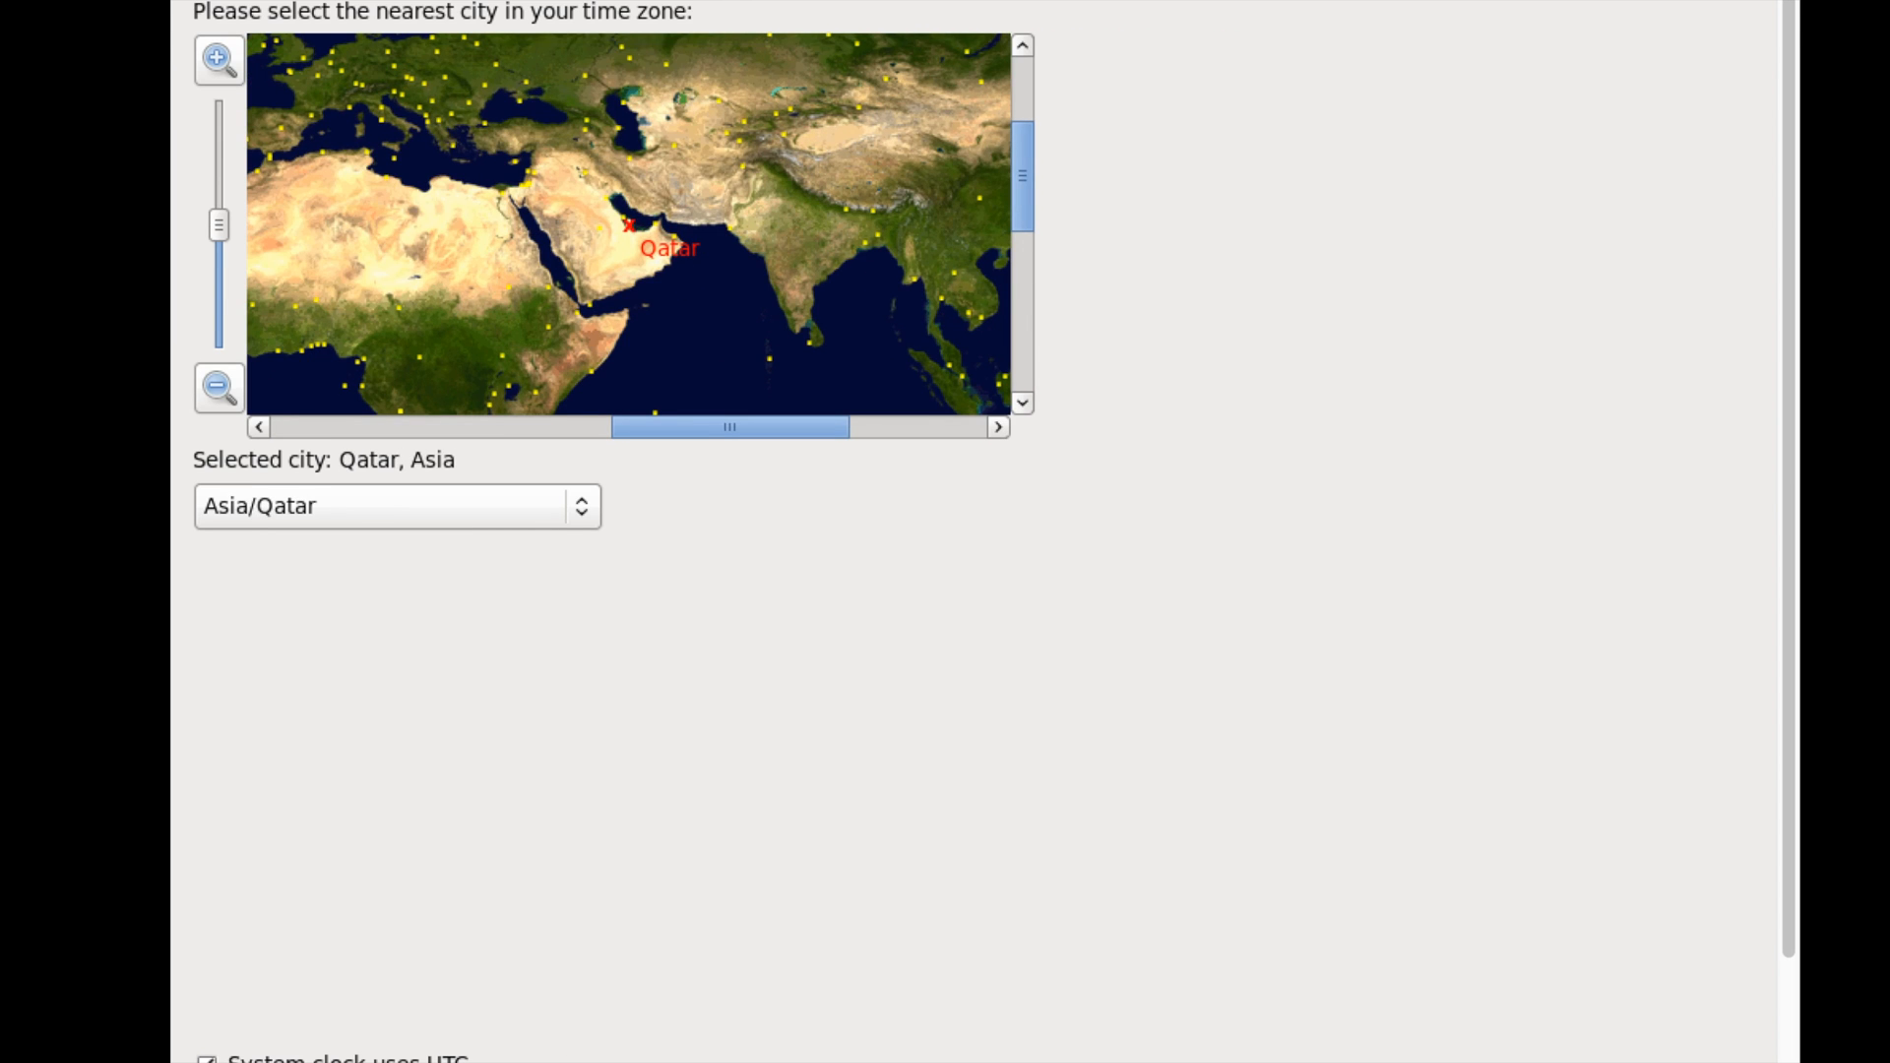
scroll(975, 531, "down", 2)
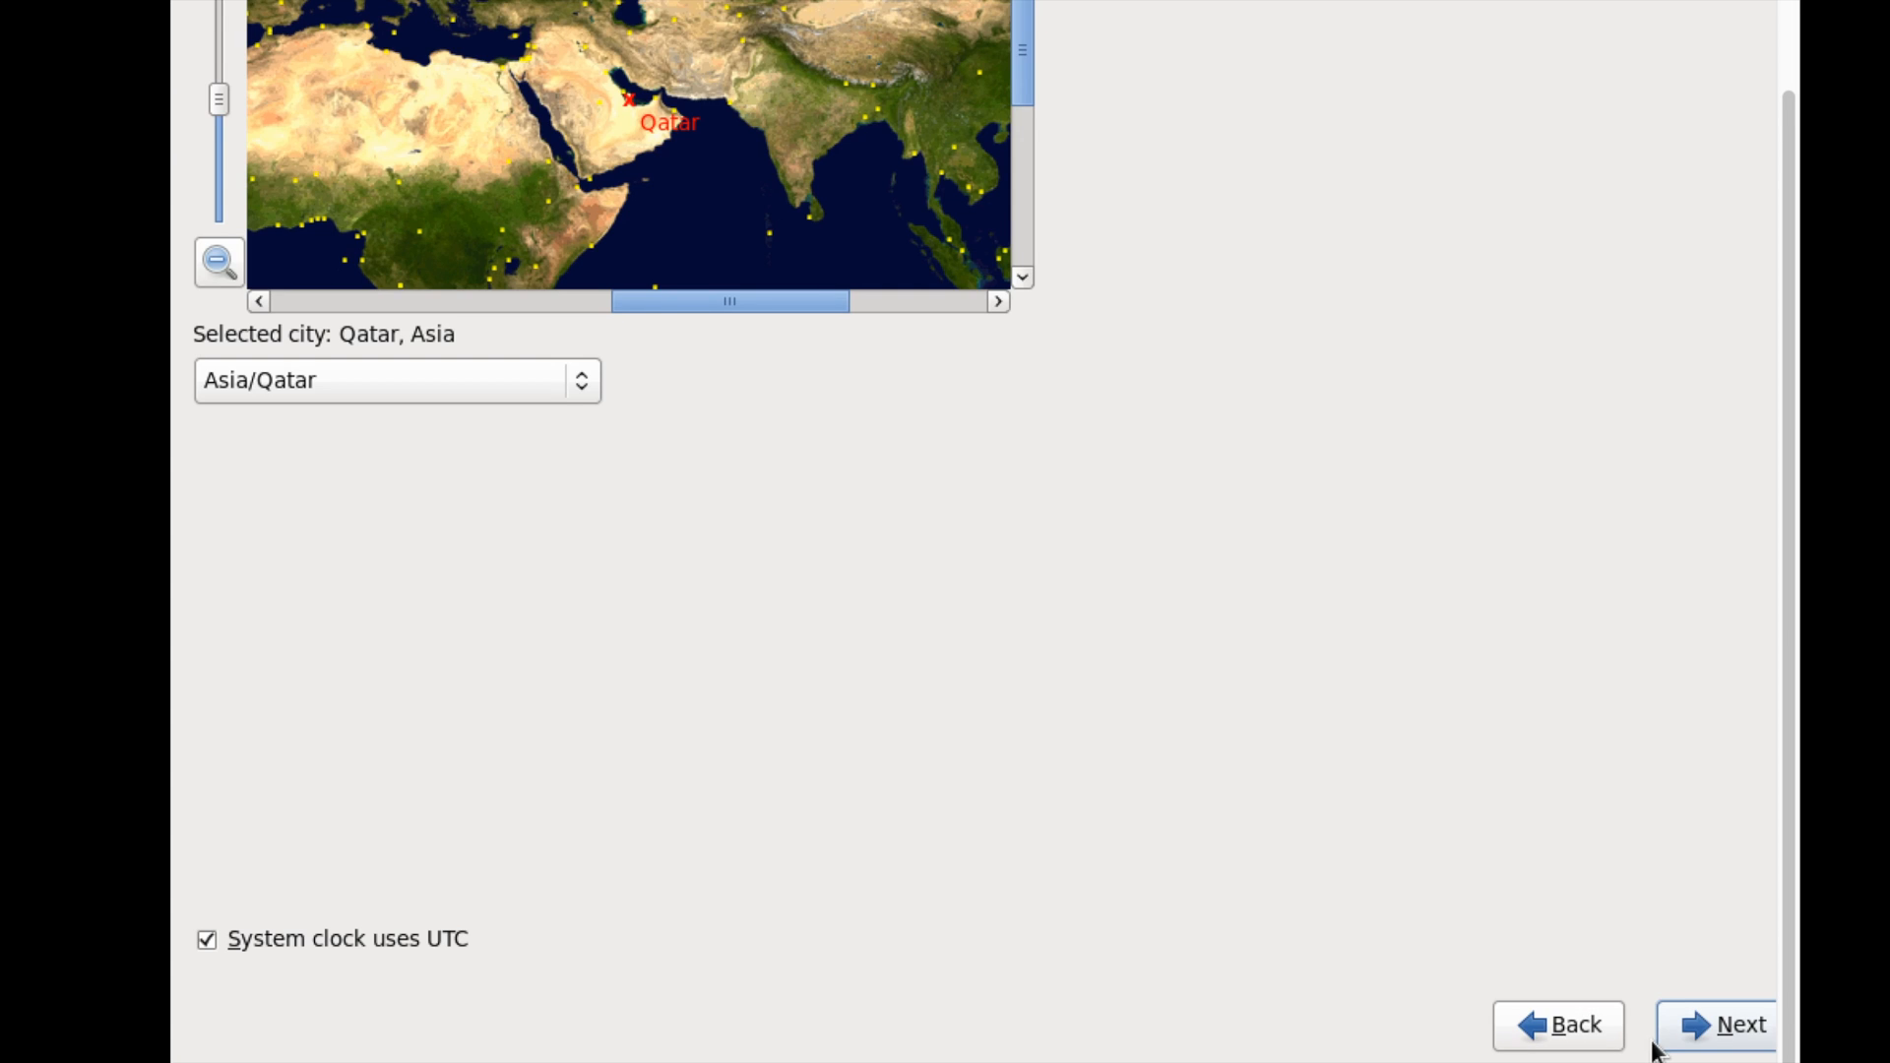
left_click(1693, 1030)
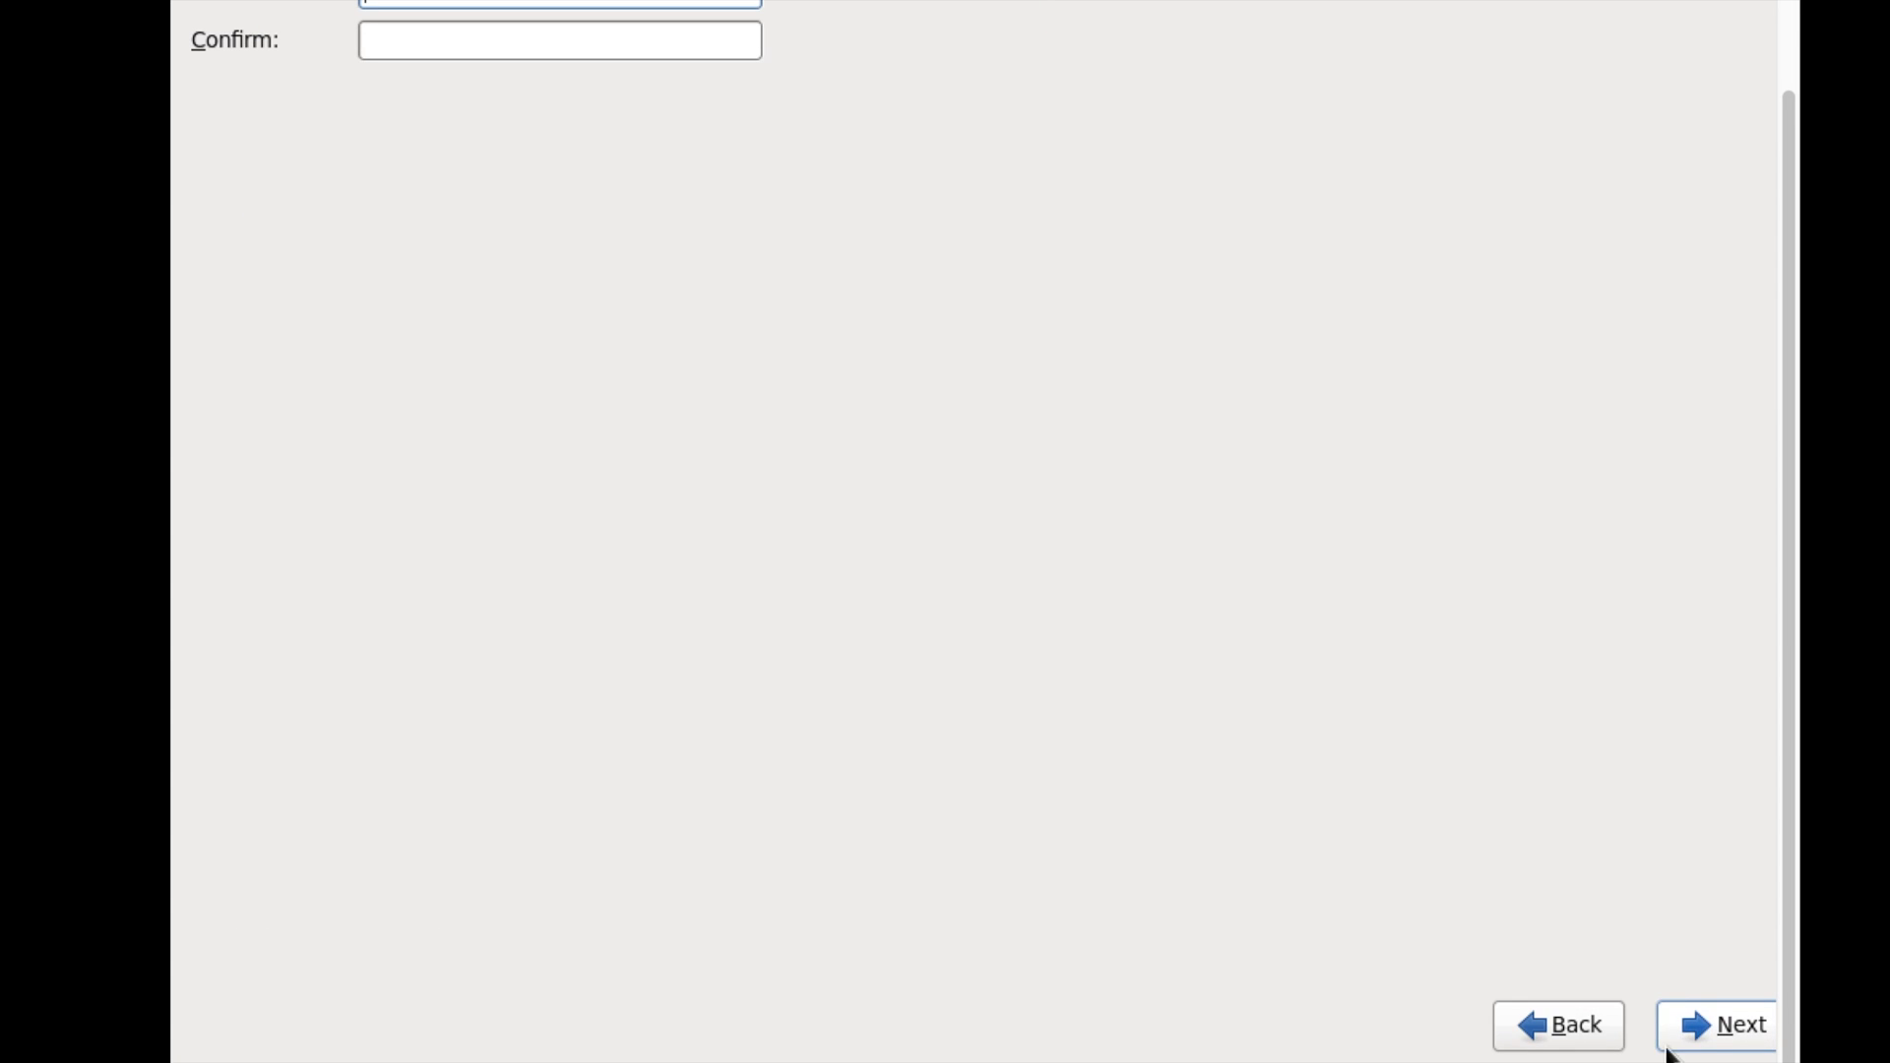
- Enter the root password and retype it in the Confirm field
scroll(1563, 577, "up", 2)
type("******")
key("Tab")
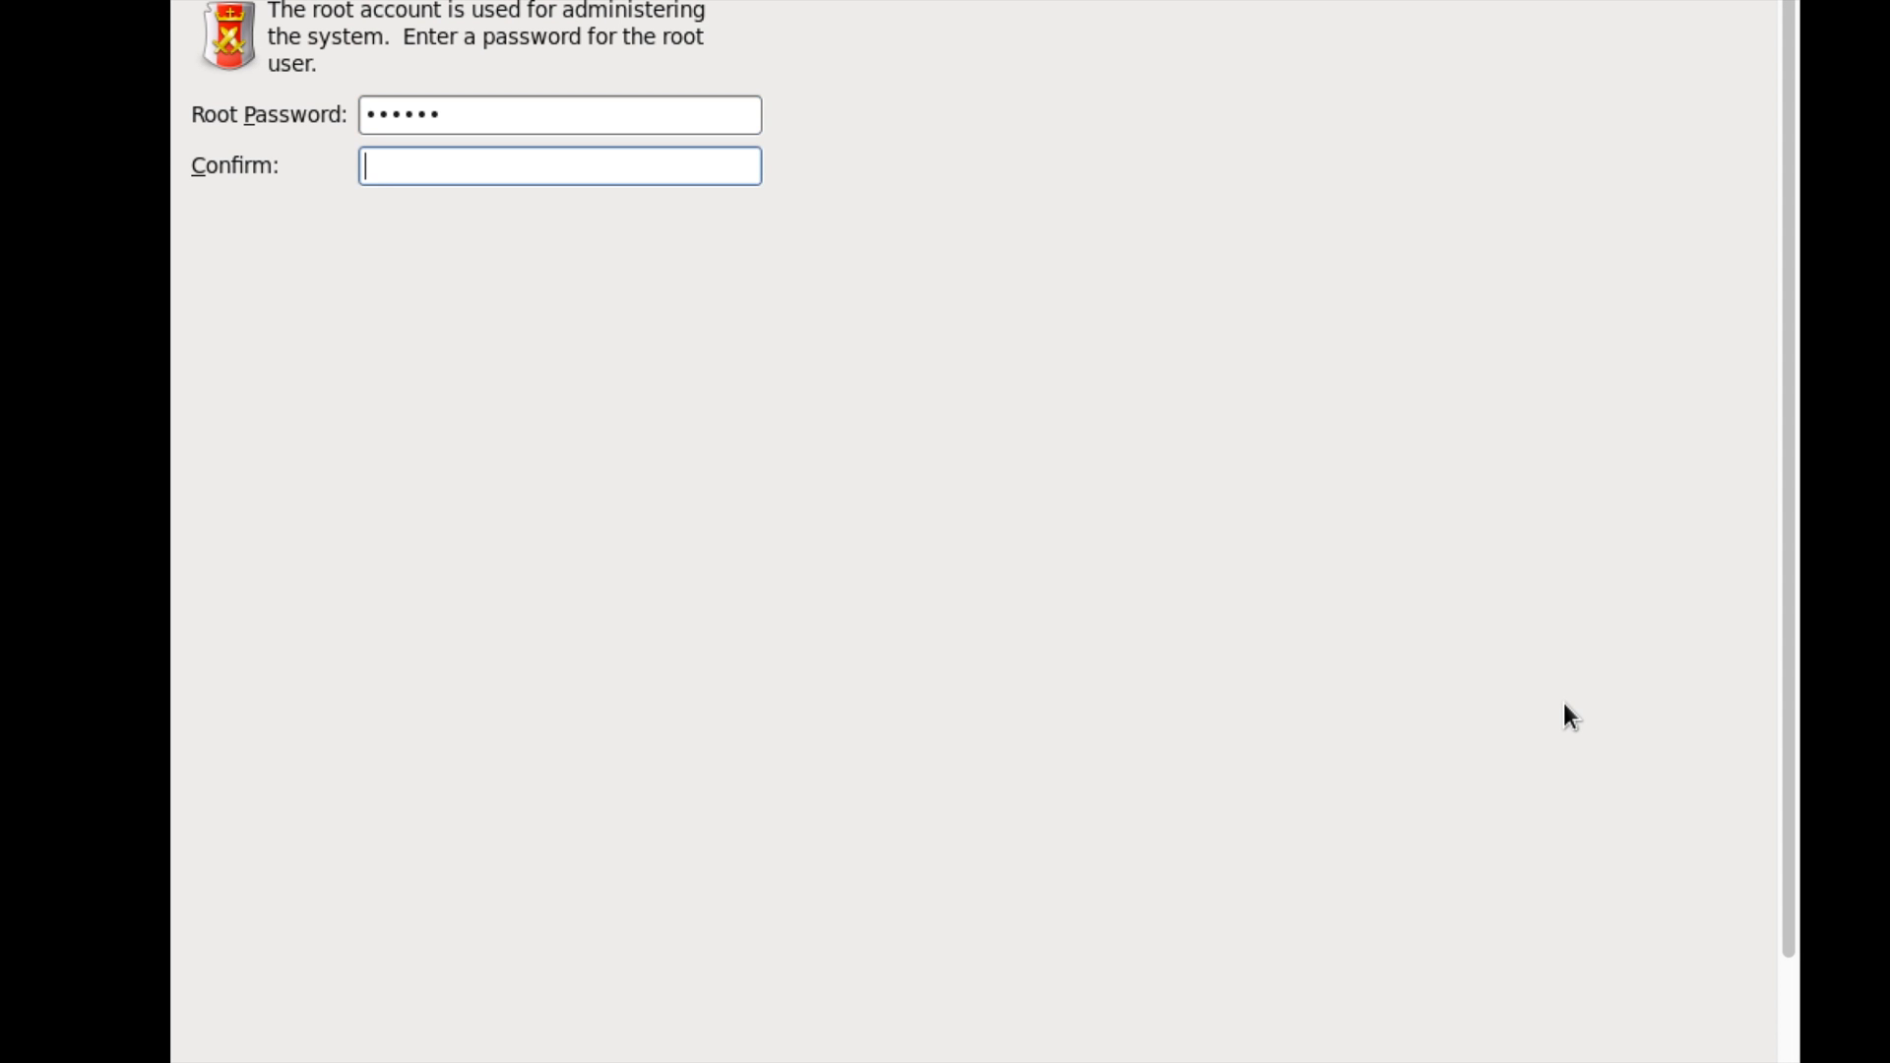
type("******")
scroll(1565, 703, "down", 2)
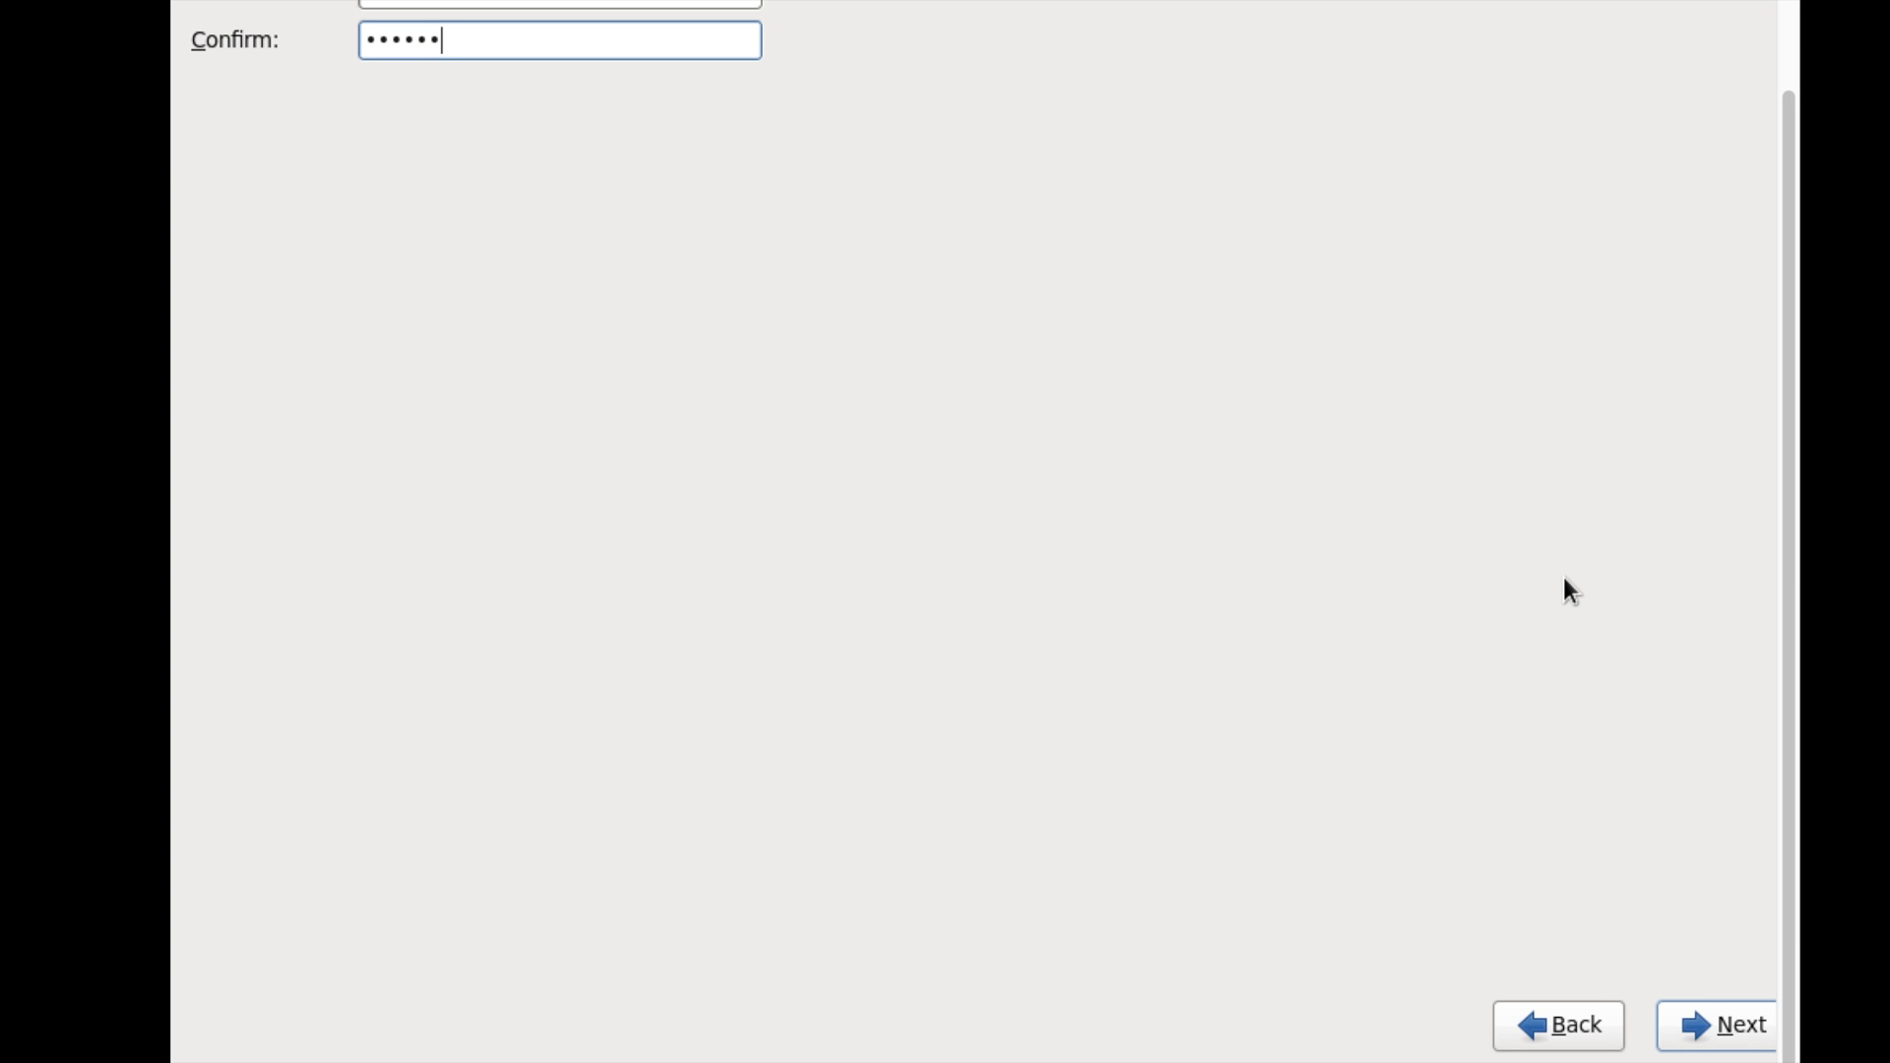
left_click(1695, 1043)
- Accept the weak password anyway and choose Create Custom Layout for partitioning
left_click(1152, 548)
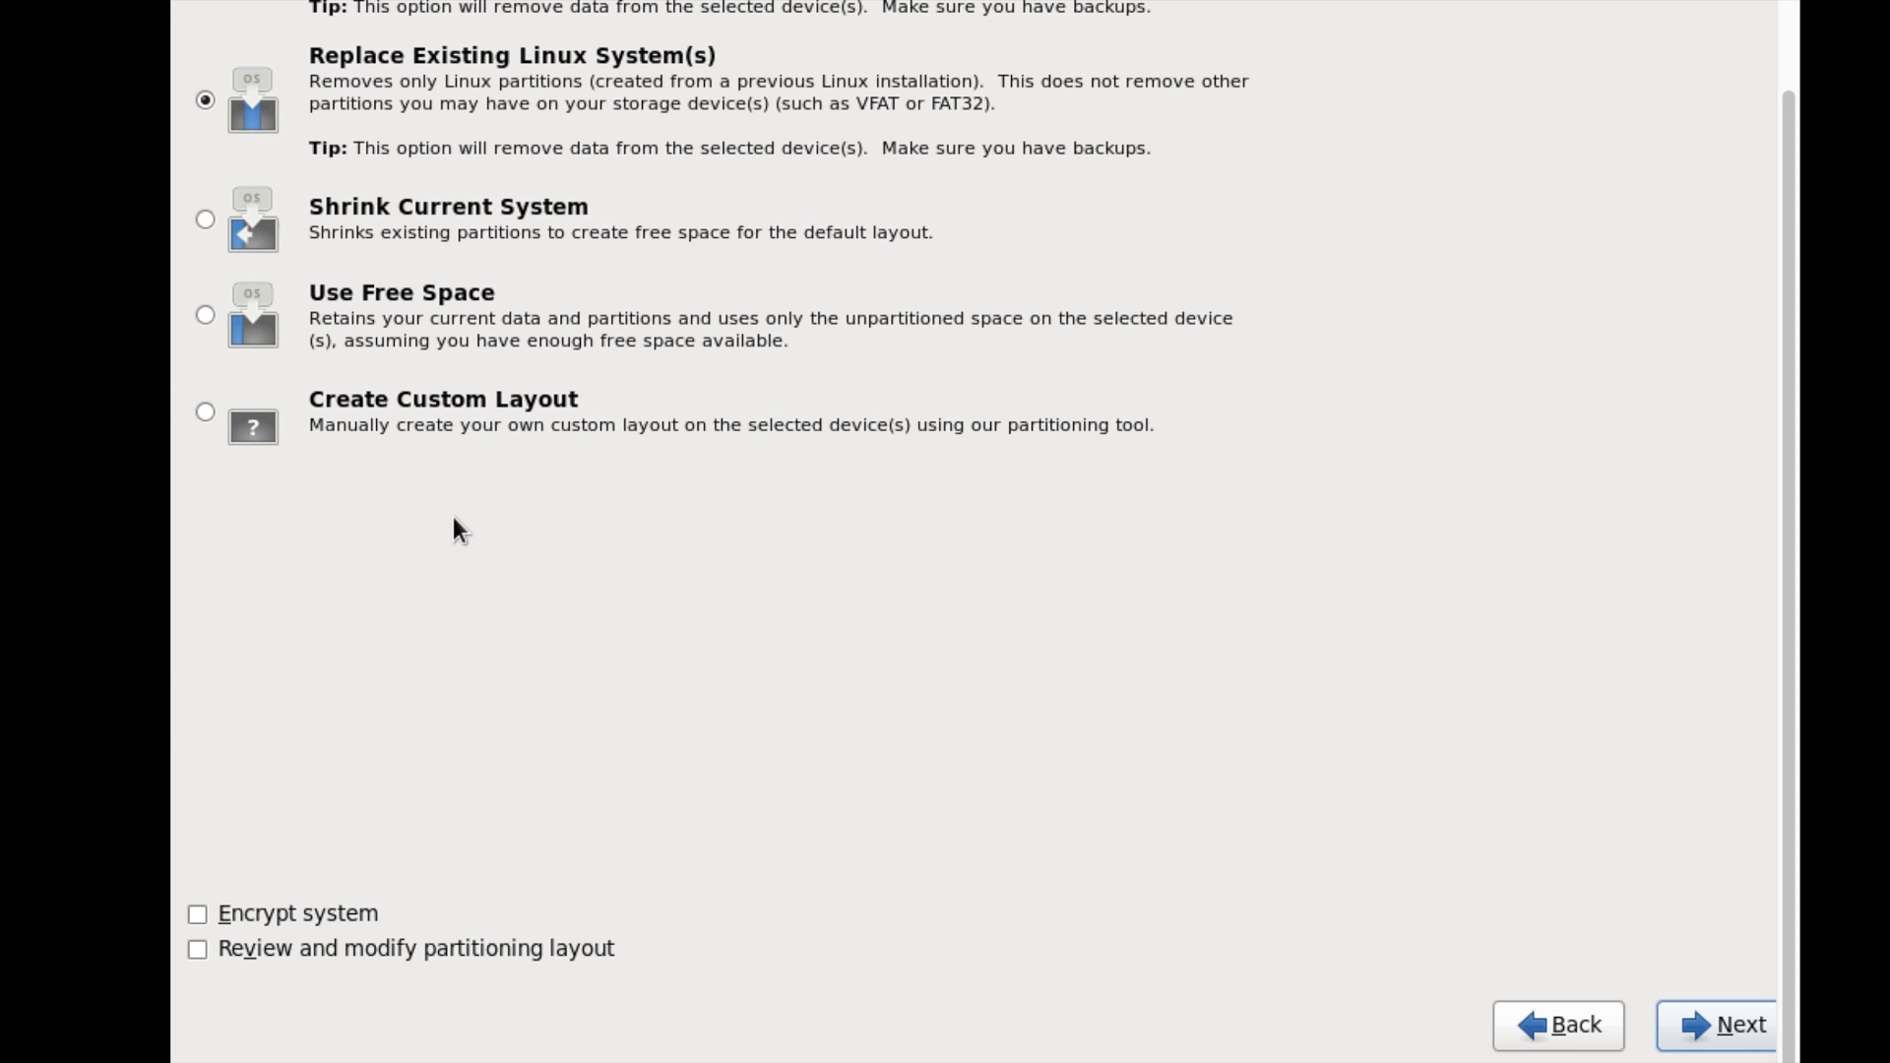
left_click(350, 415)
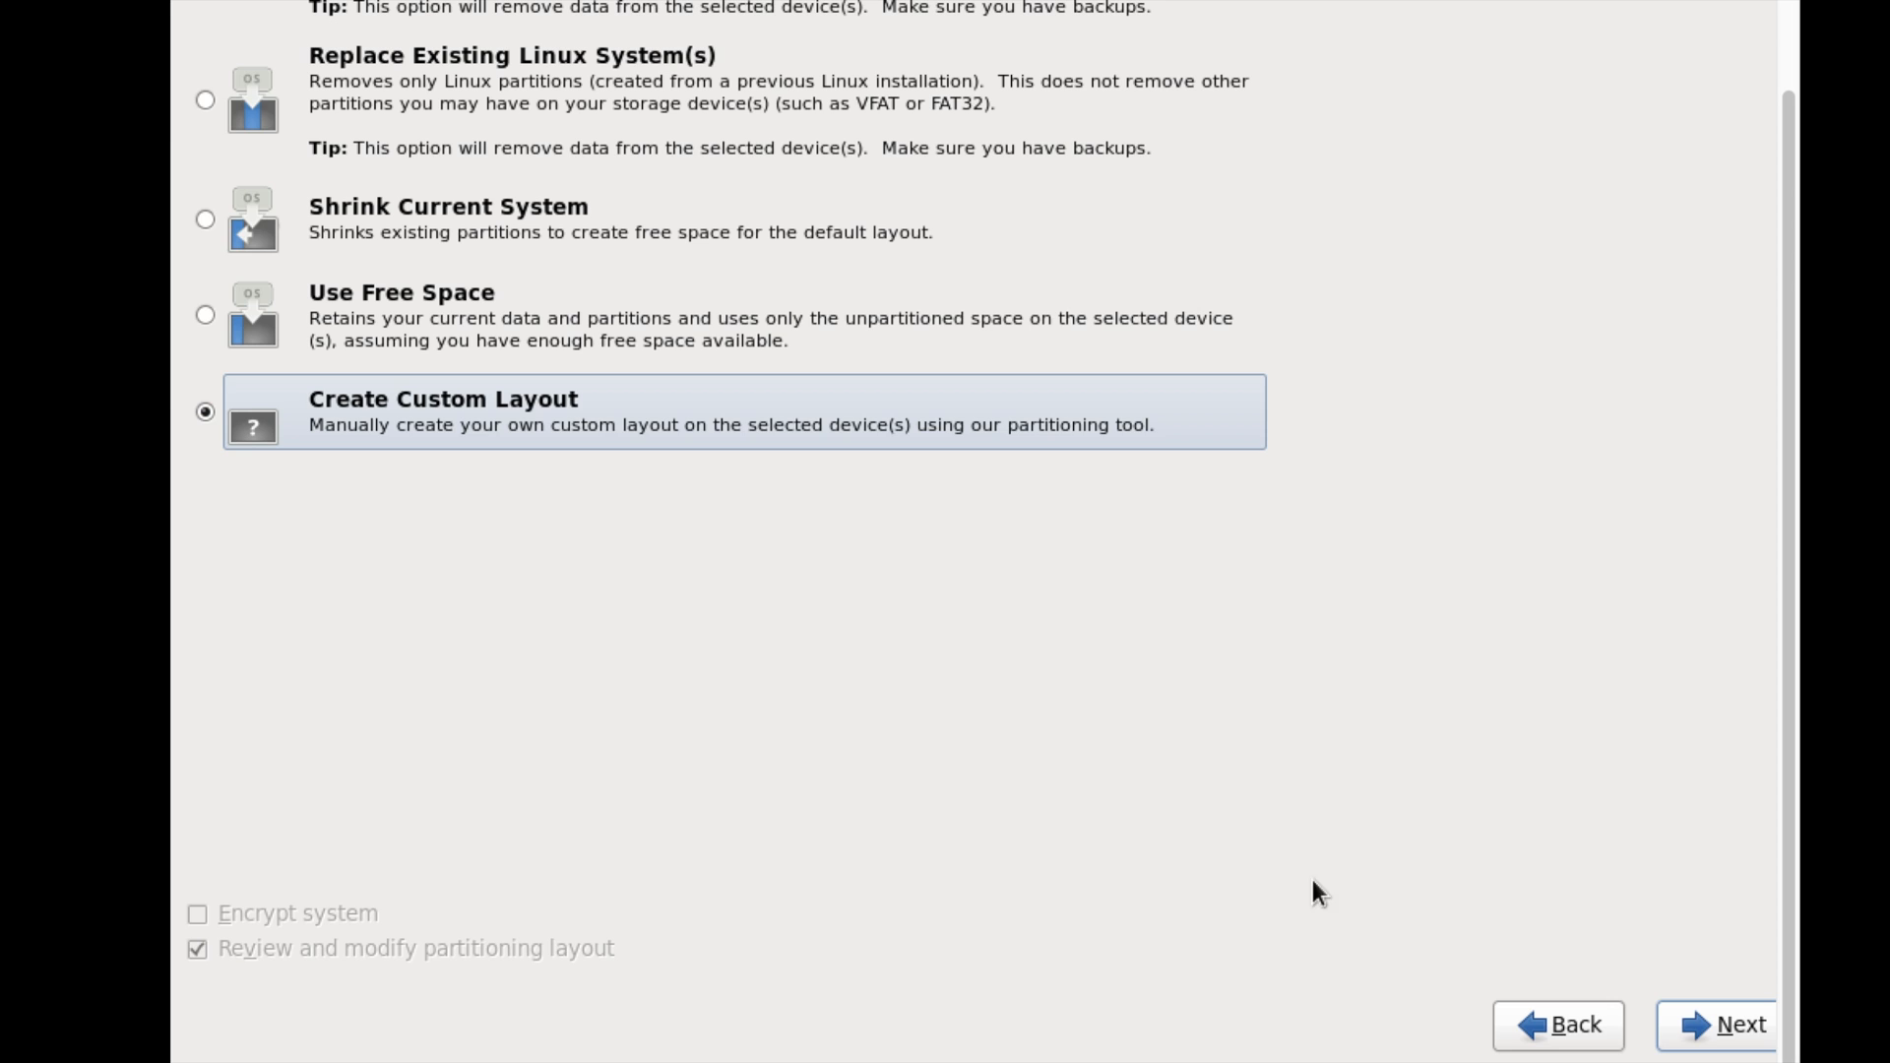
left_click(1714, 1029)
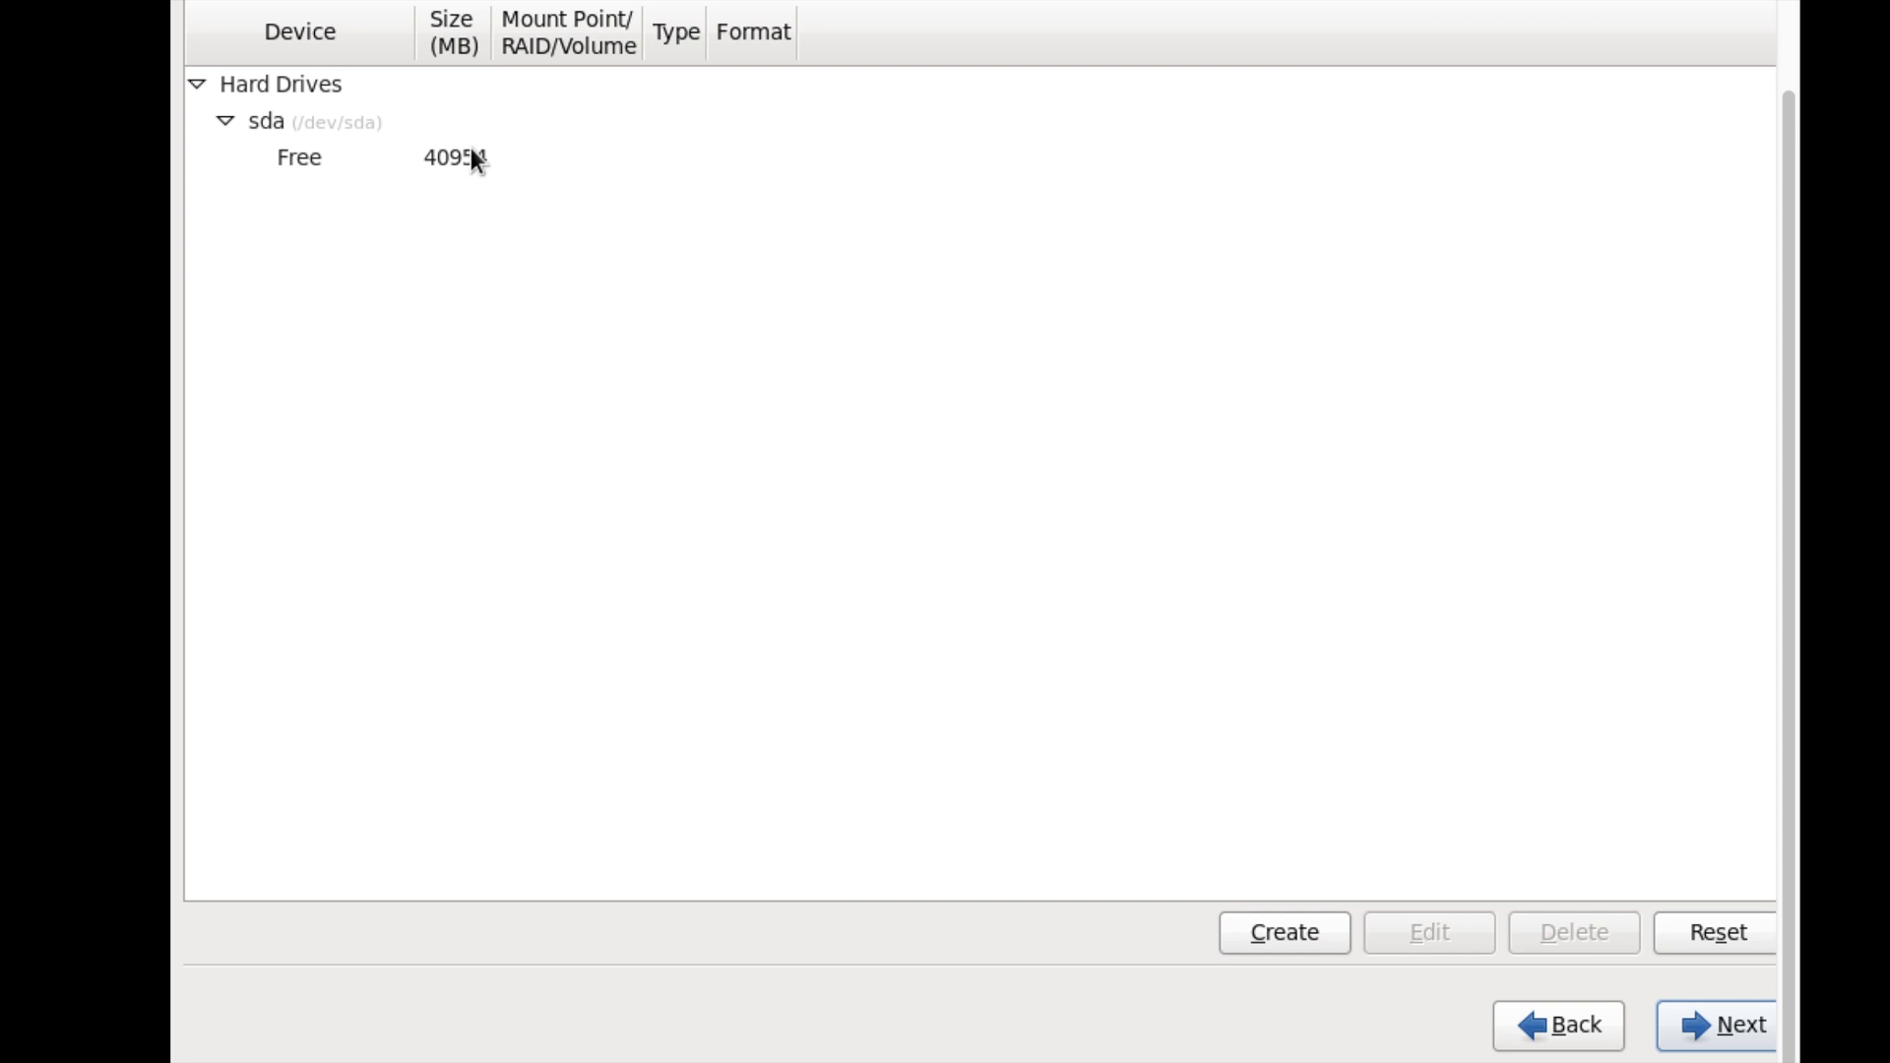
- Create a 500 MB ext4 standard partition mounted at /boot on sda
left_click(473, 156)
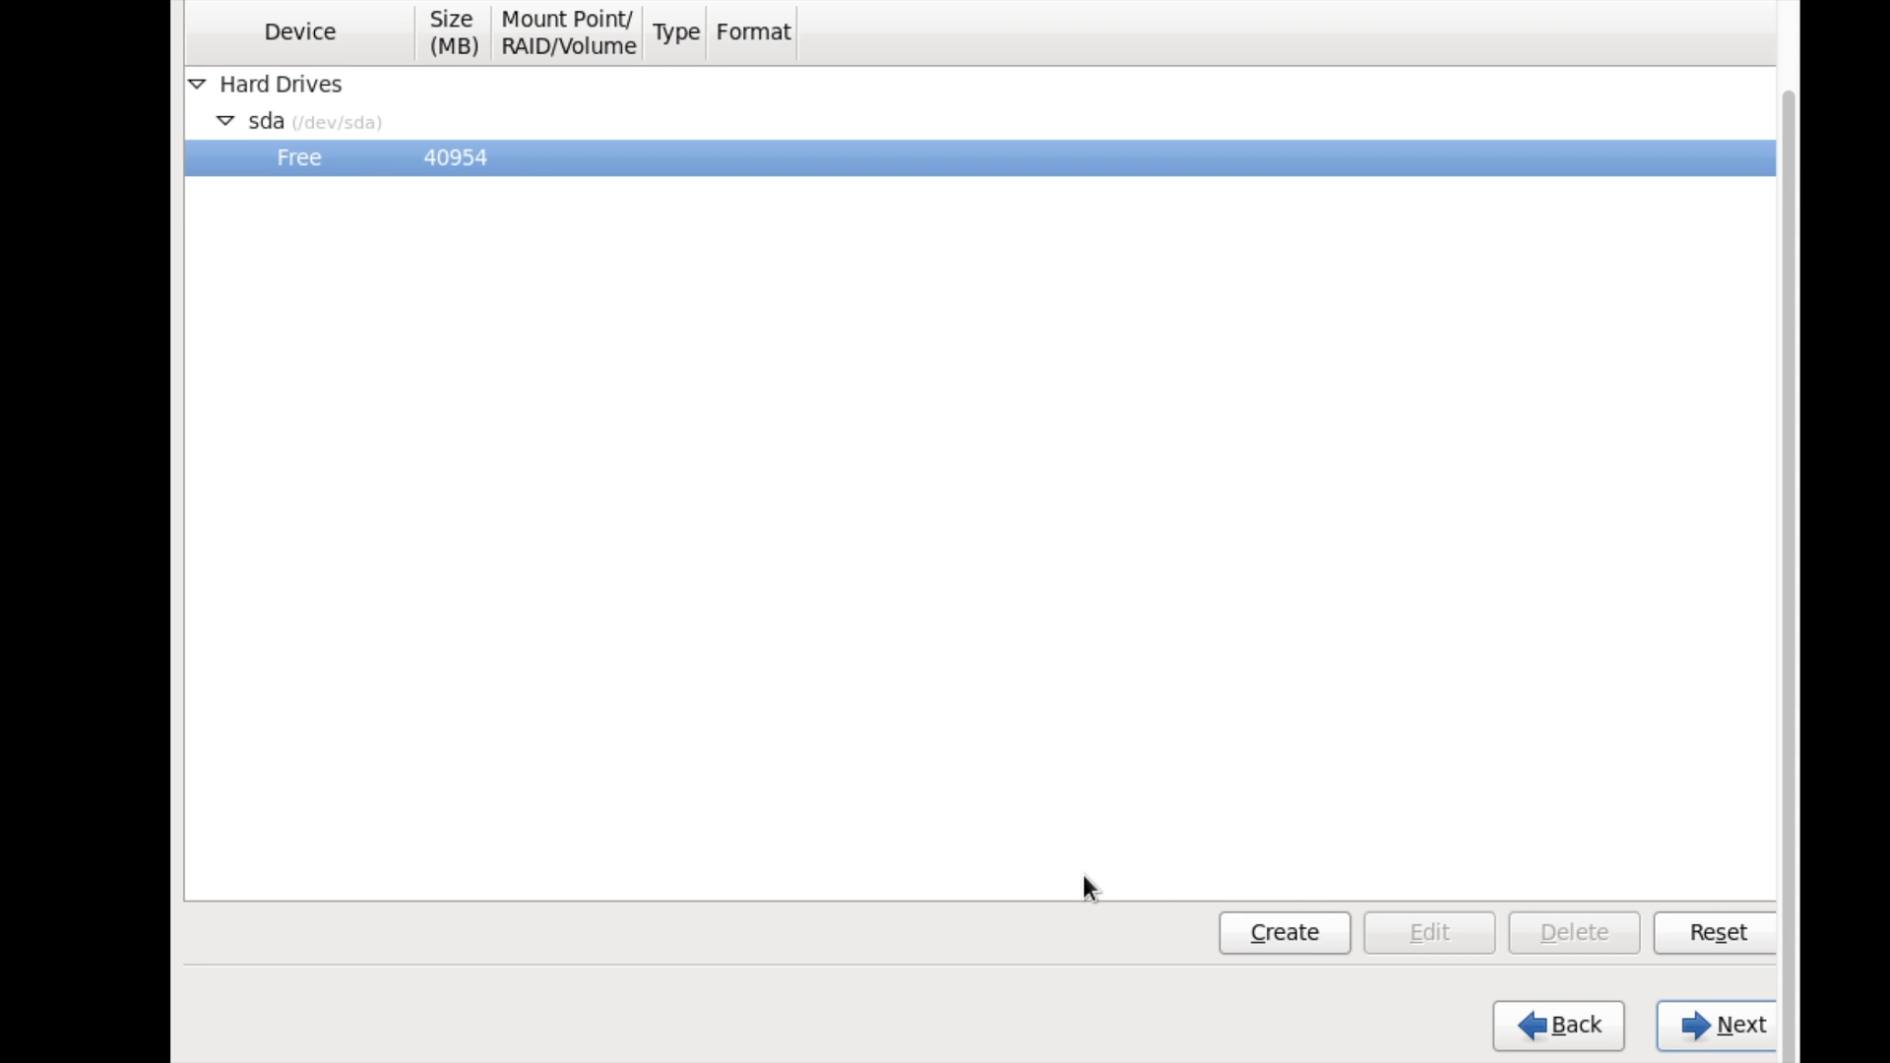
left_click(1284, 932)
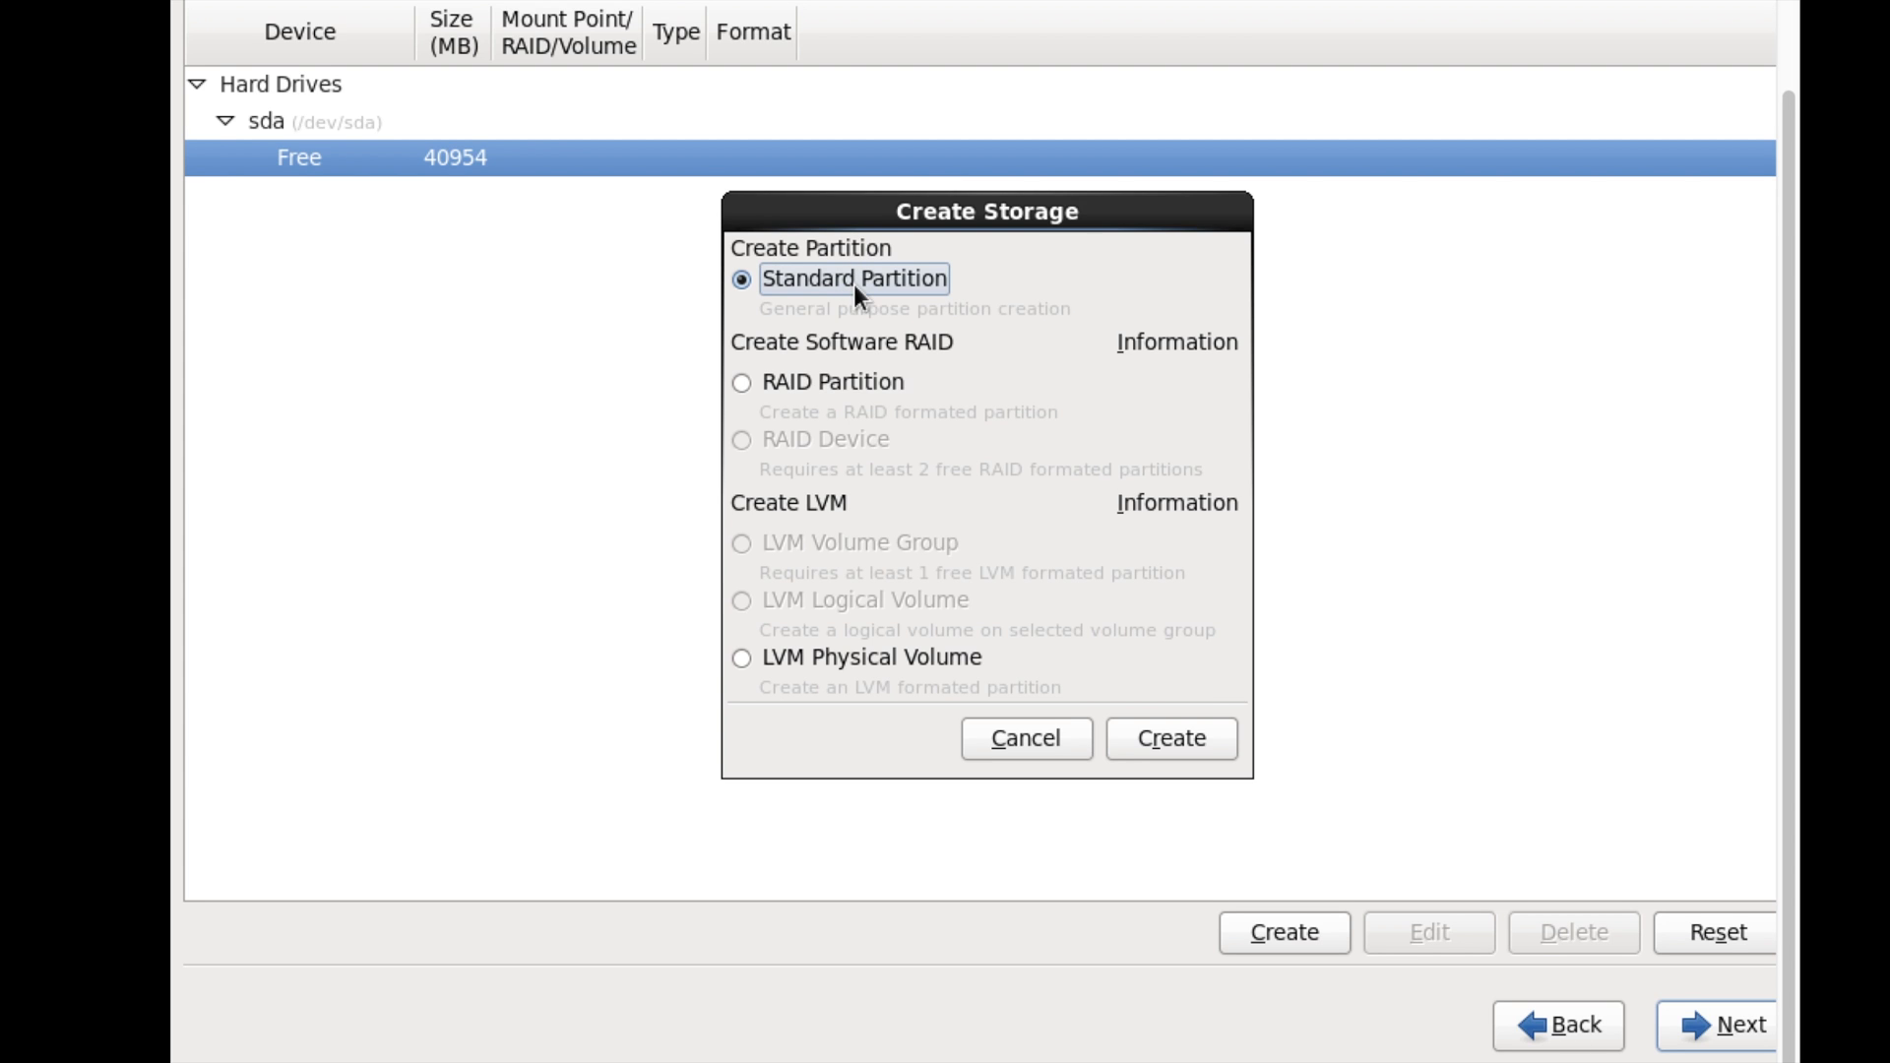
left_click(1156, 738)
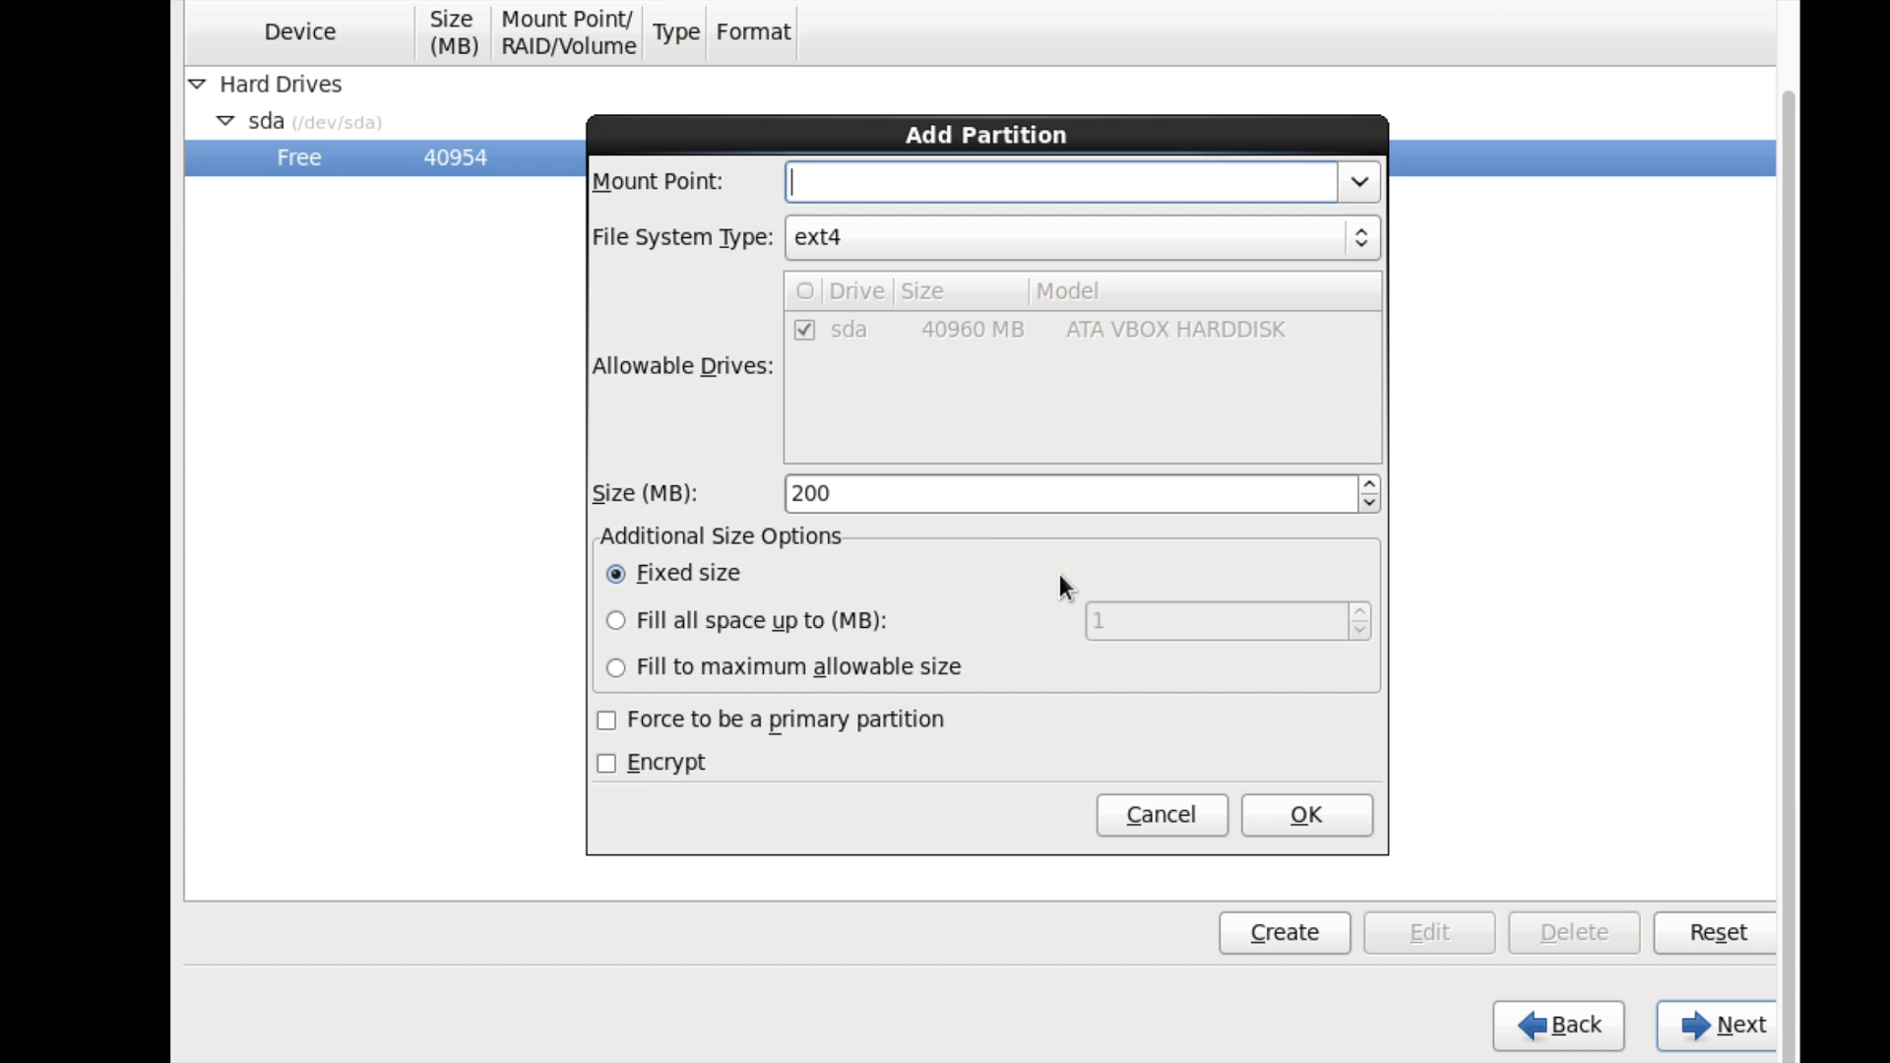
left_click(881, 495)
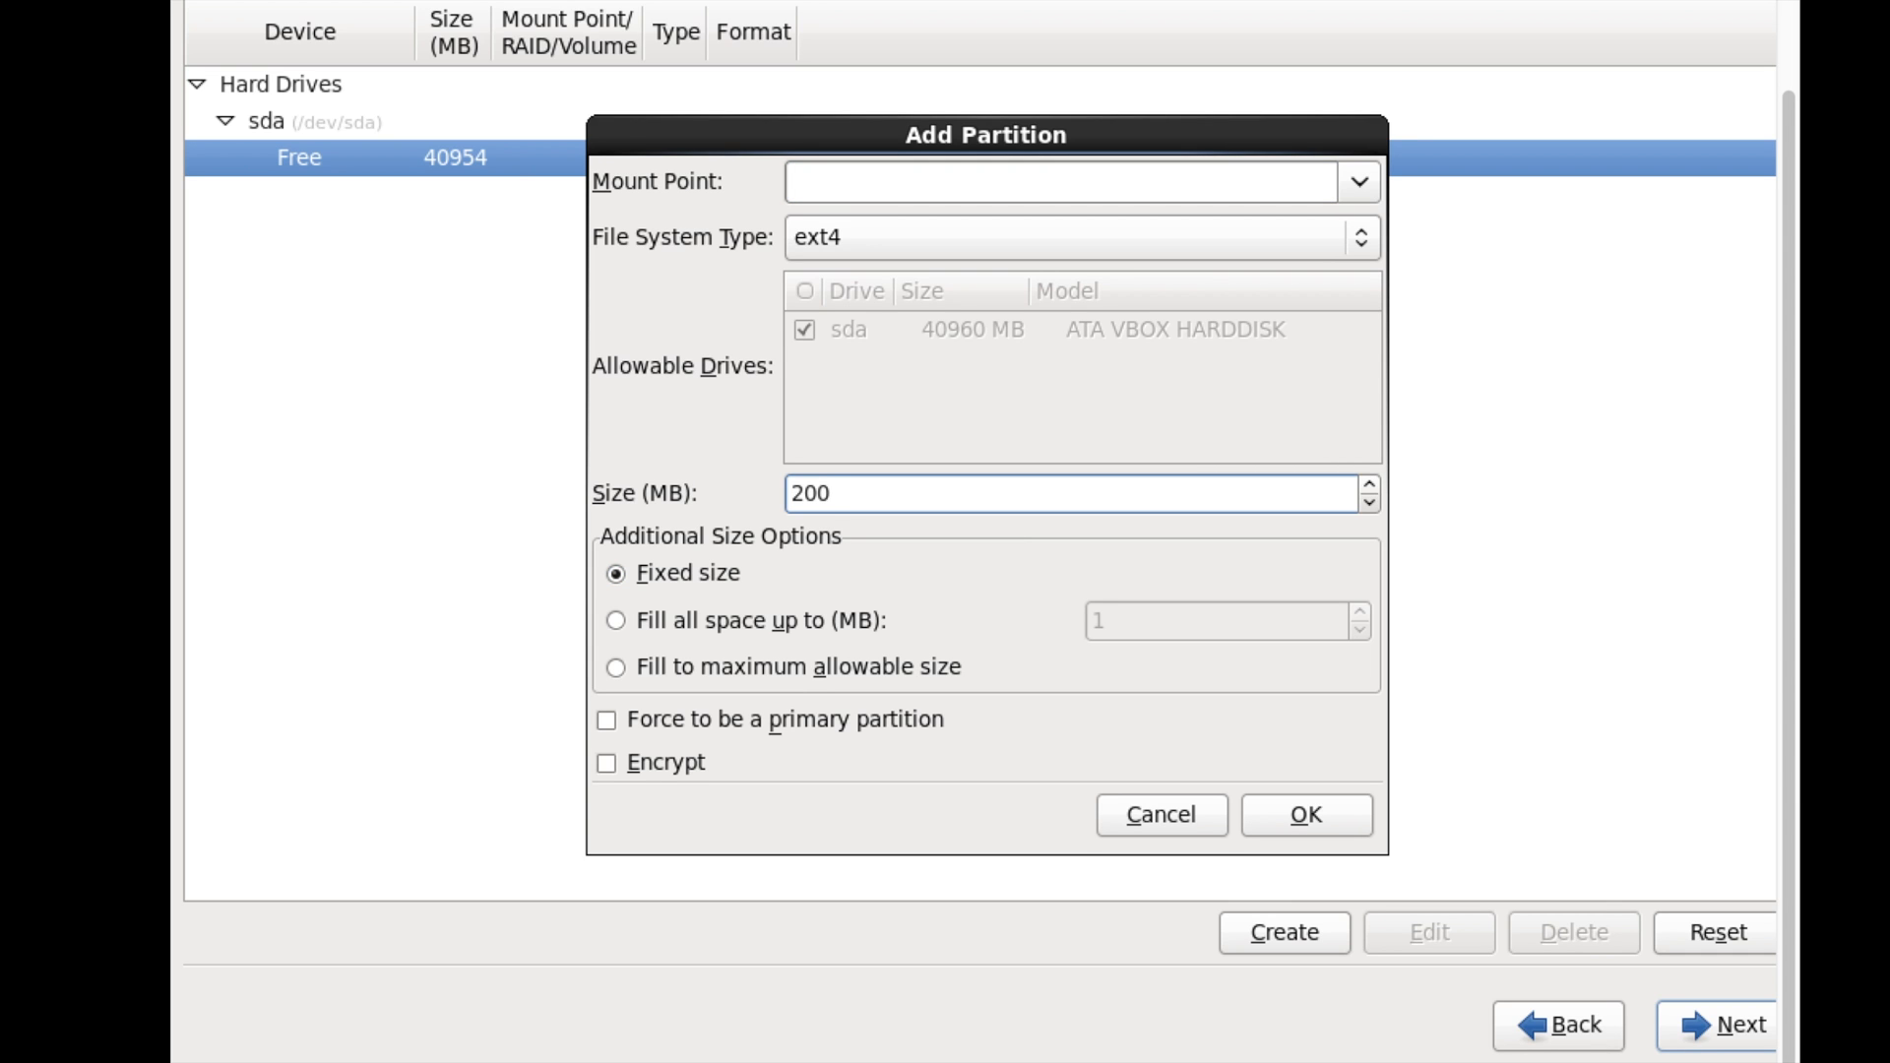
left_click_drag(847, 495, 793, 495)
type("500")
left_click(1359, 189)
left_click(1072, 264)
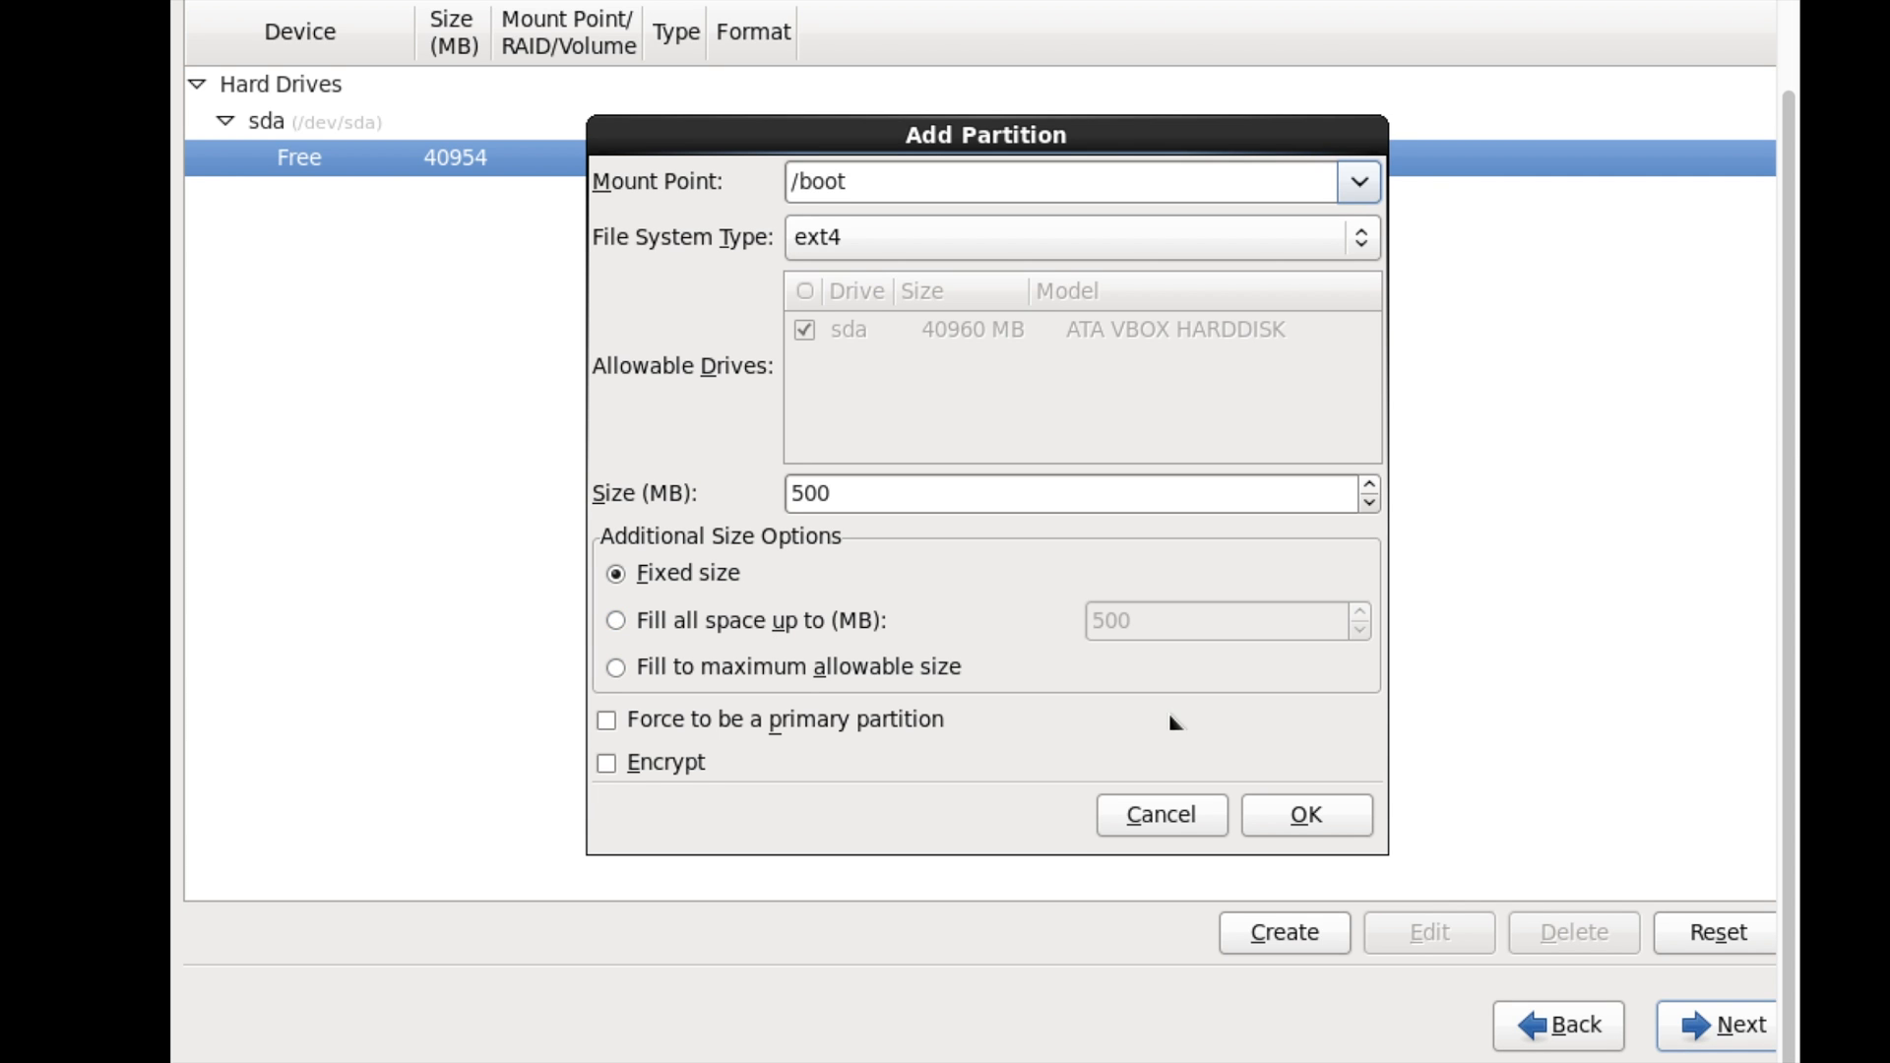
left_click(1323, 817)
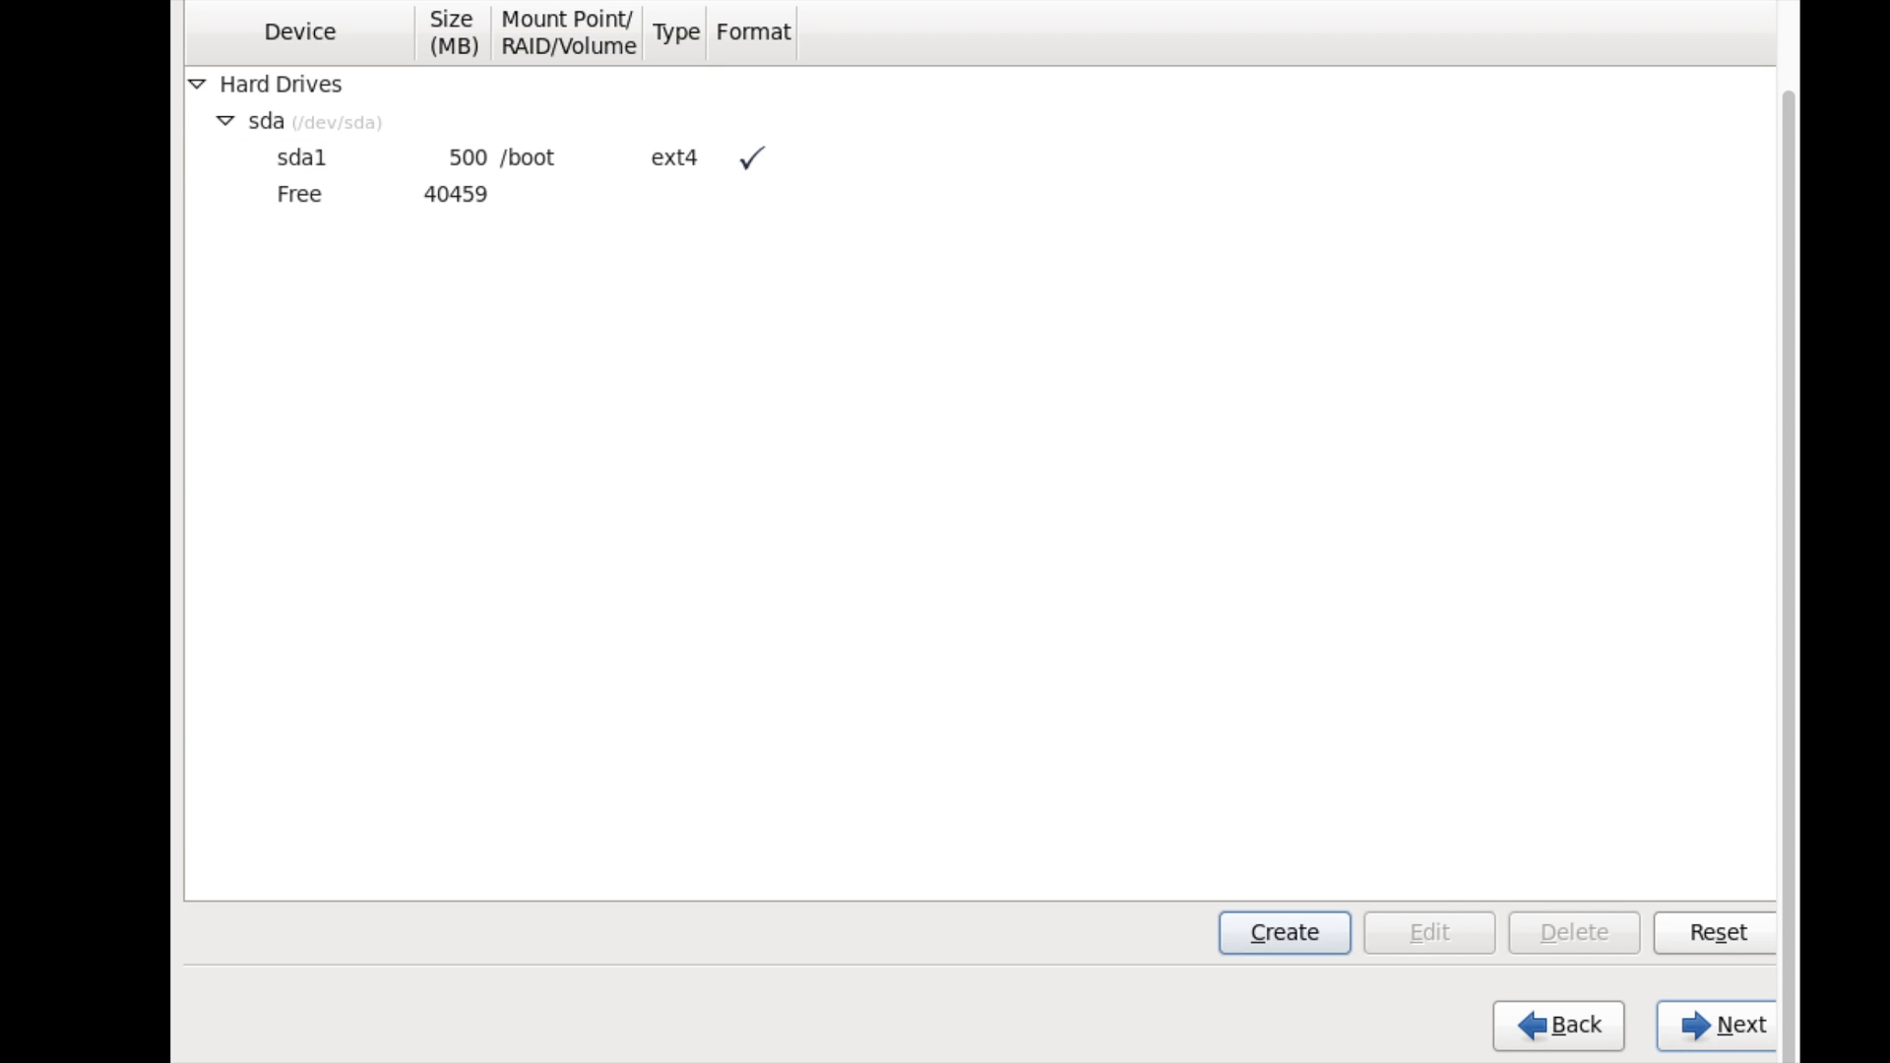
- Create an LVM physical volume partition filling the maximum allowable remaining space
left_click(463, 197)
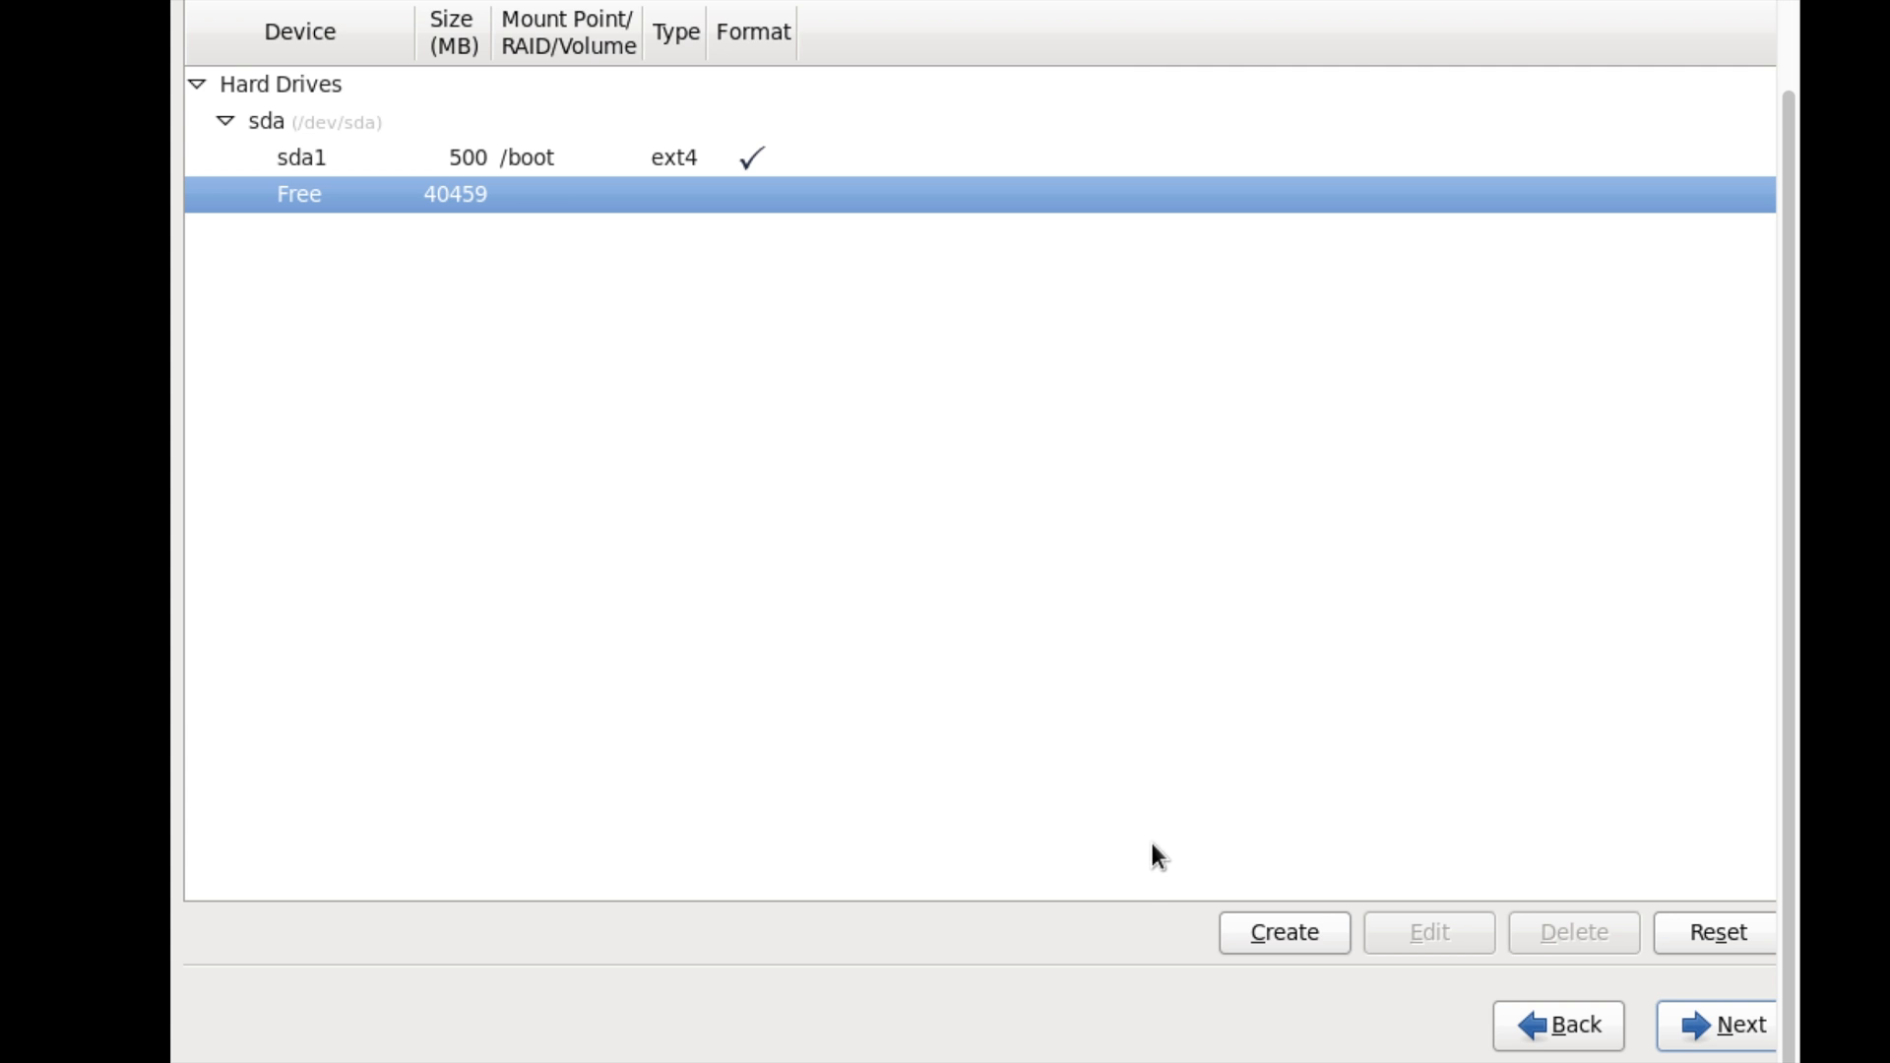
left_click(1293, 940)
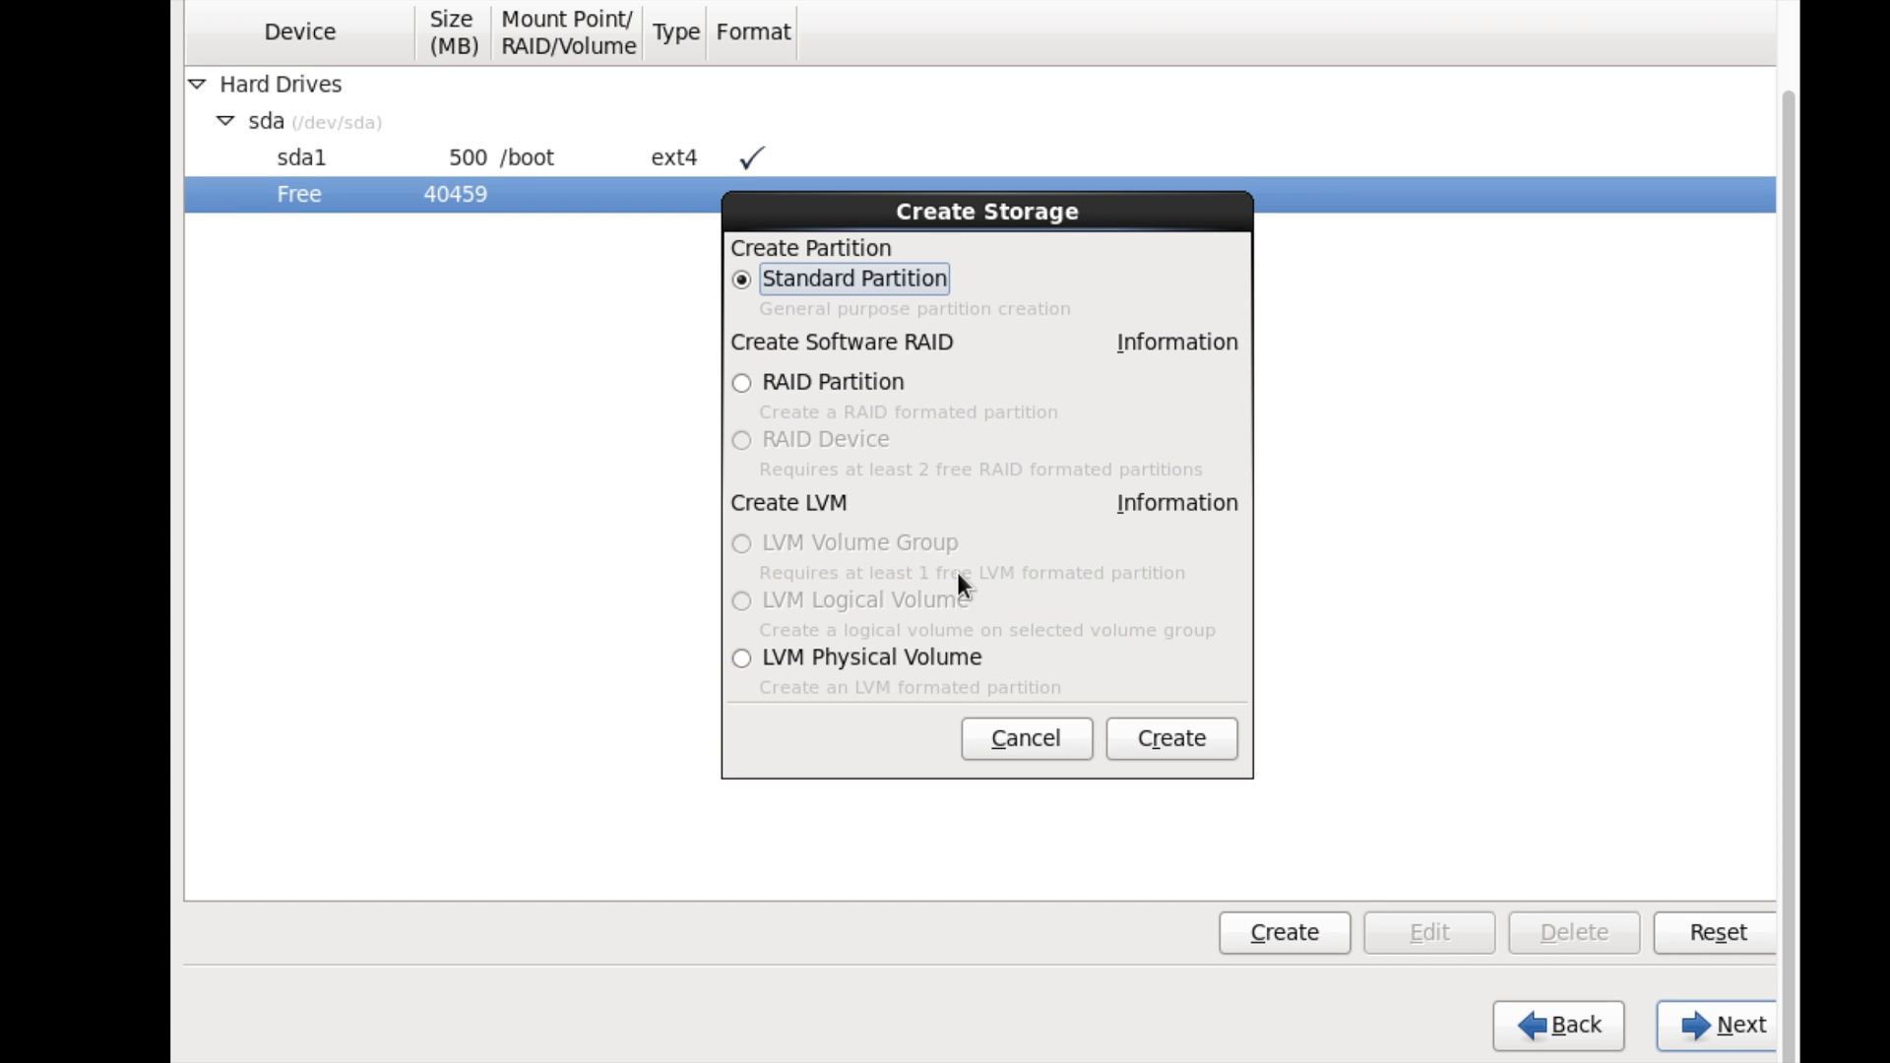
left_click(885, 658)
left_click(1171, 738)
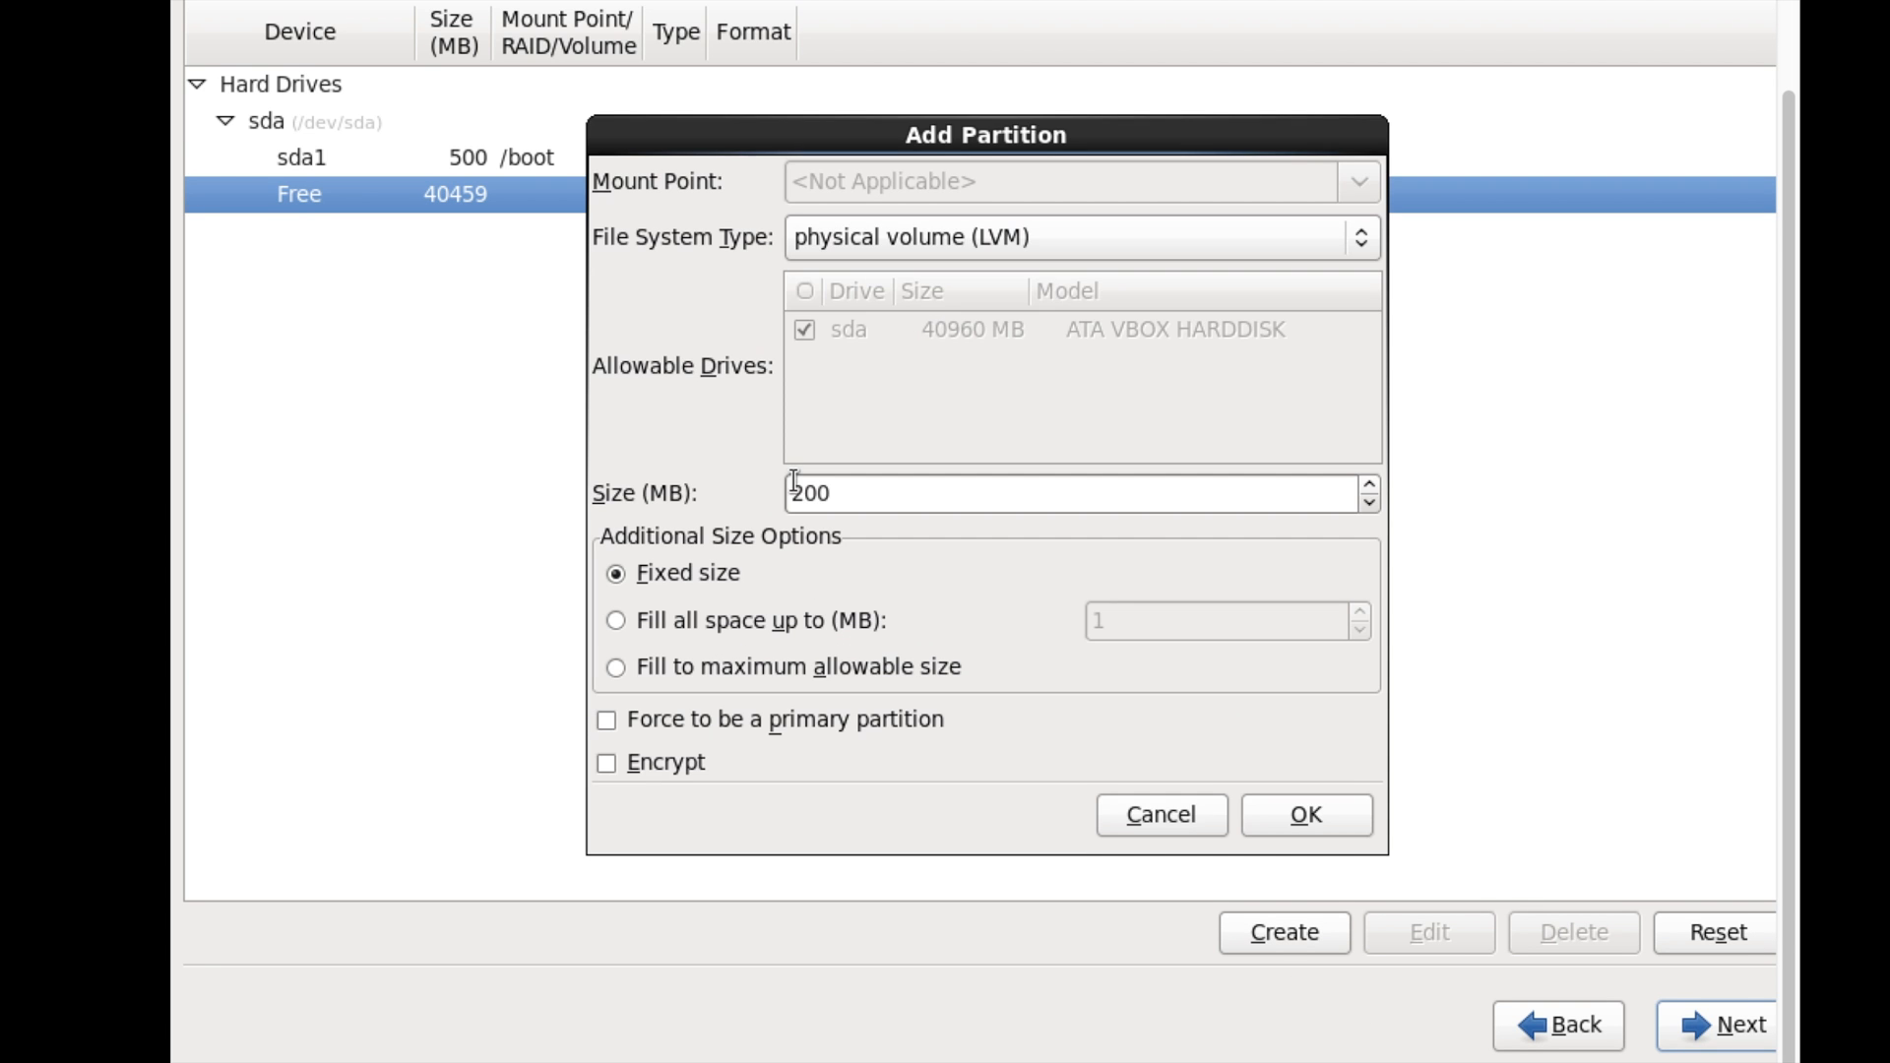
left_click(778, 622)
left_click(769, 667)
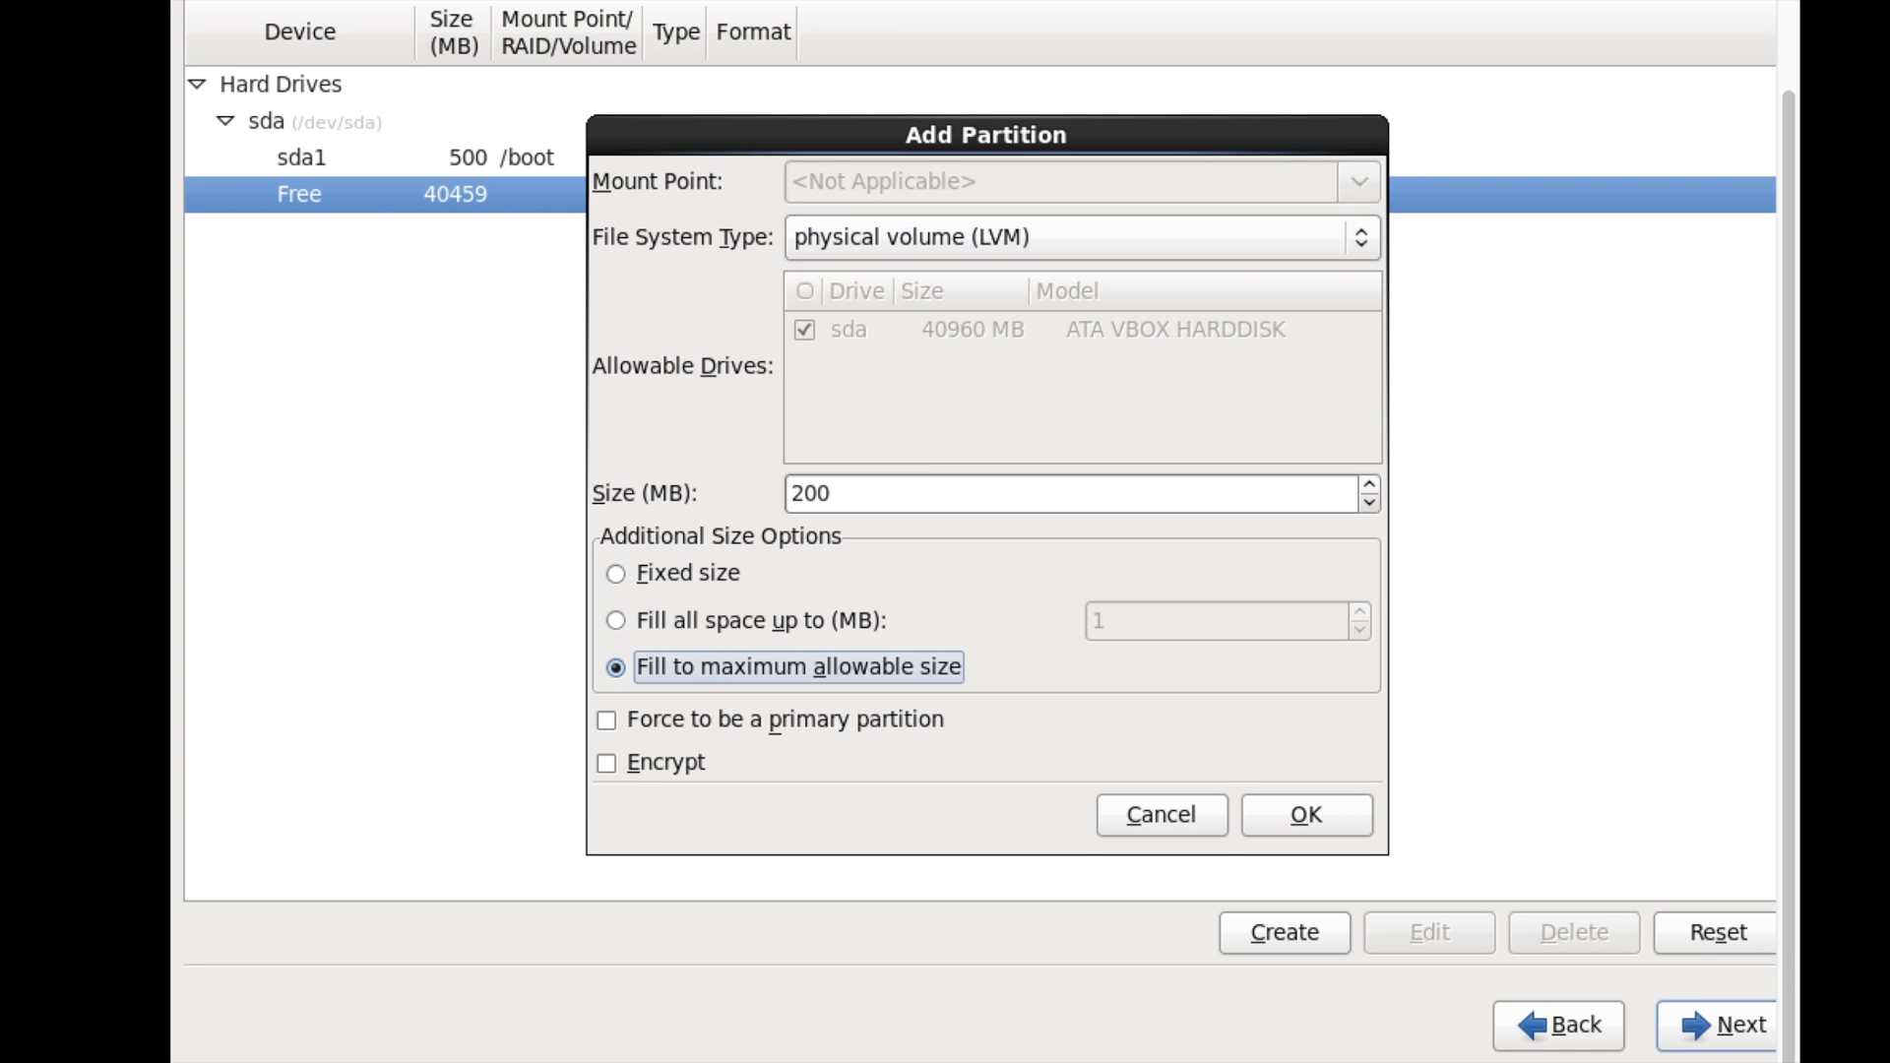
left_click(1303, 814)
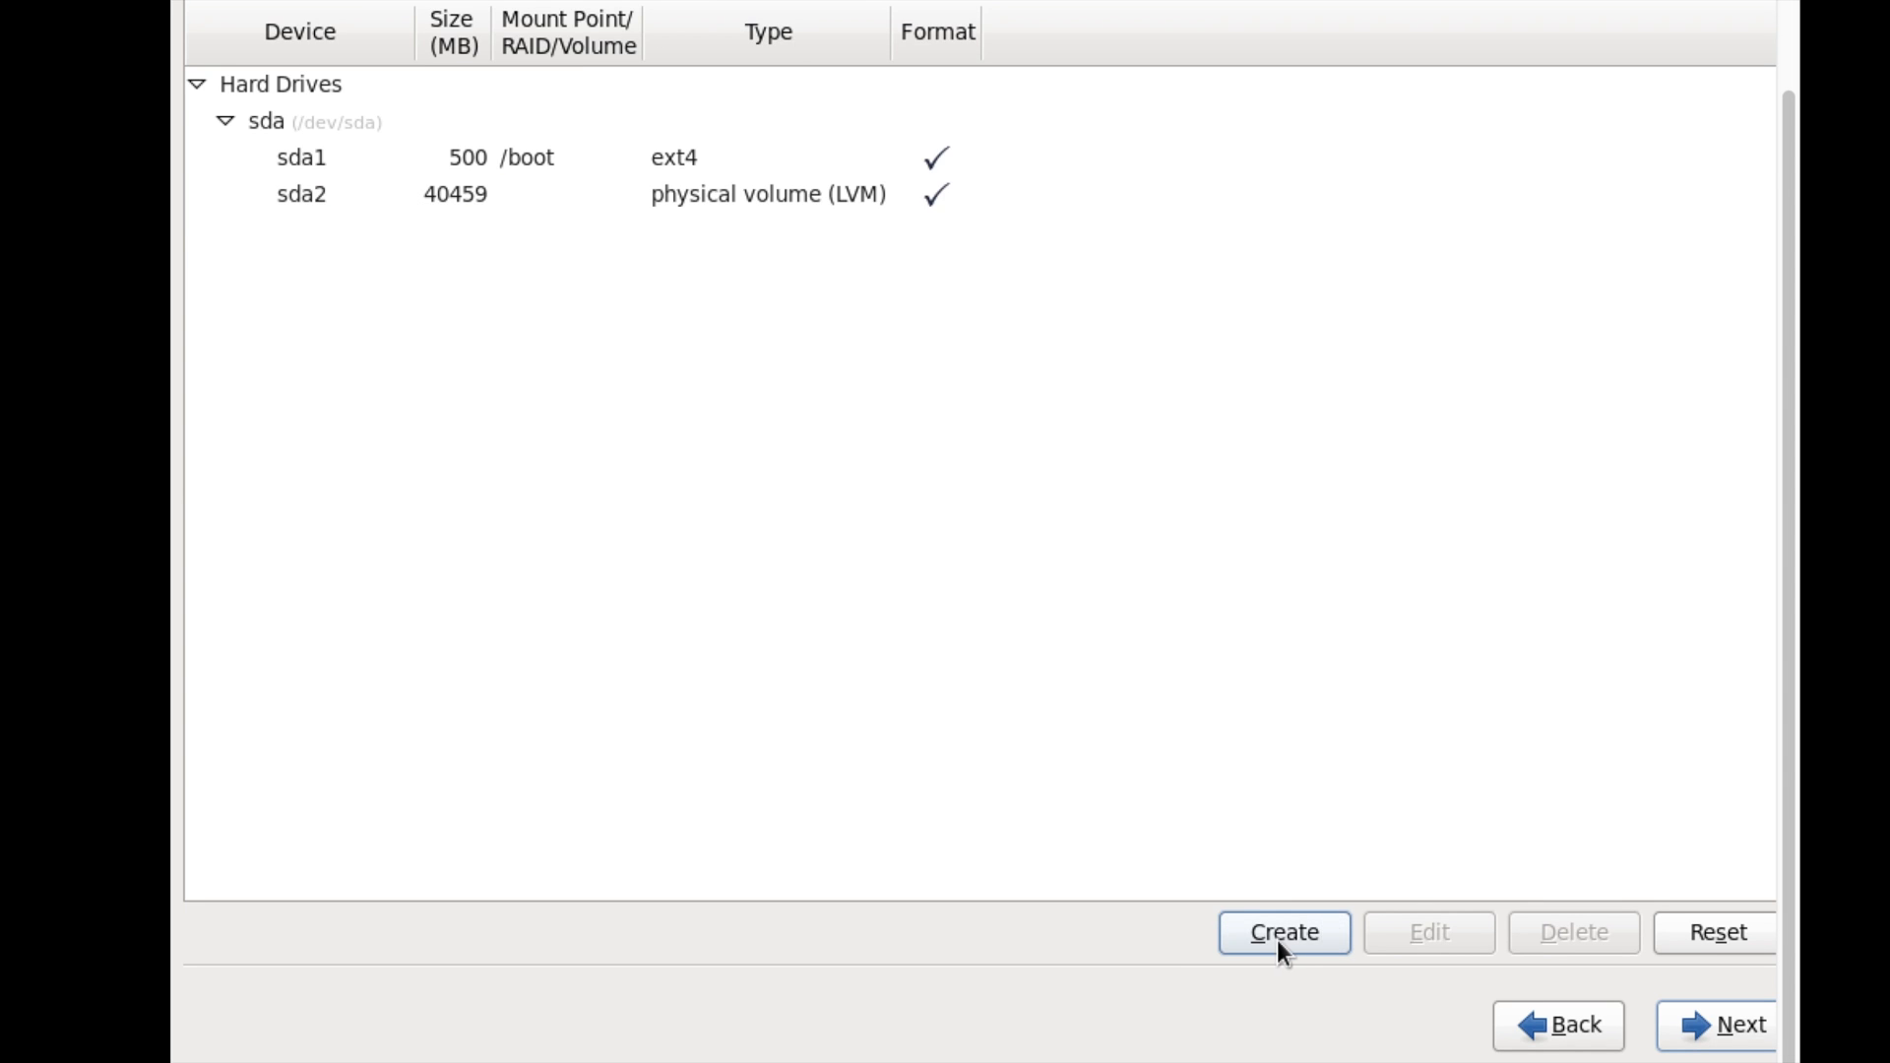
left_click(1286, 930)
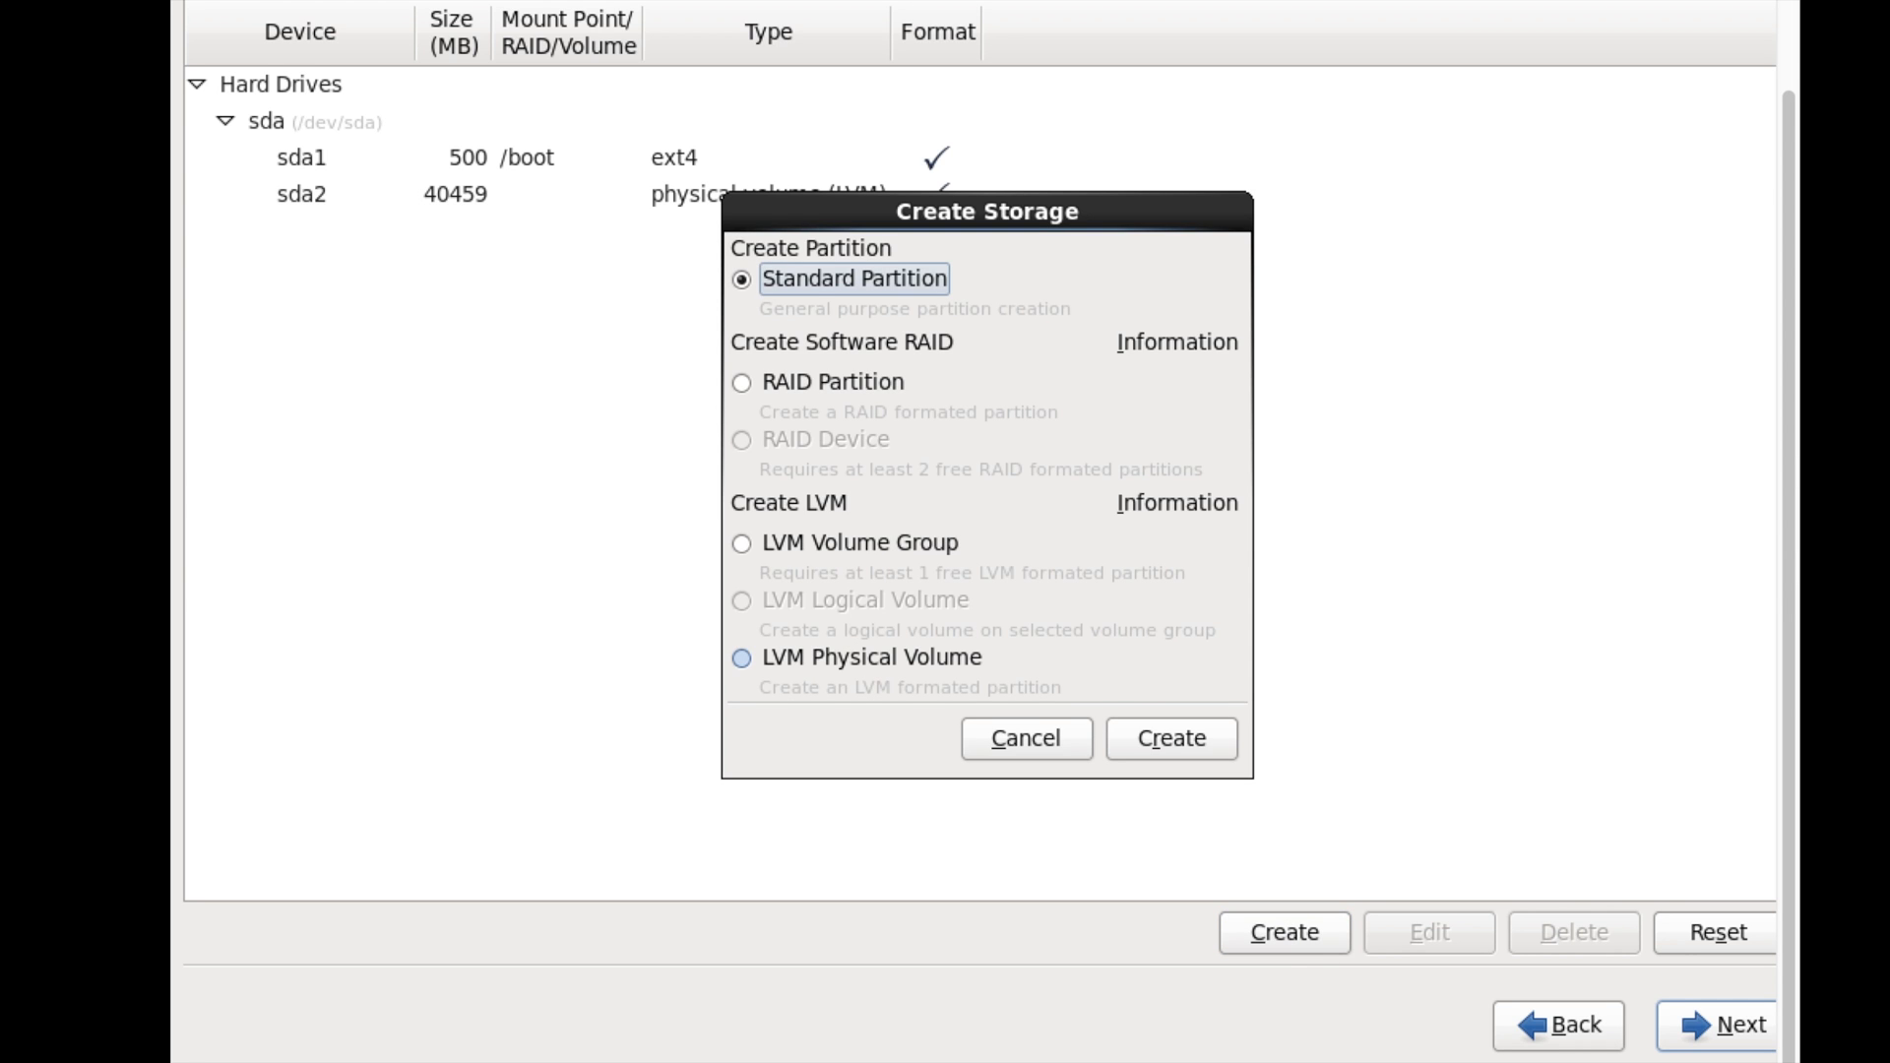
- Start an LVM volume group with a 32 MB physical extent size
left_click(742, 543)
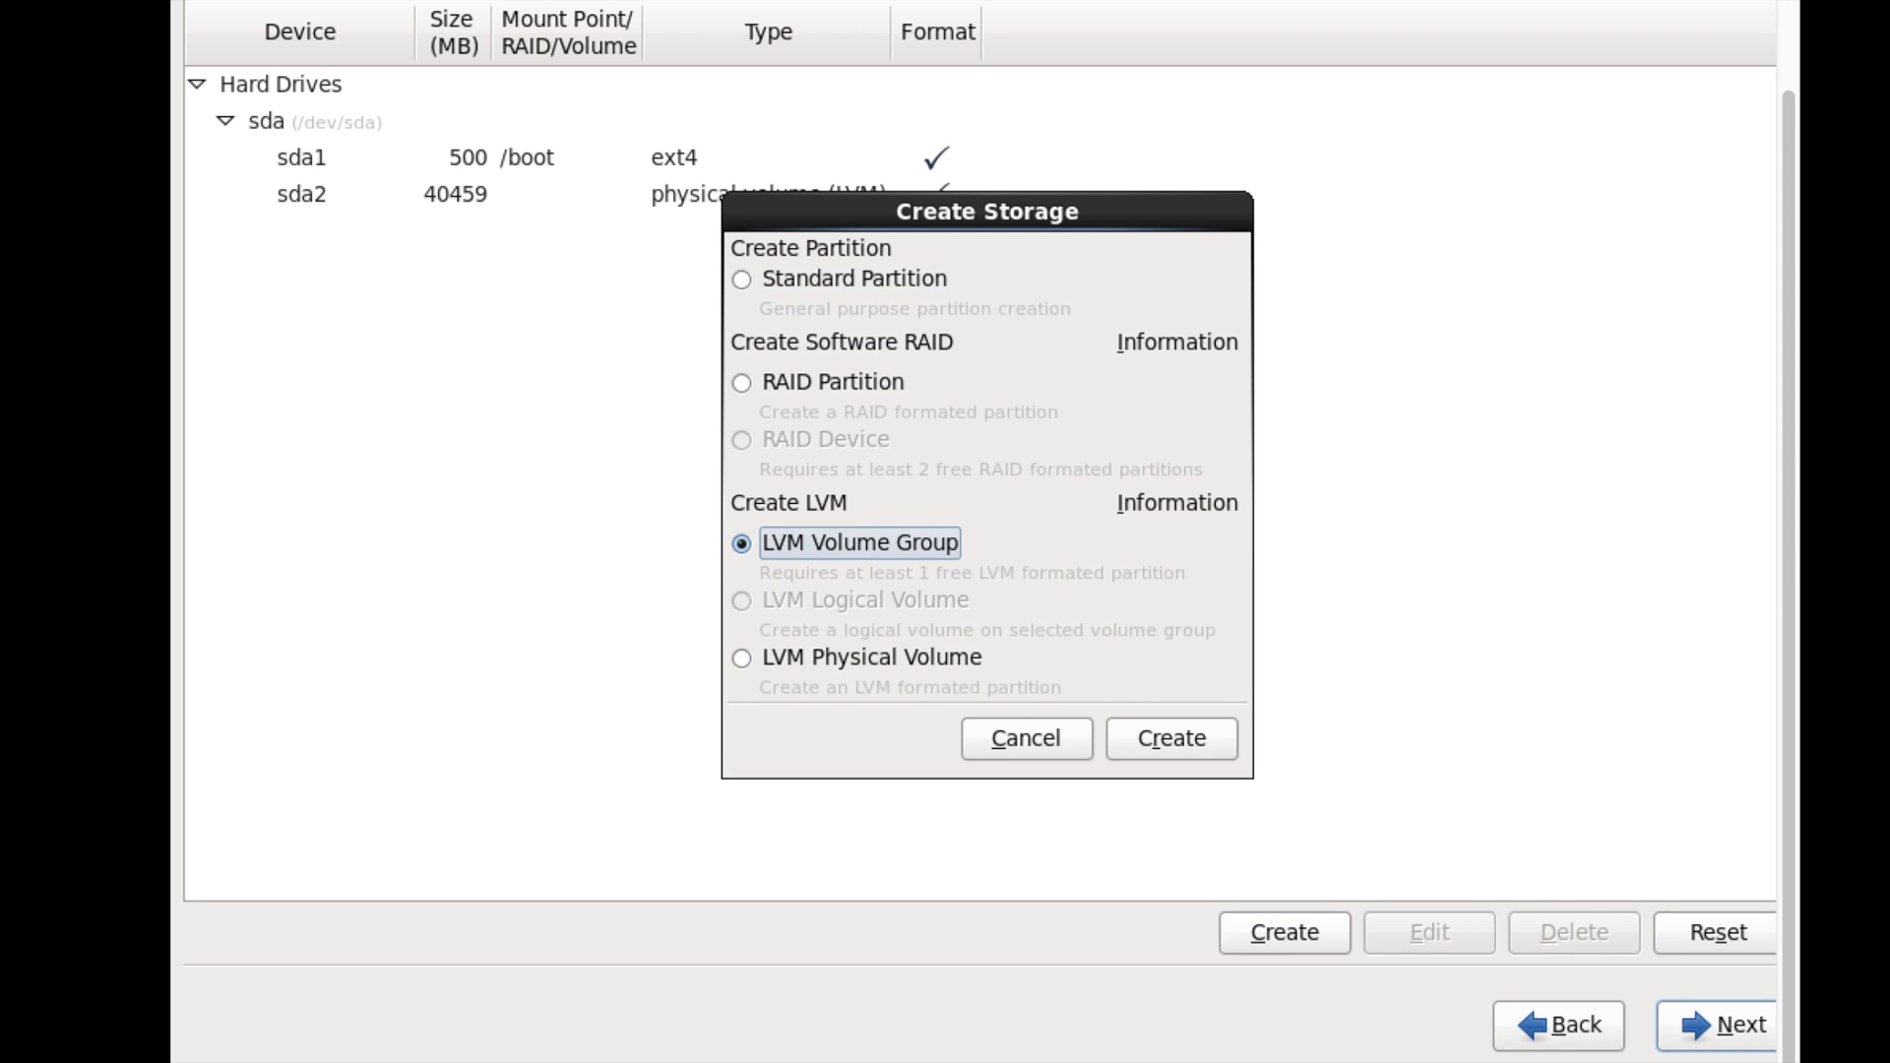
left_click(1181, 741)
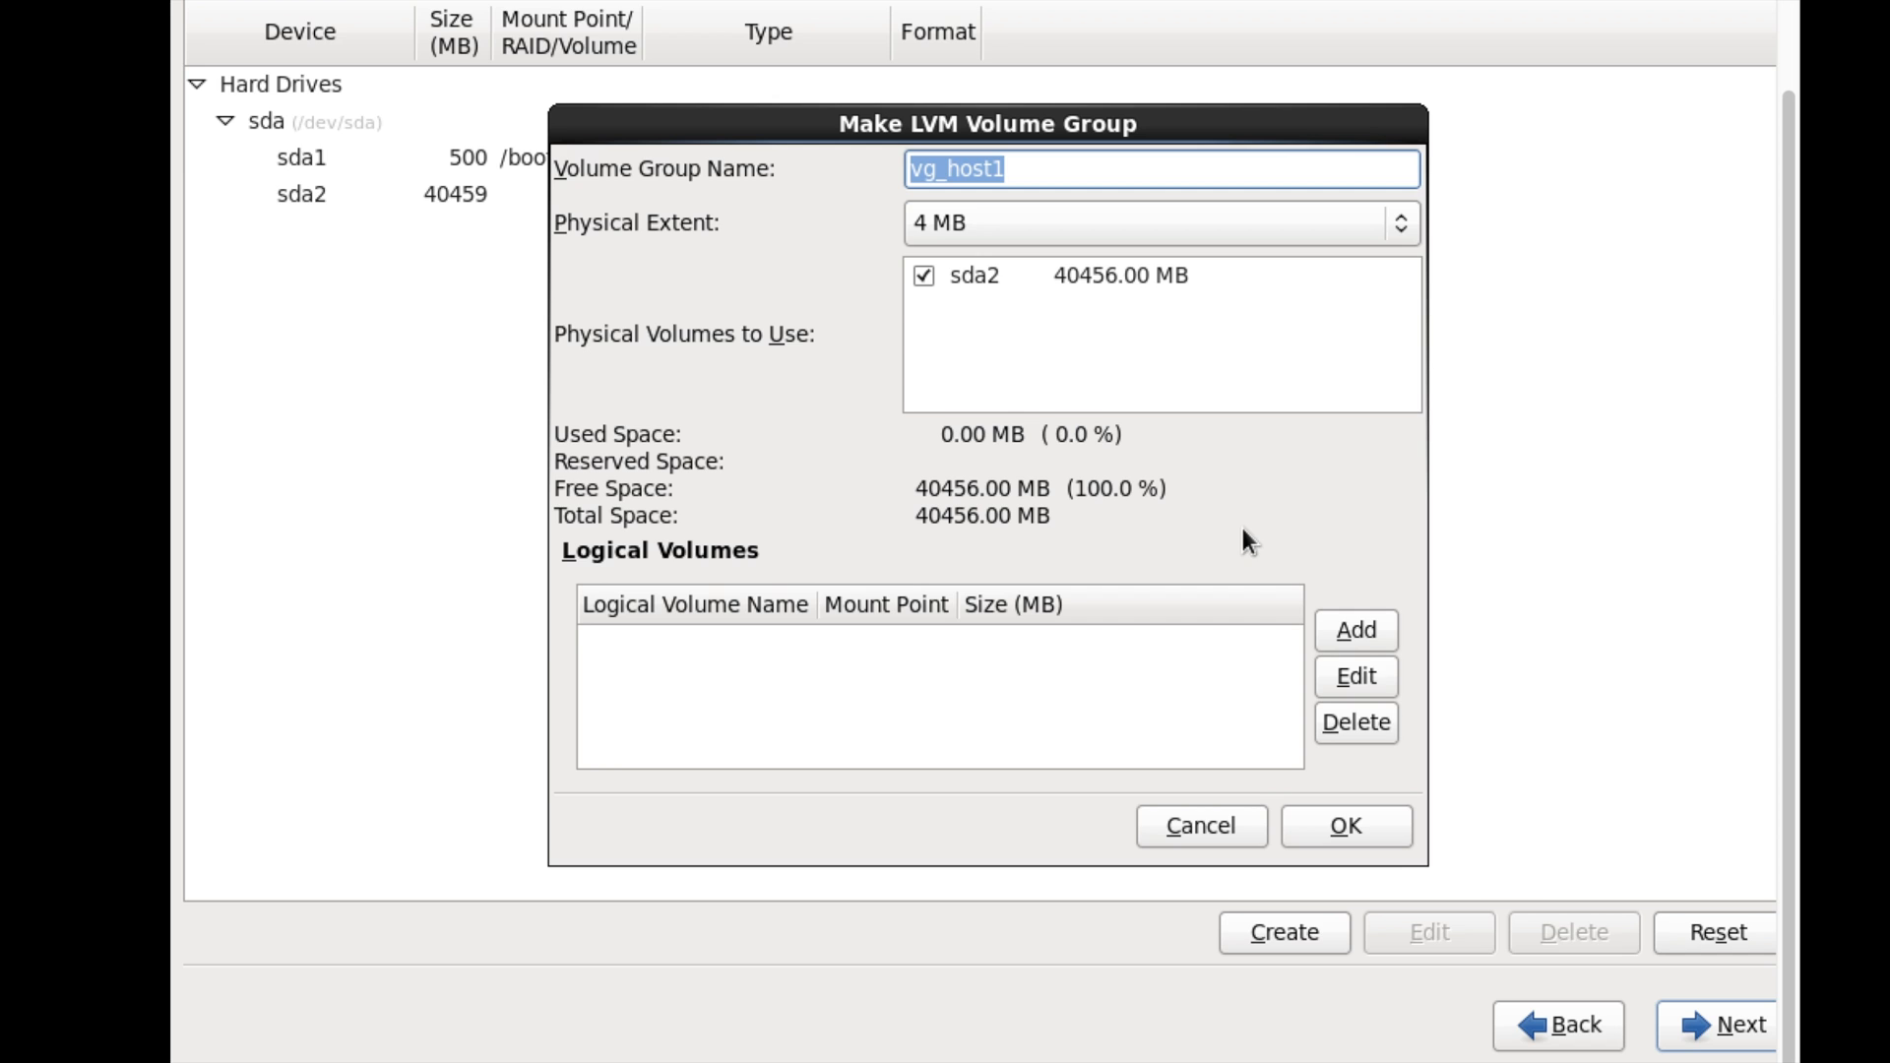
left_click(1300, 221)
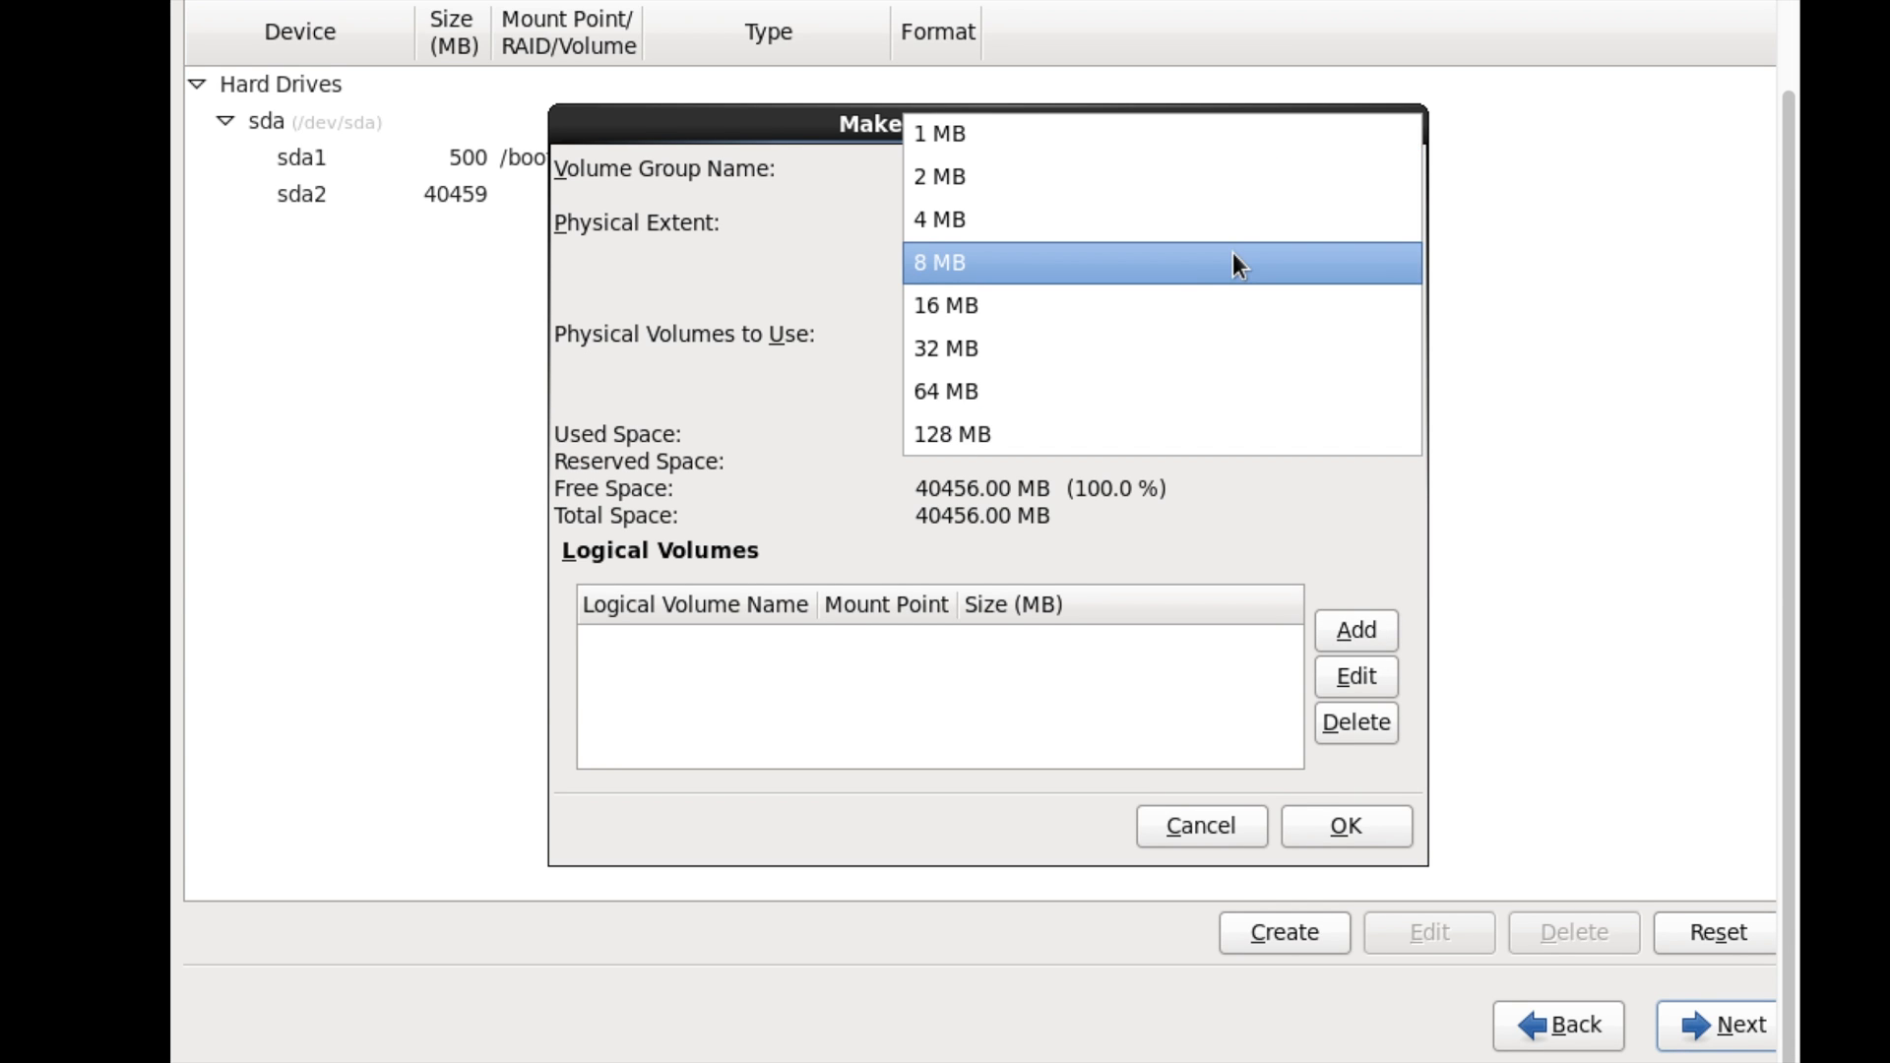
left_click(1145, 348)
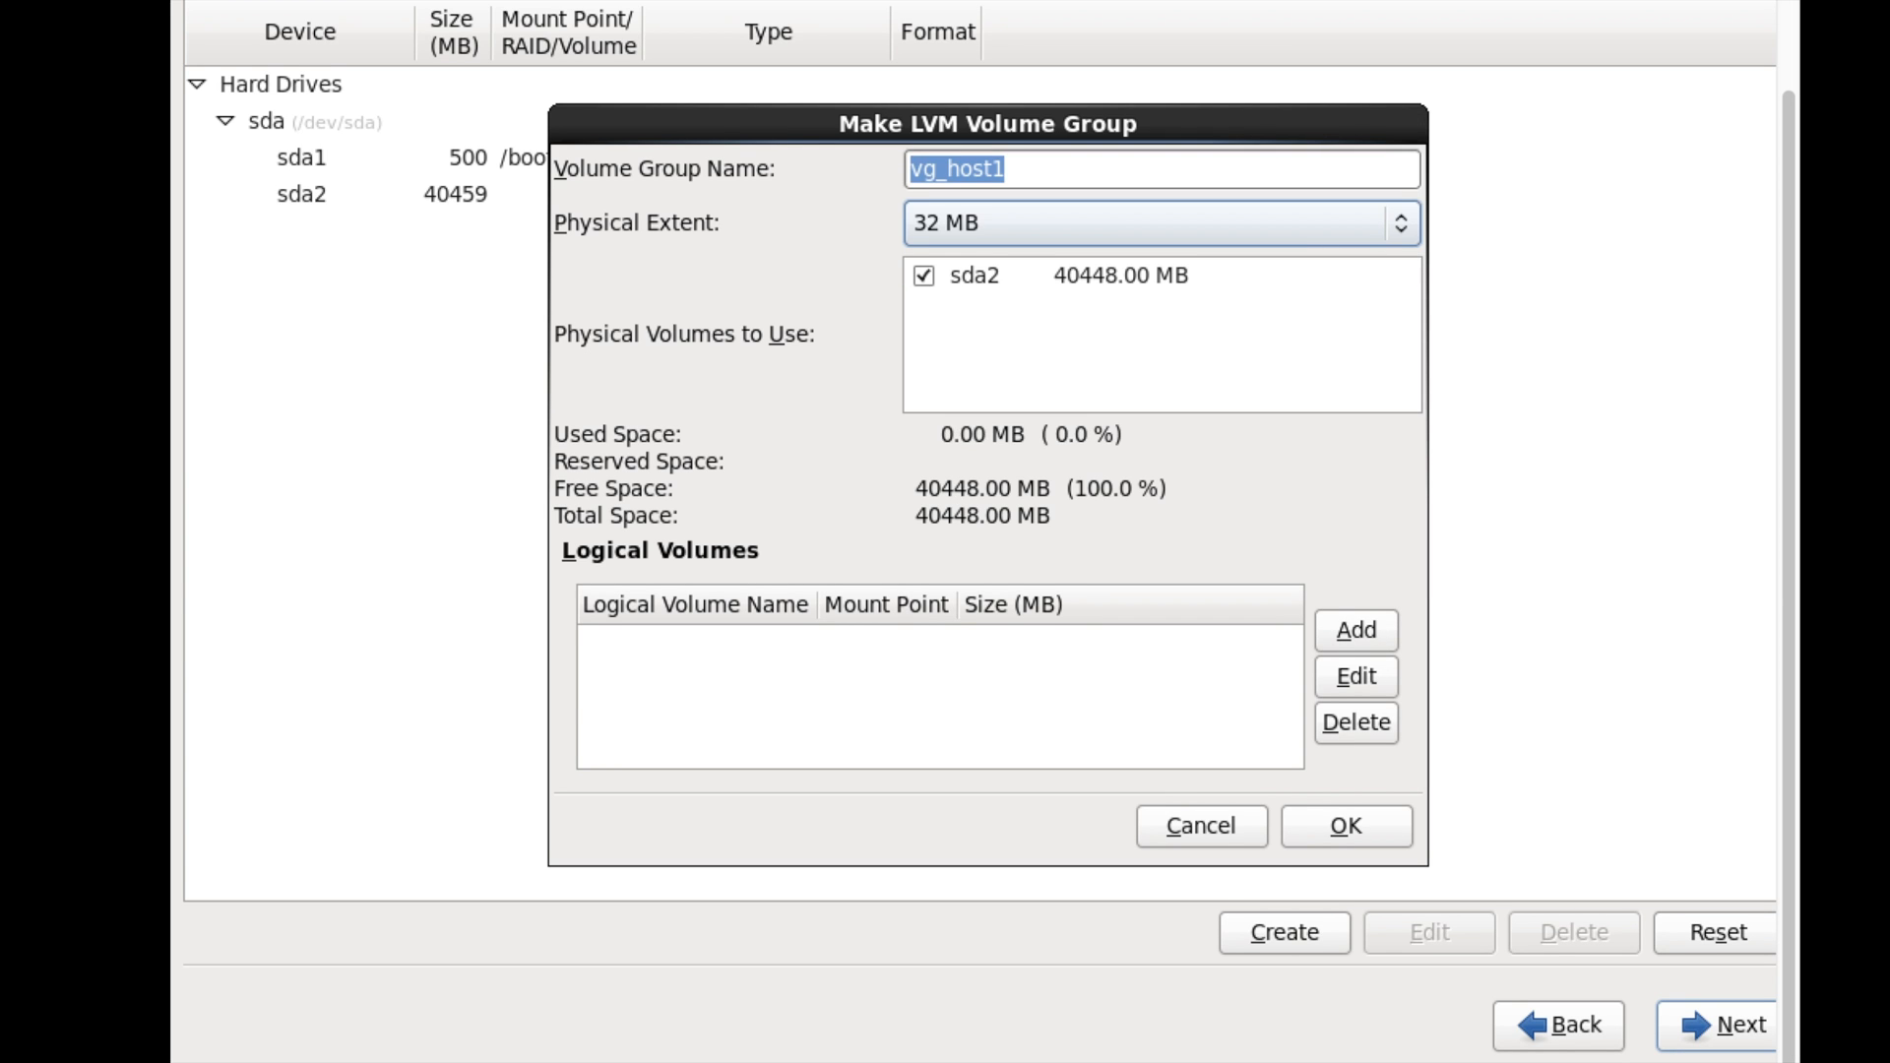
- Add an 8224 MB logical volume mounted at /
left_click(1330, 630)
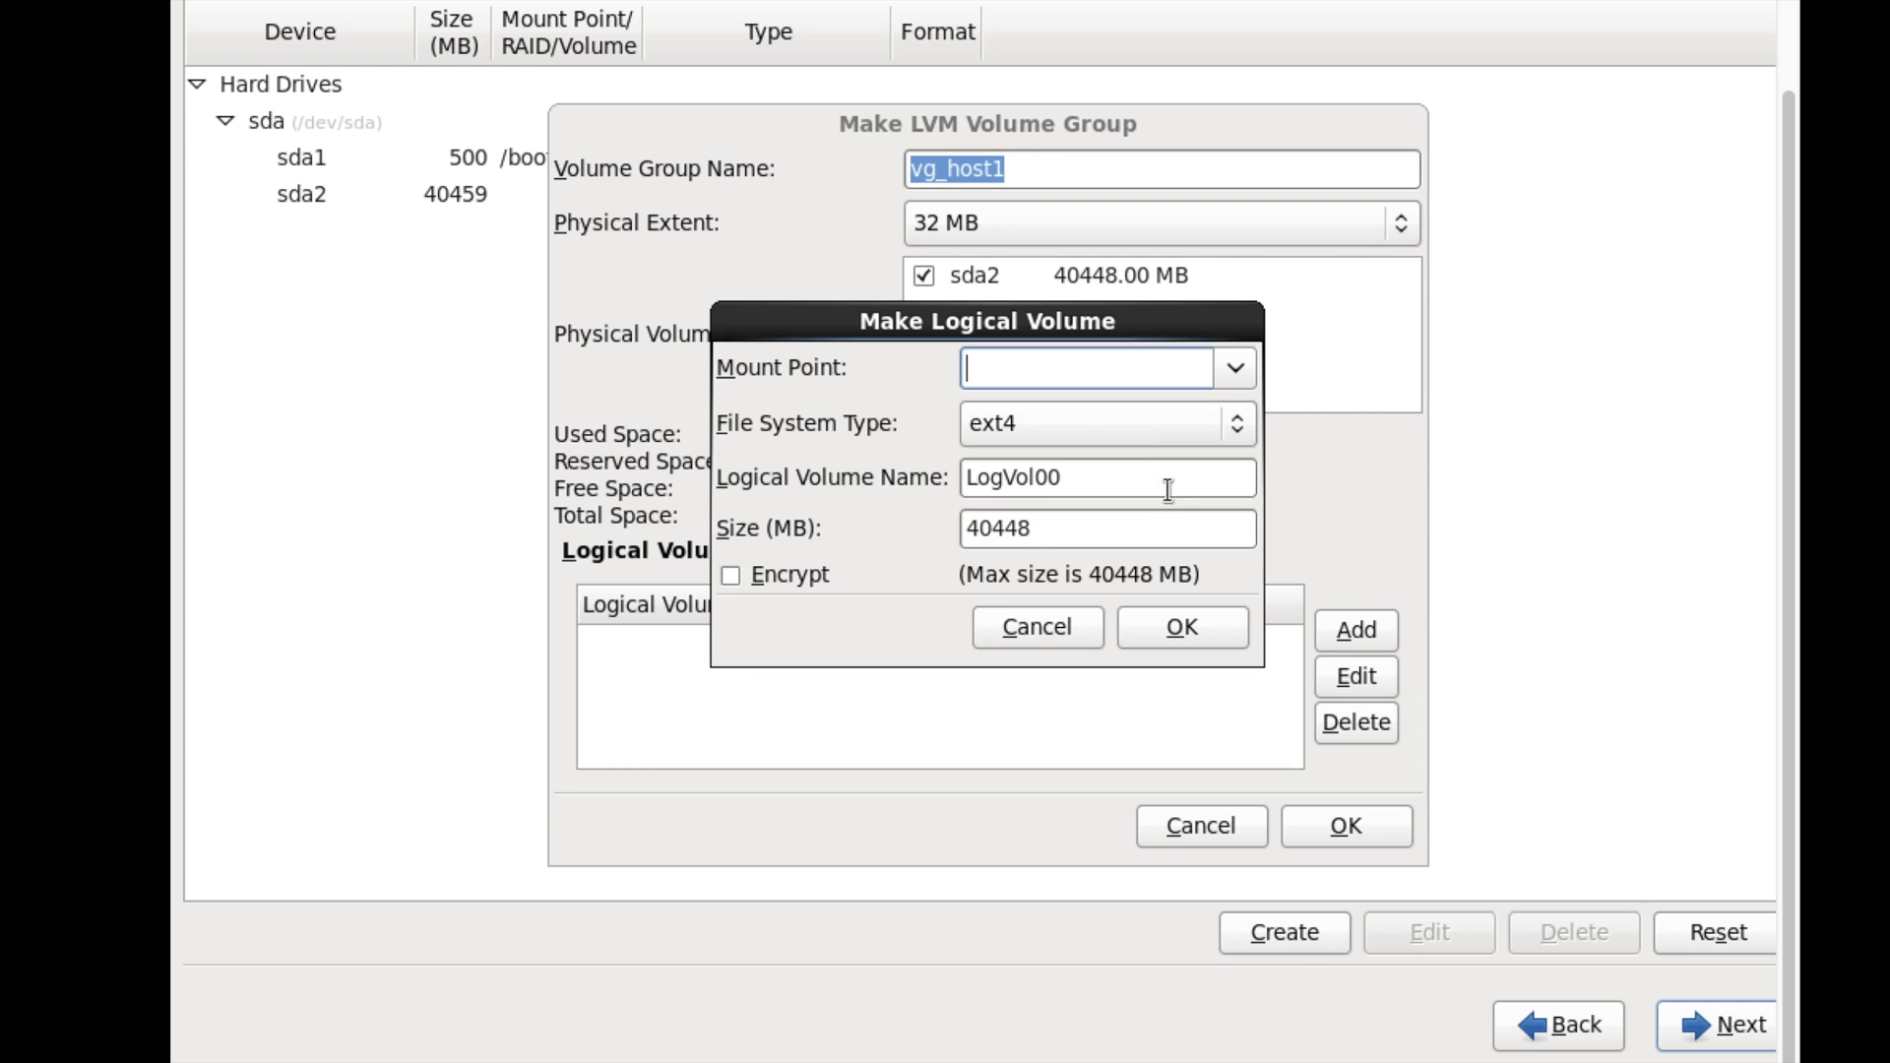
left_click(1236, 370)
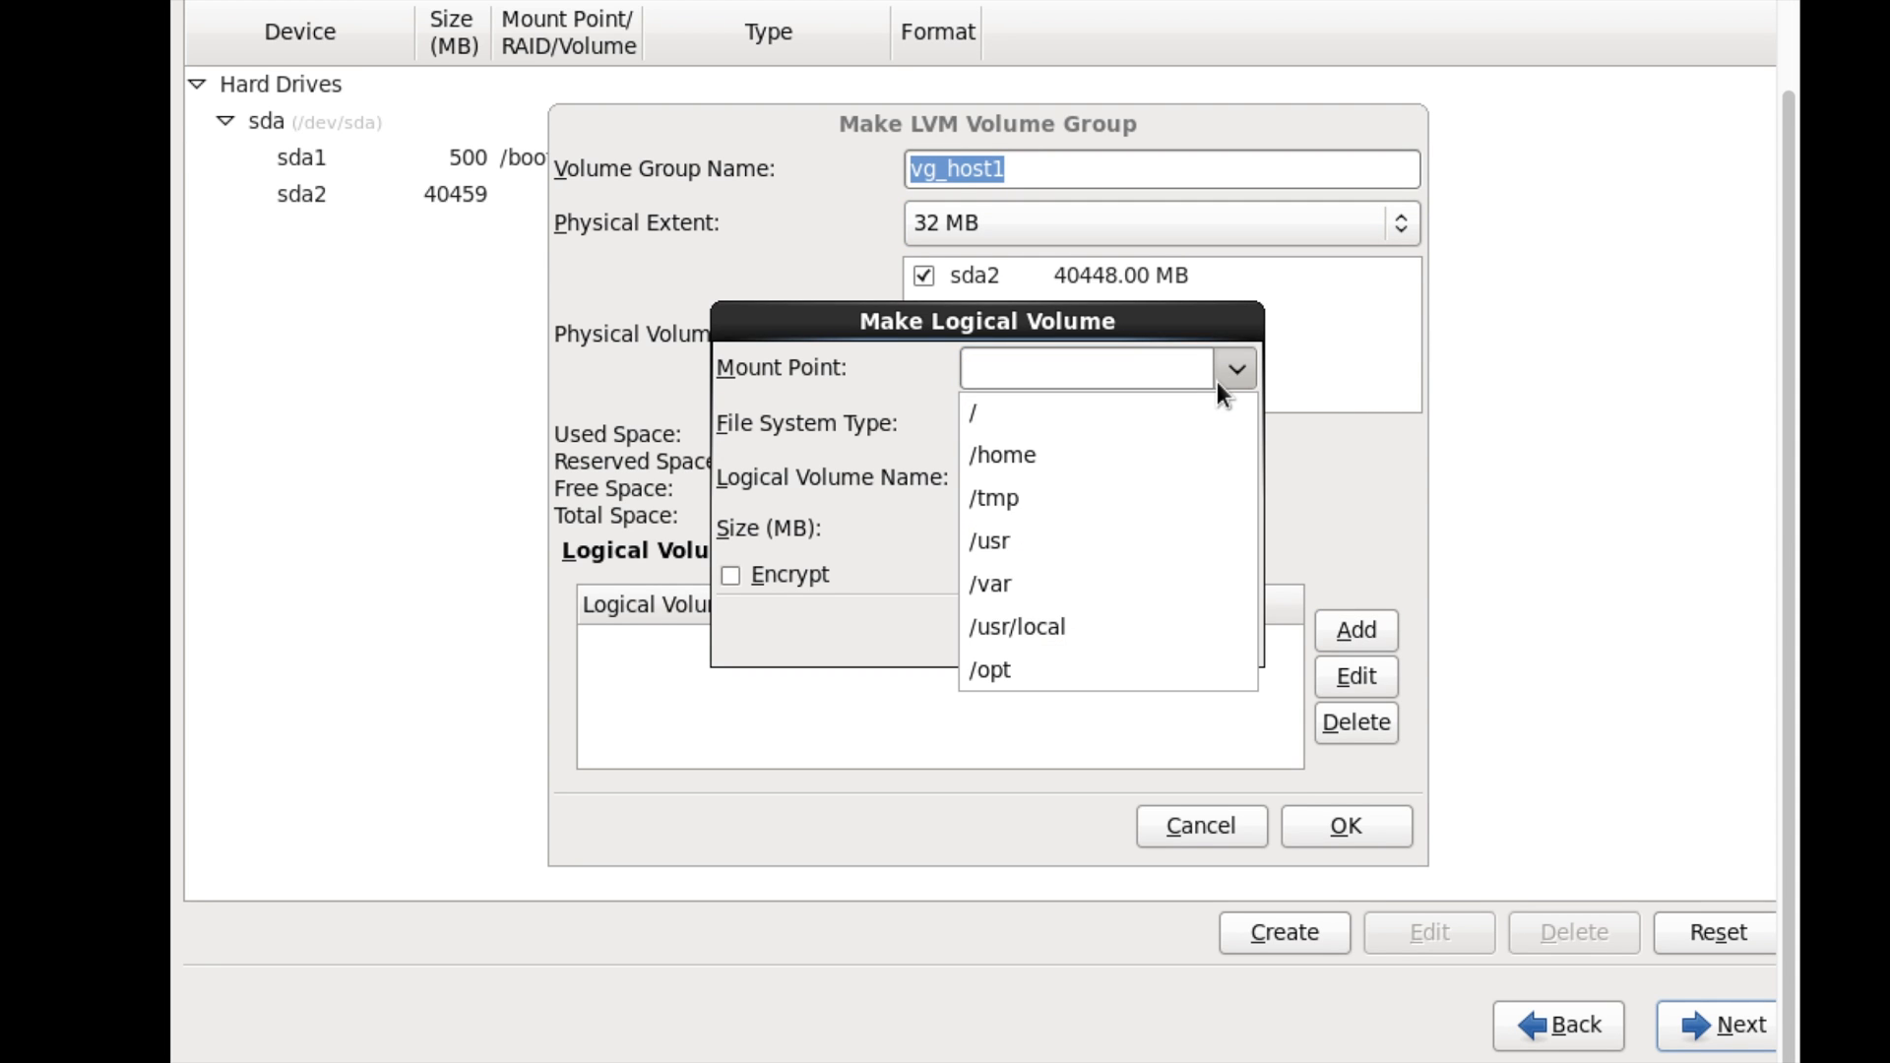
left_click(1133, 421)
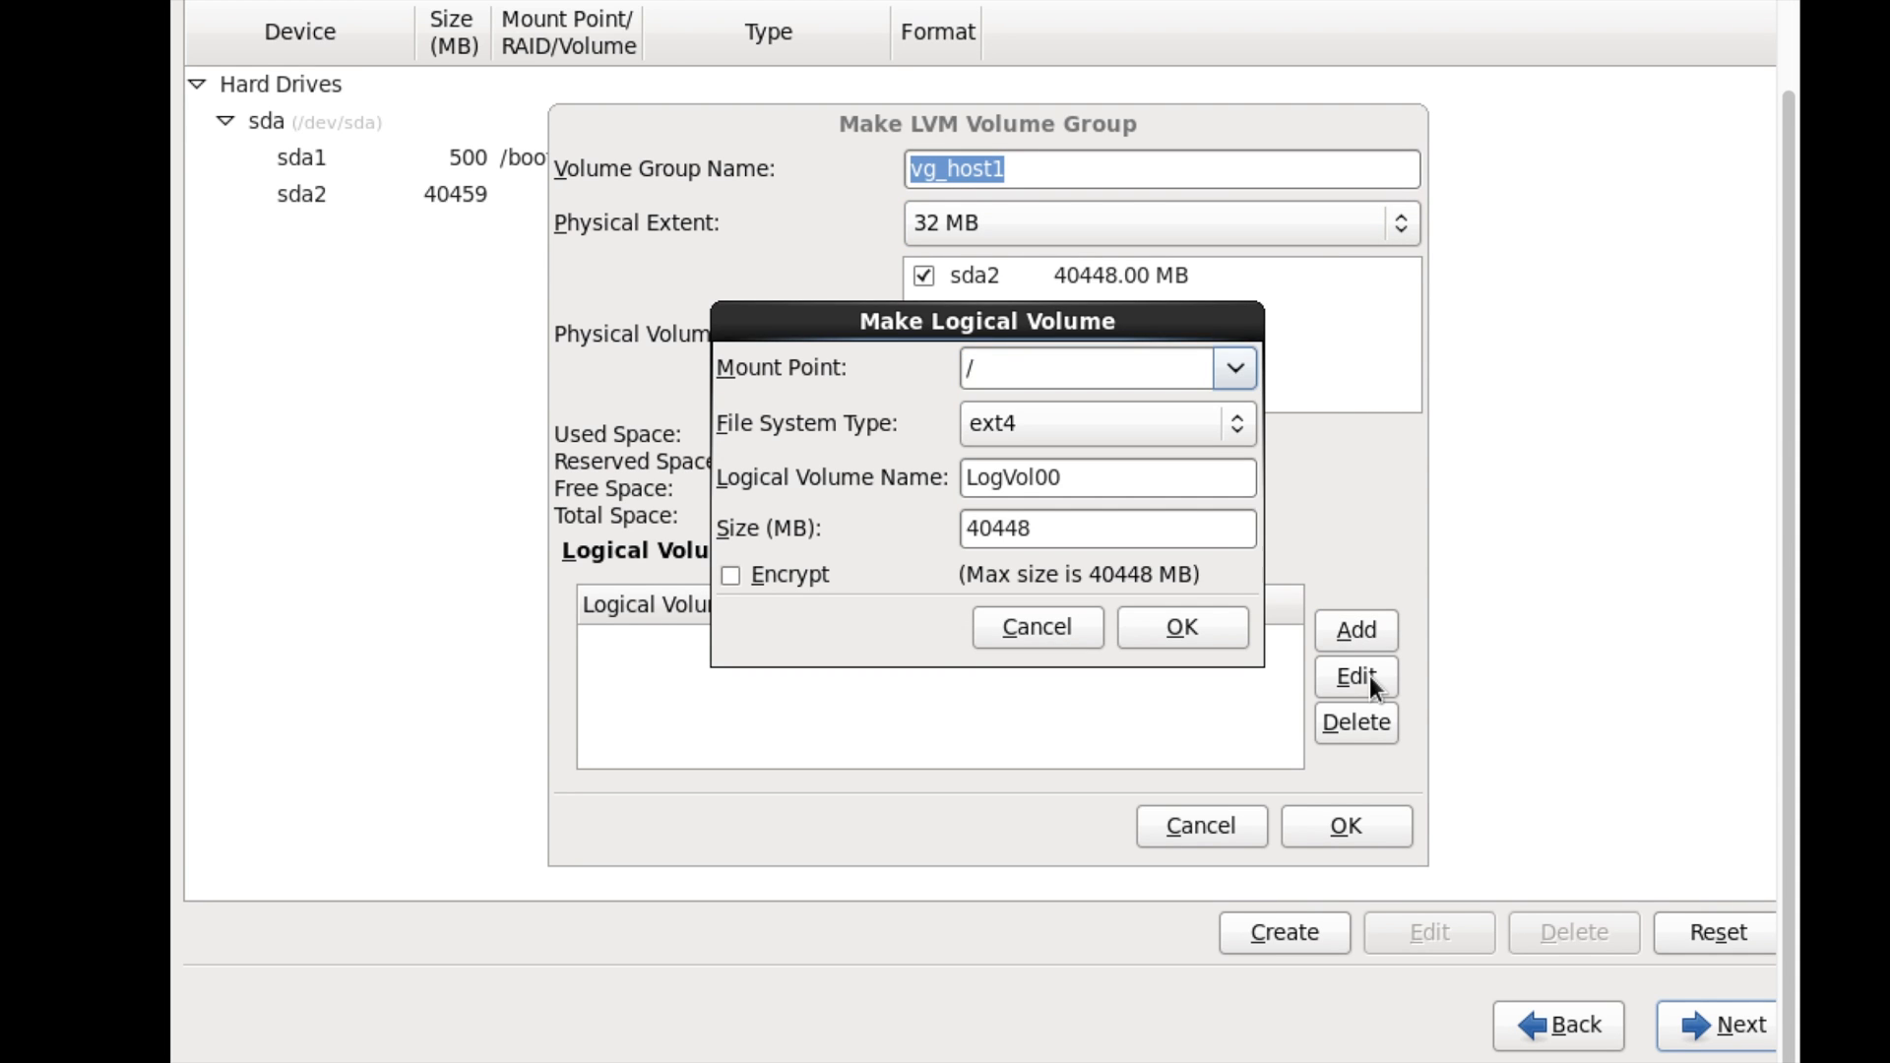
double_click(1097, 533)
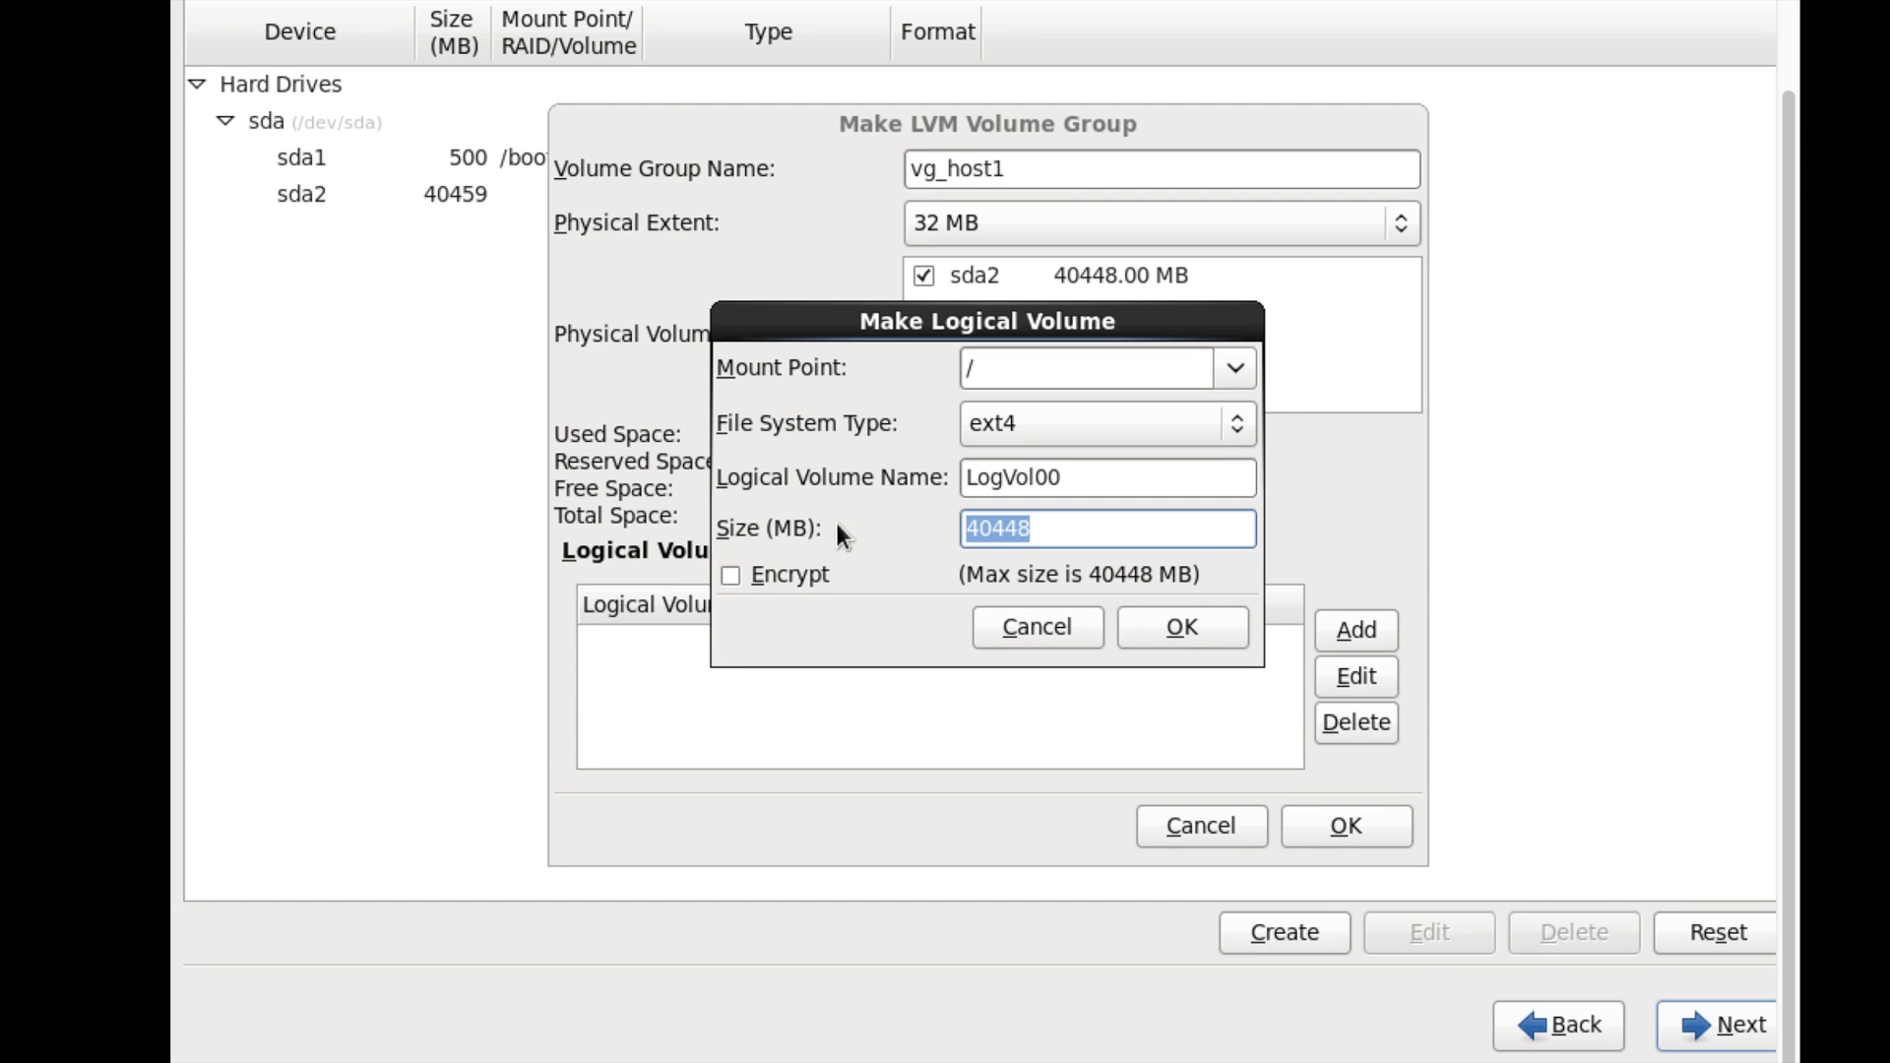
type("8224")
left_click(1179, 630)
- Add a 512 MB swap logical volume
left_click(1357, 630)
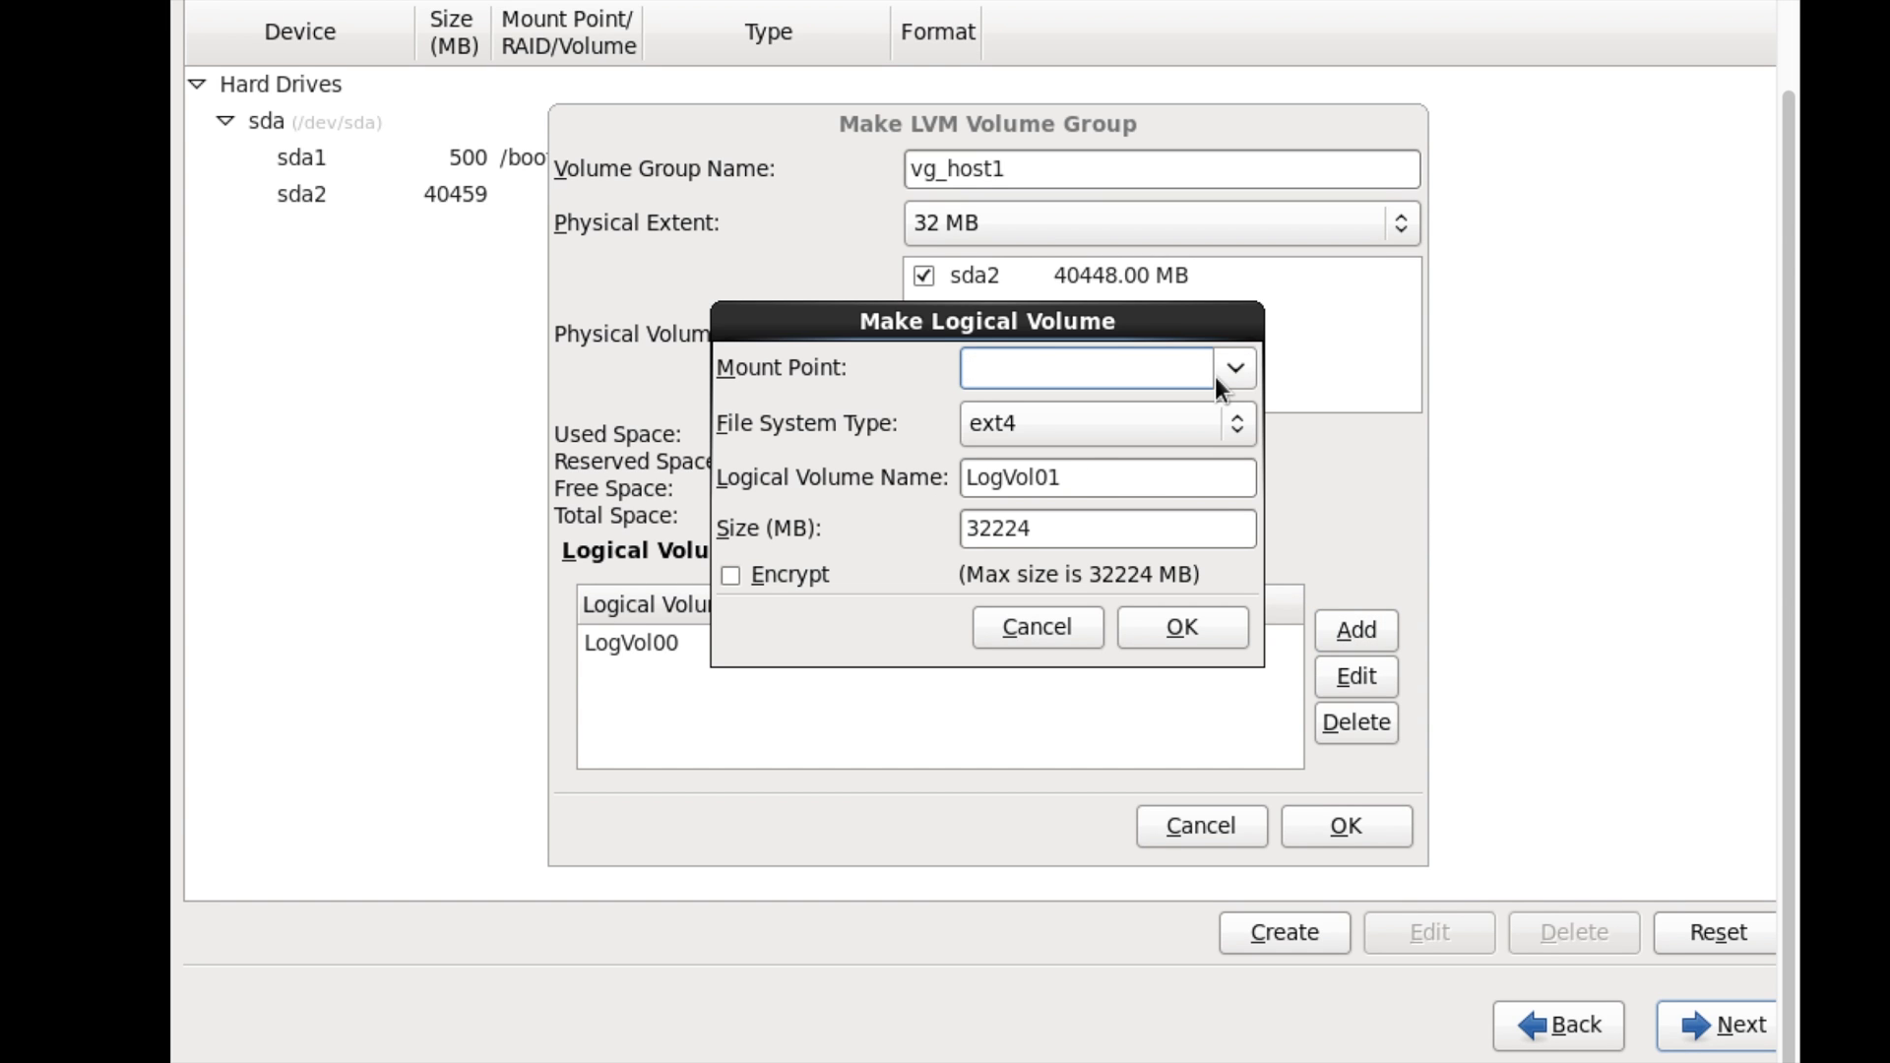
left_click(1213, 423)
left_click(1120, 462)
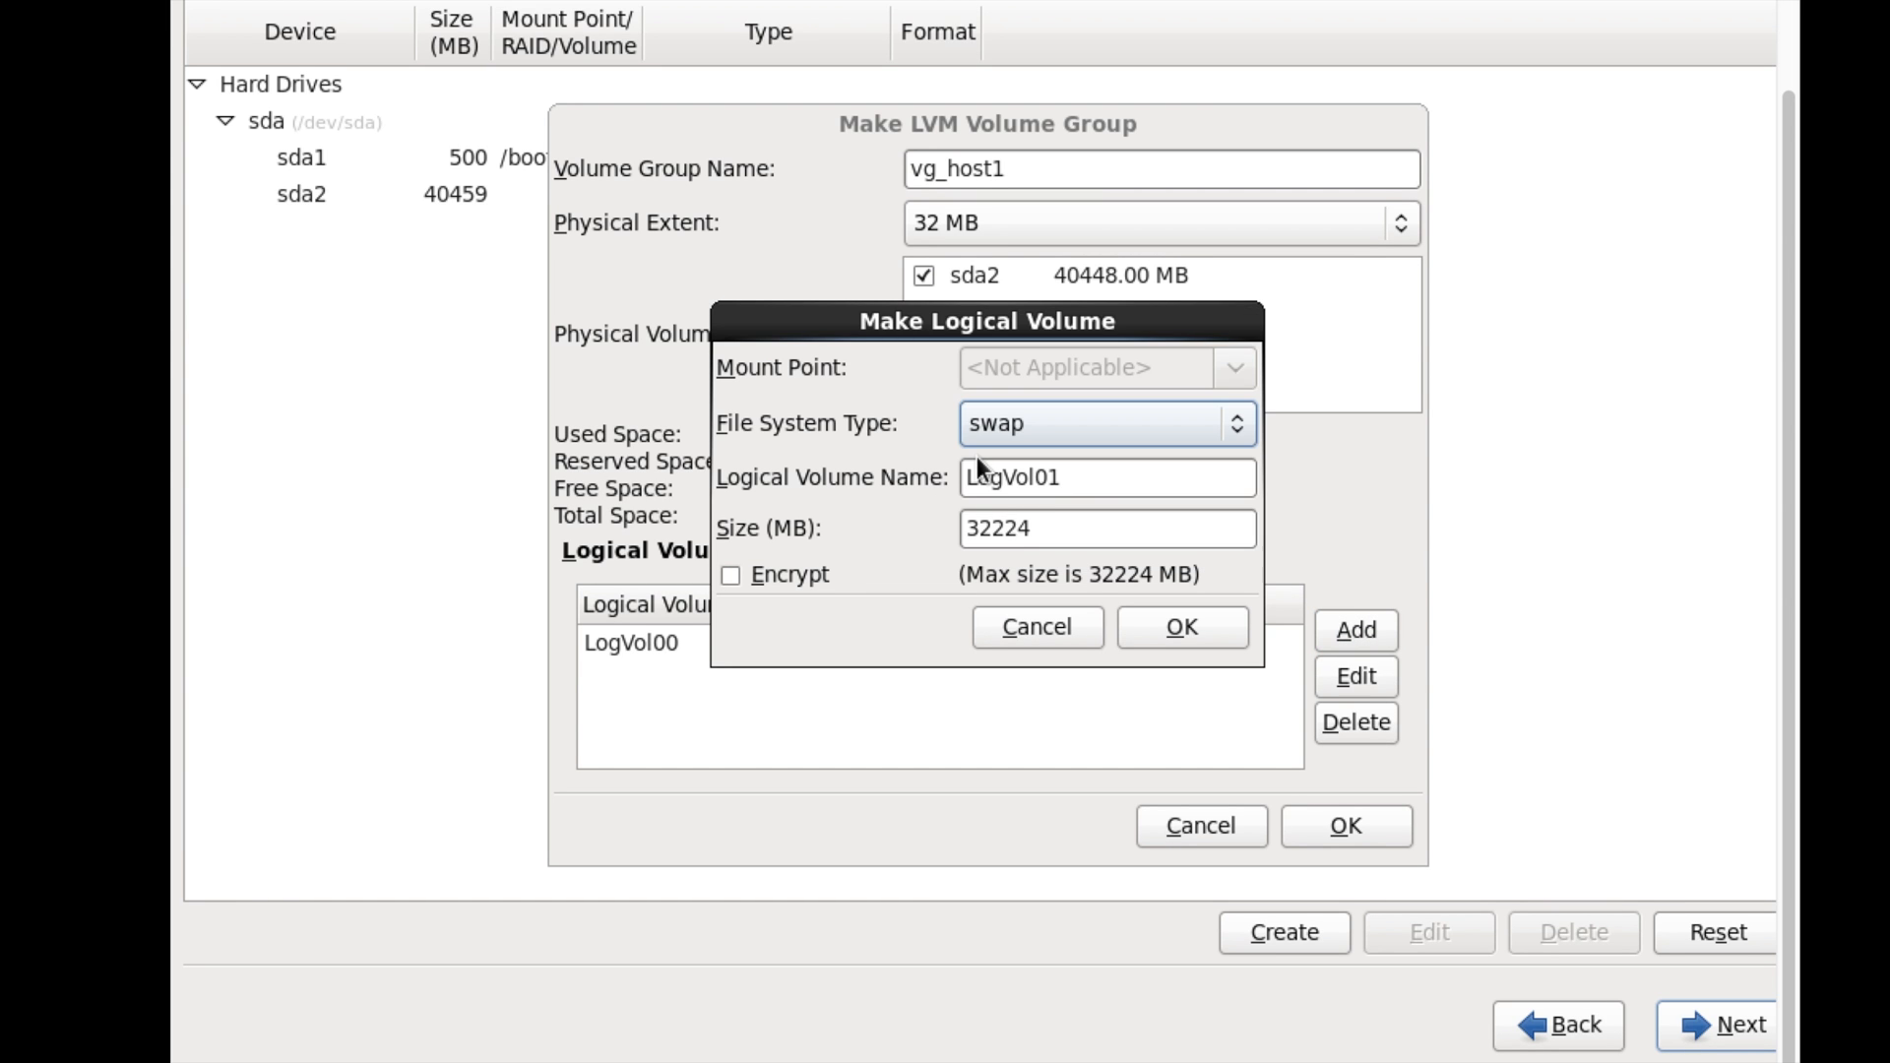
double_click(1104, 528)
type("512")
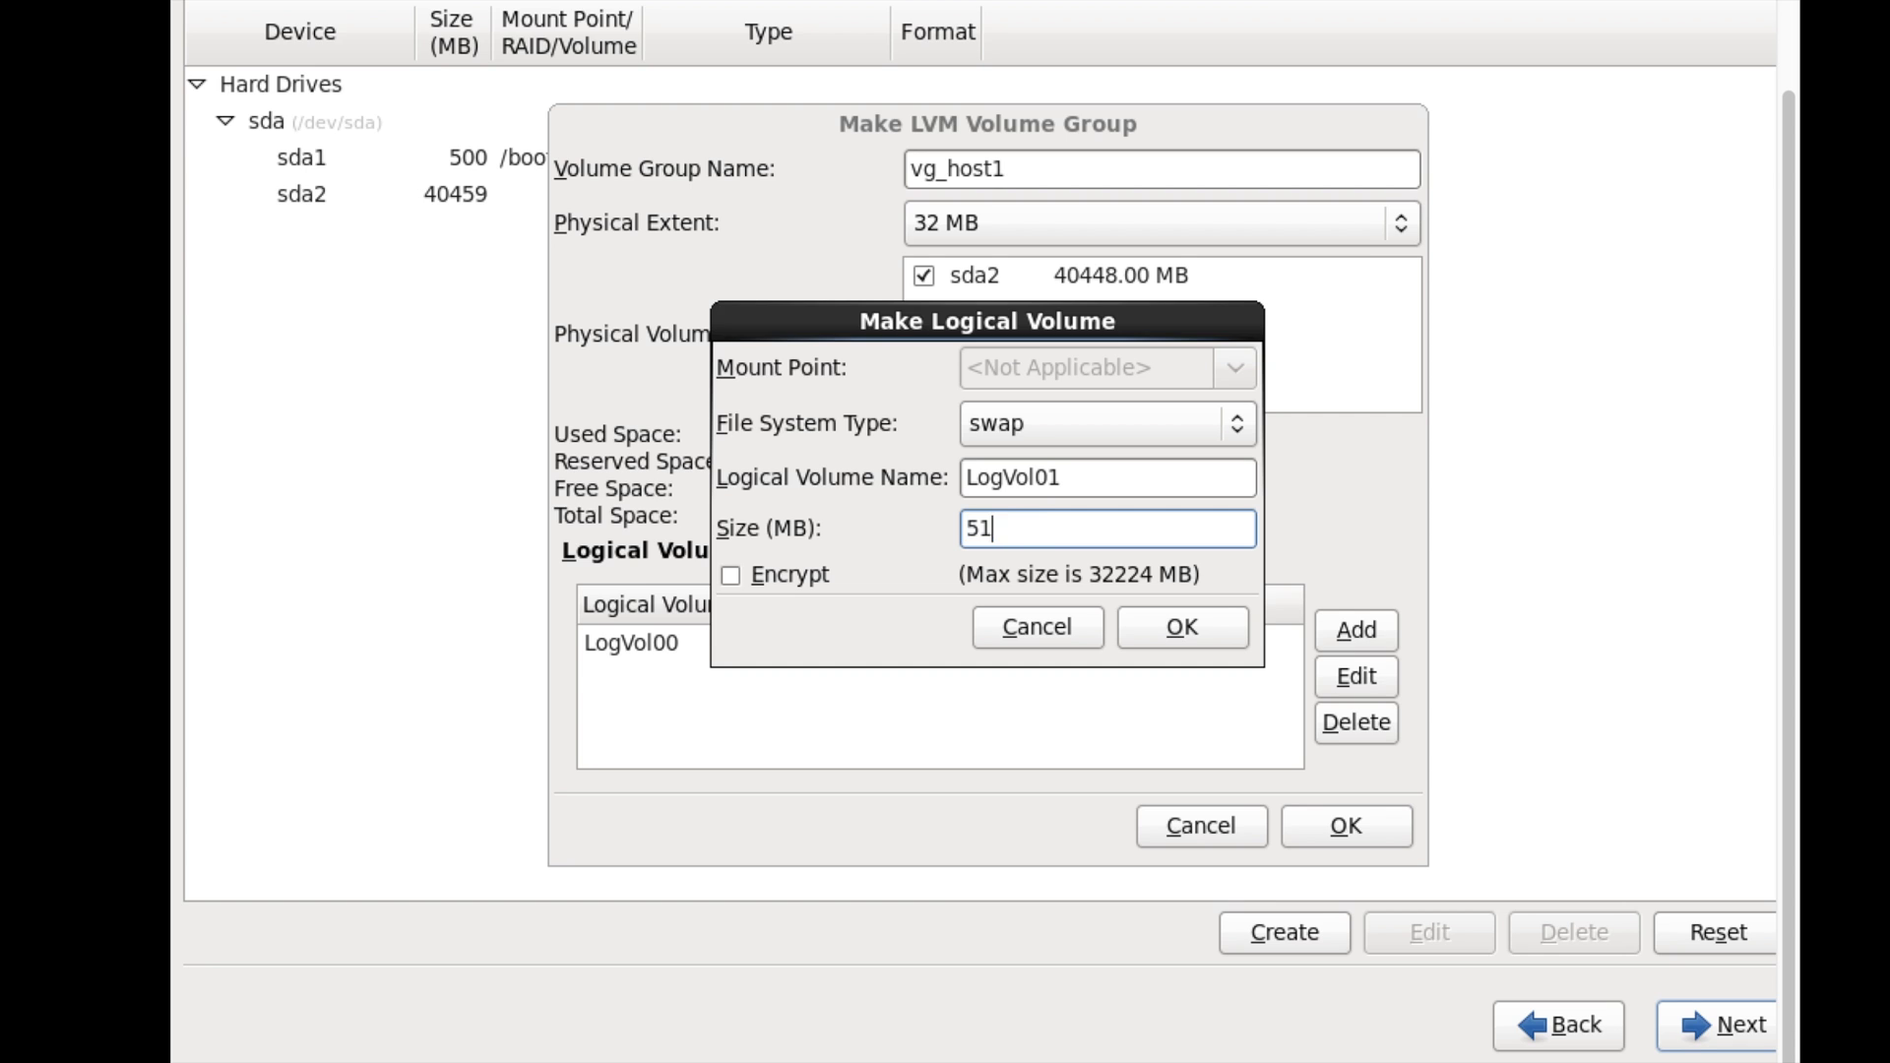
left_click(1202, 640)
- Add a 2048 MB logical volume mounted at /home
left_click(1356, 630)
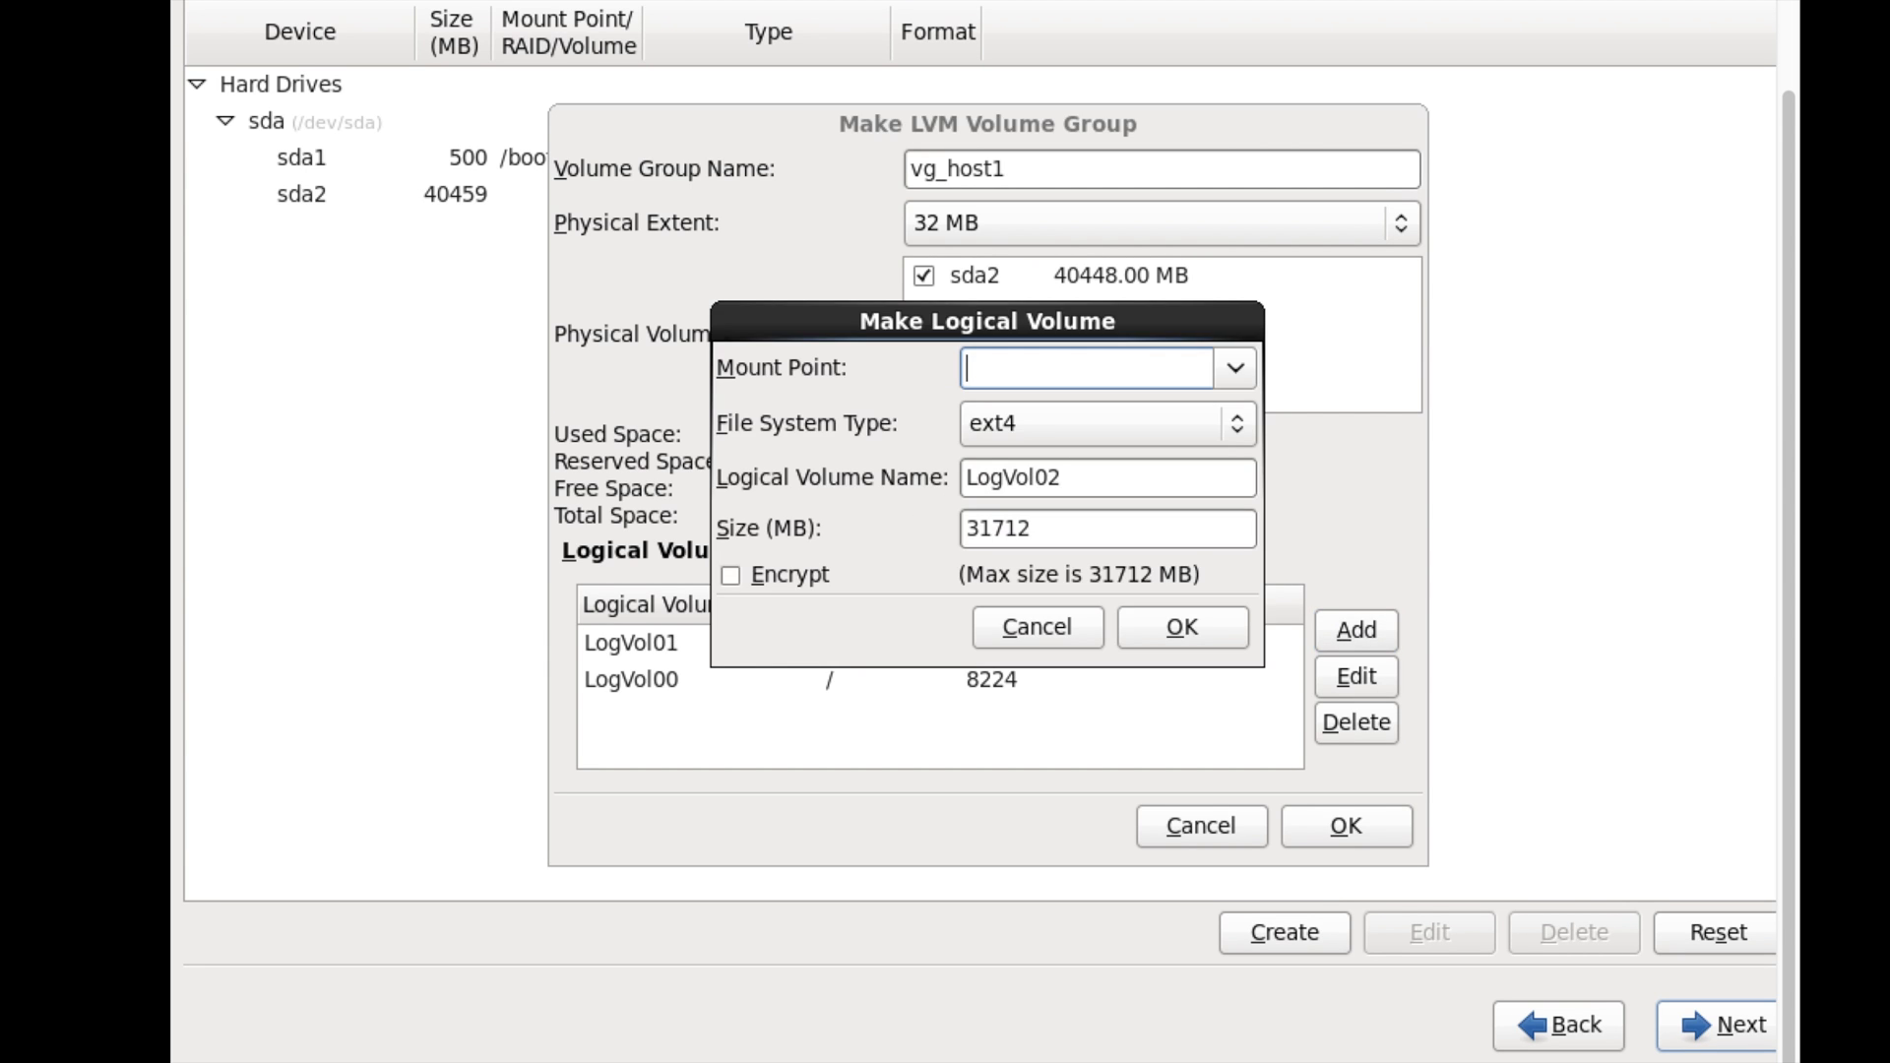
left_click(1235, 367)
left_click(1136, 445)
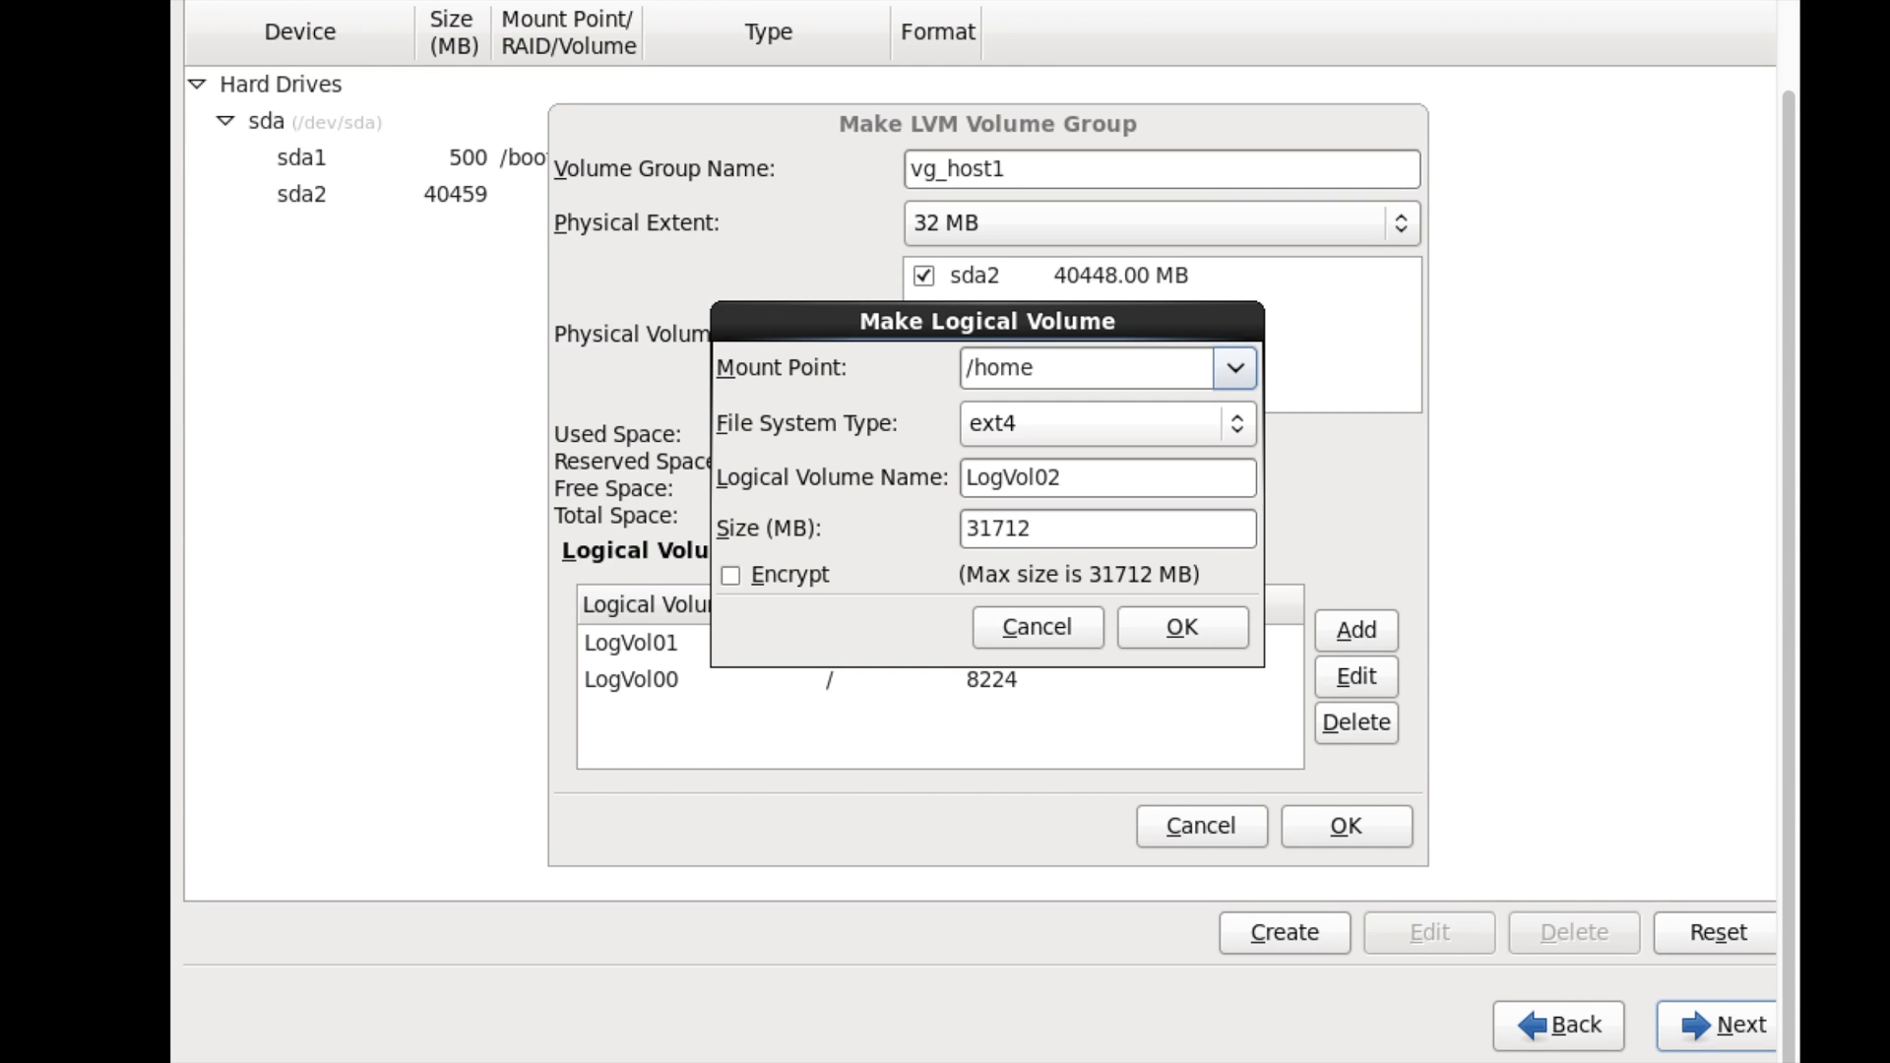
double_click(1040, 535)
type("2048")
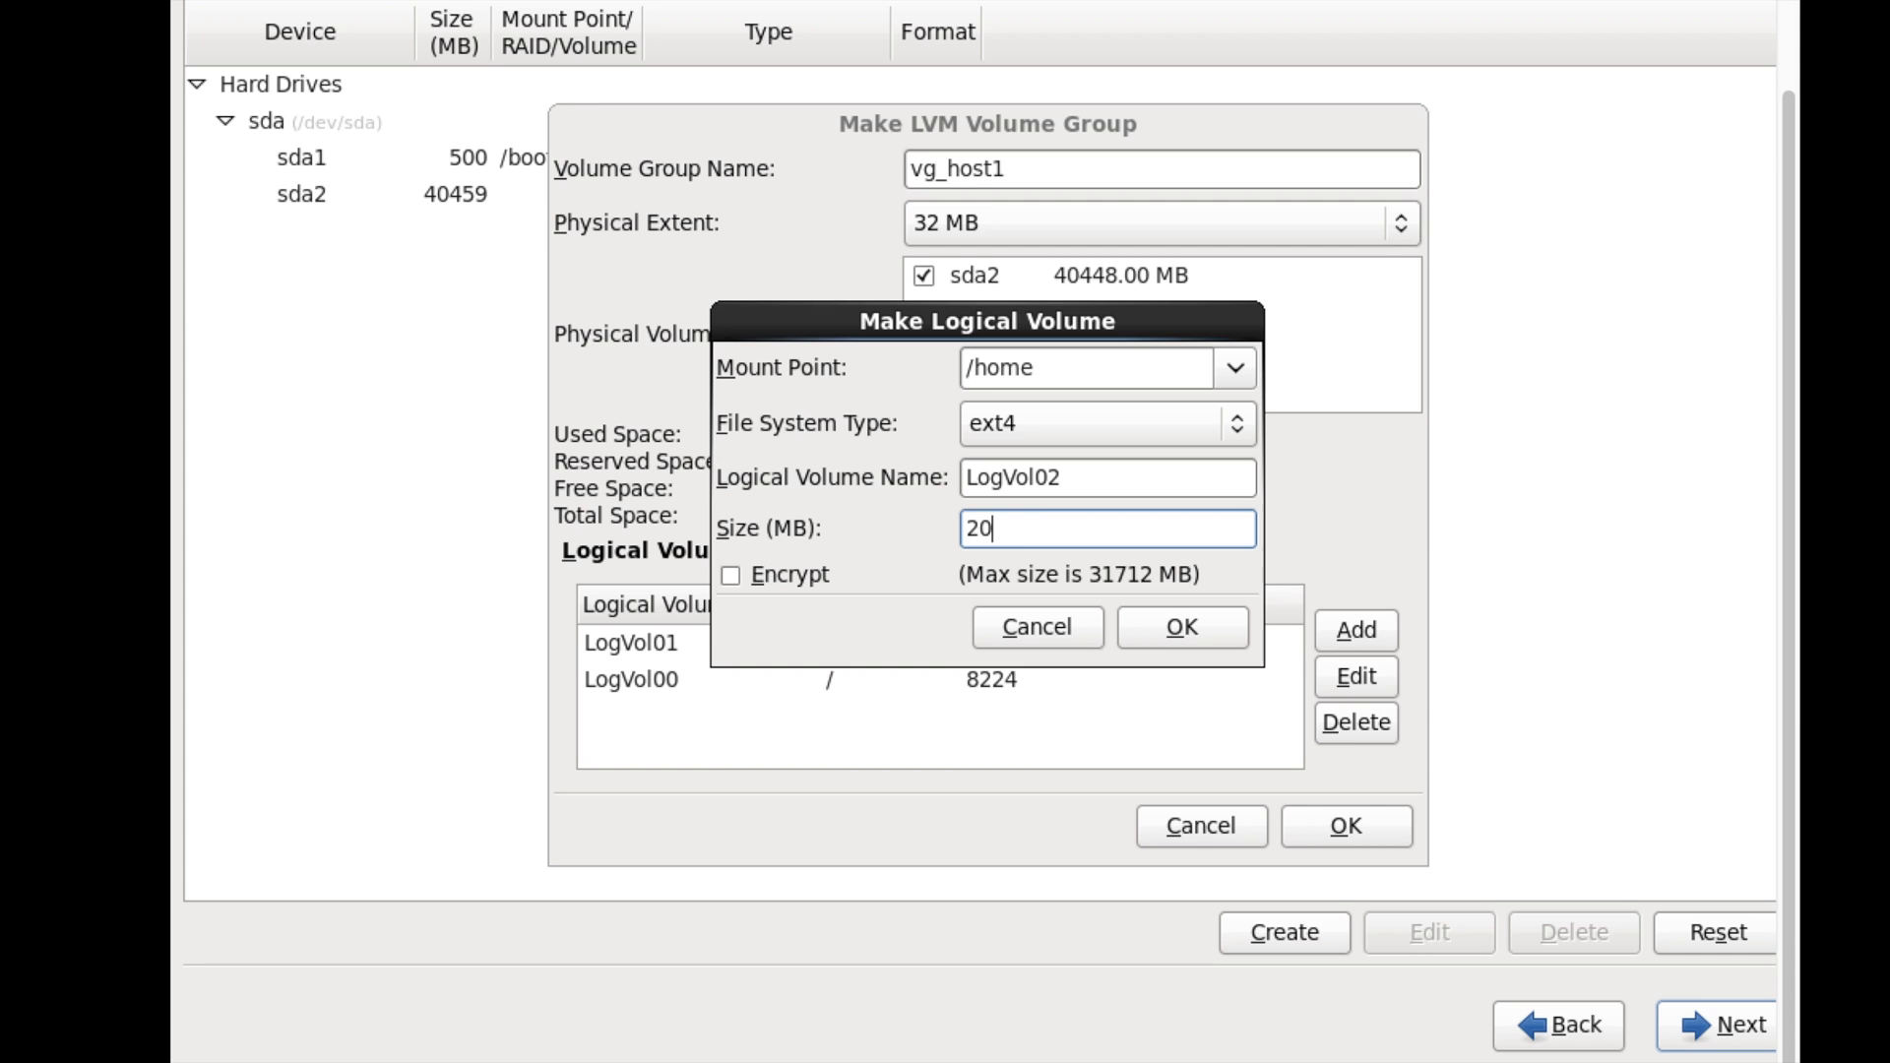
left_click(1202, 628)
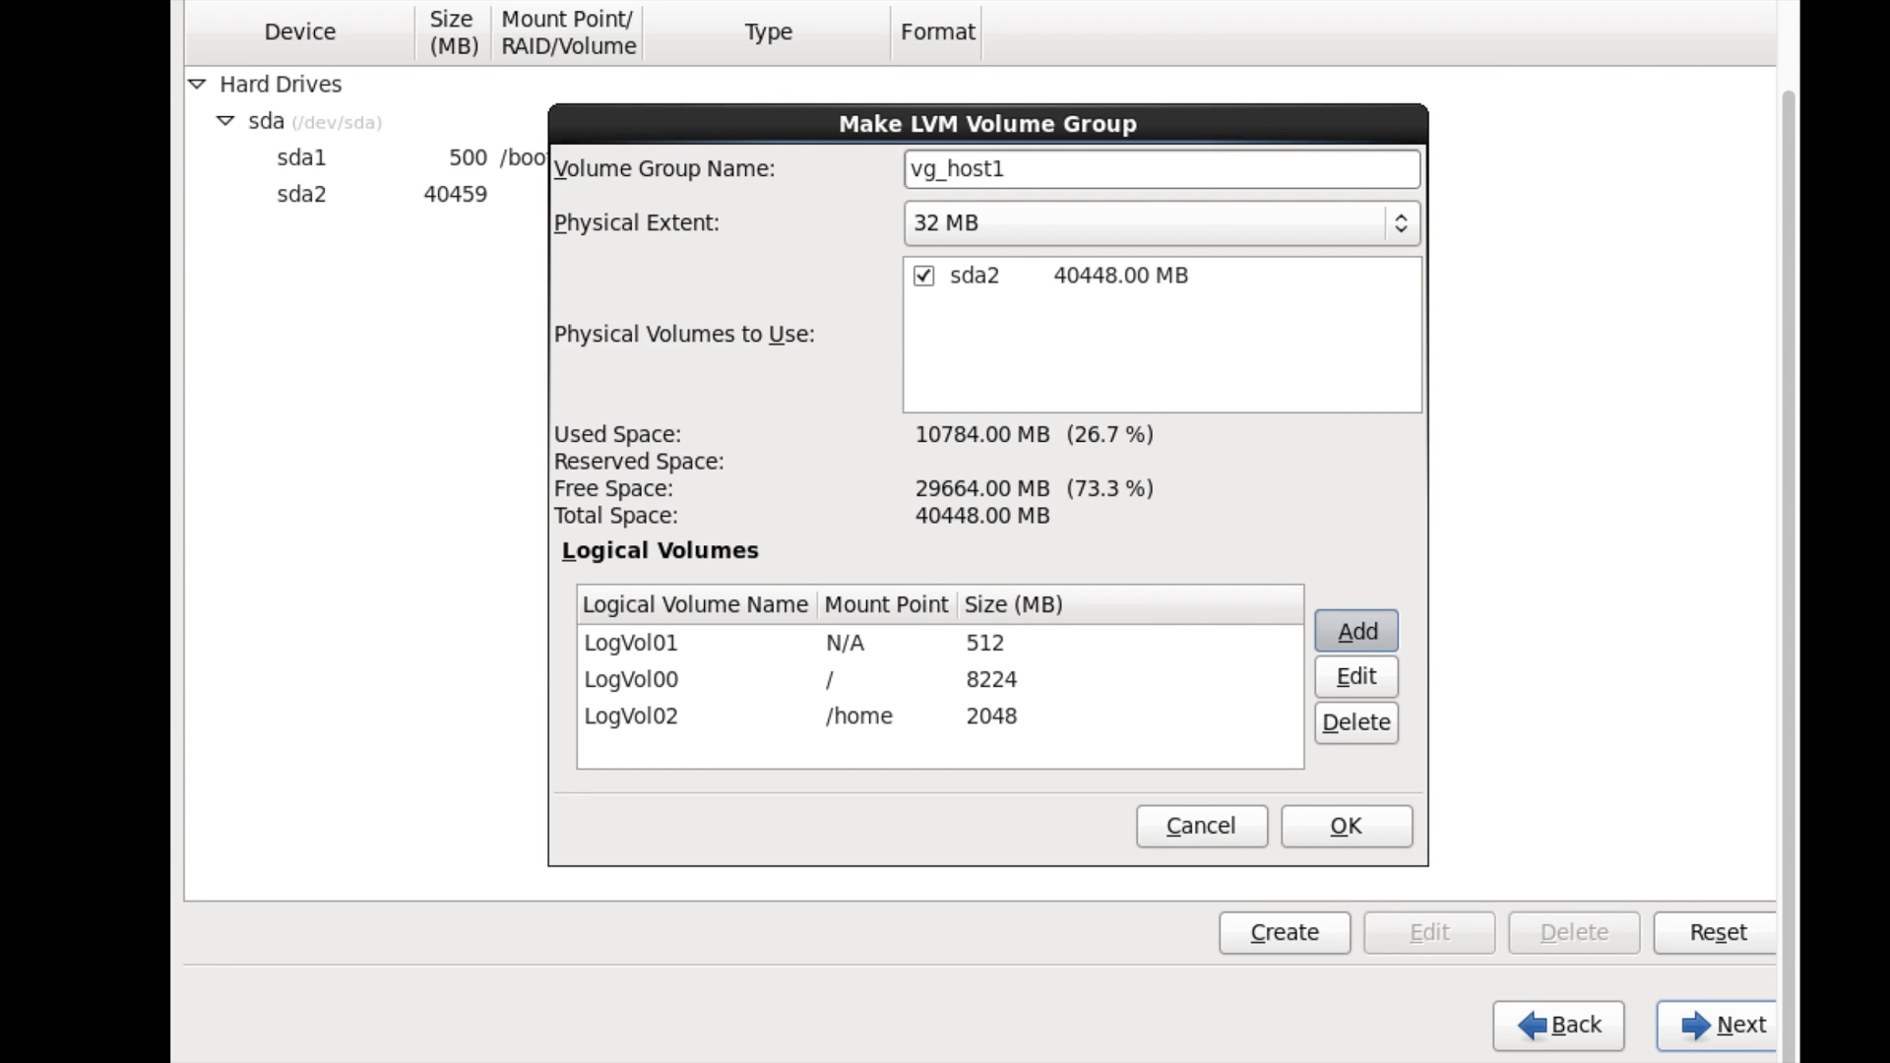
- Add a 2048 MB logical volume mounted at /var
left_click(1356, 631)
left_click(1236, 368)
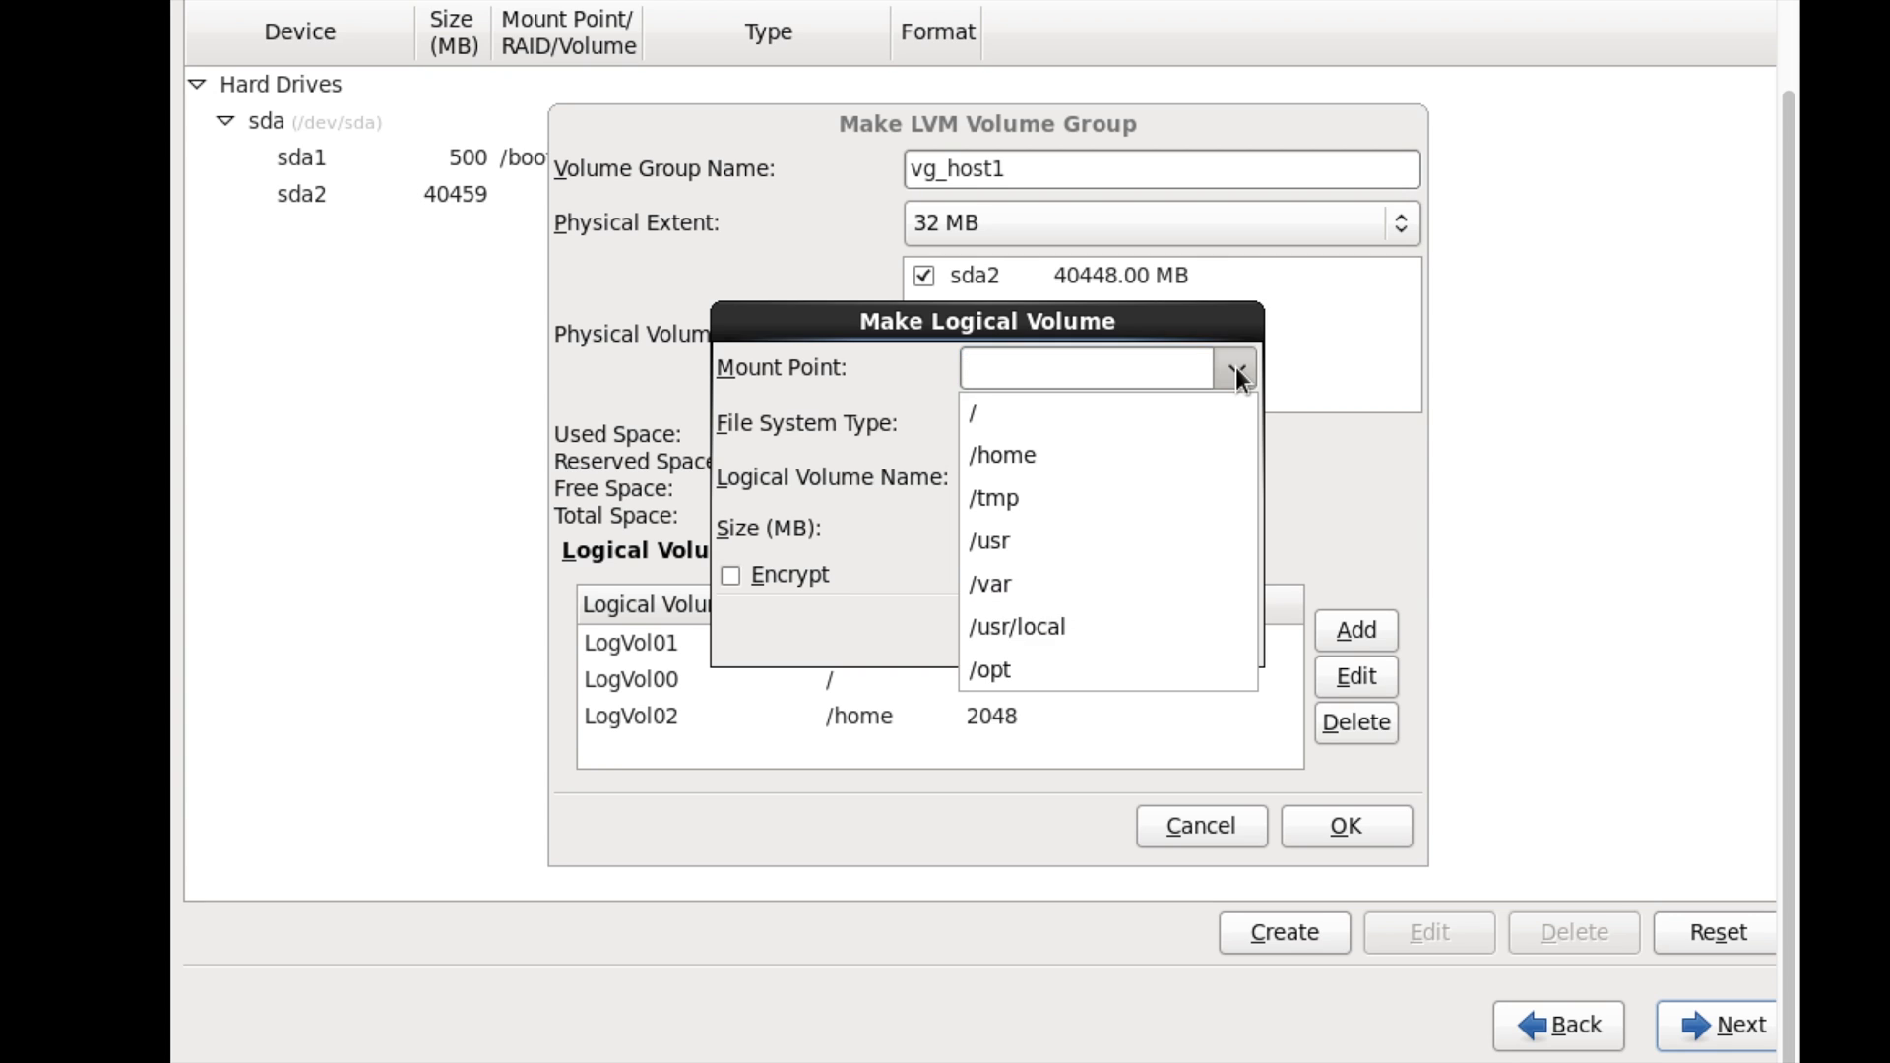
left_click(1041, 583)
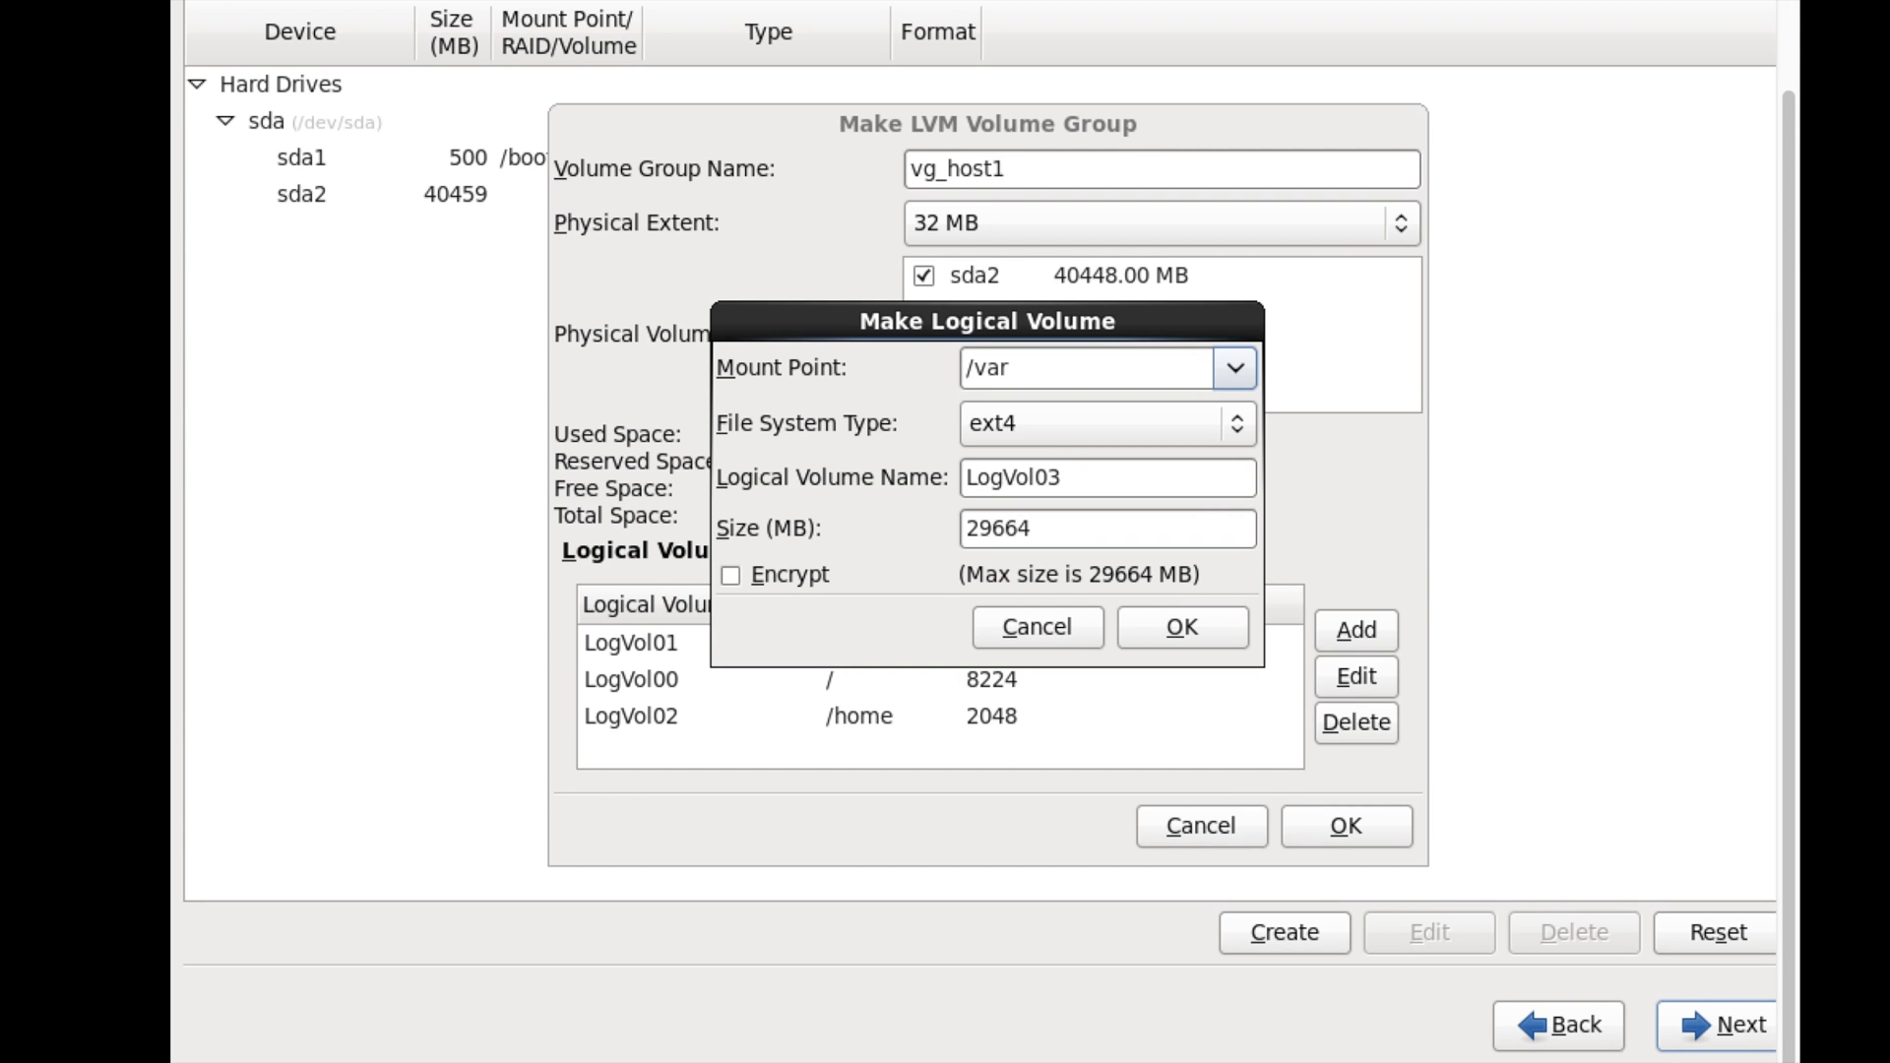
left_click_drag(1032, 524, 732, 517)
type("2048")
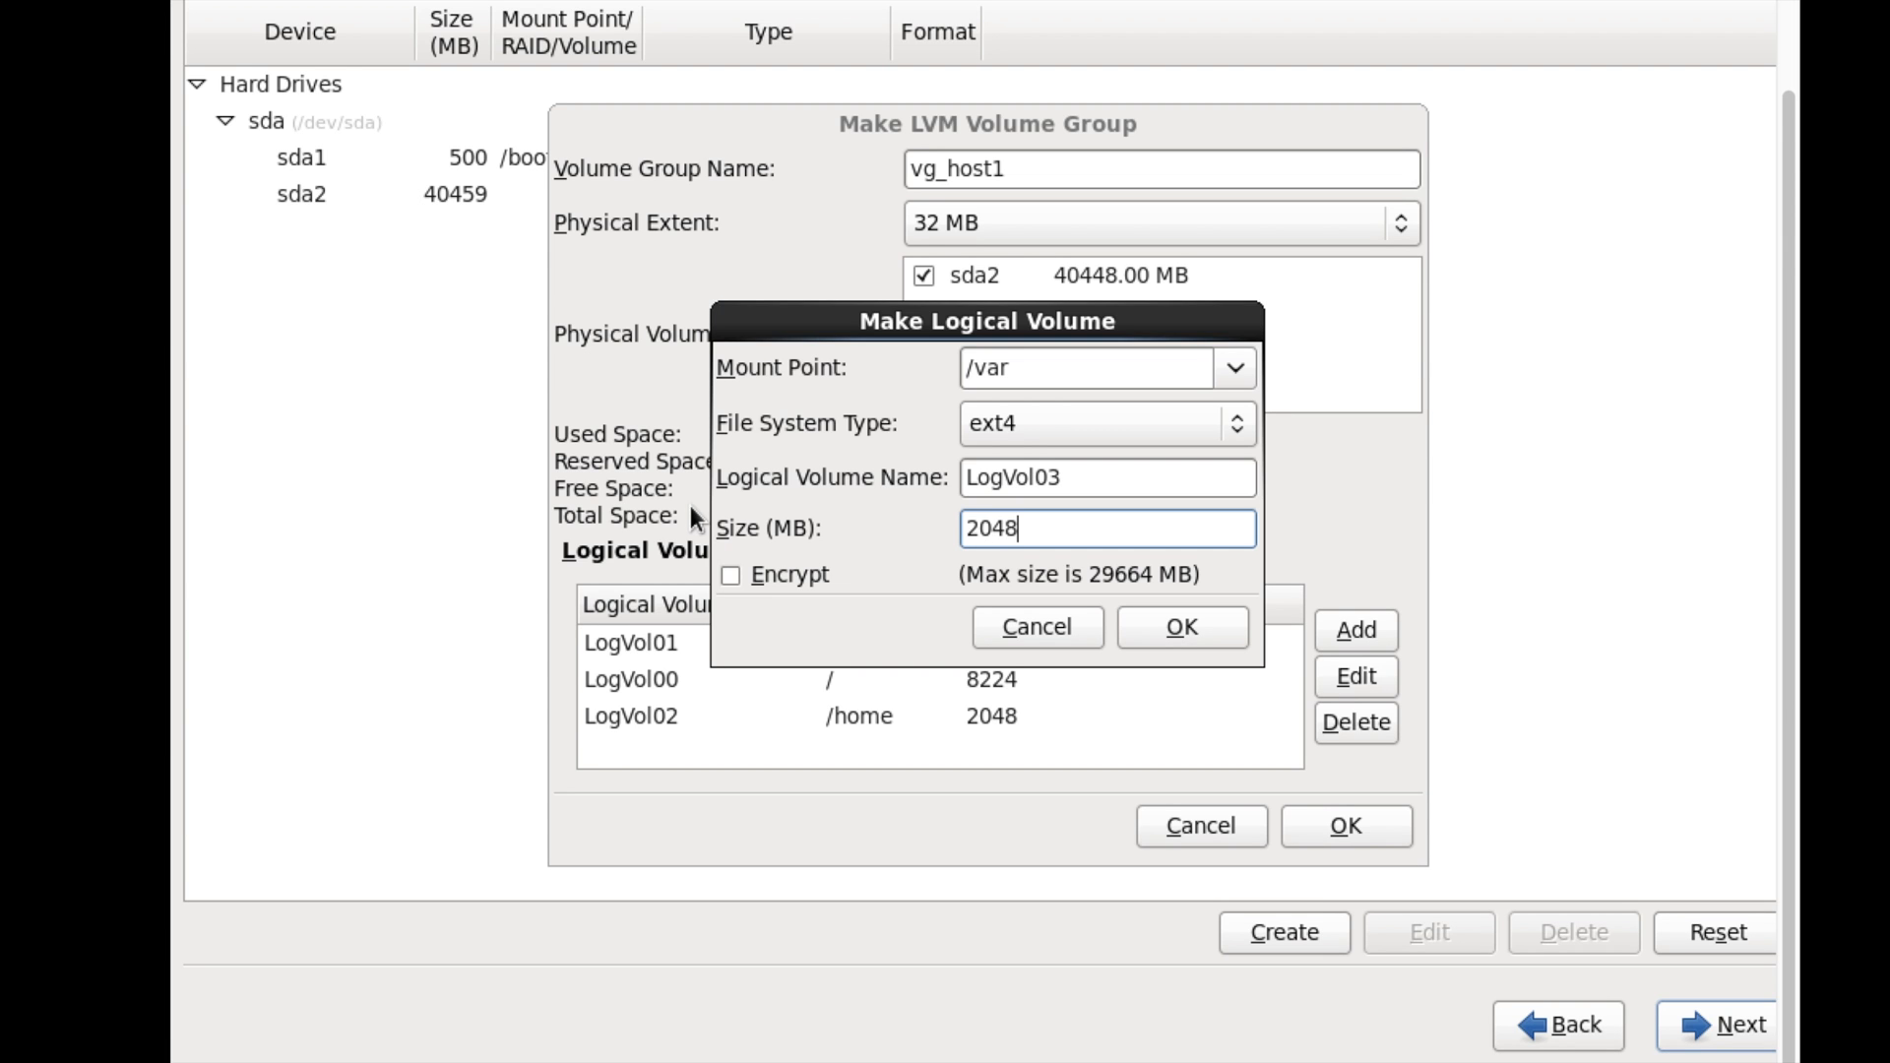
left_click(1230, 618)
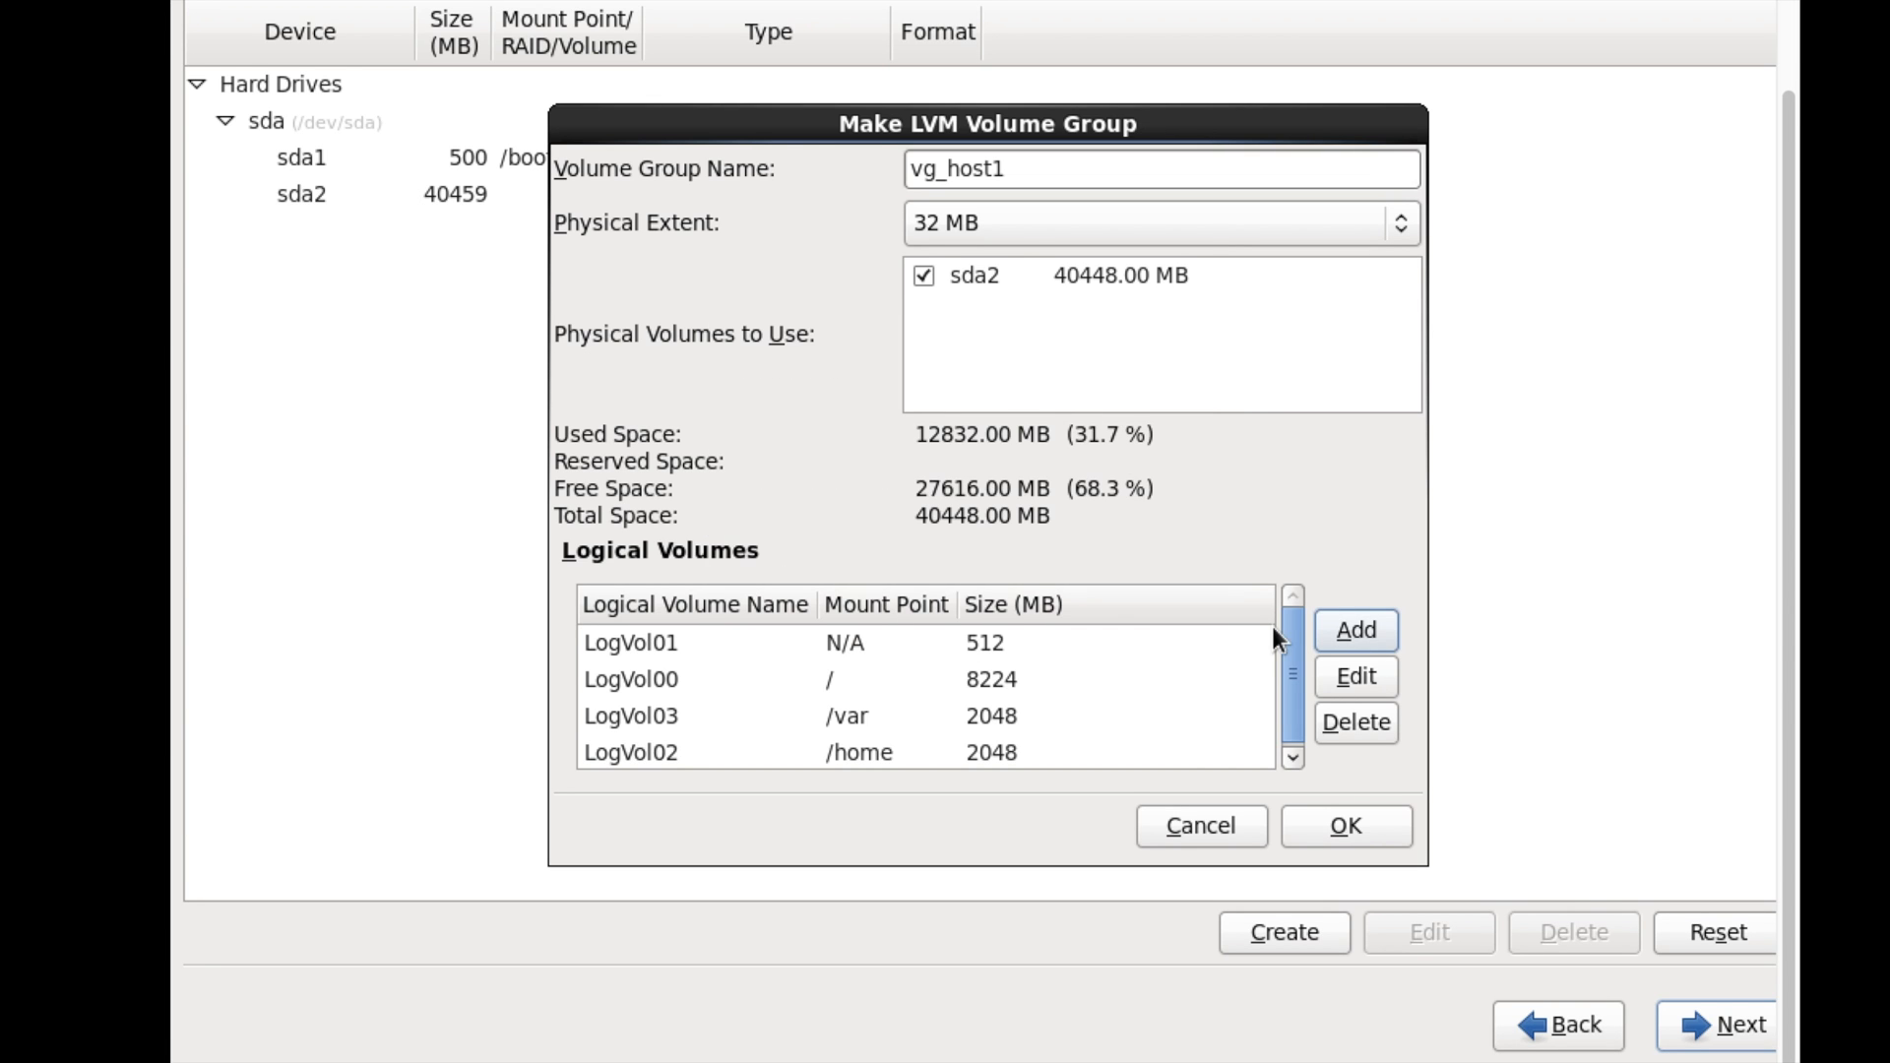
- Add a 2048 MB logical volume mounted at /var/log/audit
left_click(1354, 630)
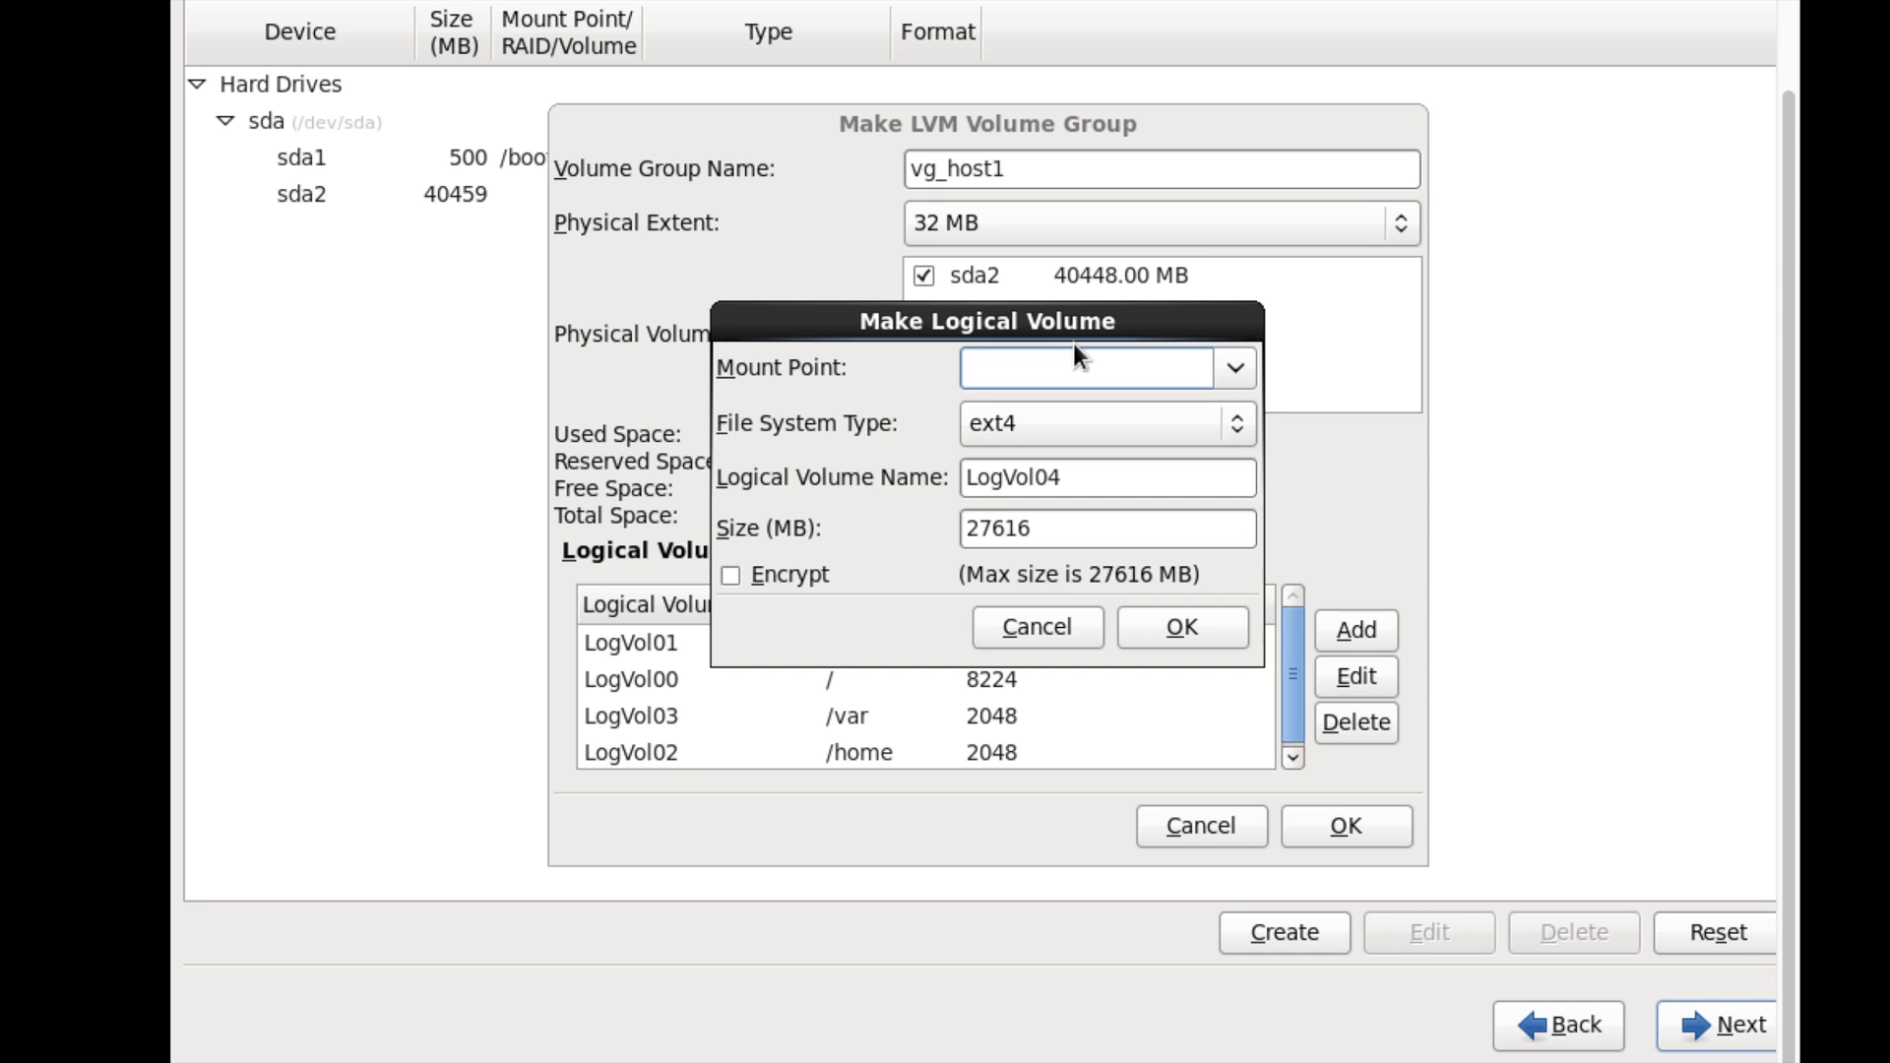
left_click(1232, 370)
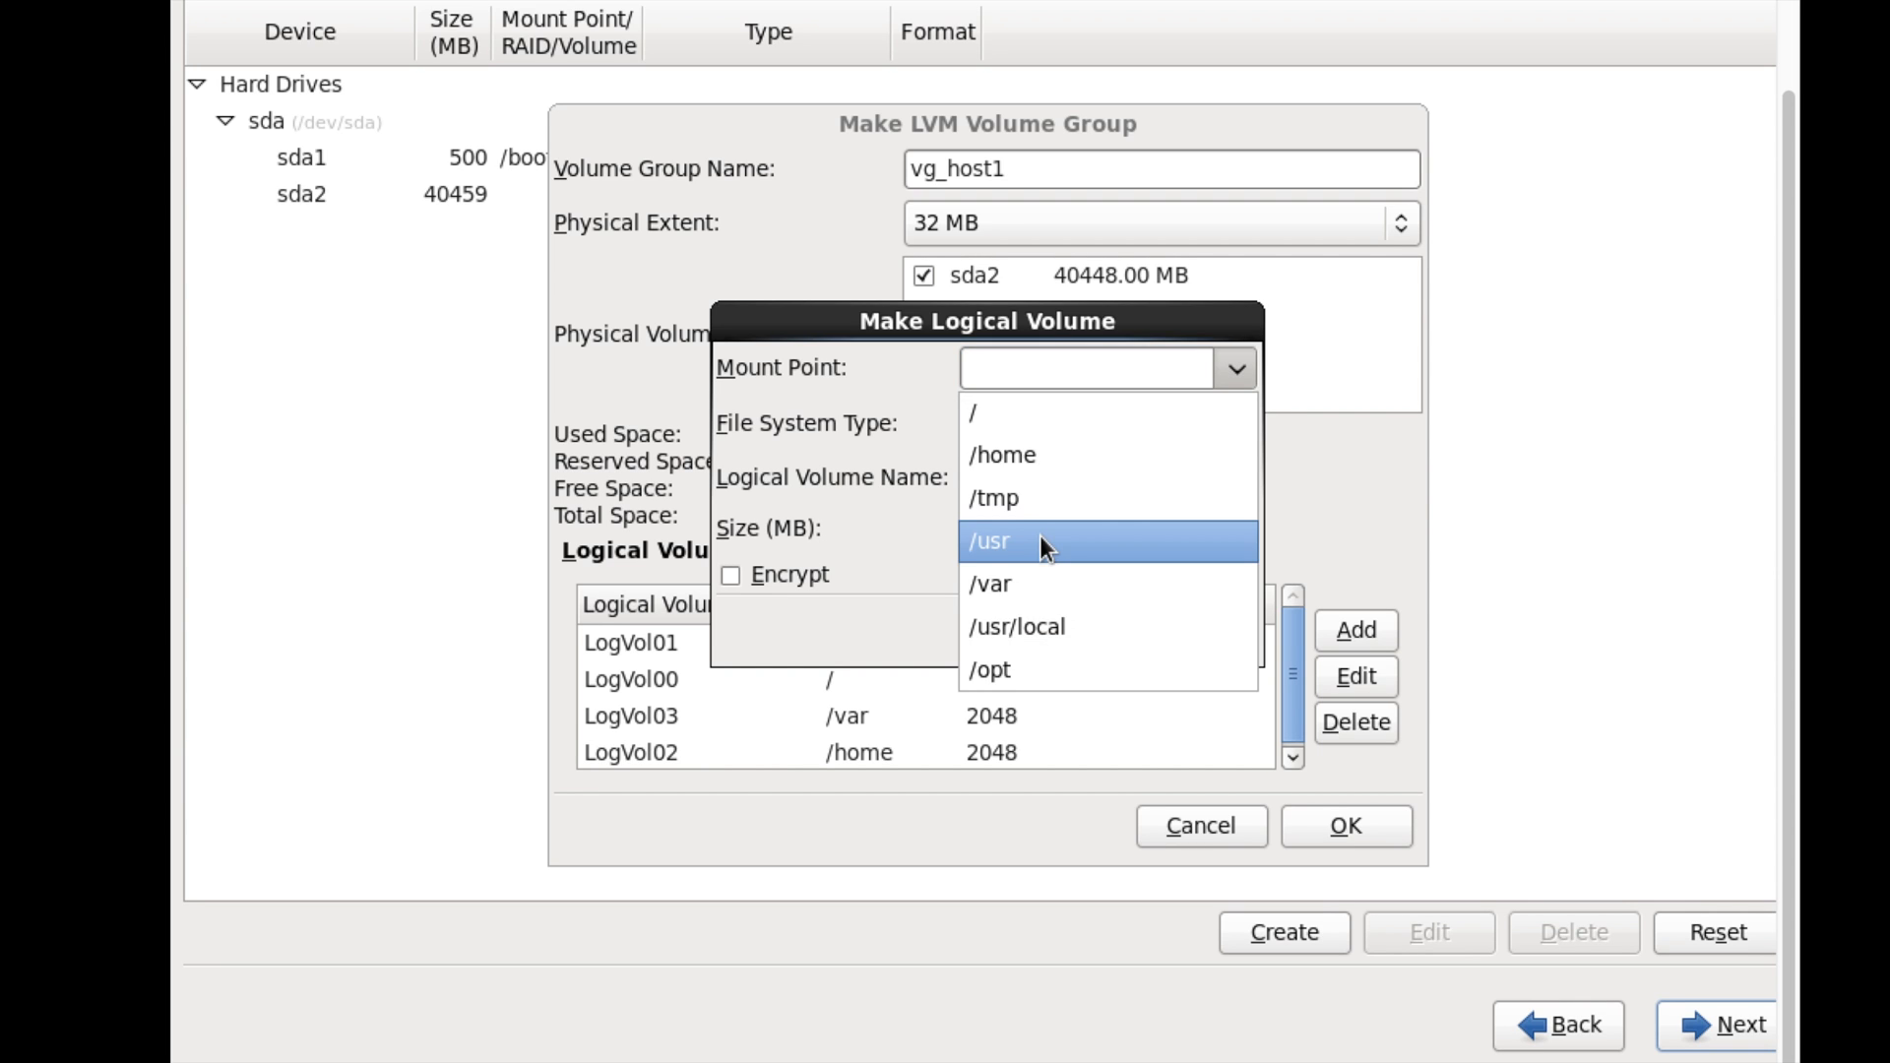
left_click(1039, 584)
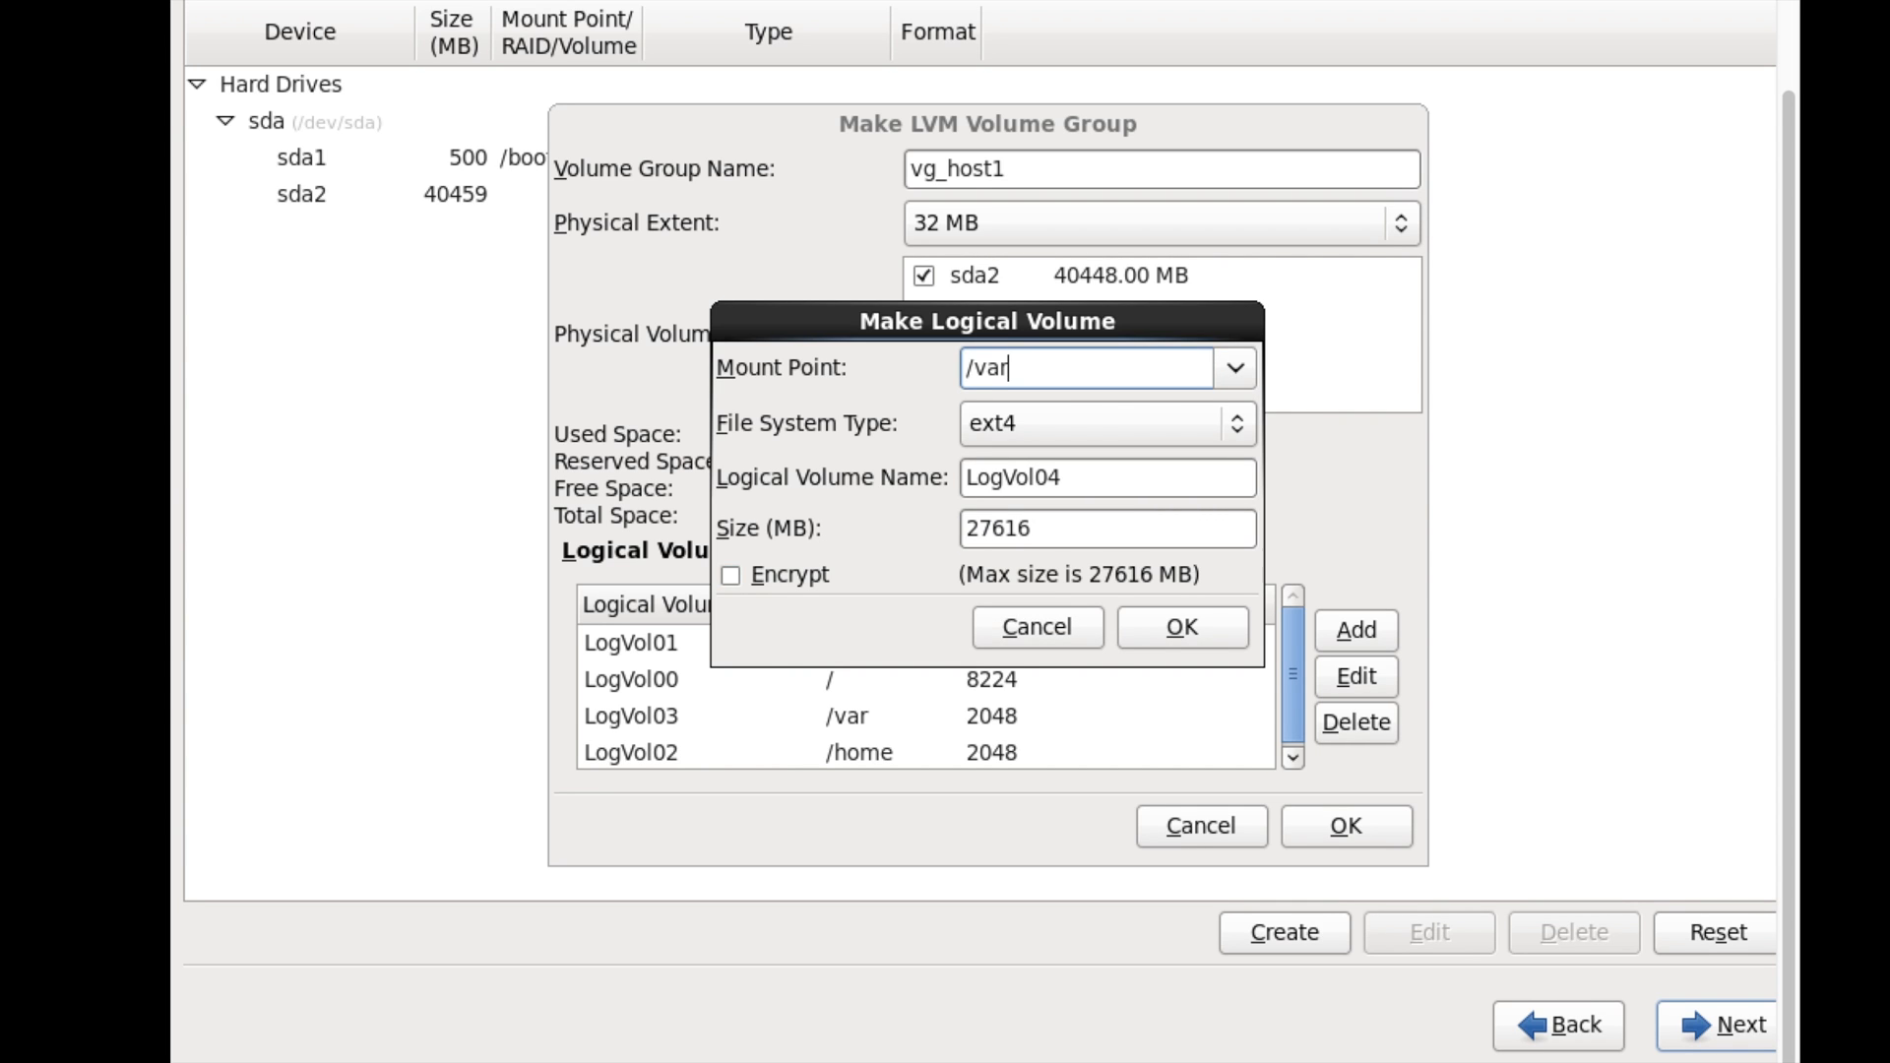
type("/log/audit")
left_click(1193, 529)
double_click(1194, 528)
type("2048")
left_click(1161, 626)
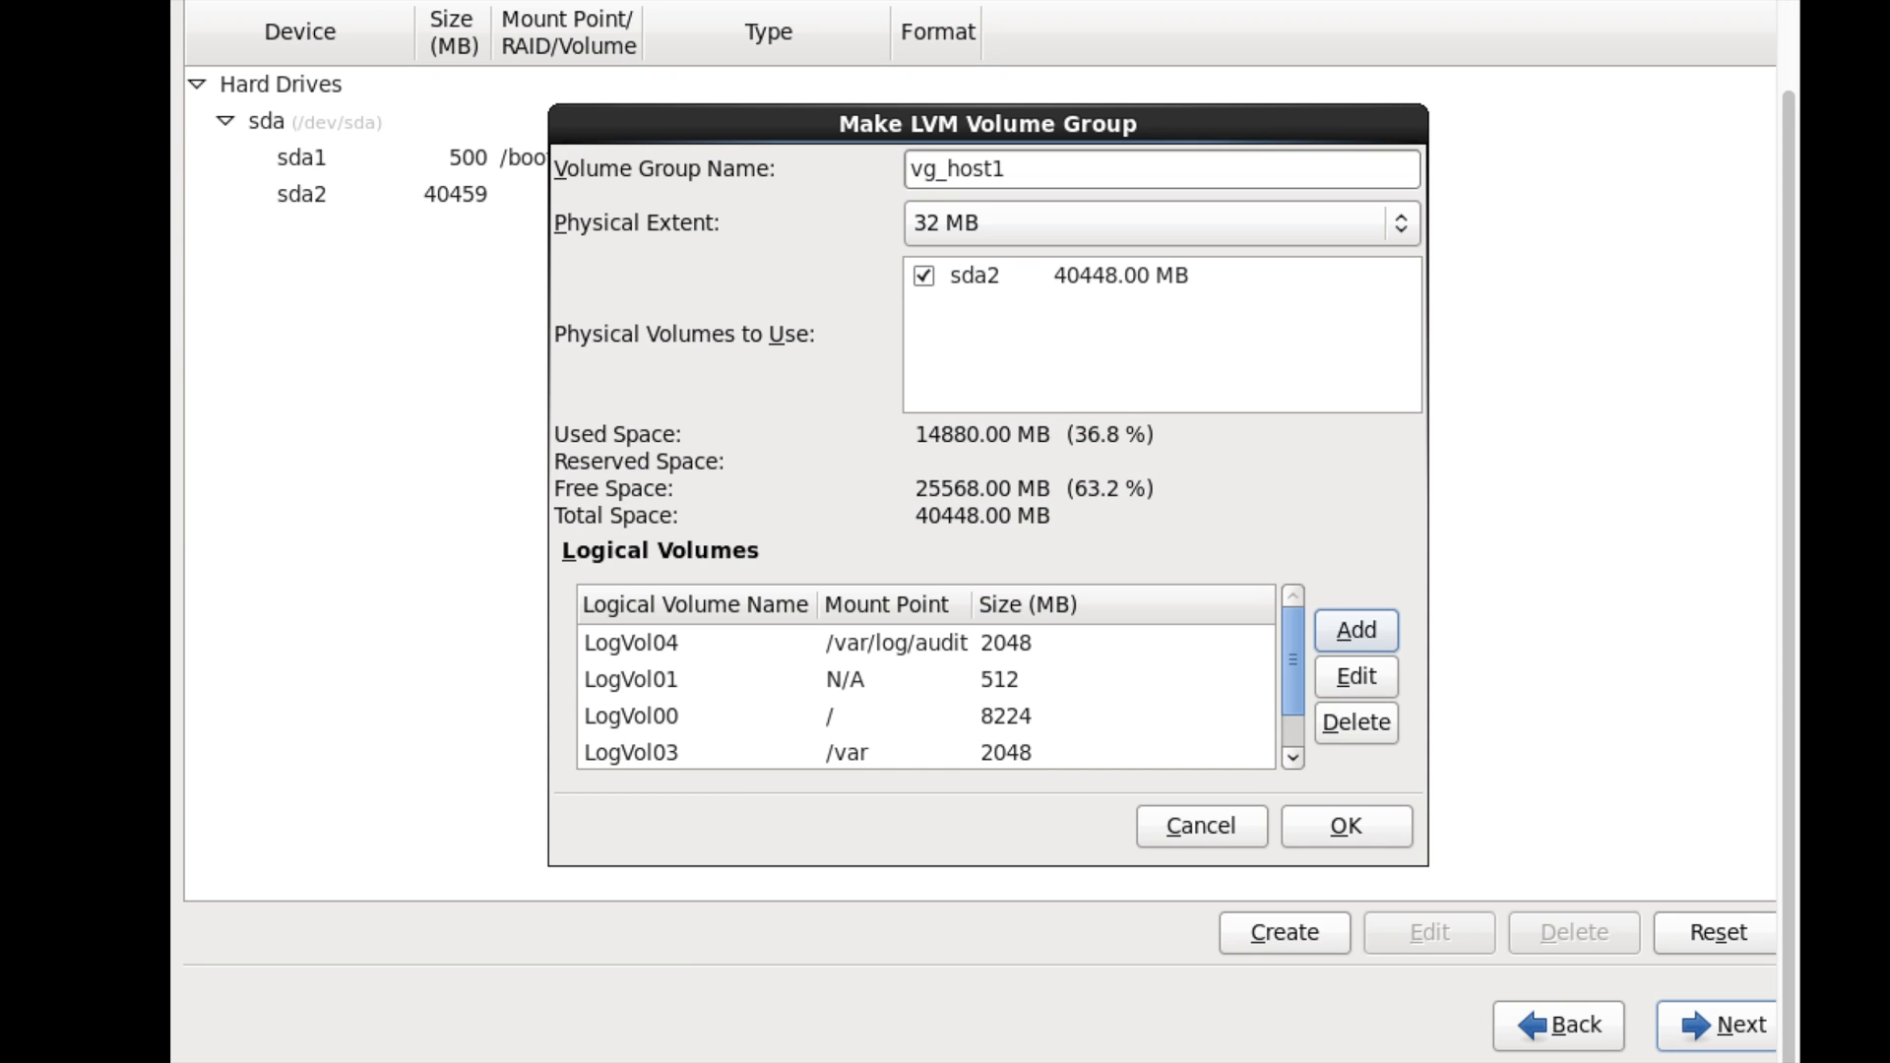
left_click_drag(1295, 646, 1302, 575)
scroll(1302, 630, "down", 1)
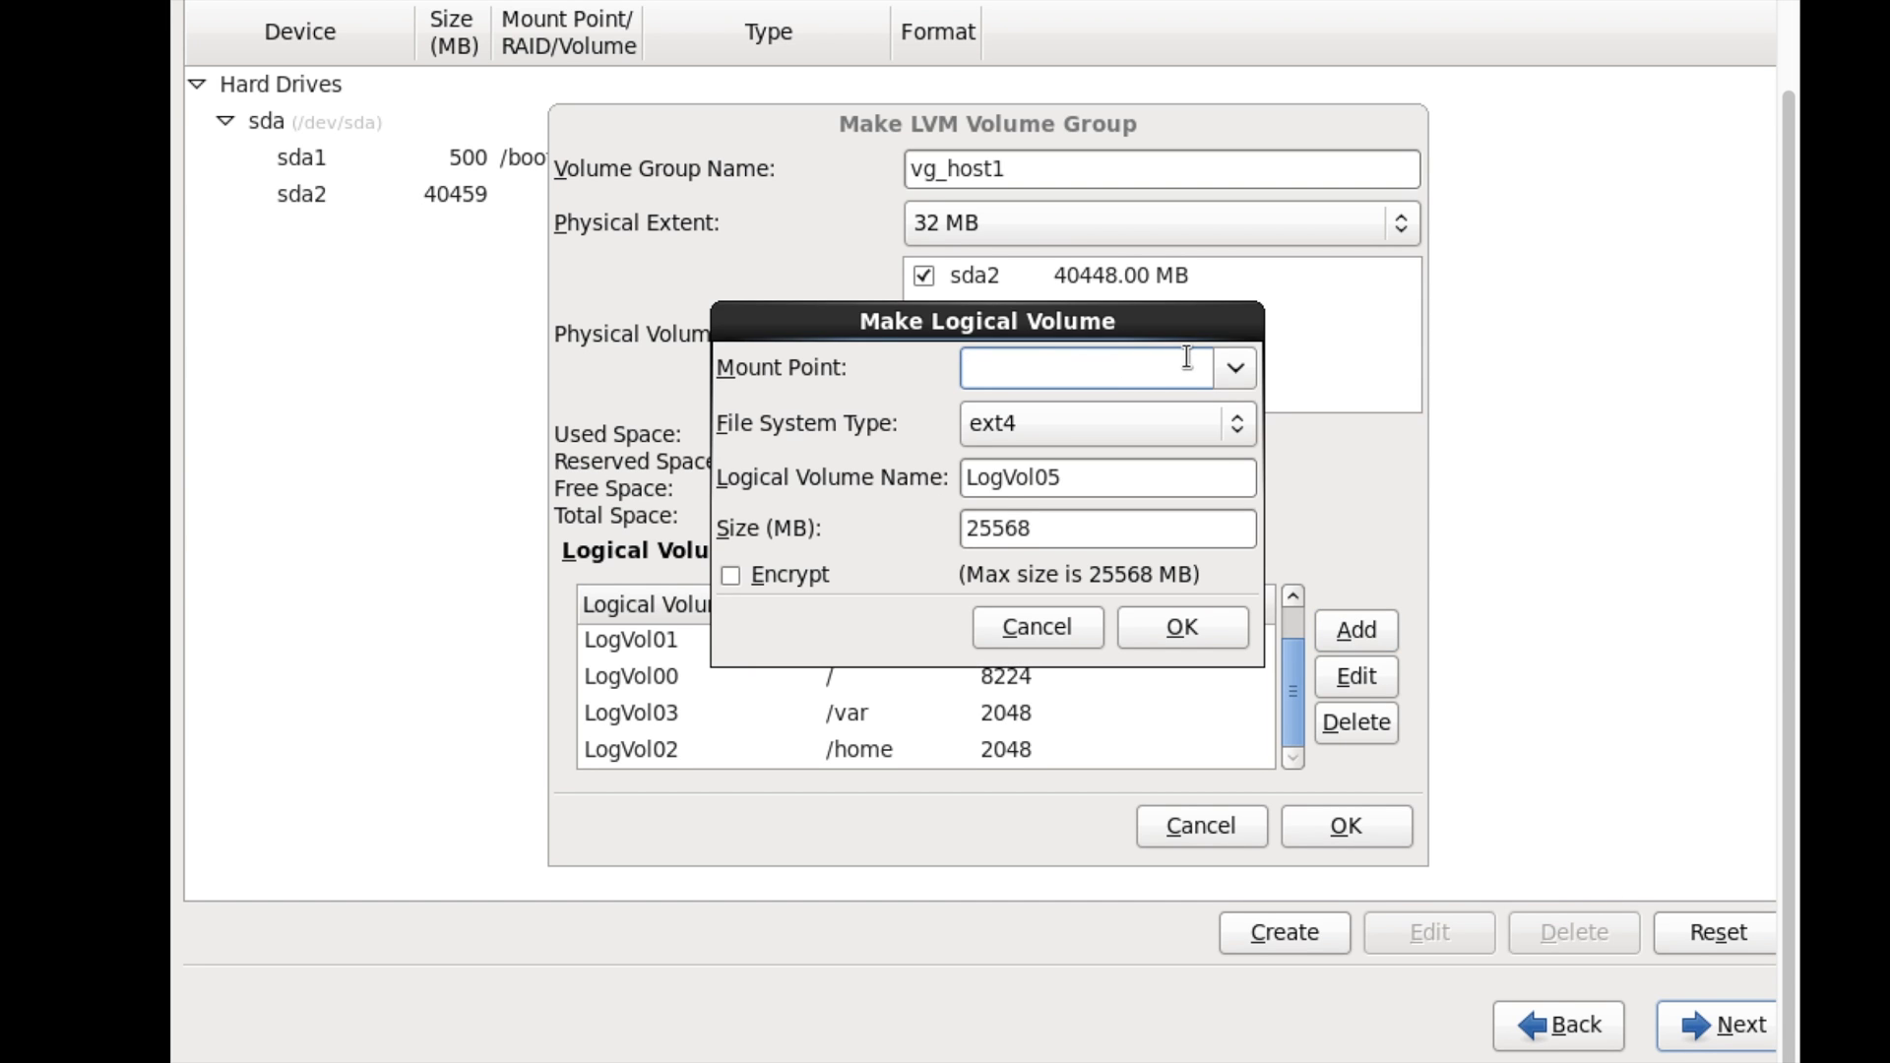
- Try a 2048 MB volume at /var/log/audit and dismiss the mount-point-in-use error
type("/var/log/audit")
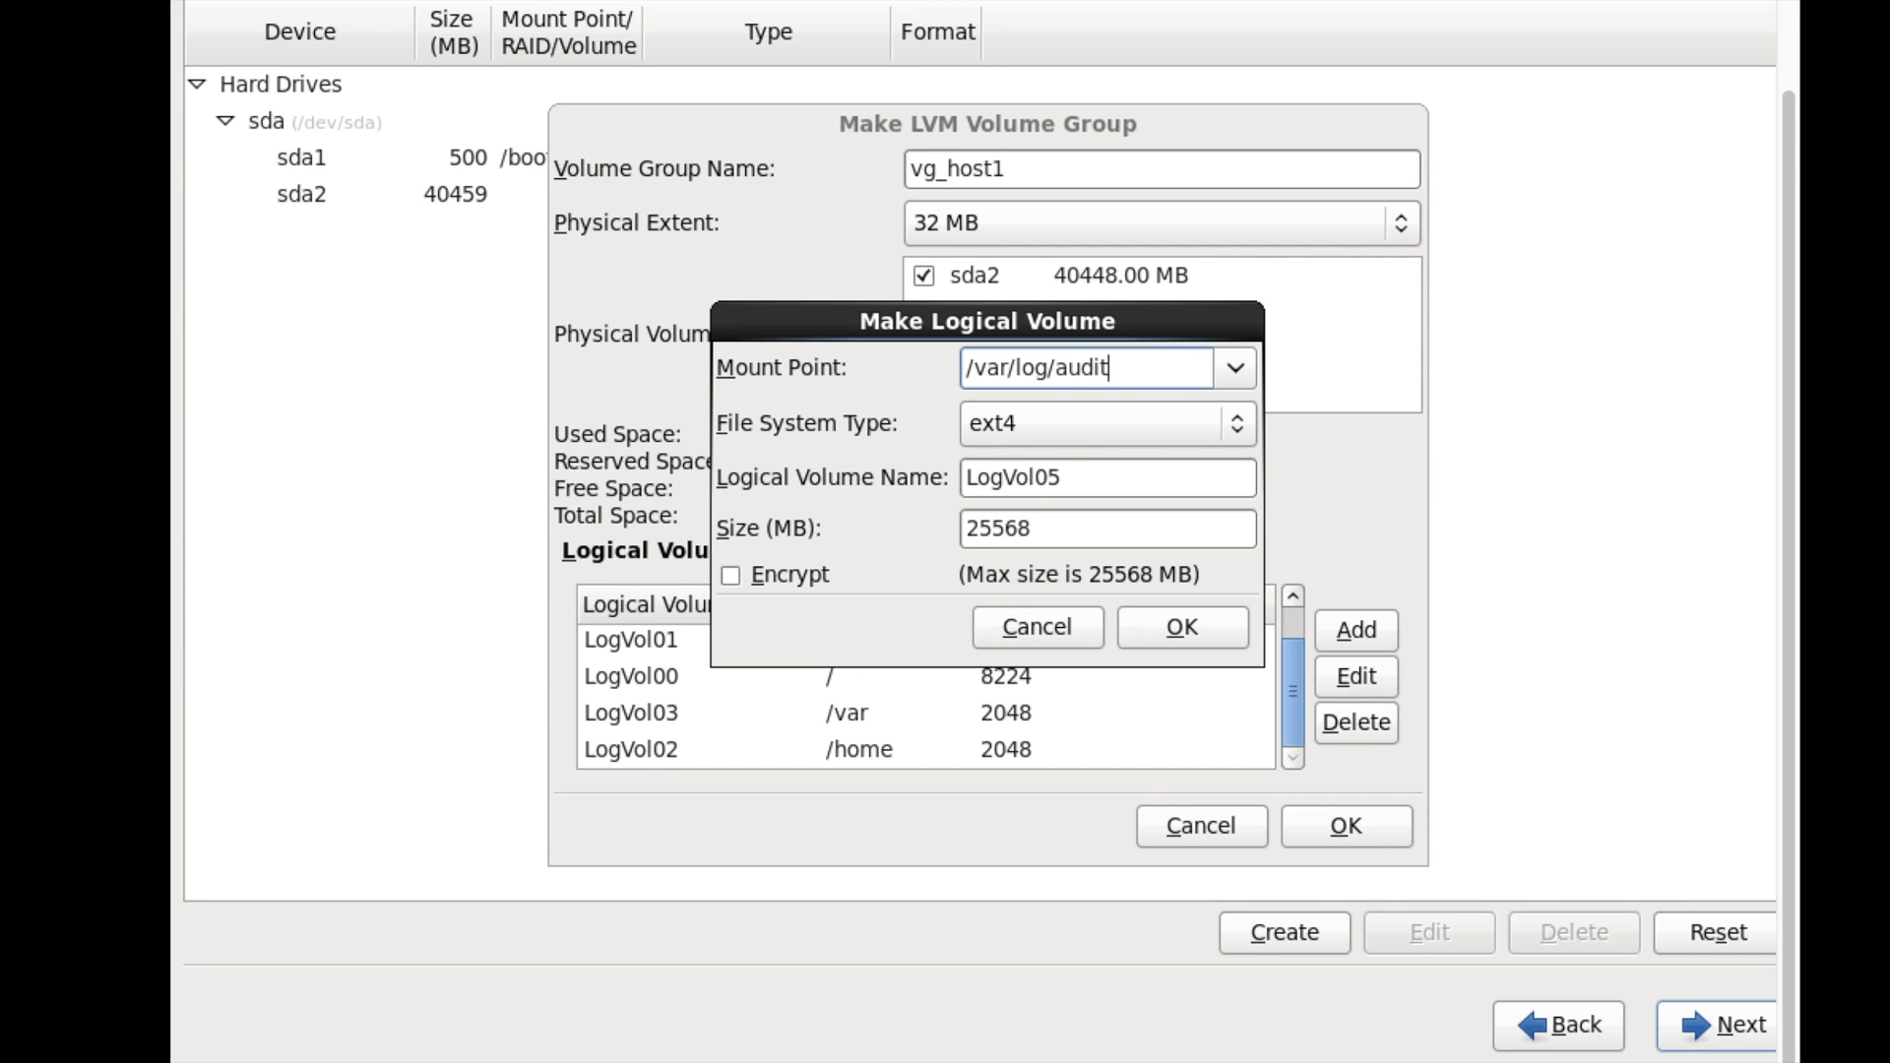
double_click(1024, 523)
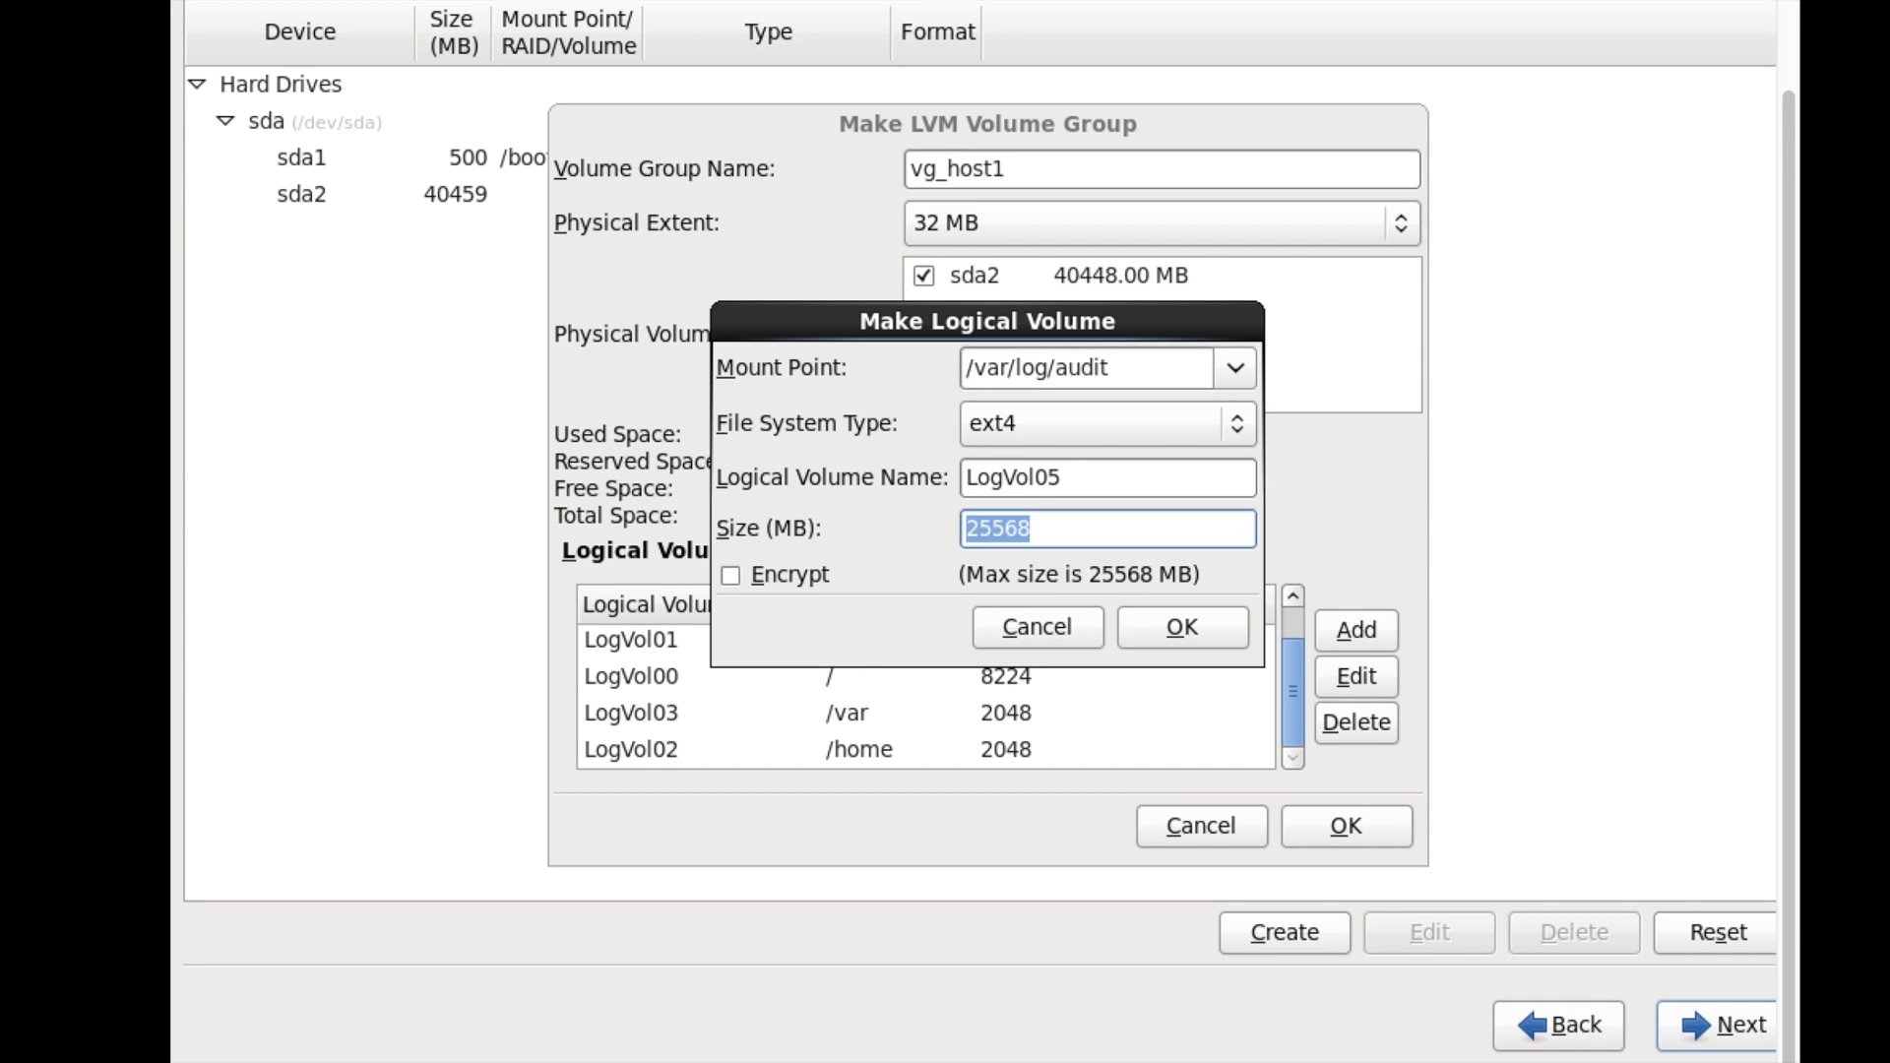
type("2048")
left_click(1158, 620)
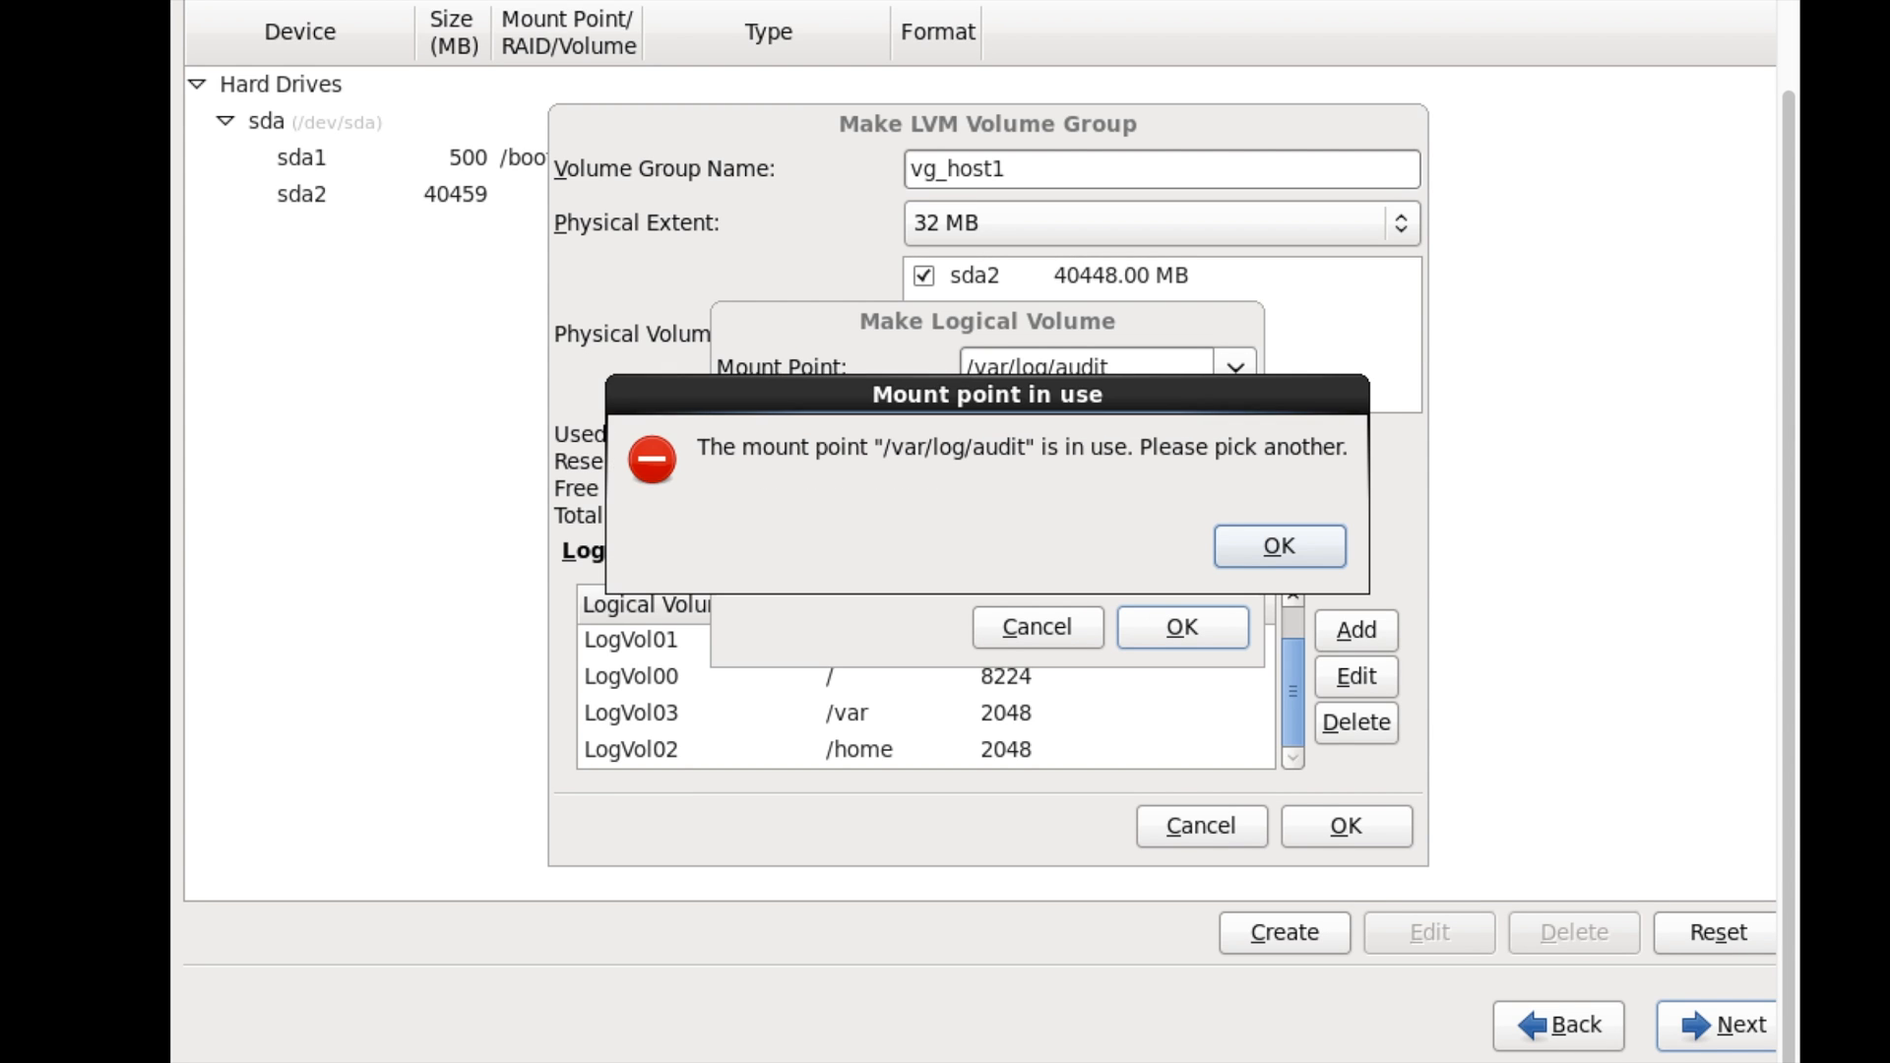
left_click(1262, 563)
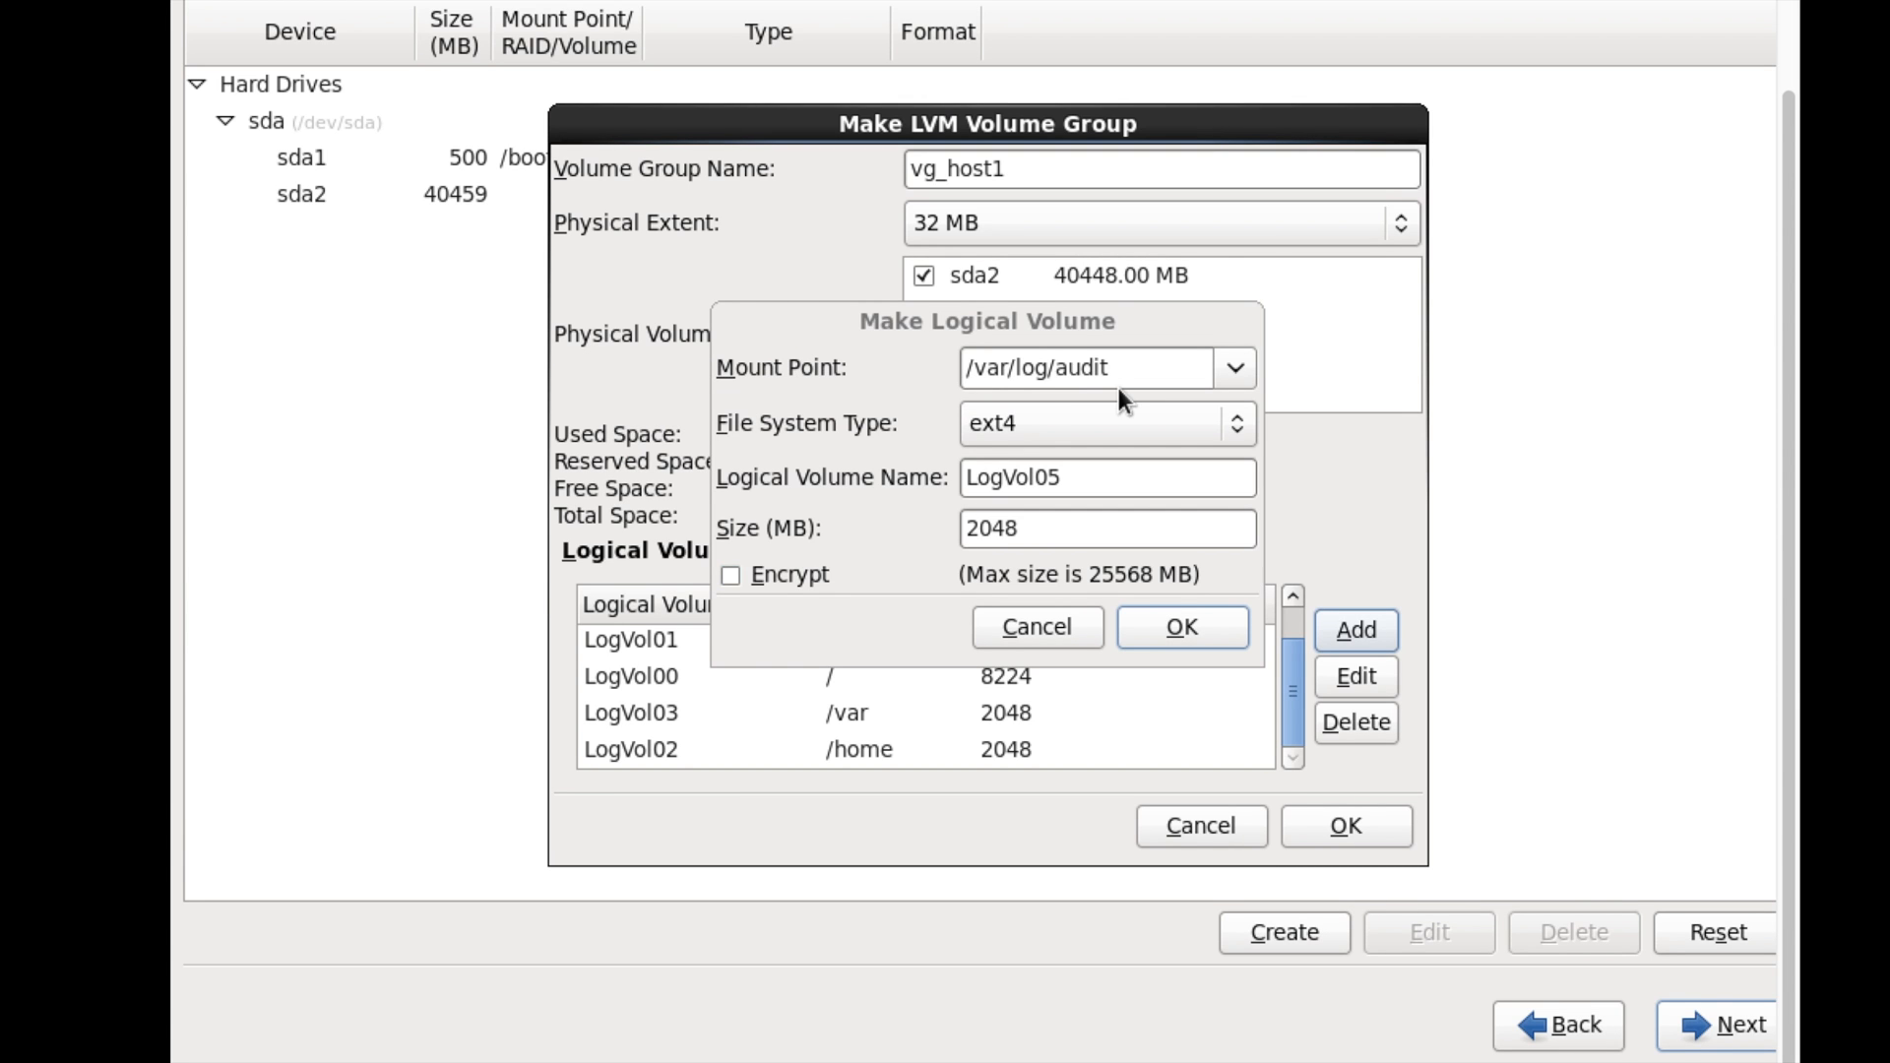
- Shorten the mount point to /var/log and add the 2048 MB LogVol05
left_click(1120, 367)
key("BackSpace")
key("BackSpace")
key("BackSpace")
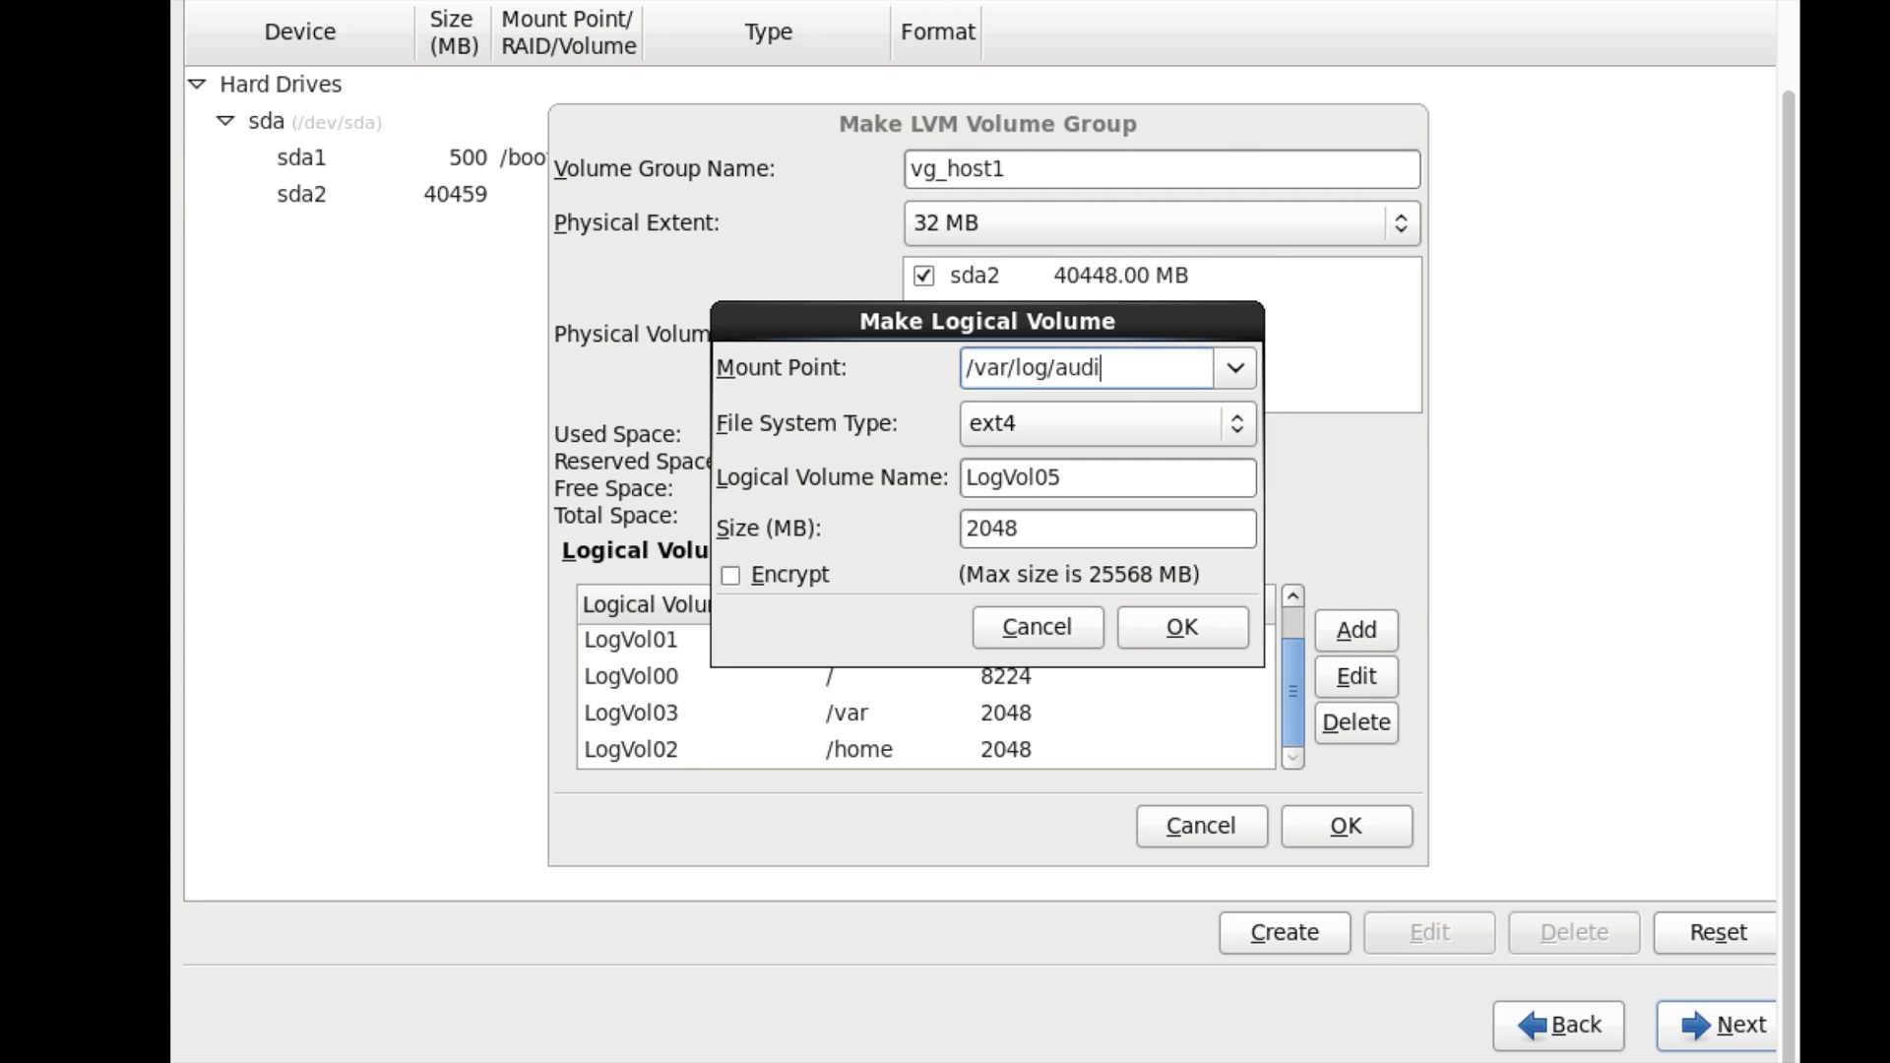
key("BackSpace")
key("BackSpace")
key("BackSpace")
left_click(1182, 625)
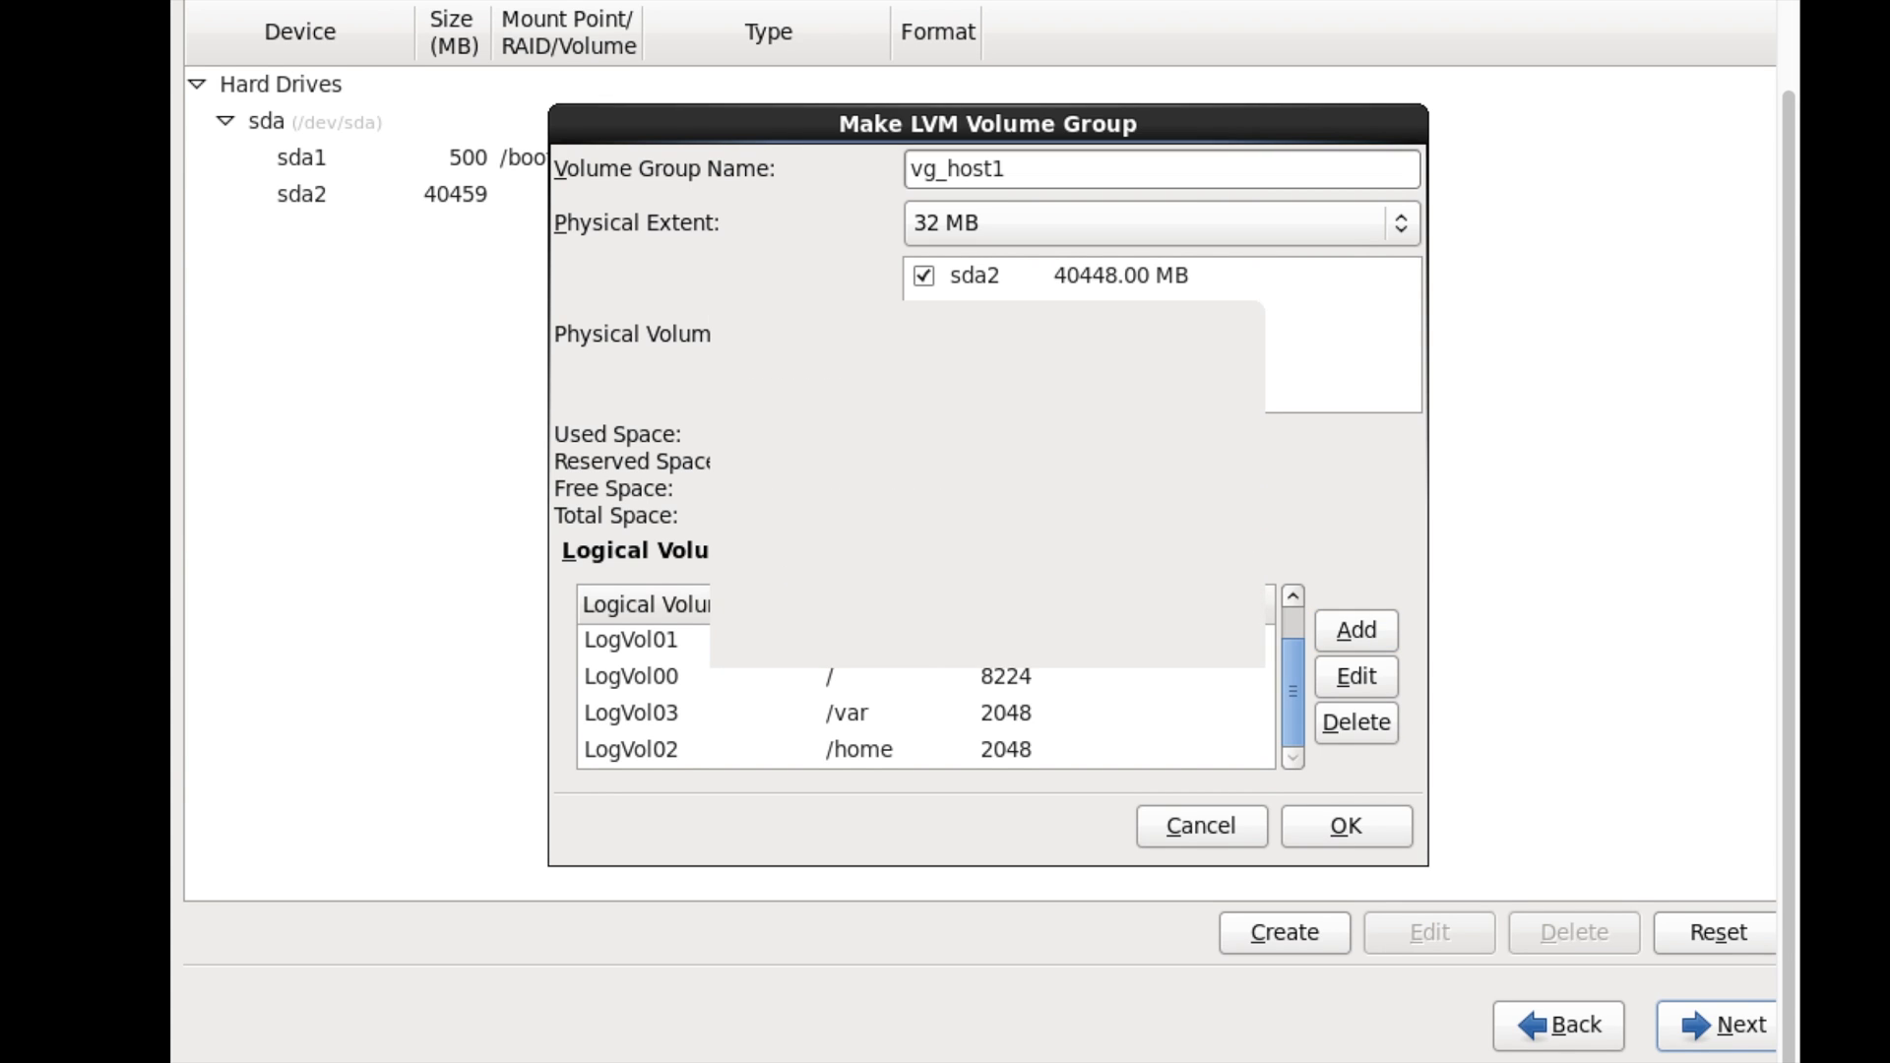
left_click(1383, 636)
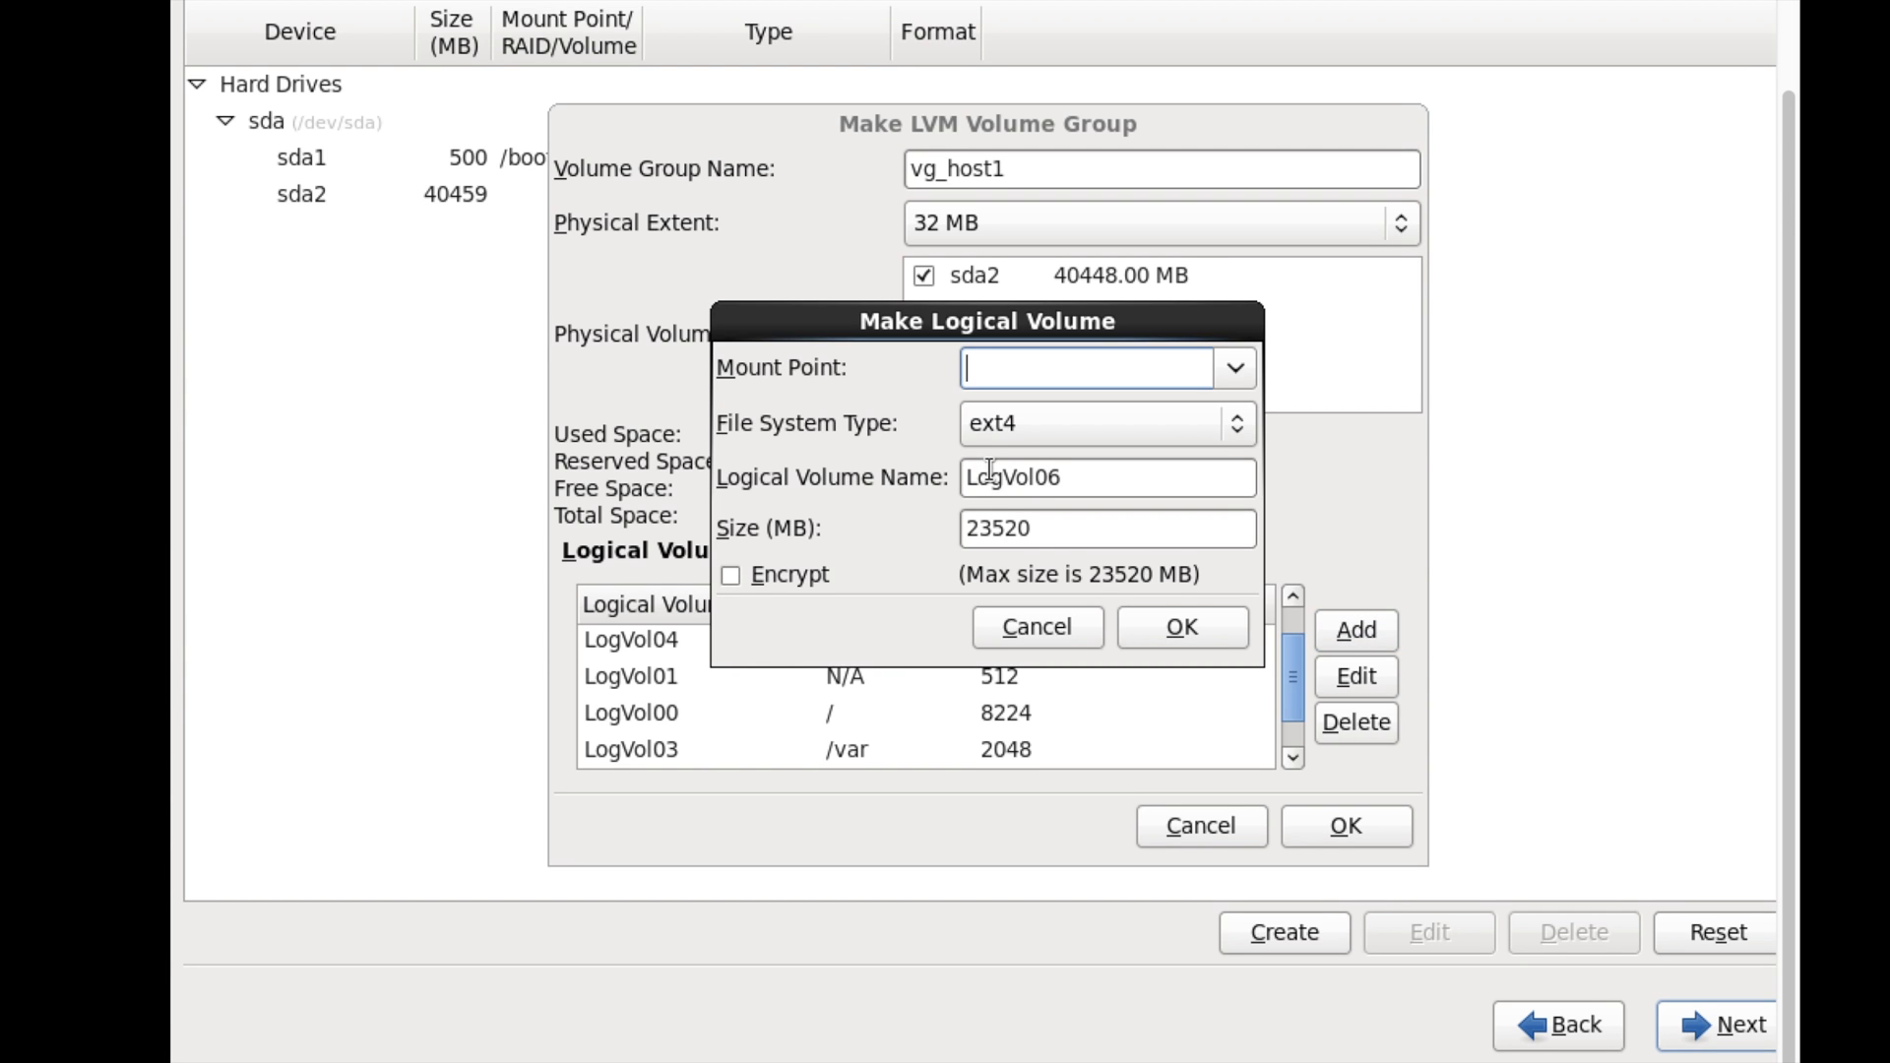
- Add a 2048 MB logical volume mounted at /tmp
left_click(1232, 360)
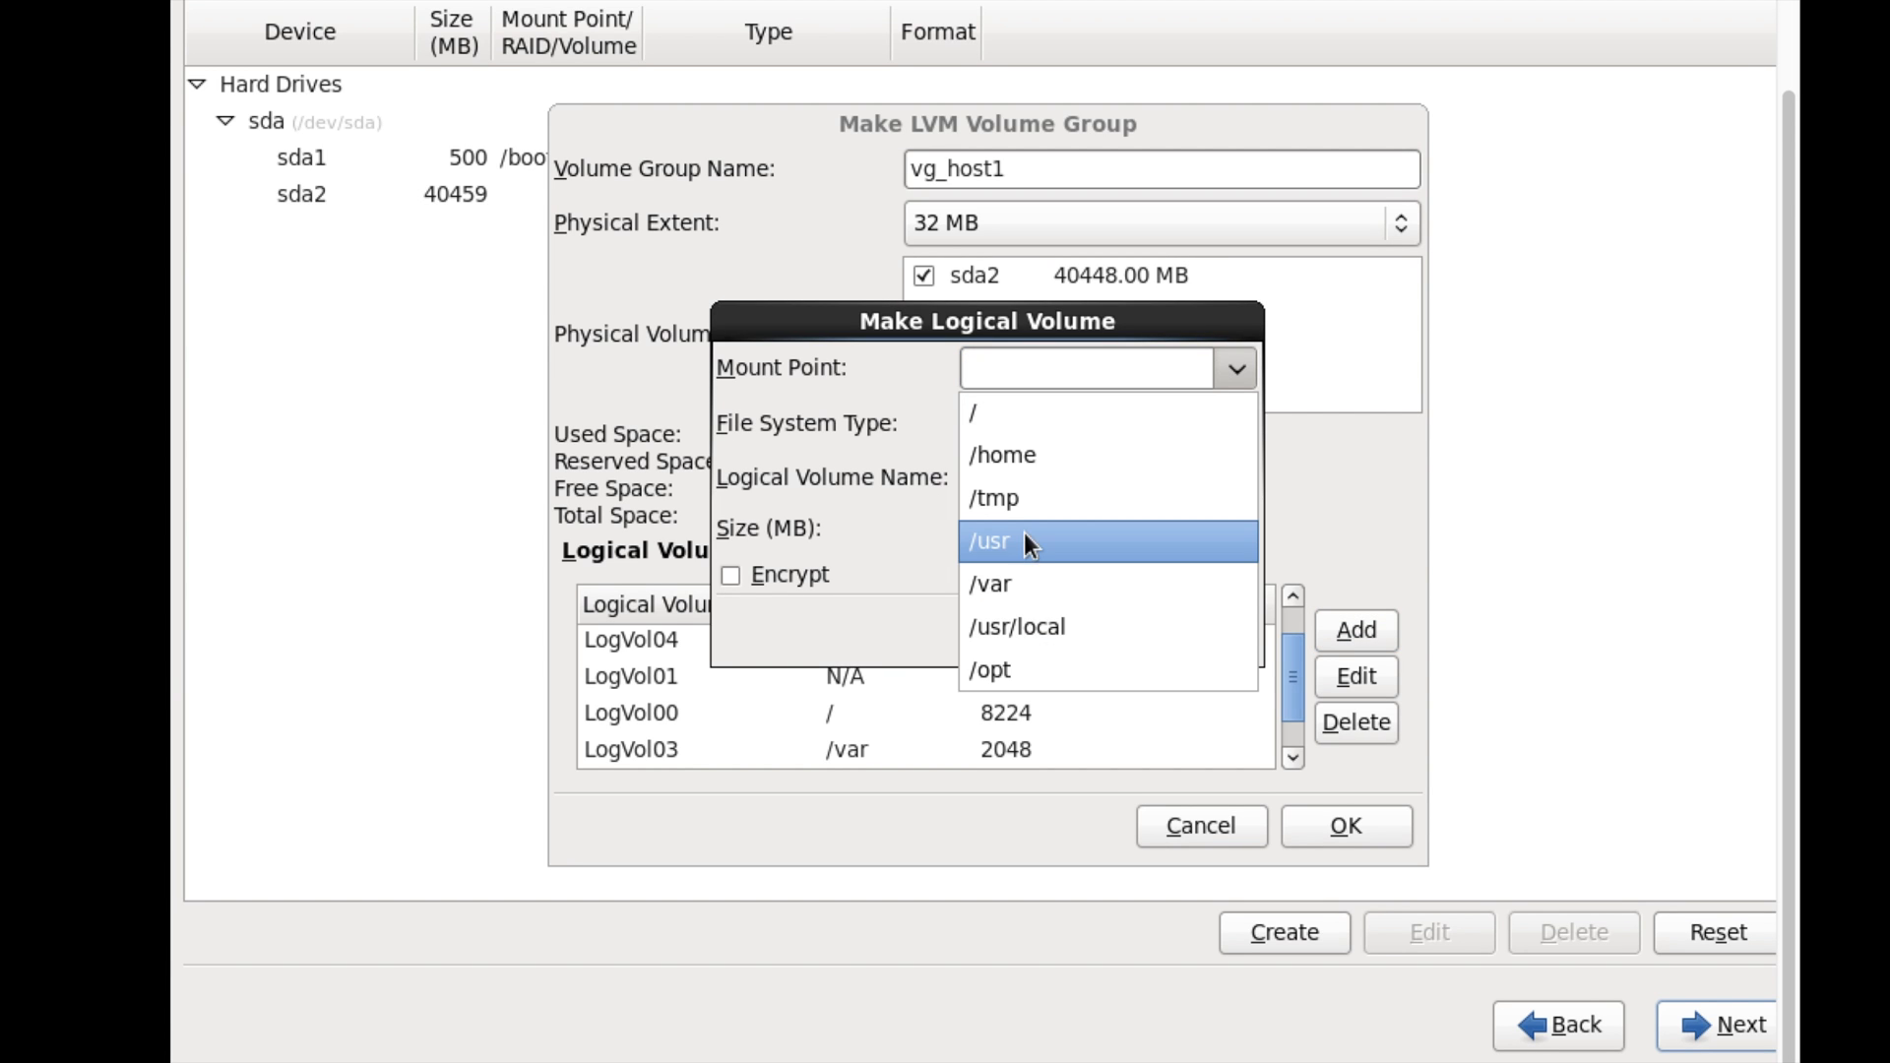
left_click(1065, 497)
double_click(1061, 522)
type("2048")
left_click(1132, 622)
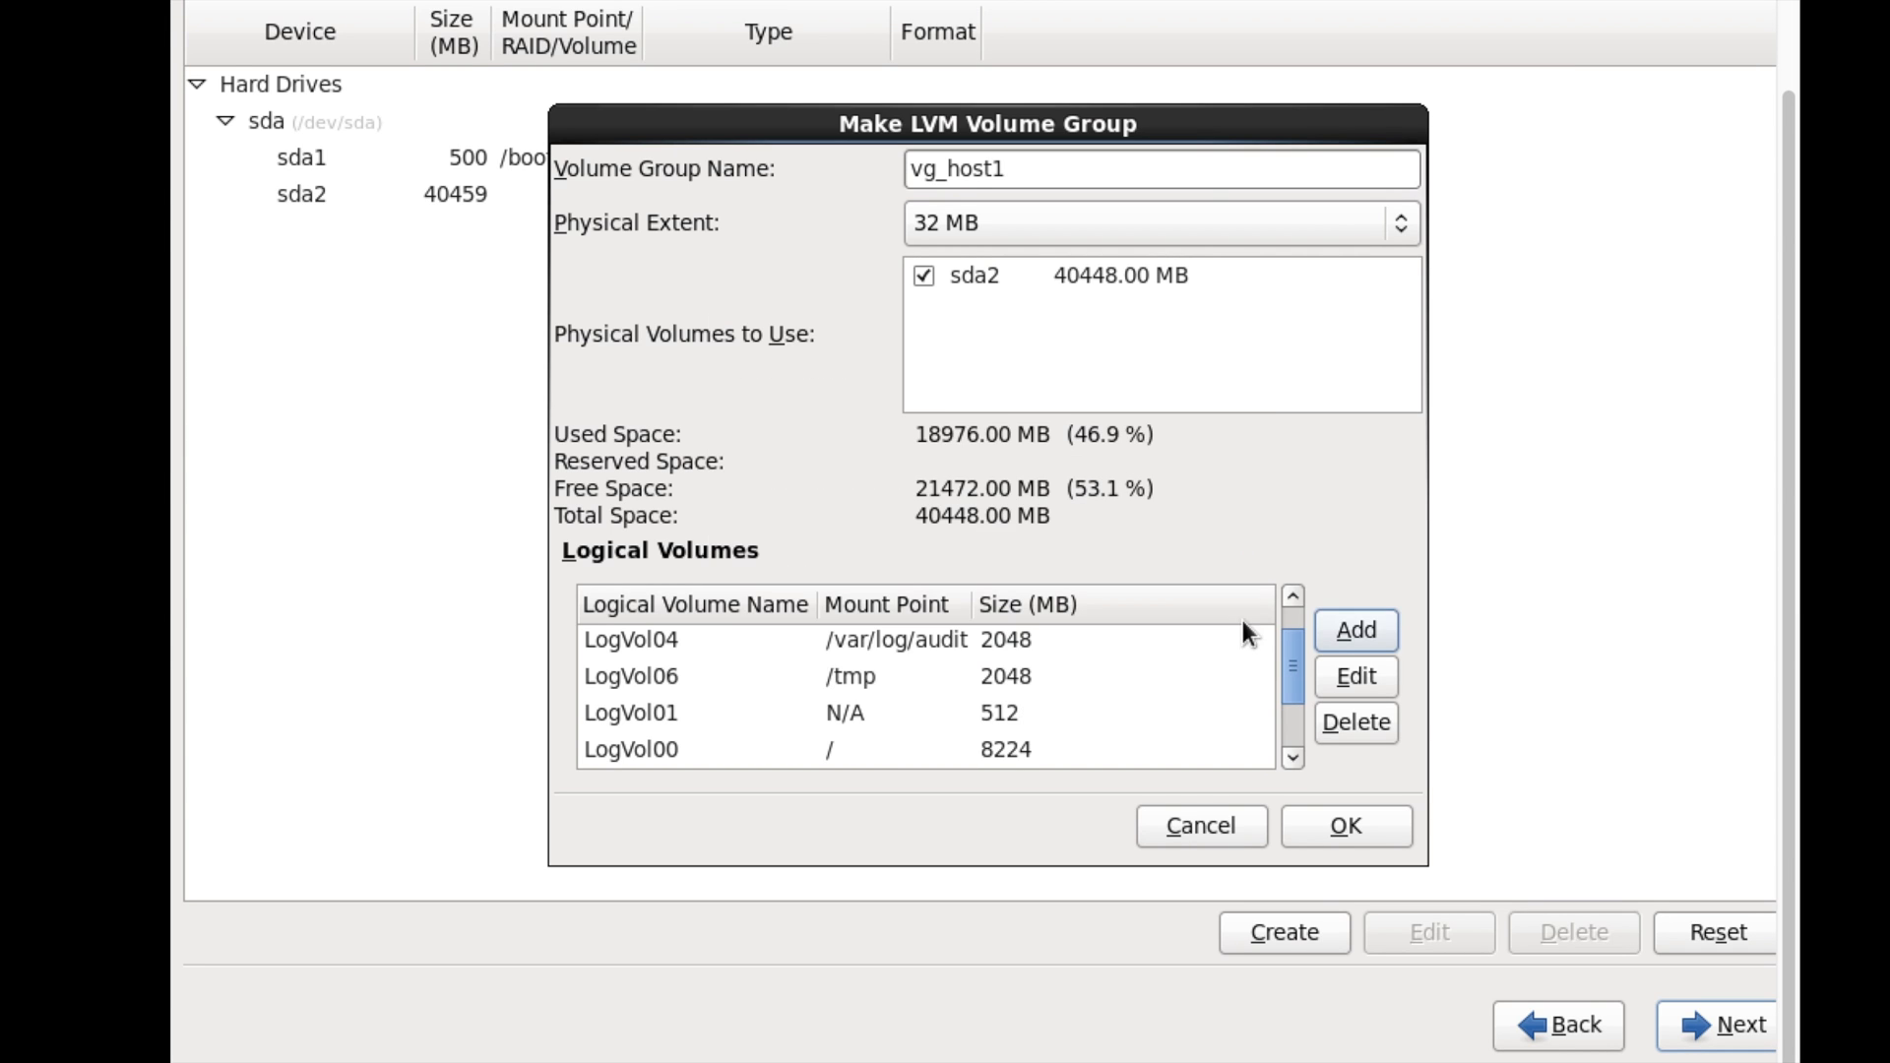
- Add another 2048 MB logical volume mounted at /opt
left_click(1333, 631)
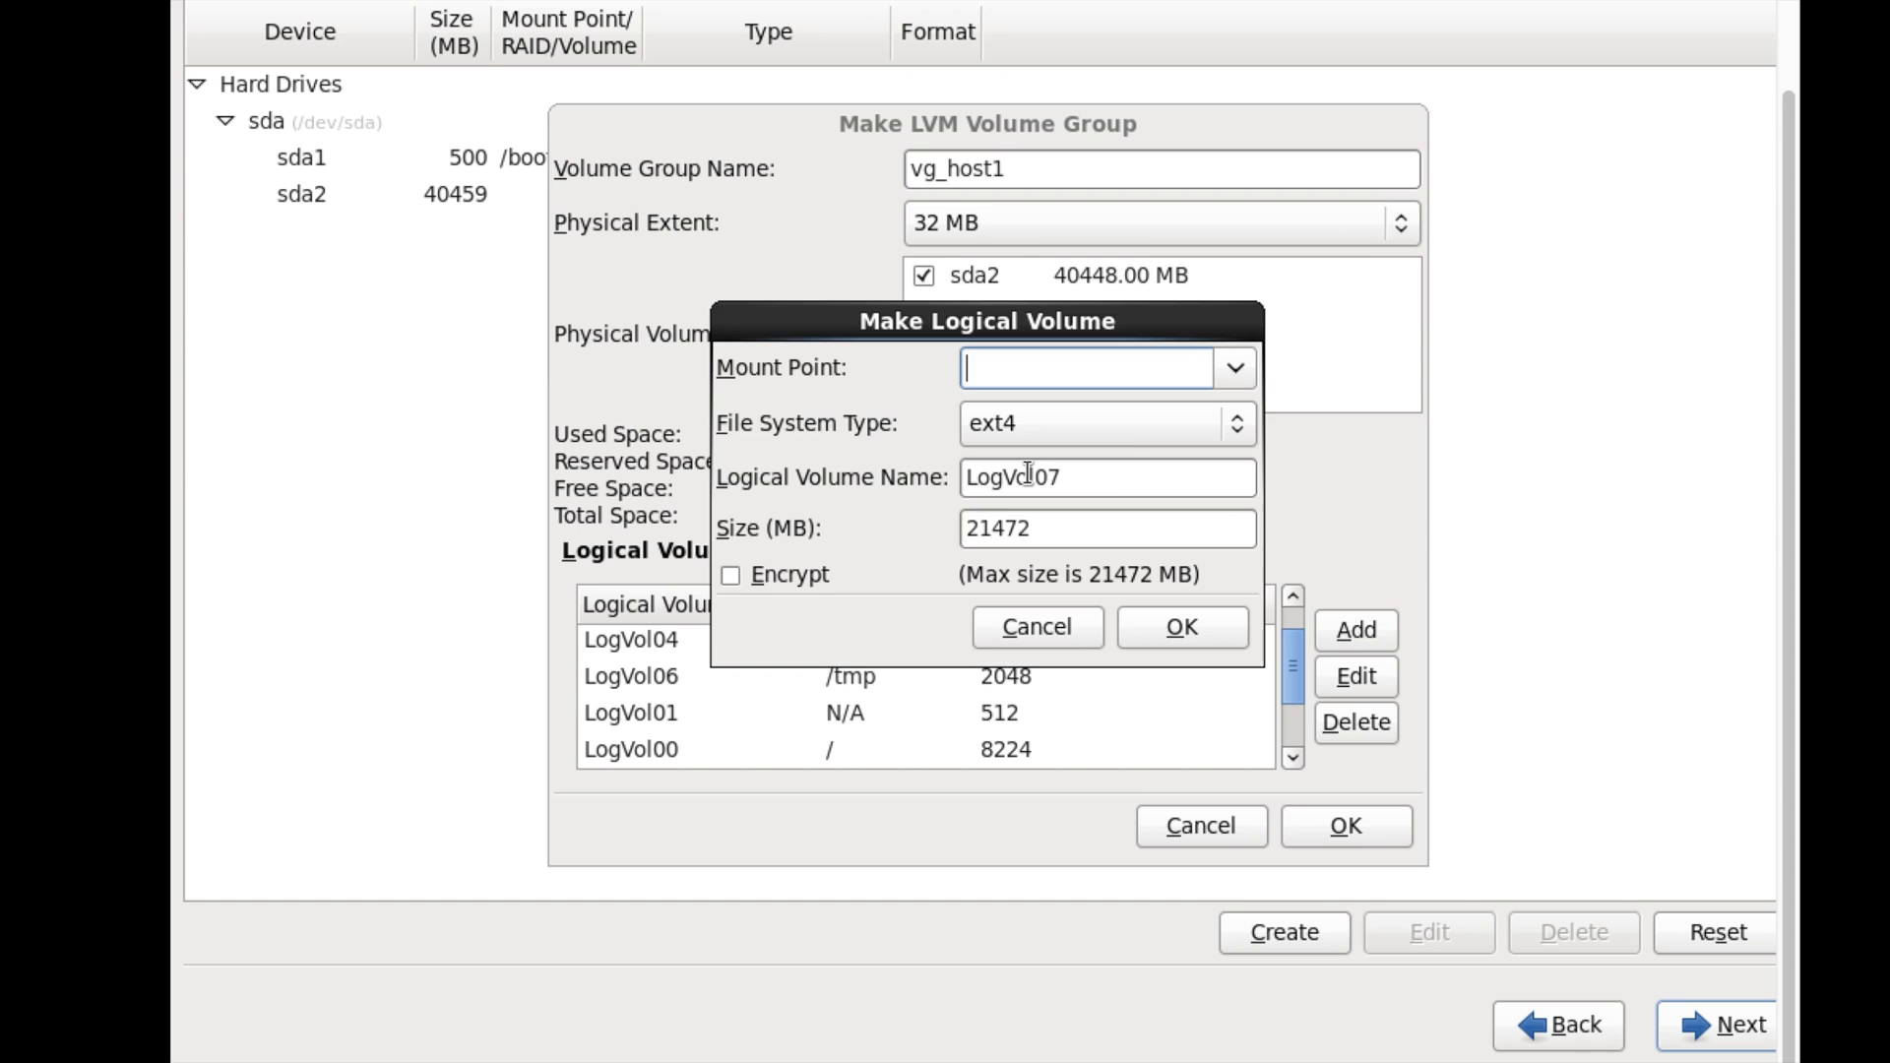
left_click(1235, 368)
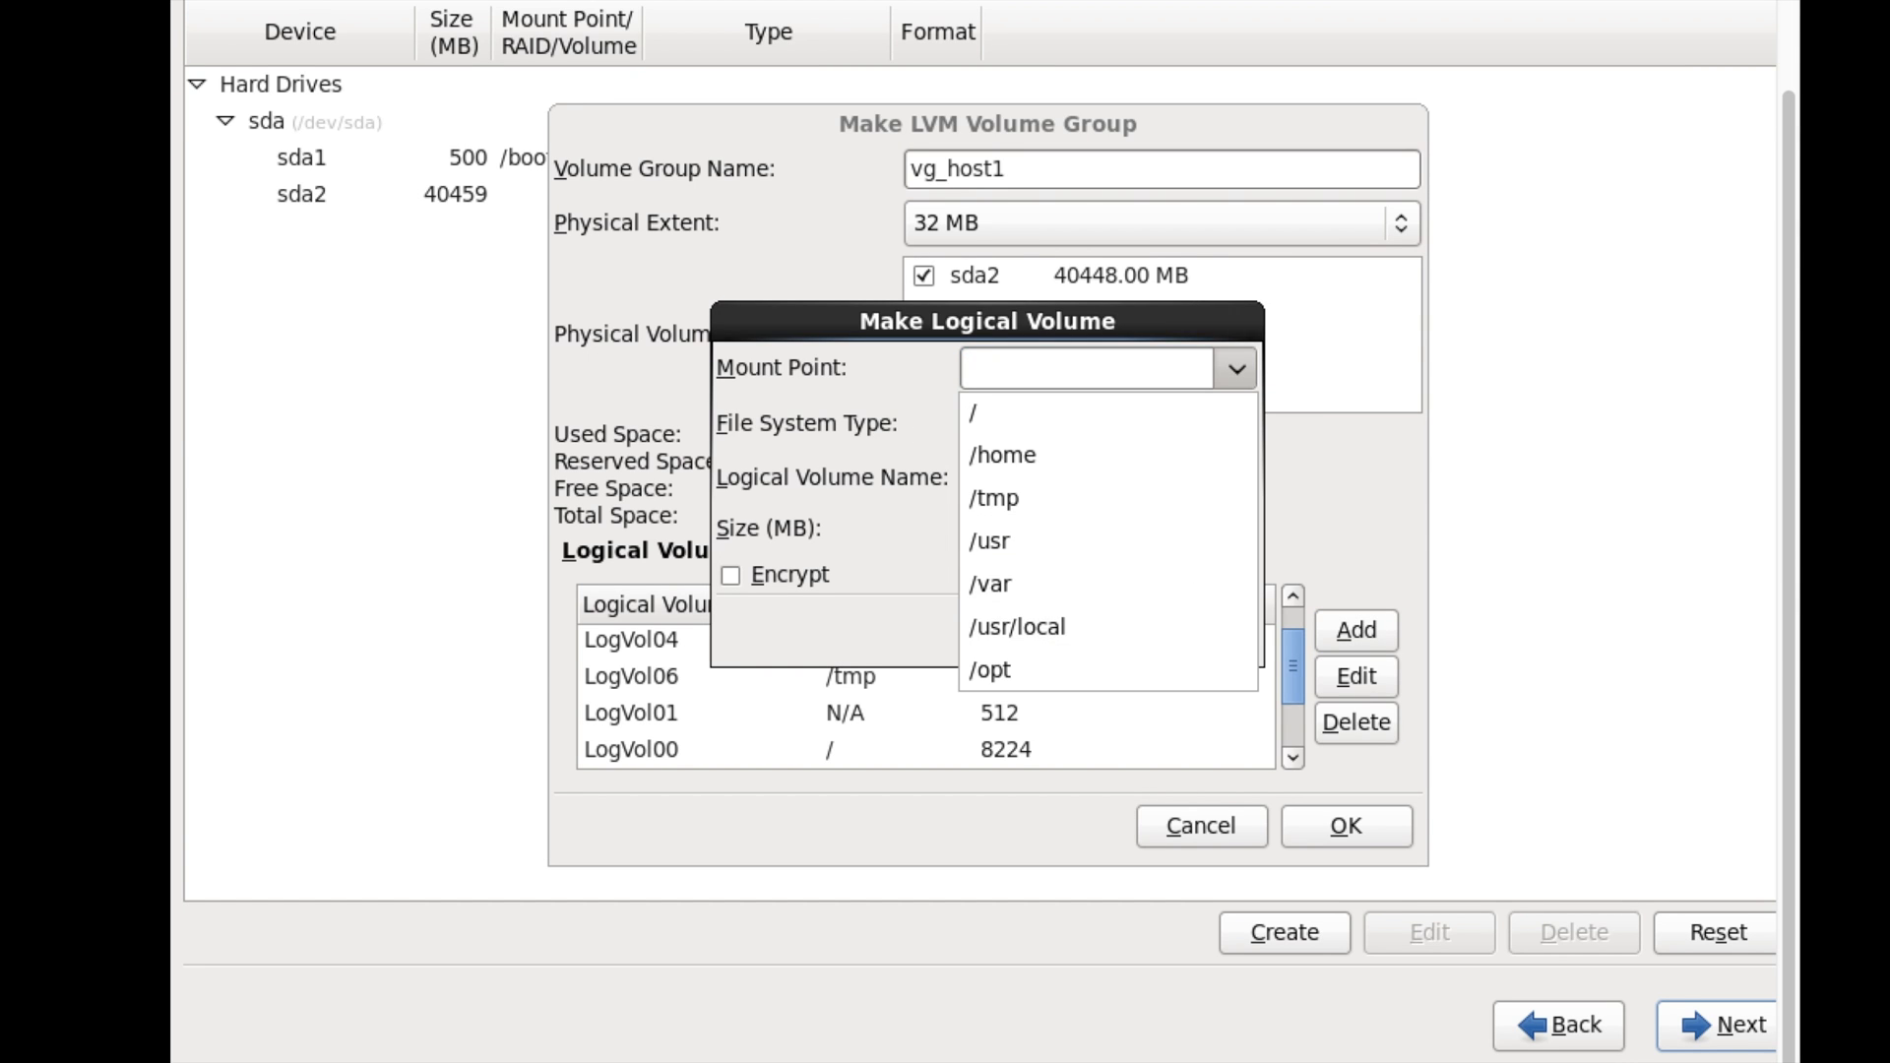
left_click(1010, 669)
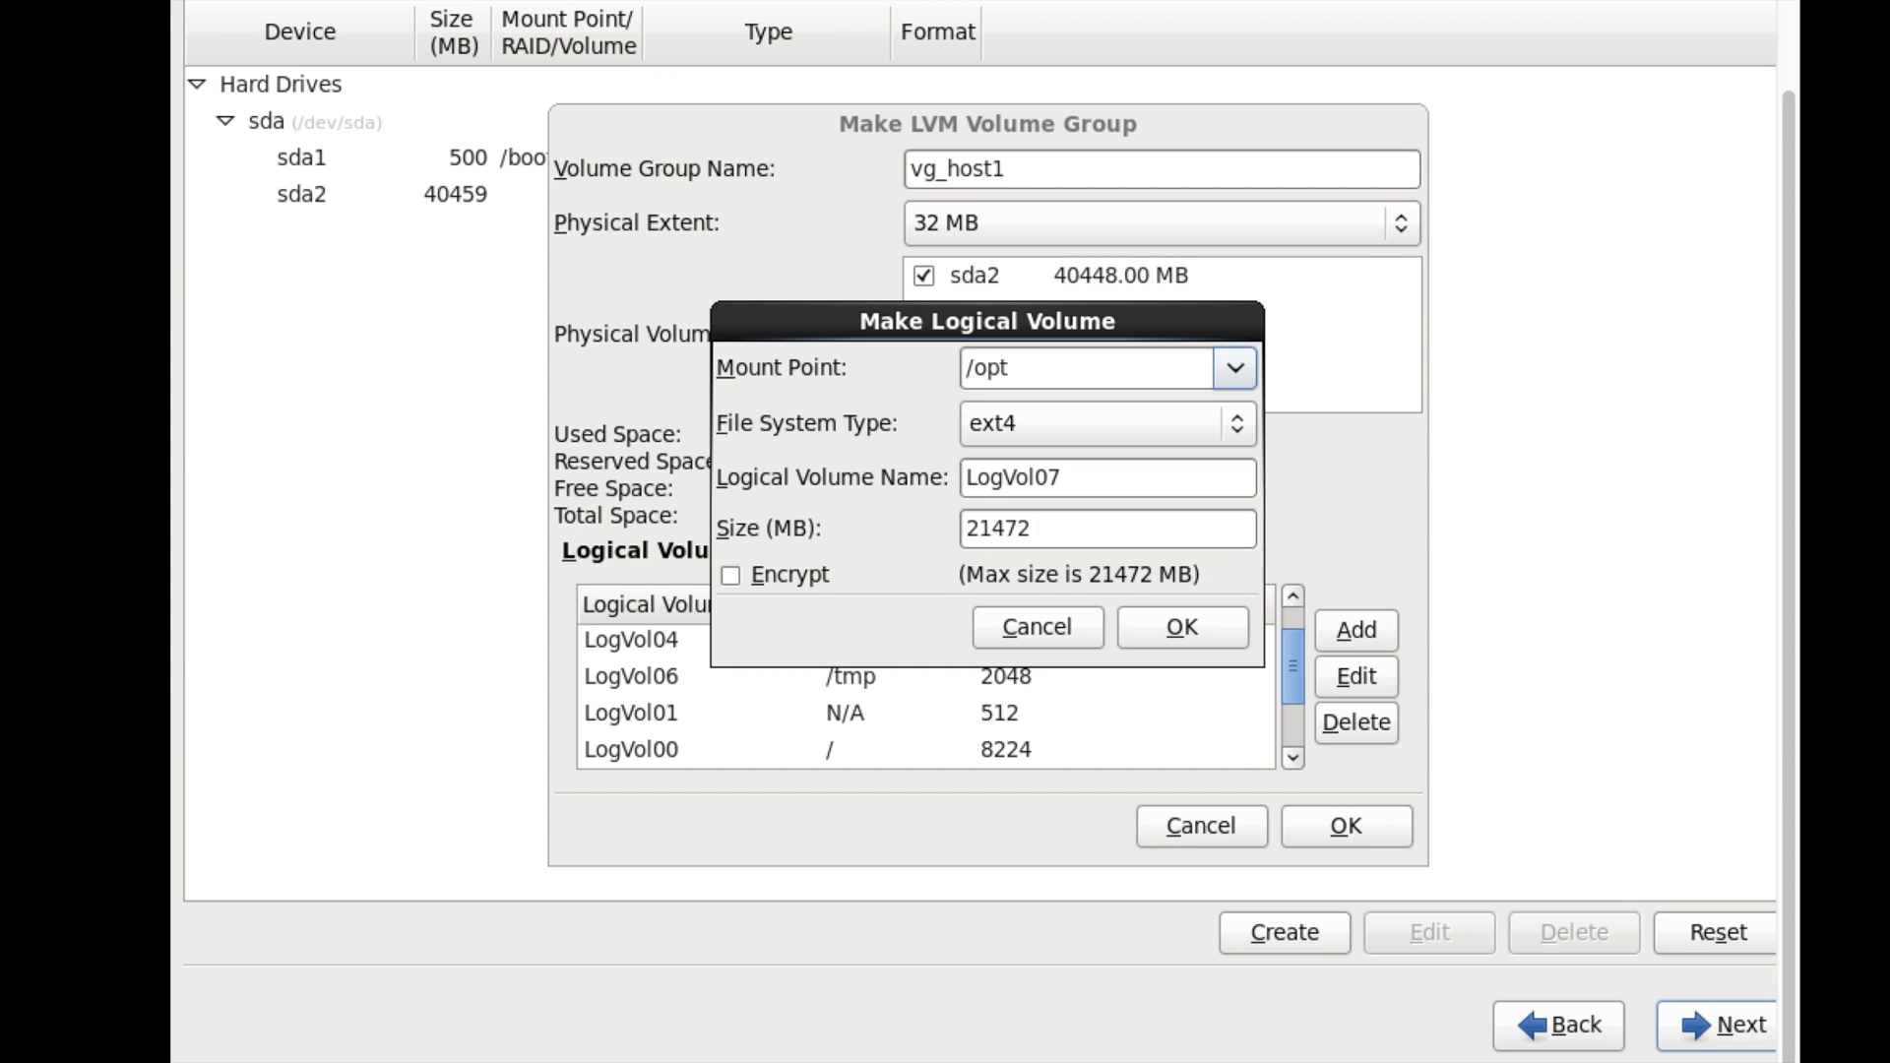
double_click(1057, 528)
type("2048")
left_click(1148, 620)
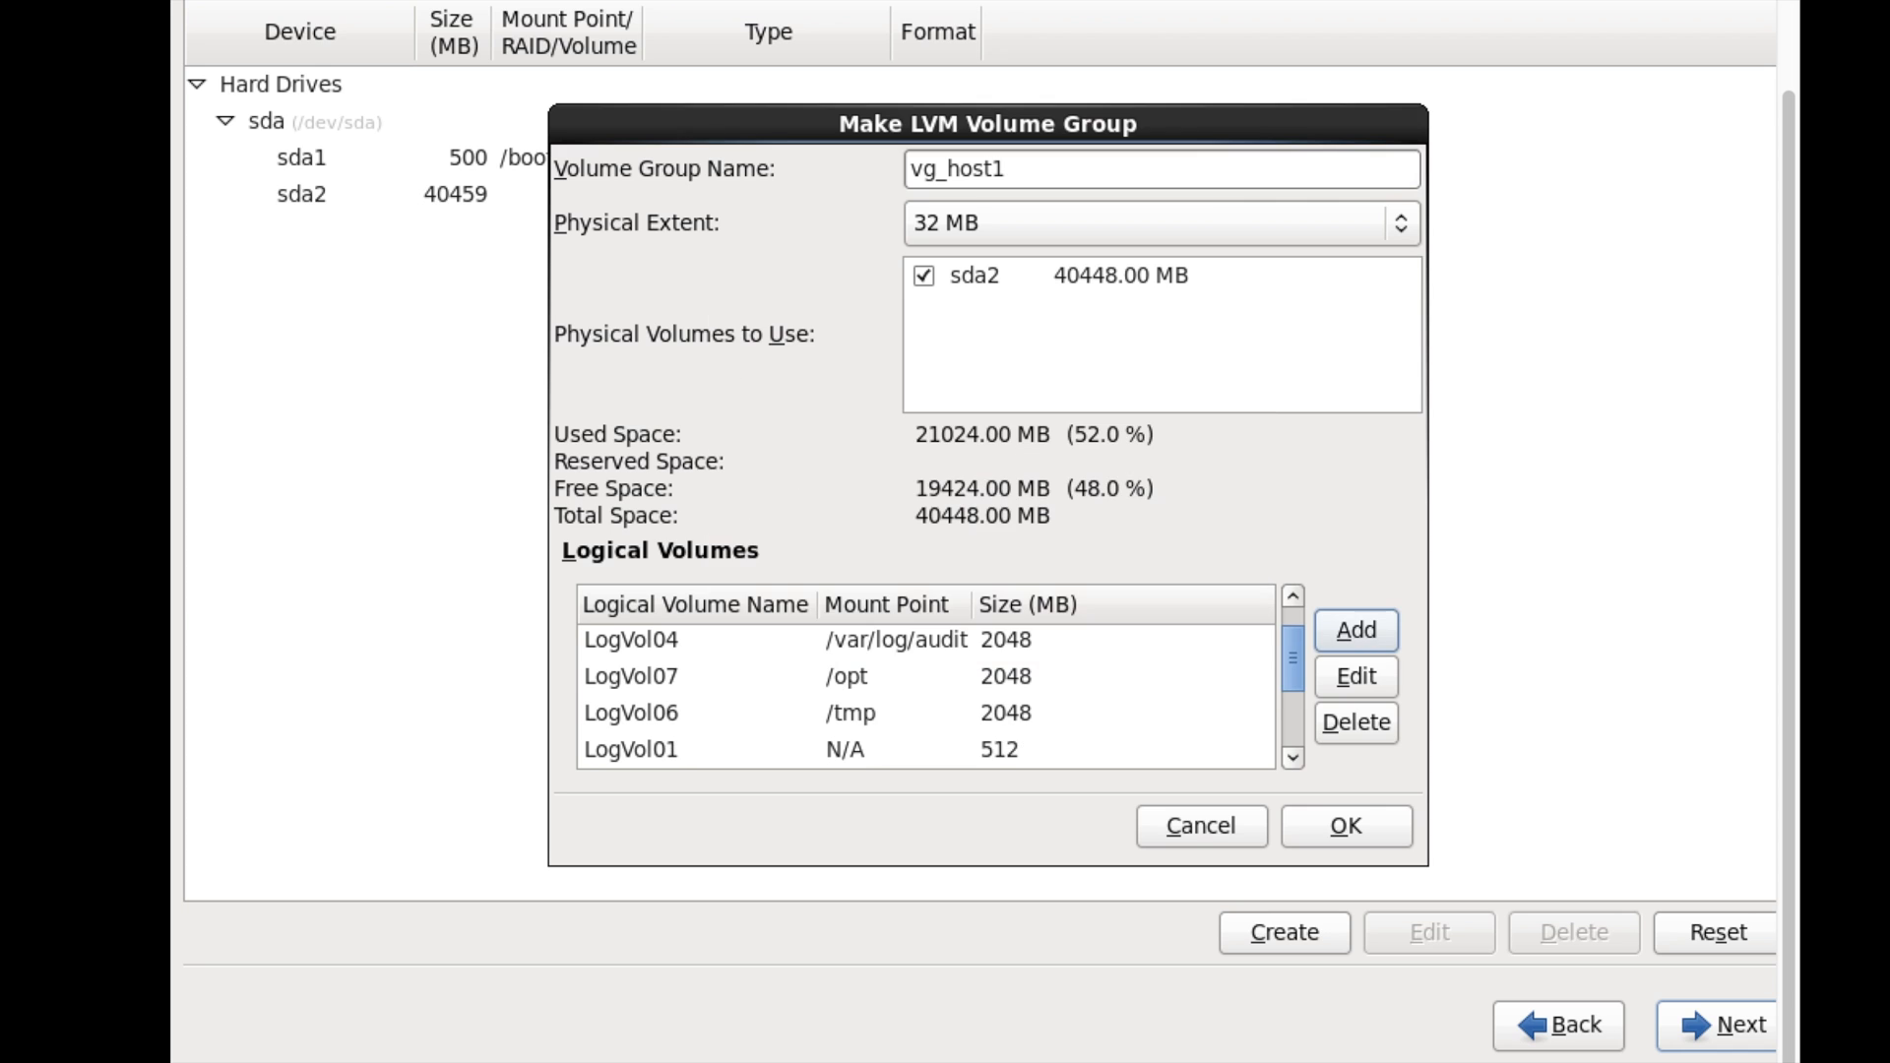
- Accept the vg_host1 volume group layout, move past the partition layout and accept the format warning
left_click_drag(1297, 685, 1289, 611)
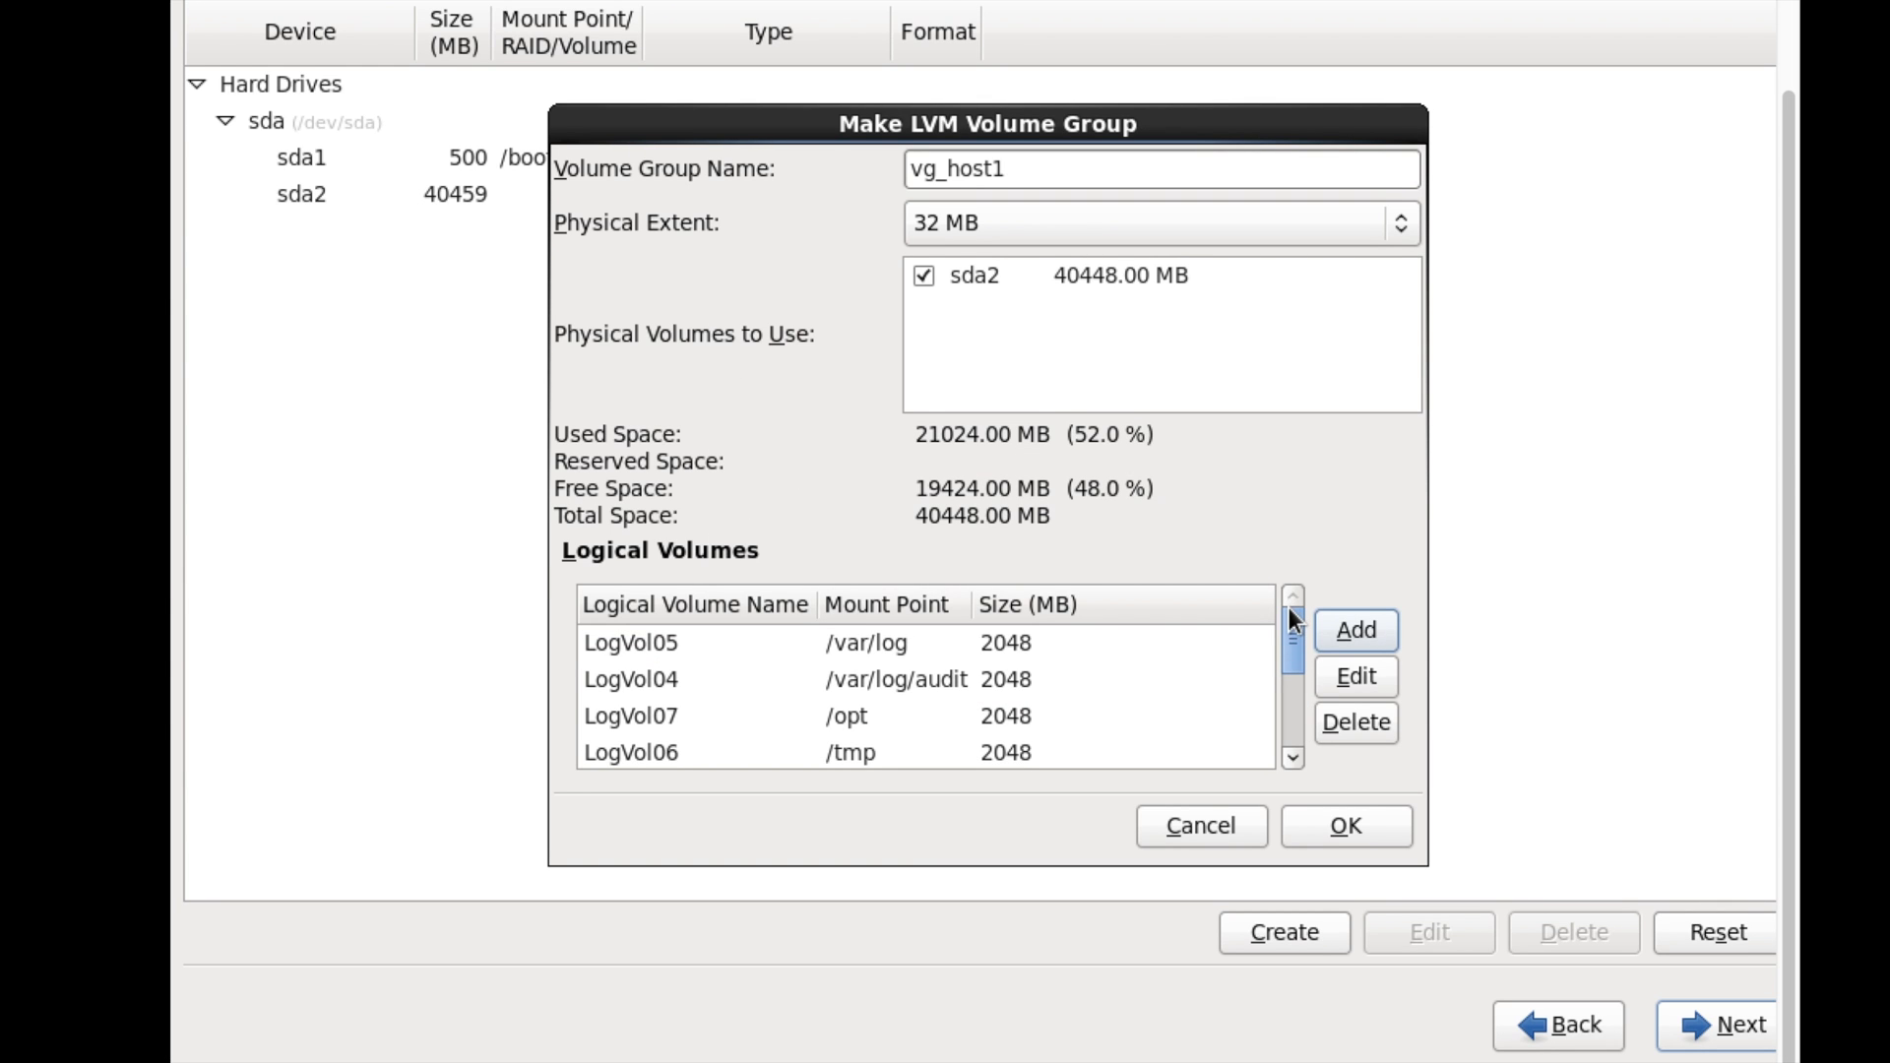
left_click_drag(1284, 658, 1285, 730)
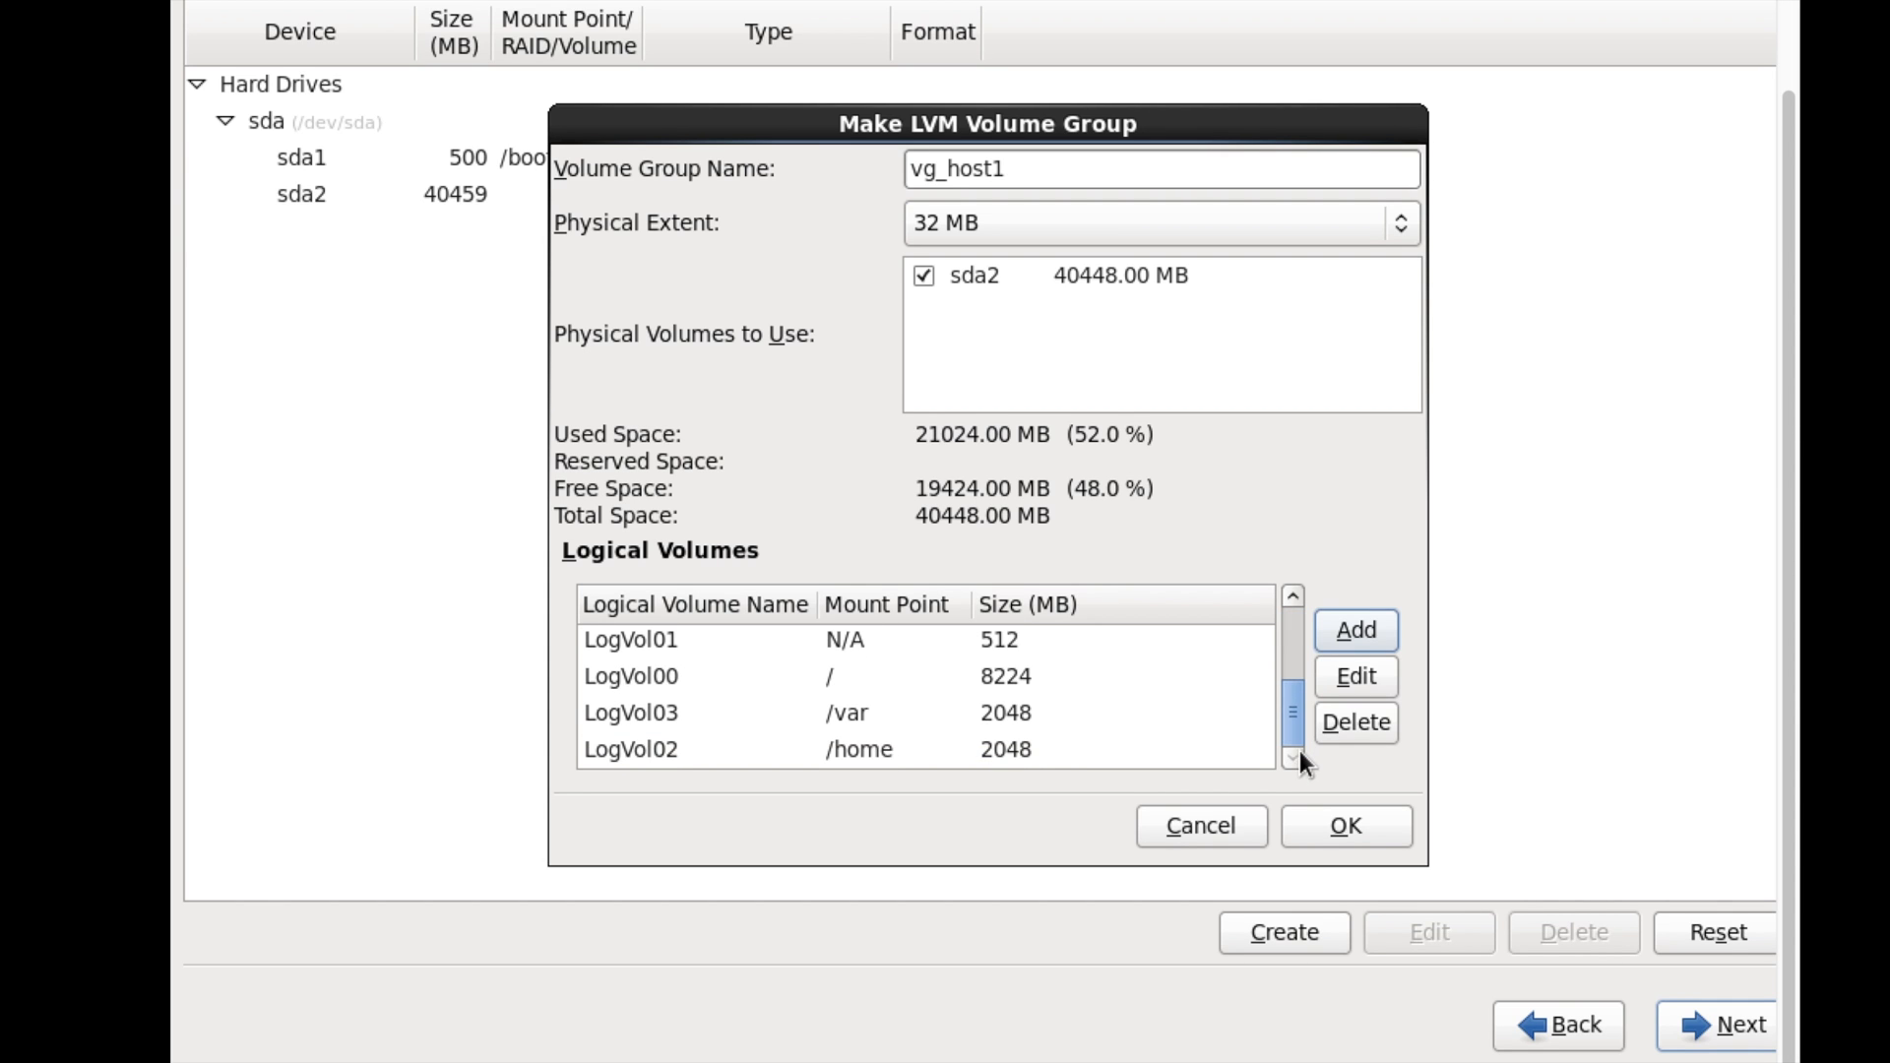
left_click(1345, 828)
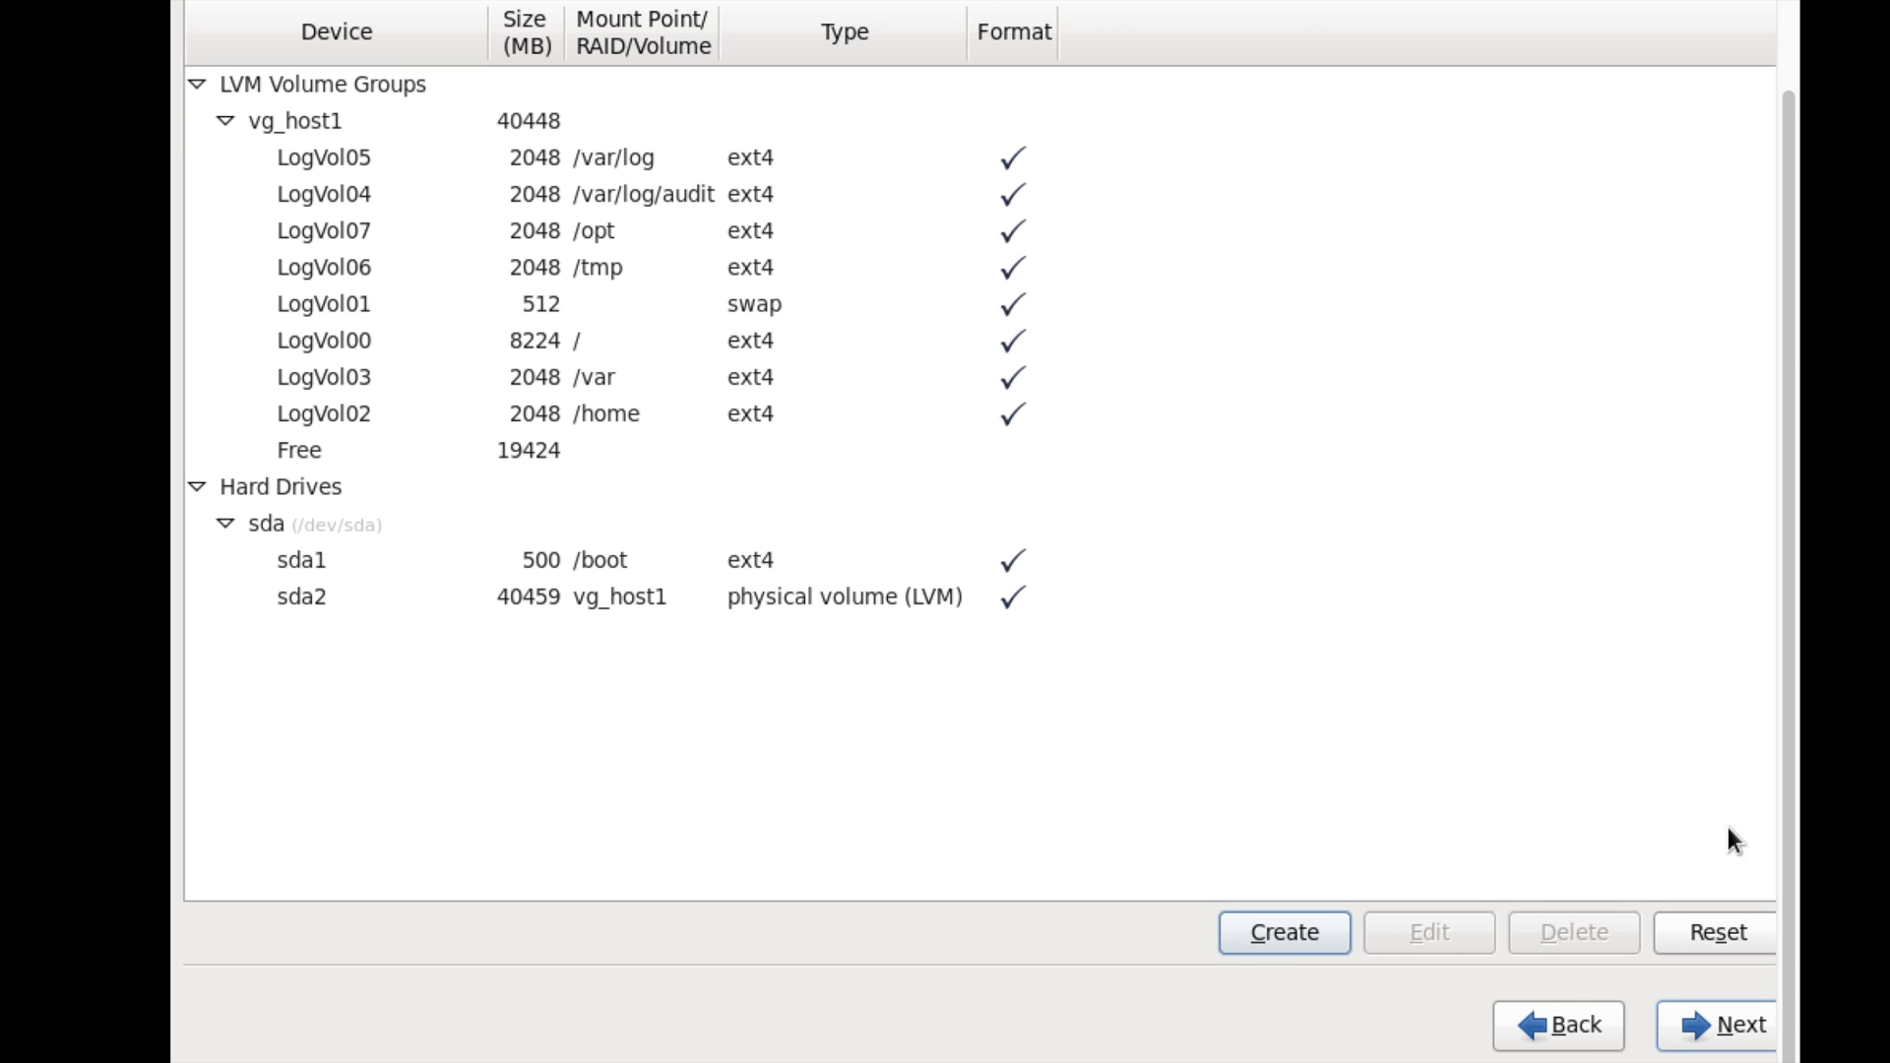
left_click(1700, 1031)
key("Return")
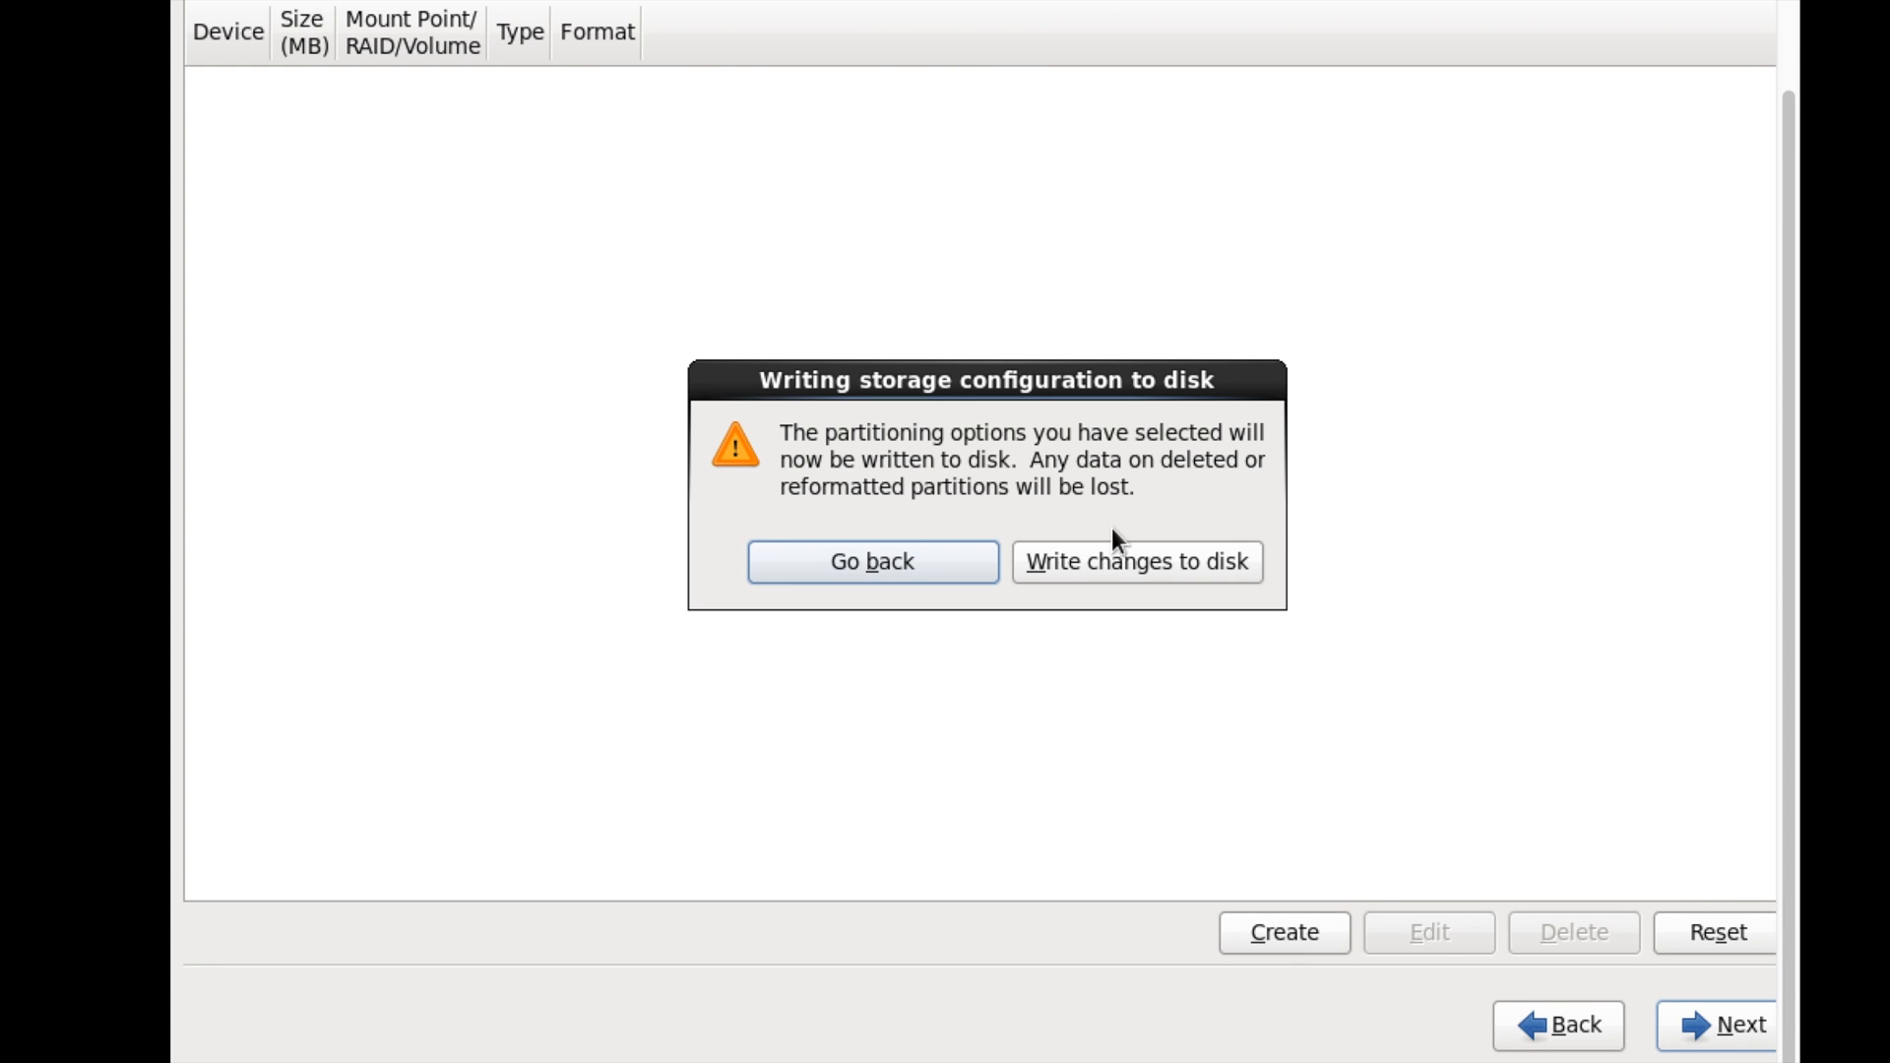
- Confirm writing the partition changes to disk
left_click(1120, 560)
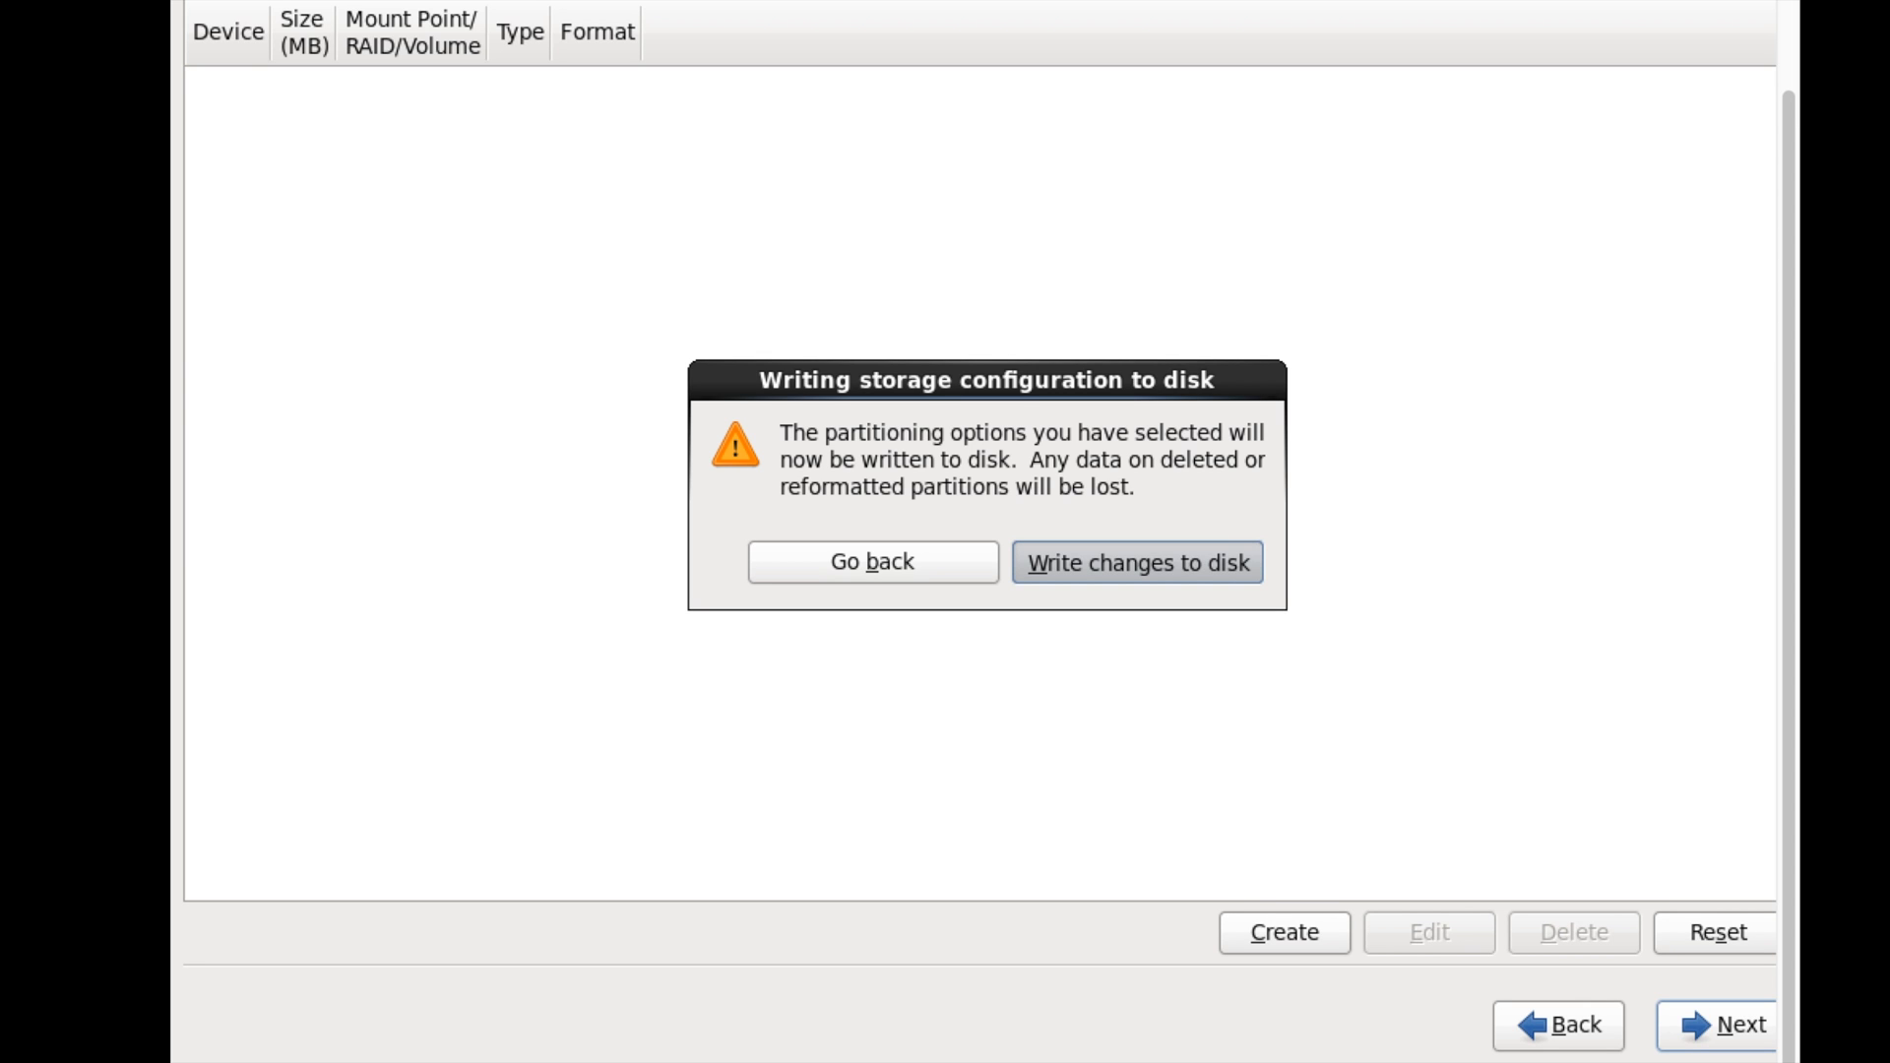
left_click(1117, 556)
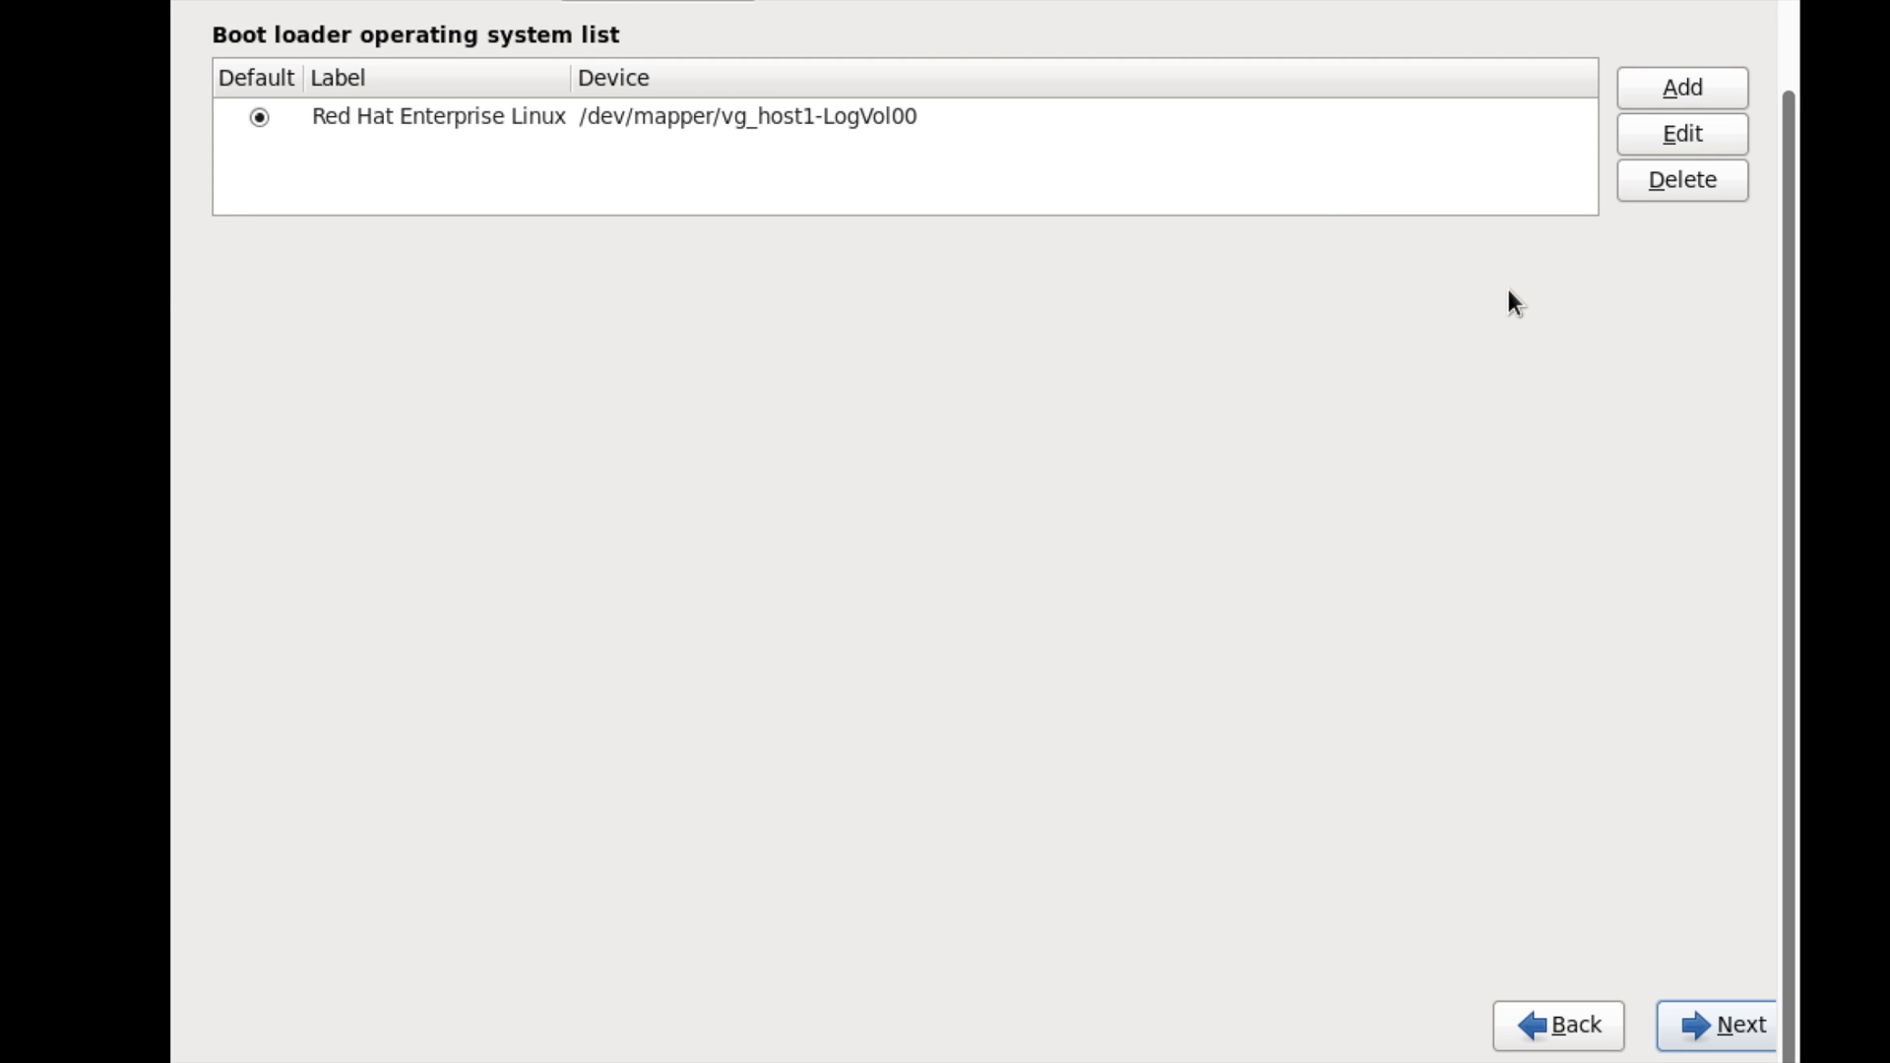
- Enable a boot loader password, enter and confirm it, then continue to software selection
scroll(1509, 288, "up", 2)
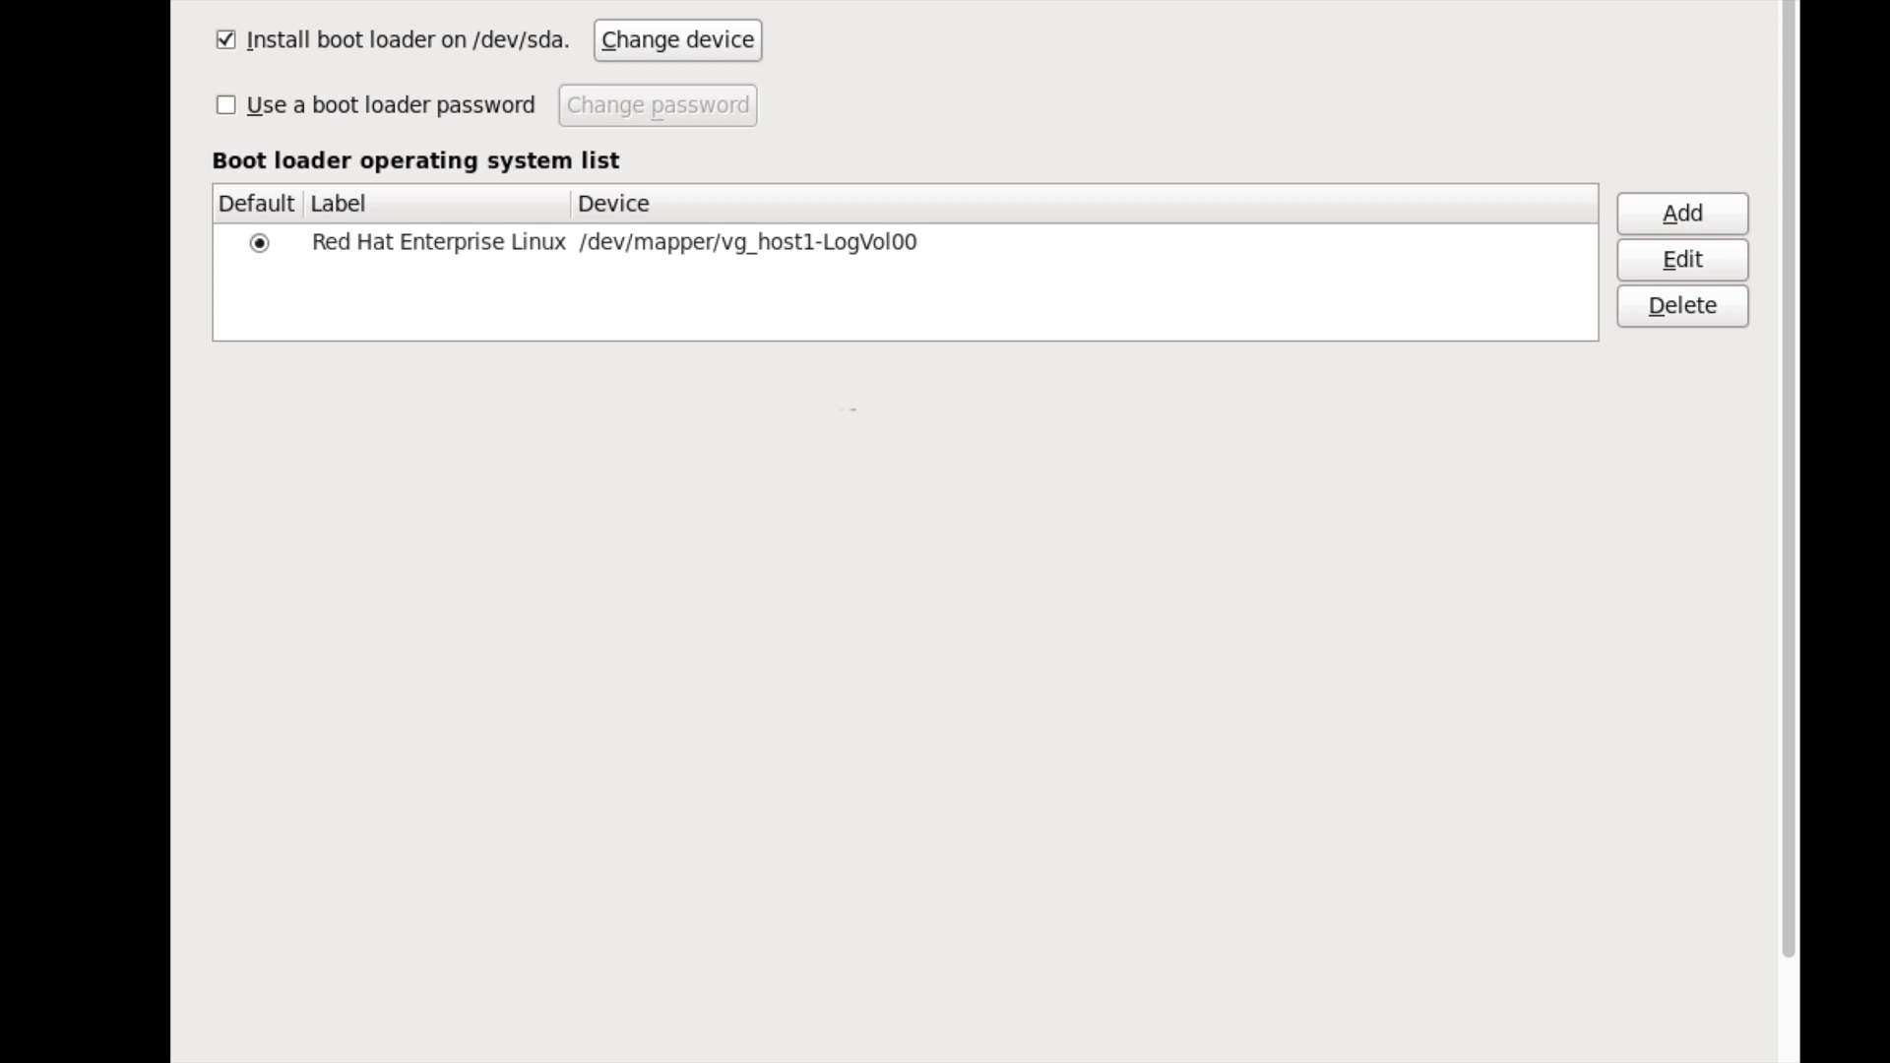
left_click(386, 99)
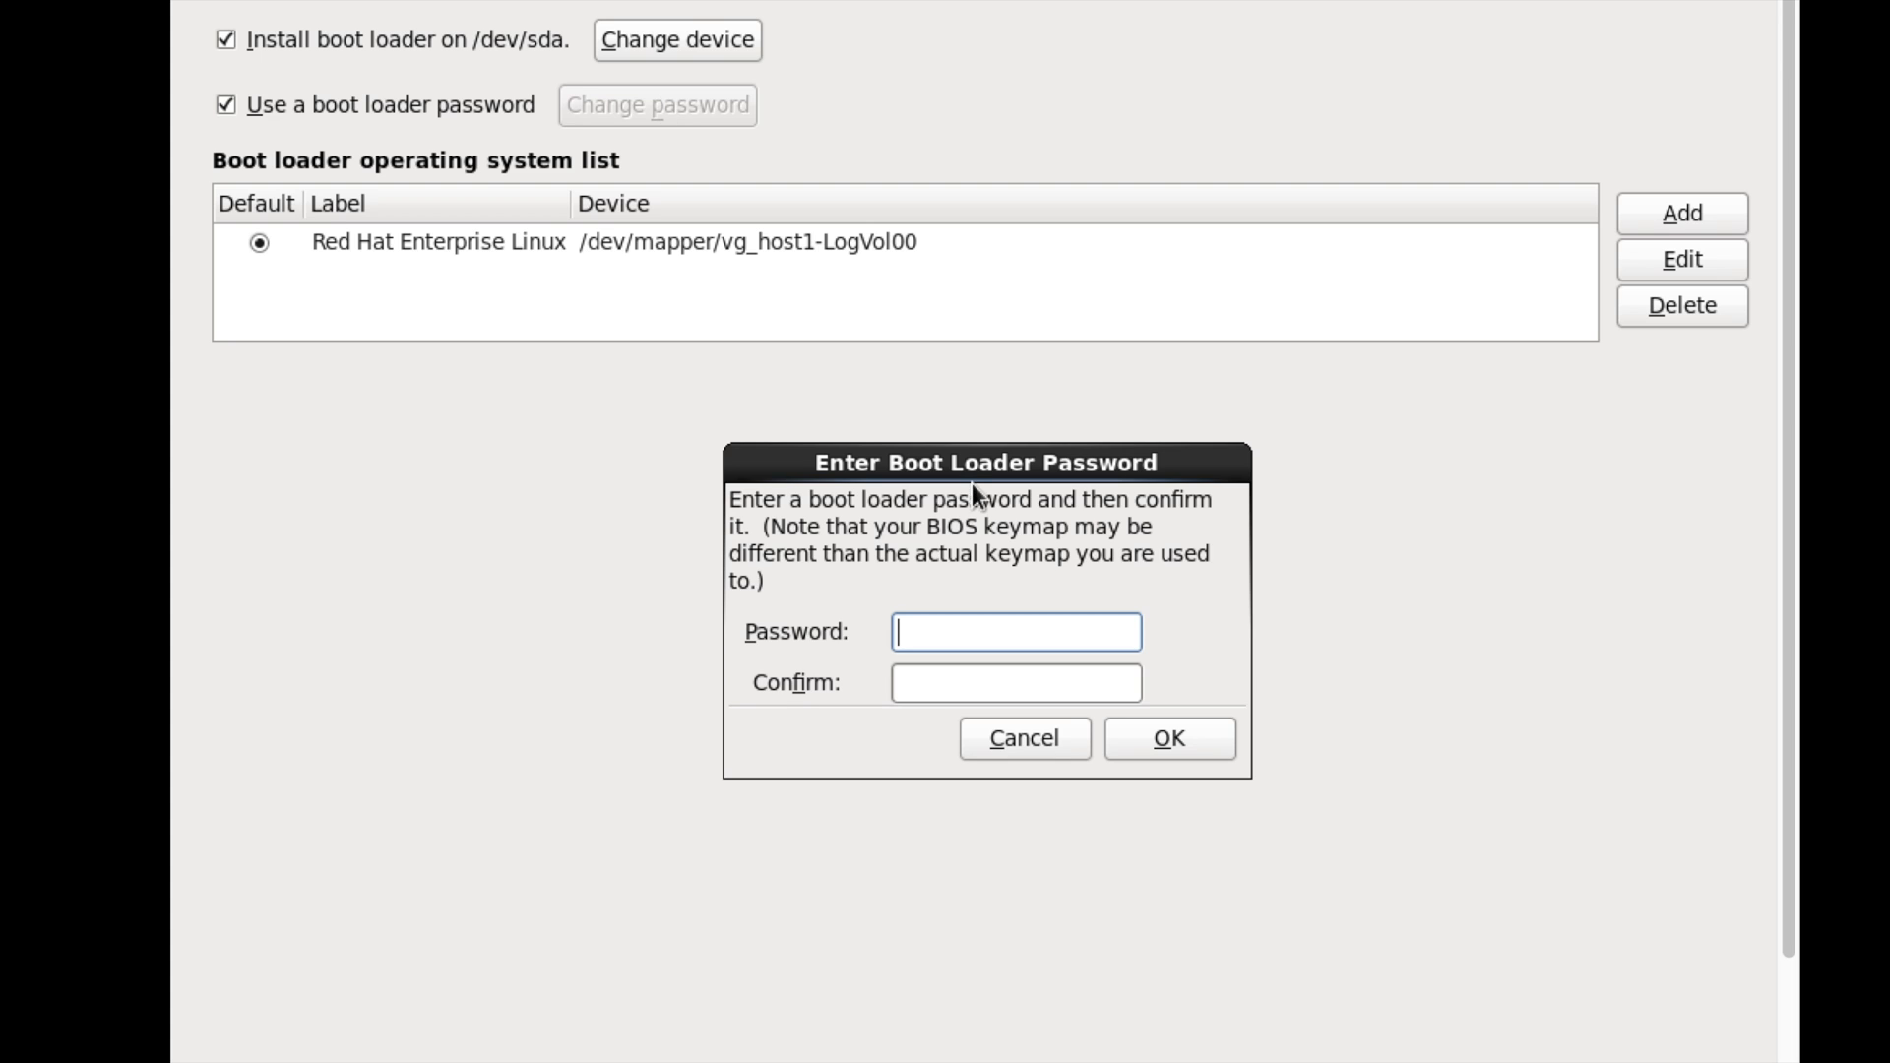
type("redhat")
key("Tab")
type("redhat")
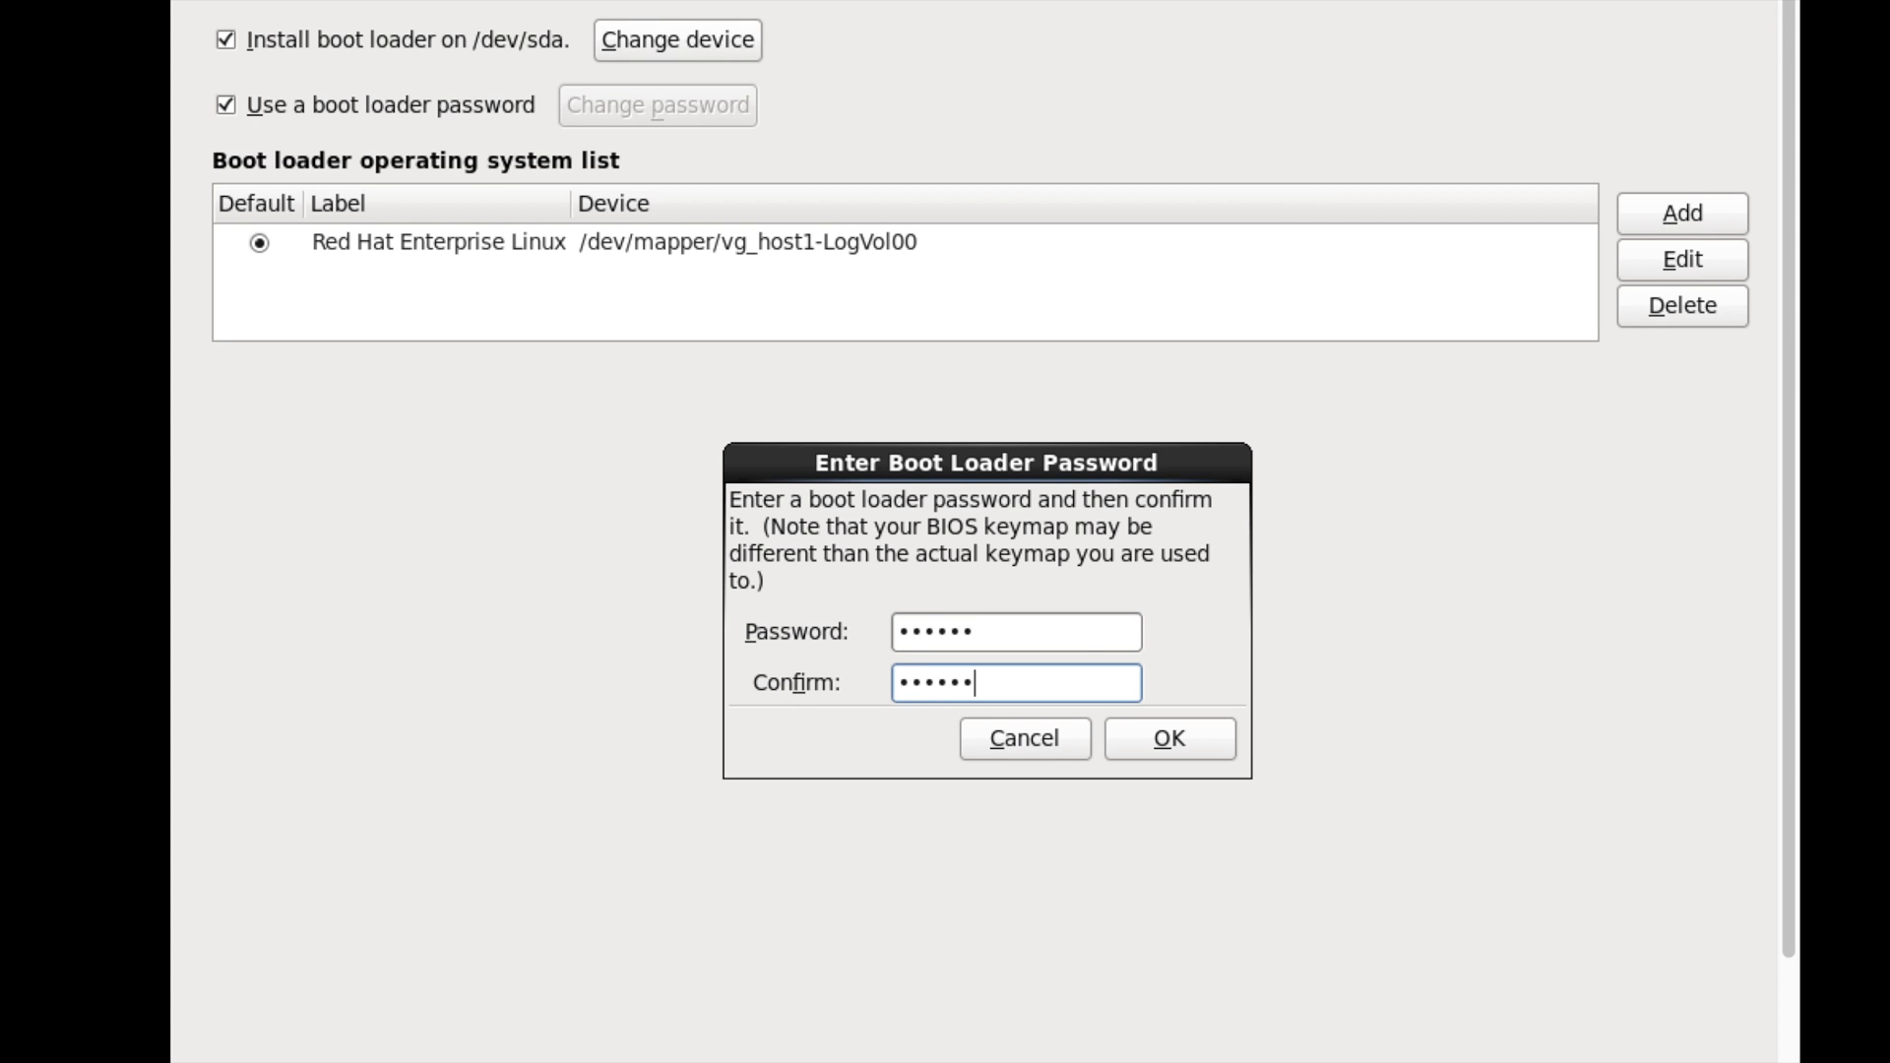
left_click(1168, 736)
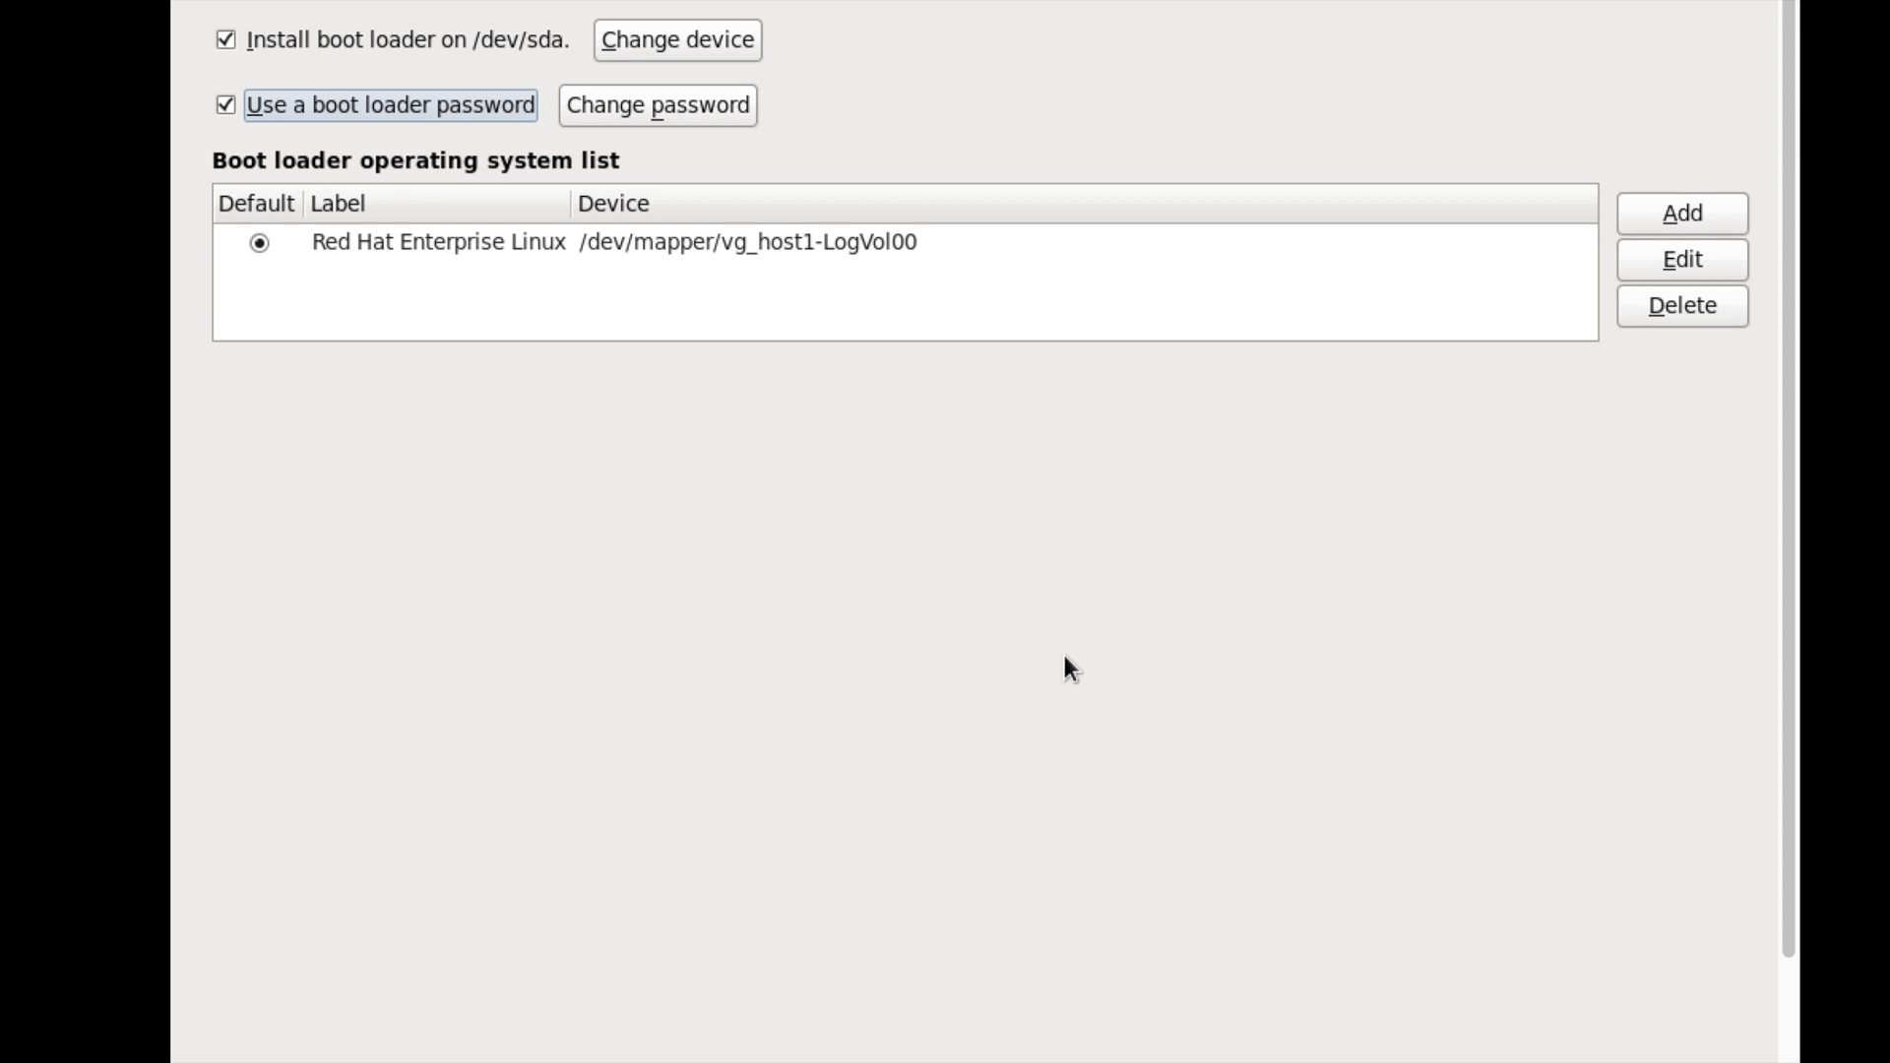
scroll(1068, 667, "down", 2)
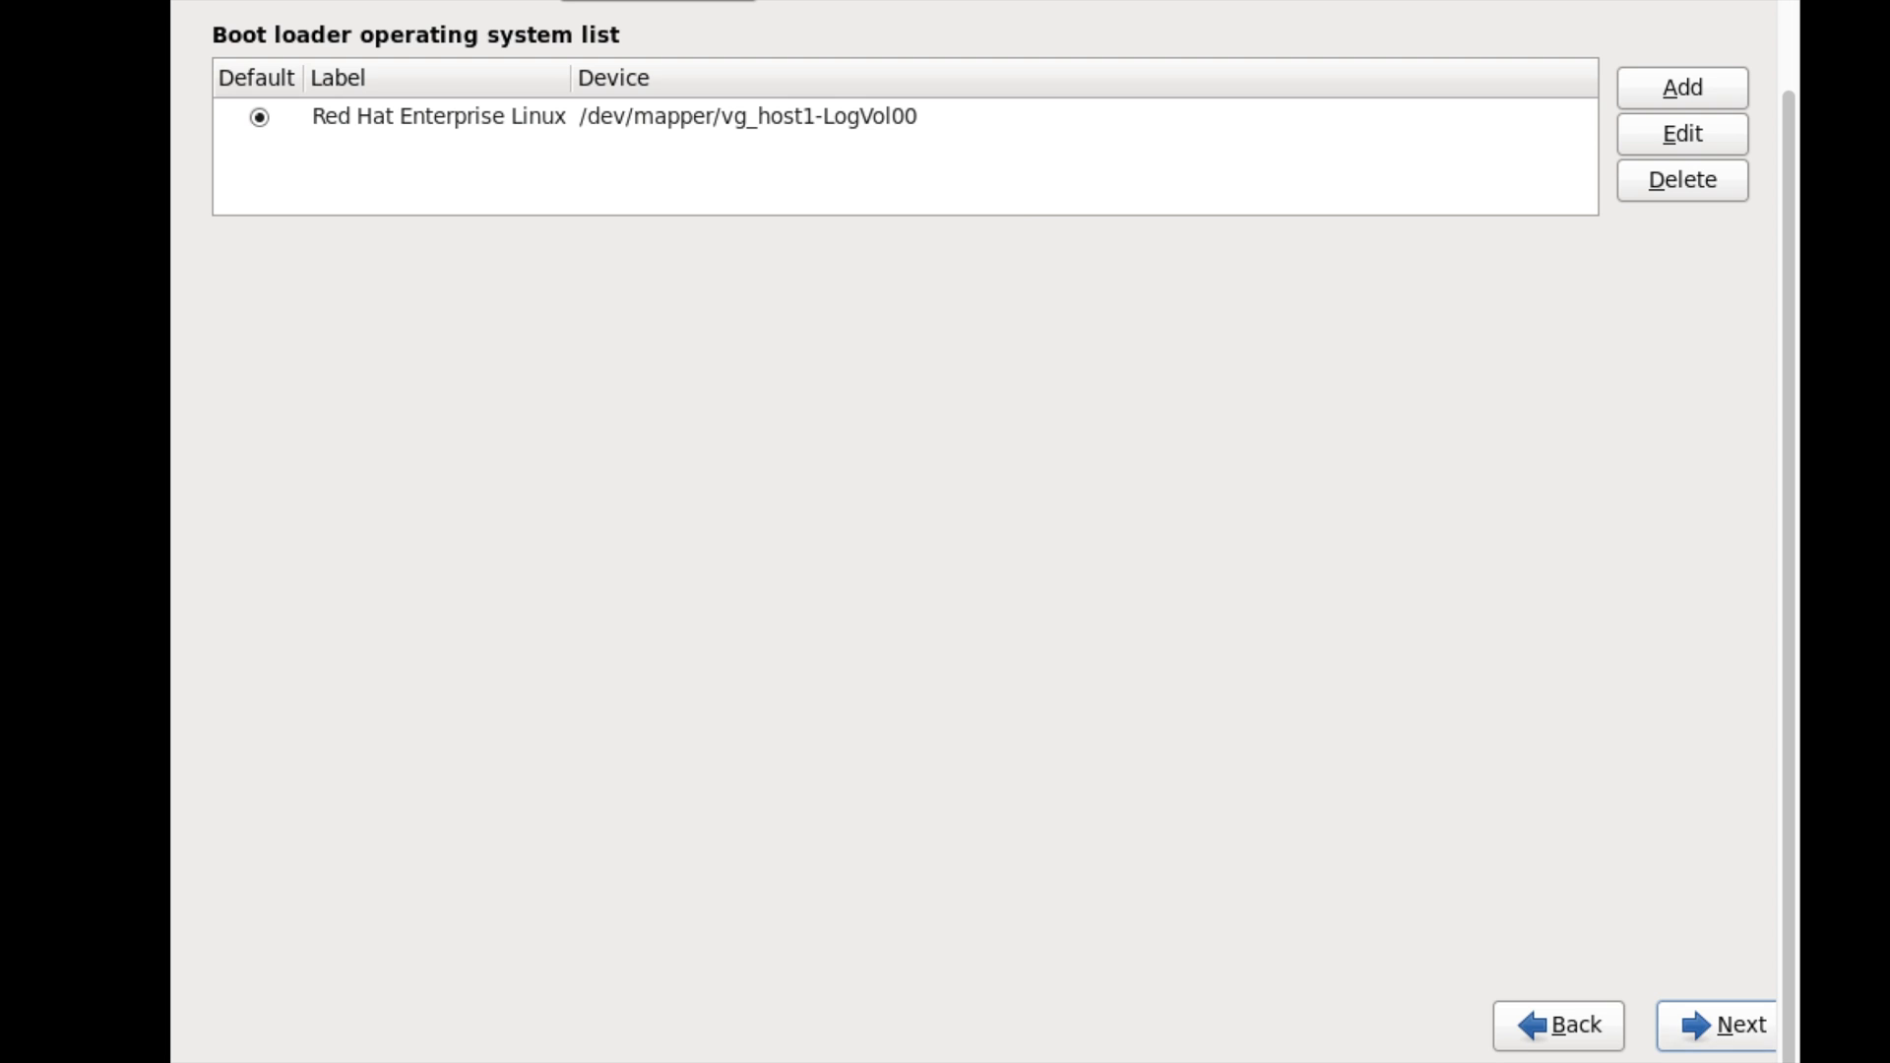
left_click(1737, 1042)
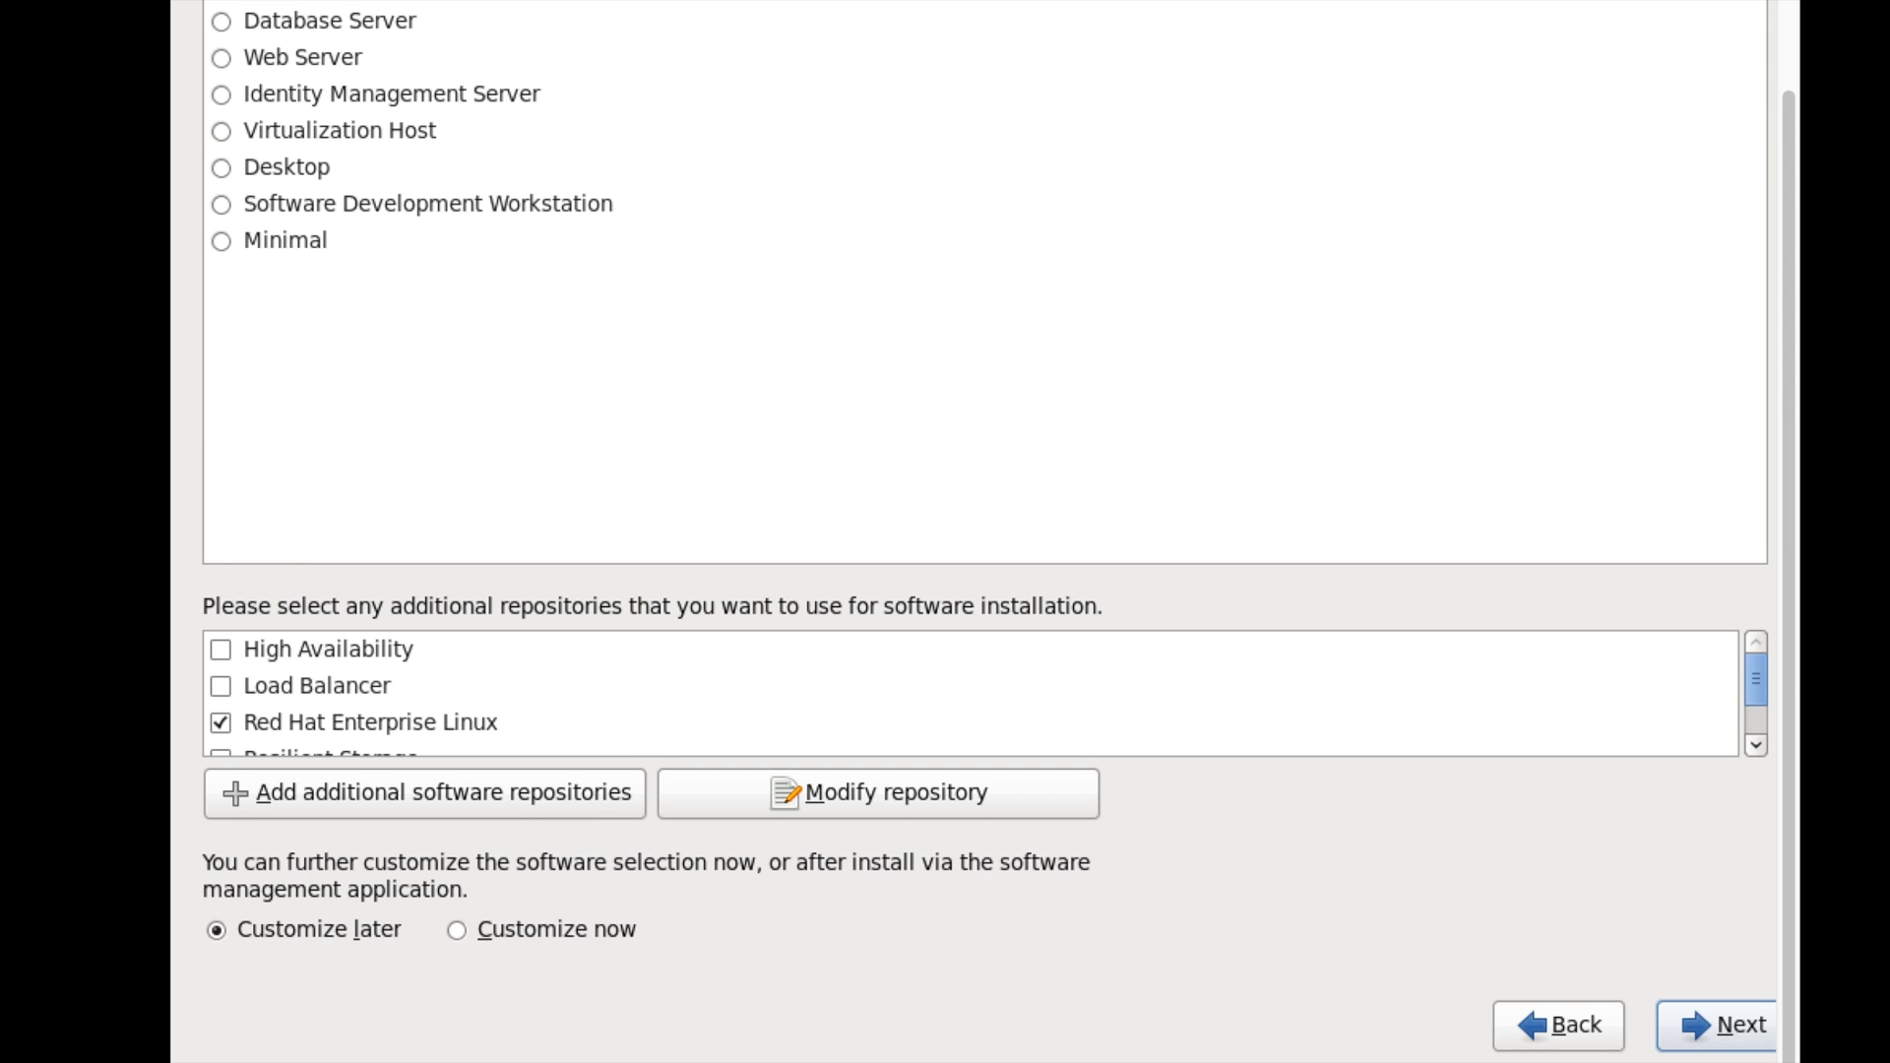
- With the Red Hat Enterprise Linux repository selected, choose Customize now and proceed
left_click(233, 0)
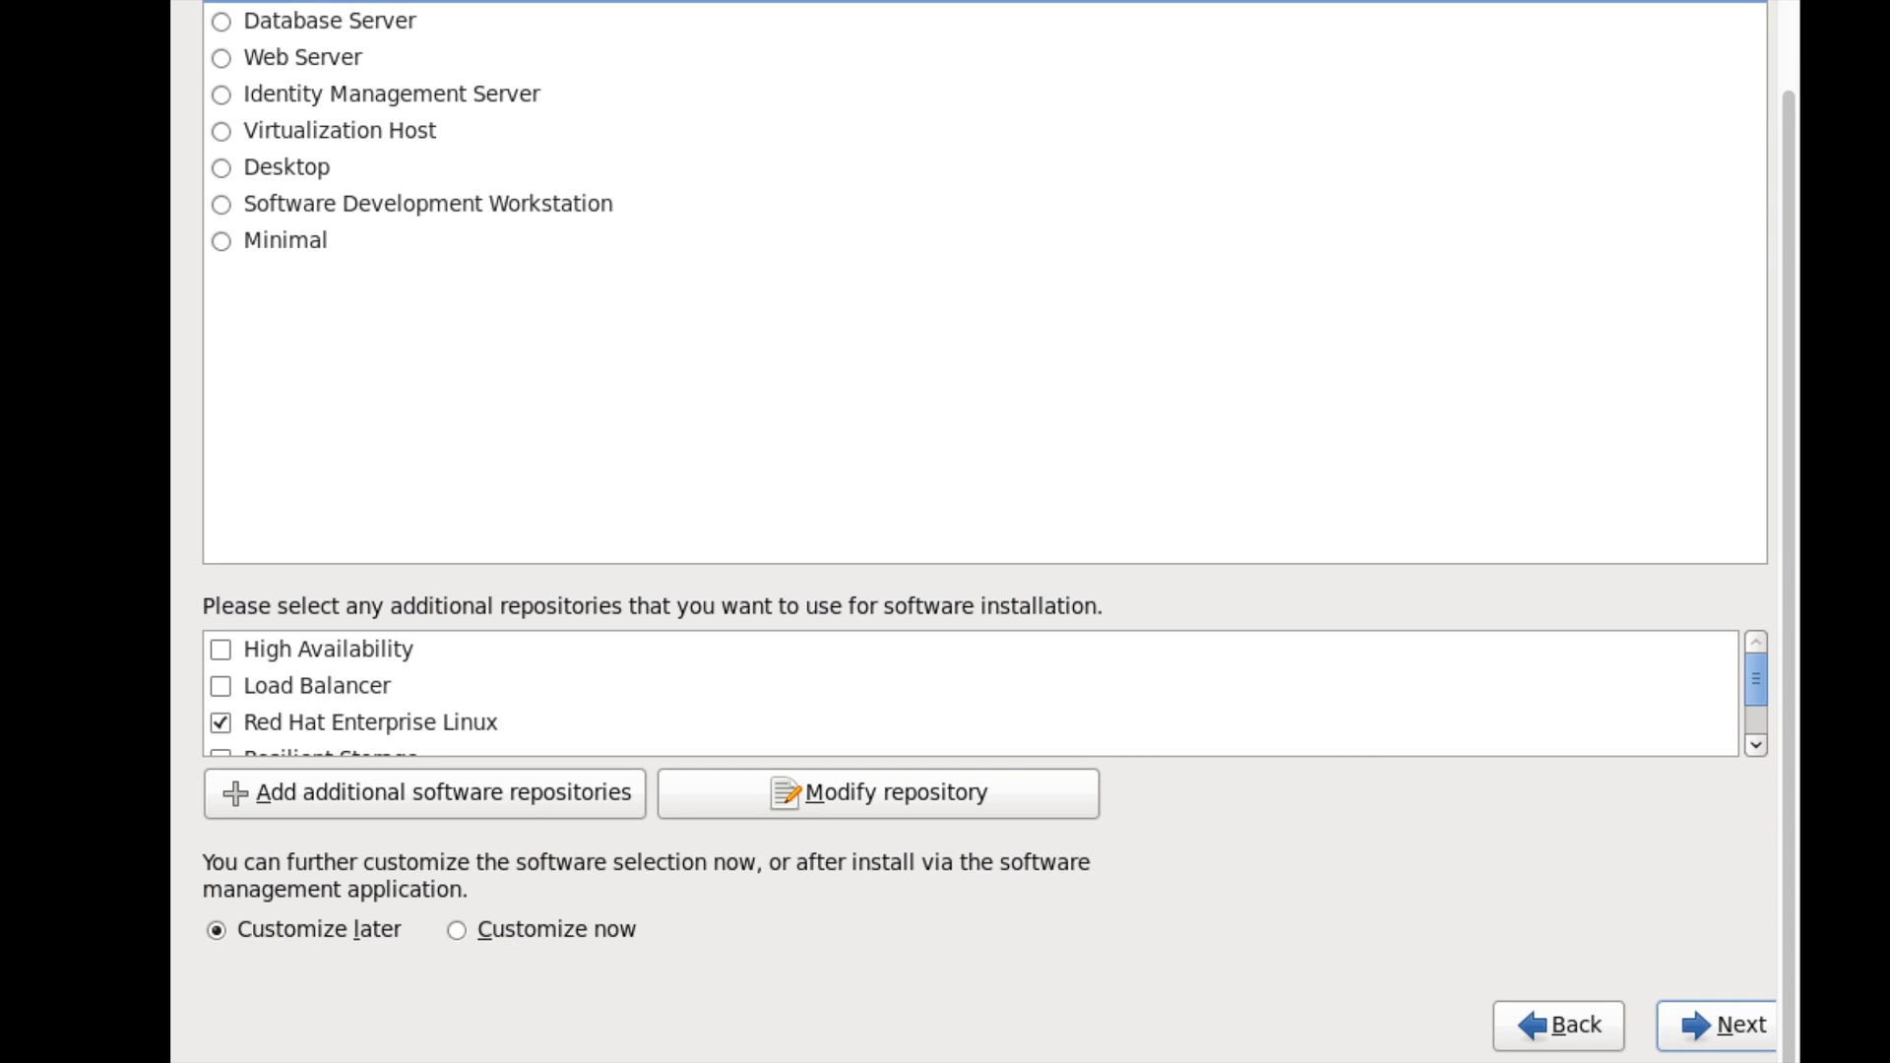
left_click(402, 724)
key("alt+c")
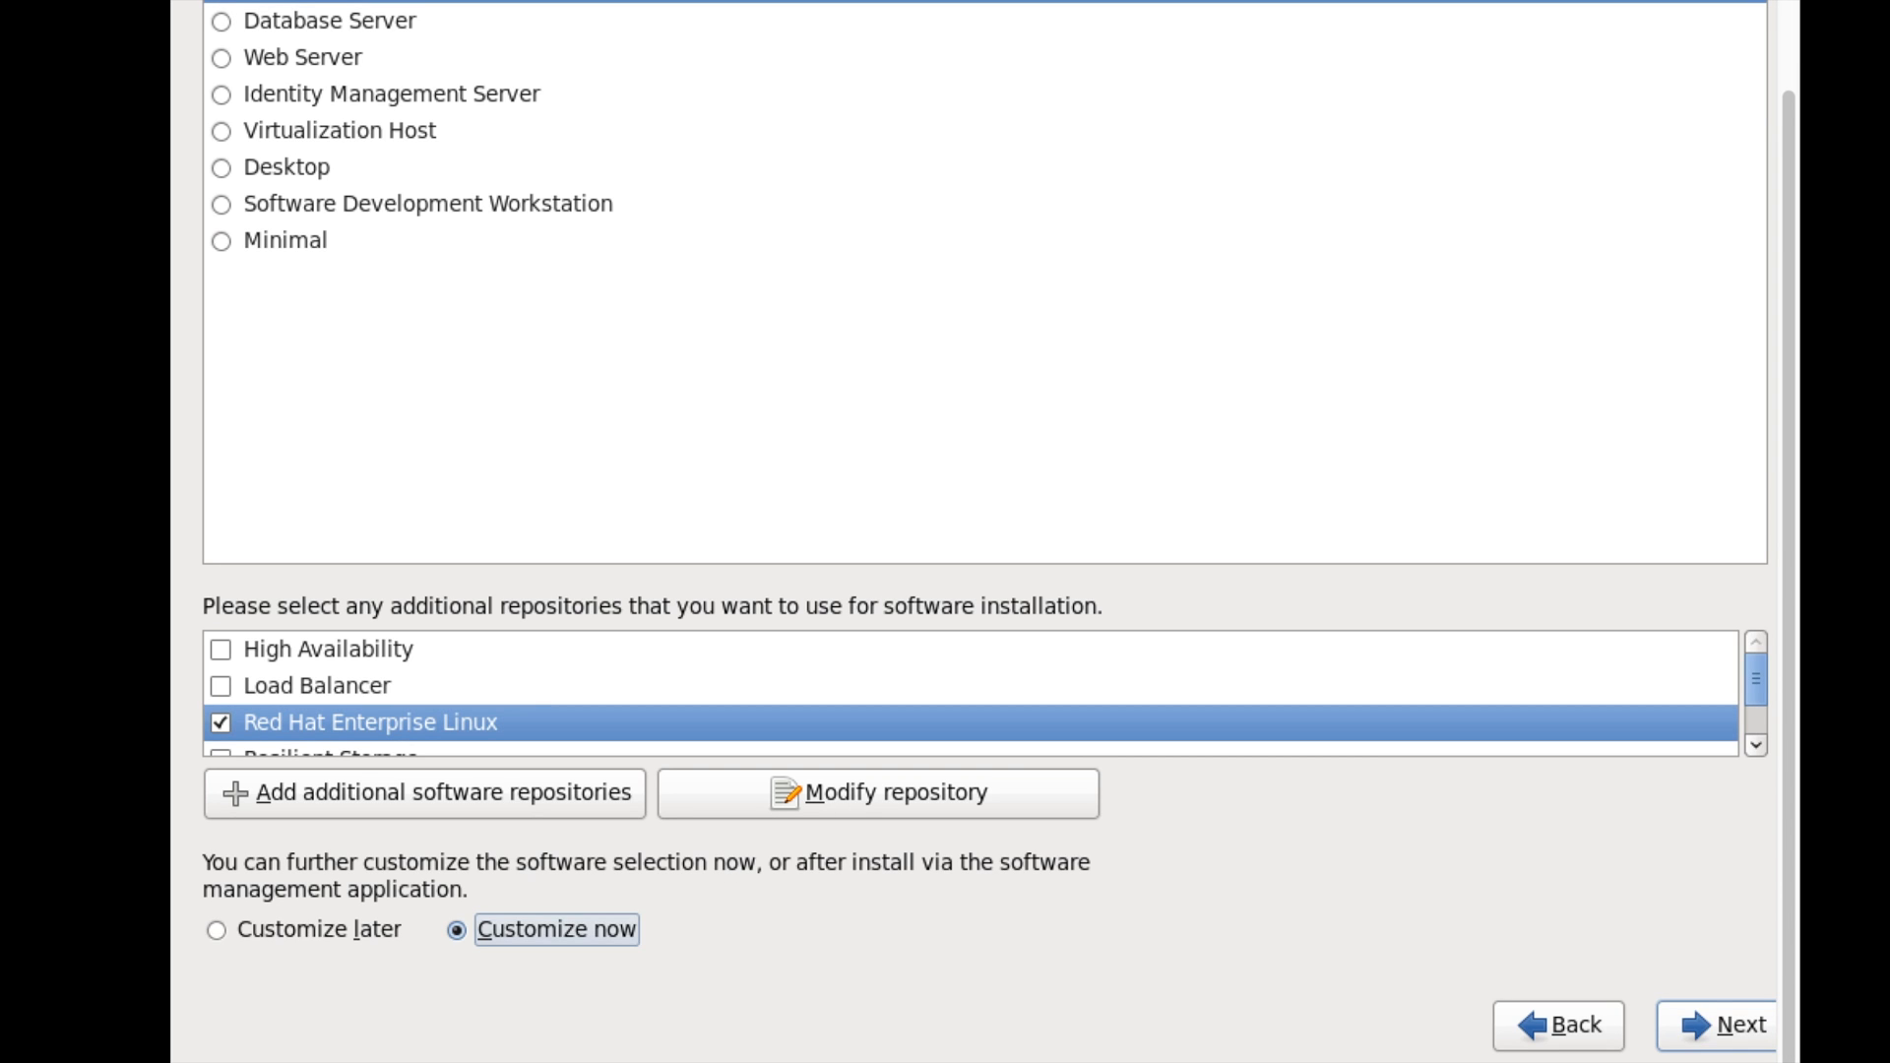
key("alt+n")
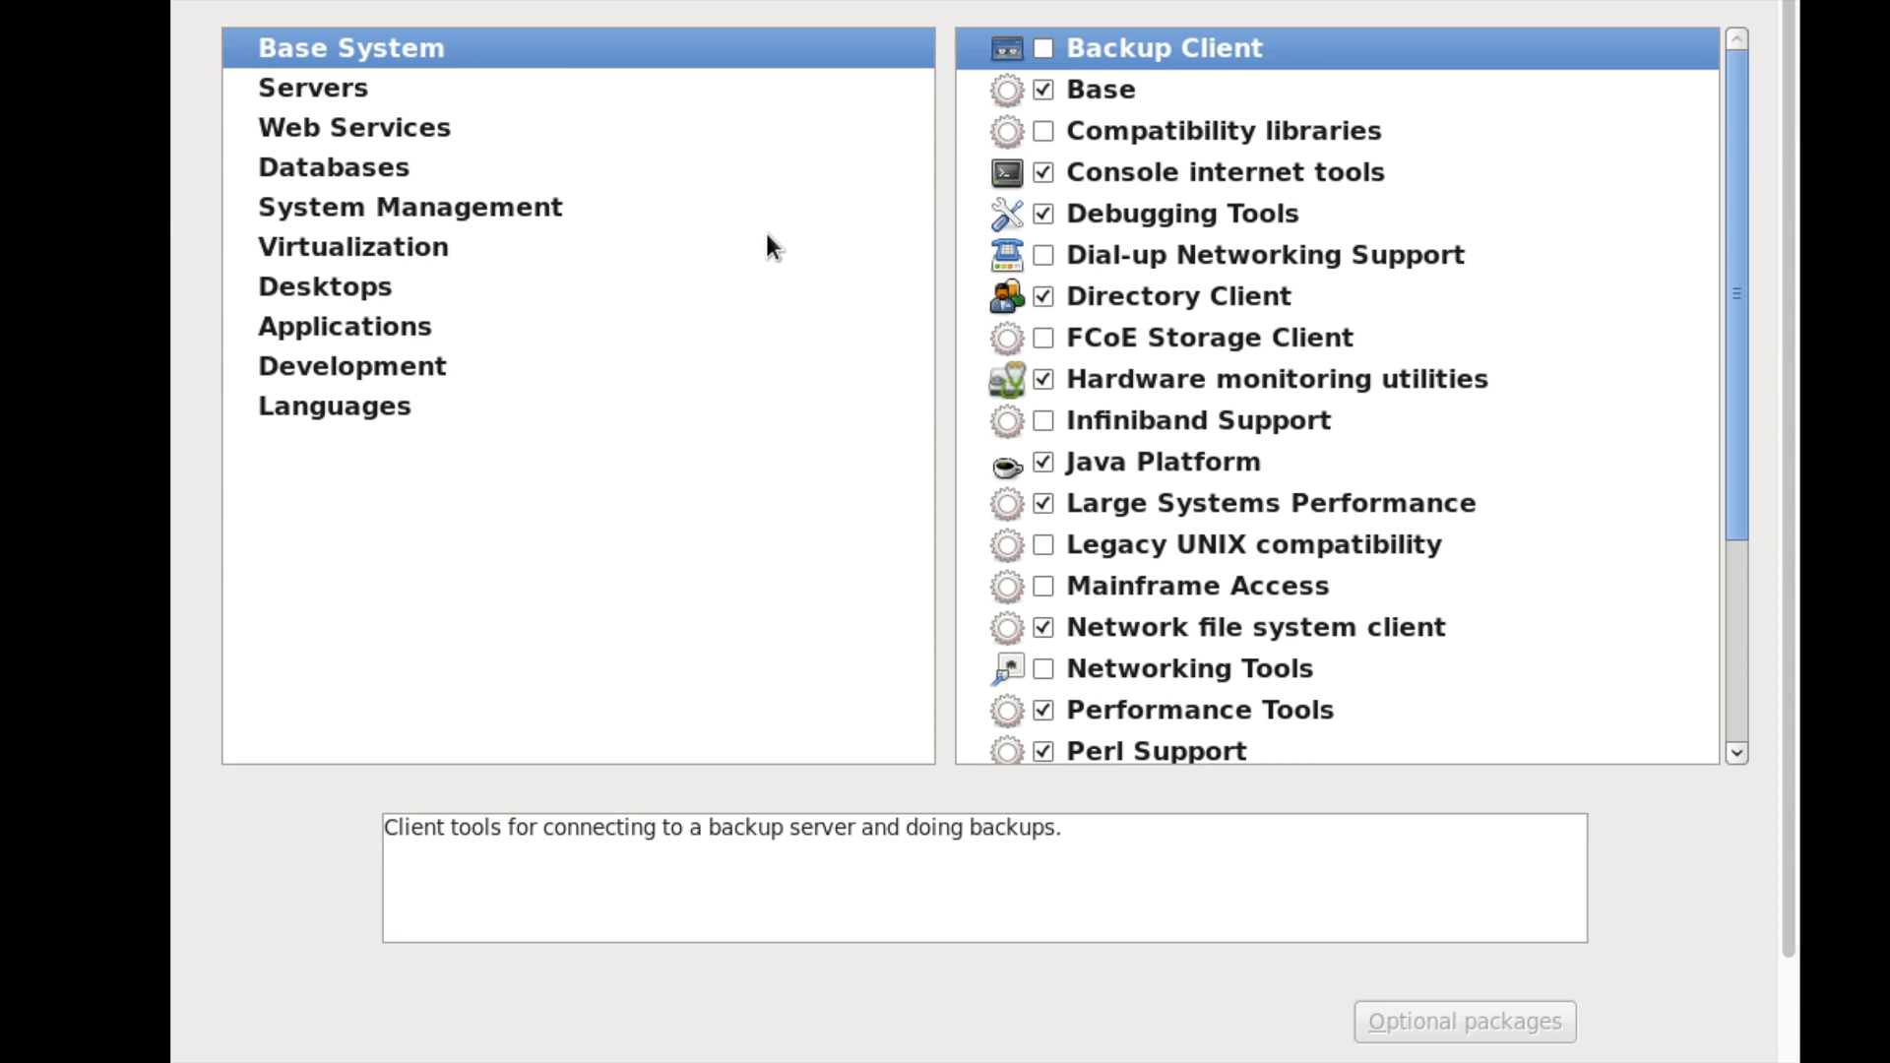
- Add the Networking Tools and System administration tools package groups
left_click(1062, 655)
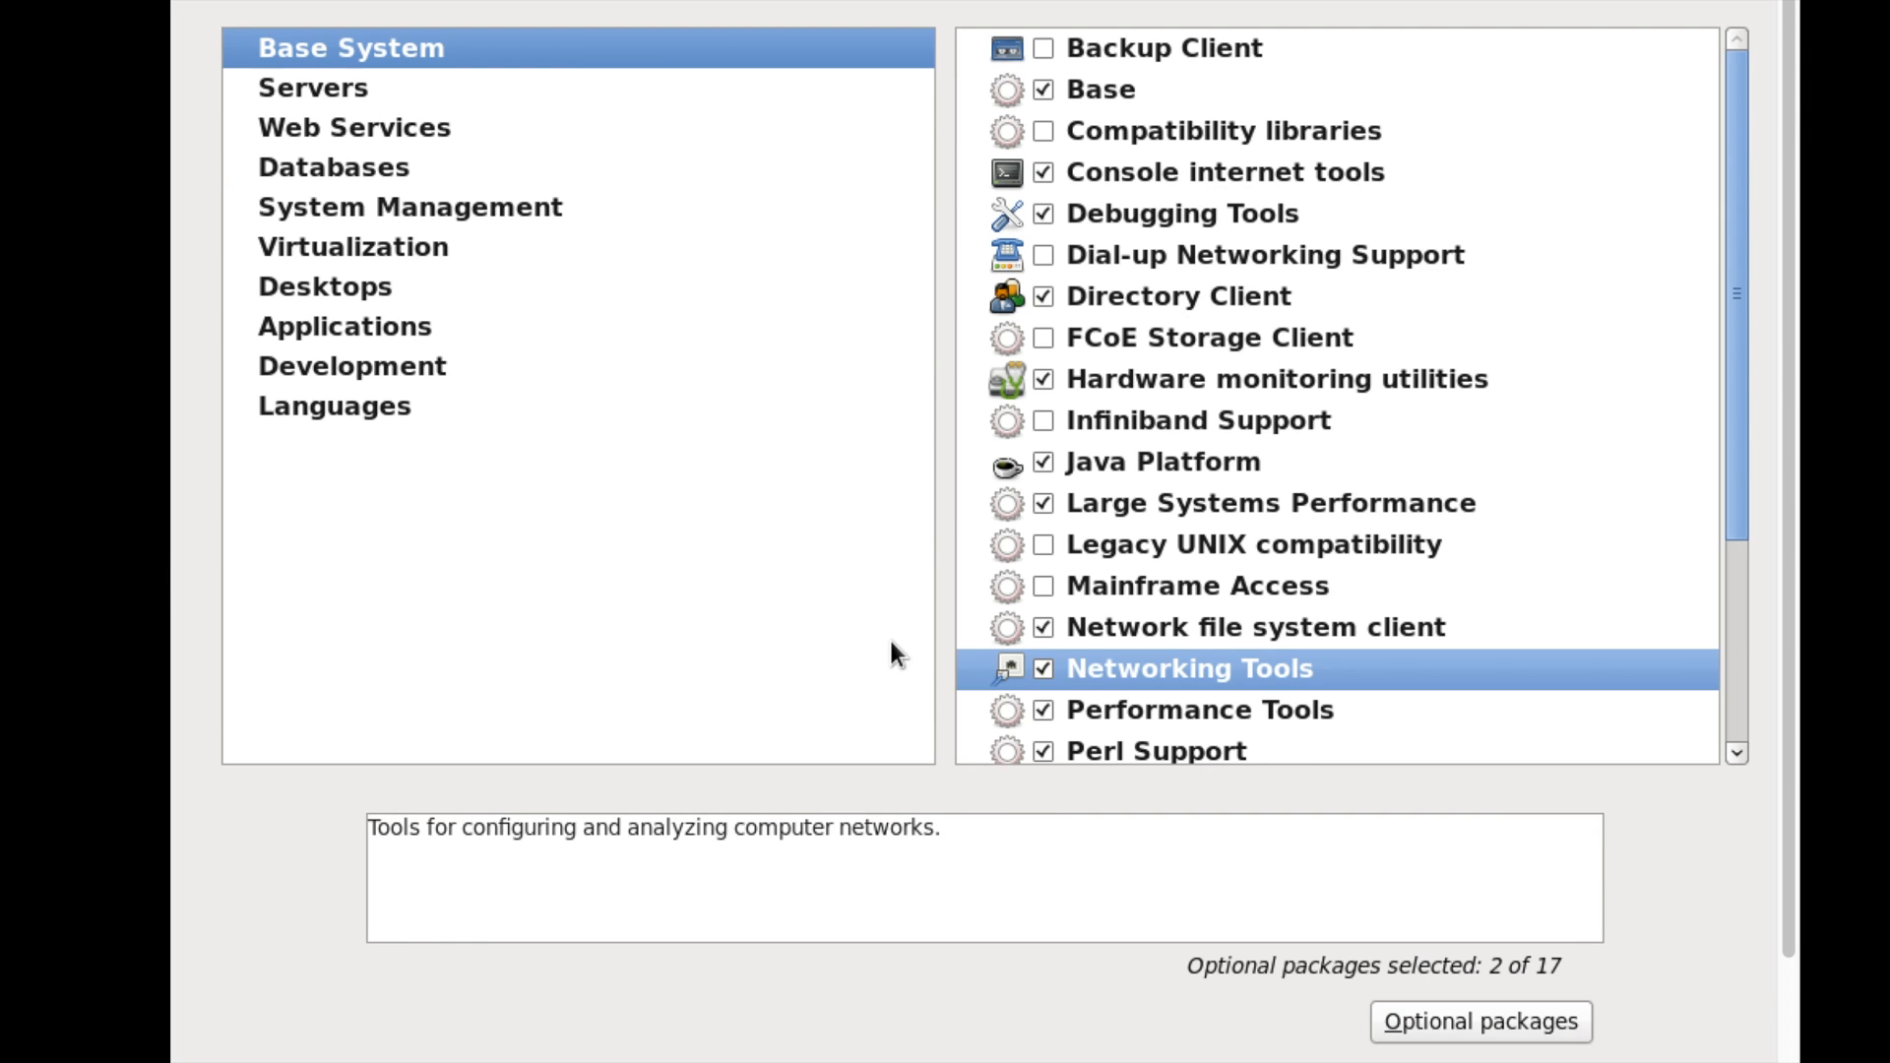
left_click(311, 86)
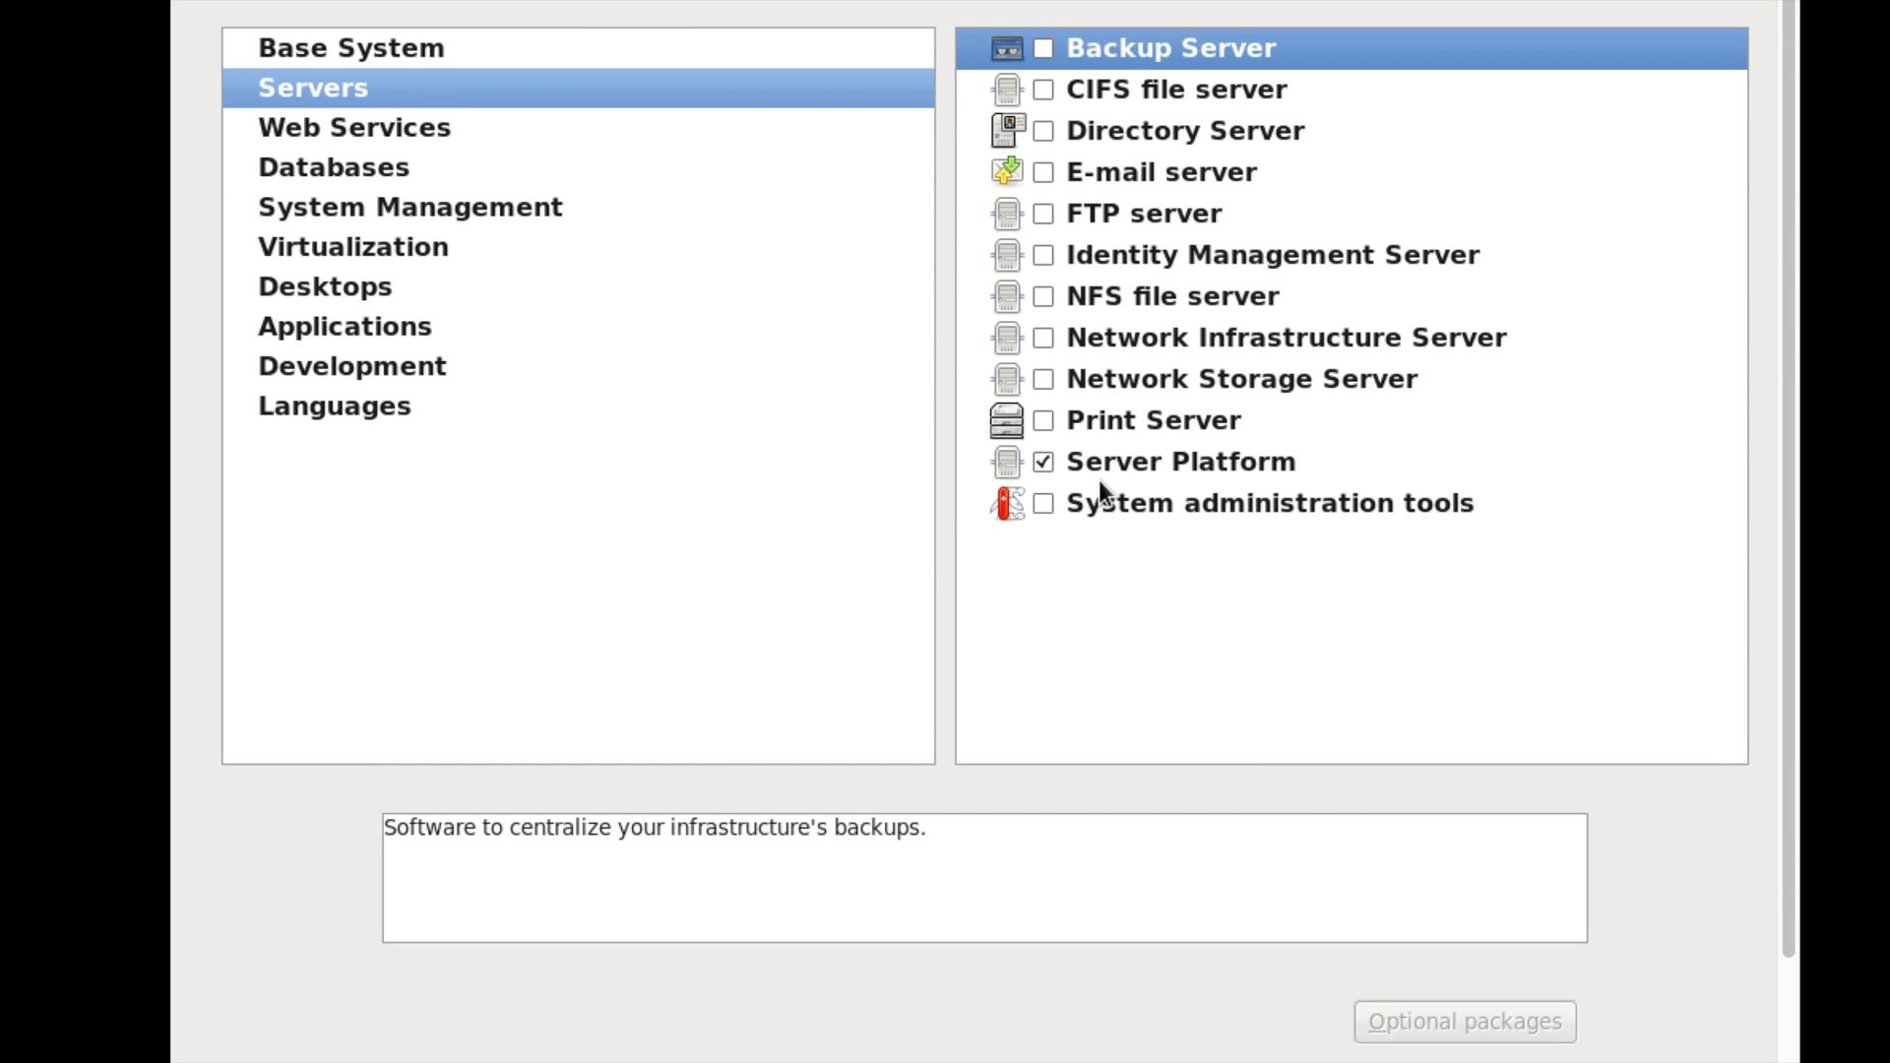
left_click(1099, 487)
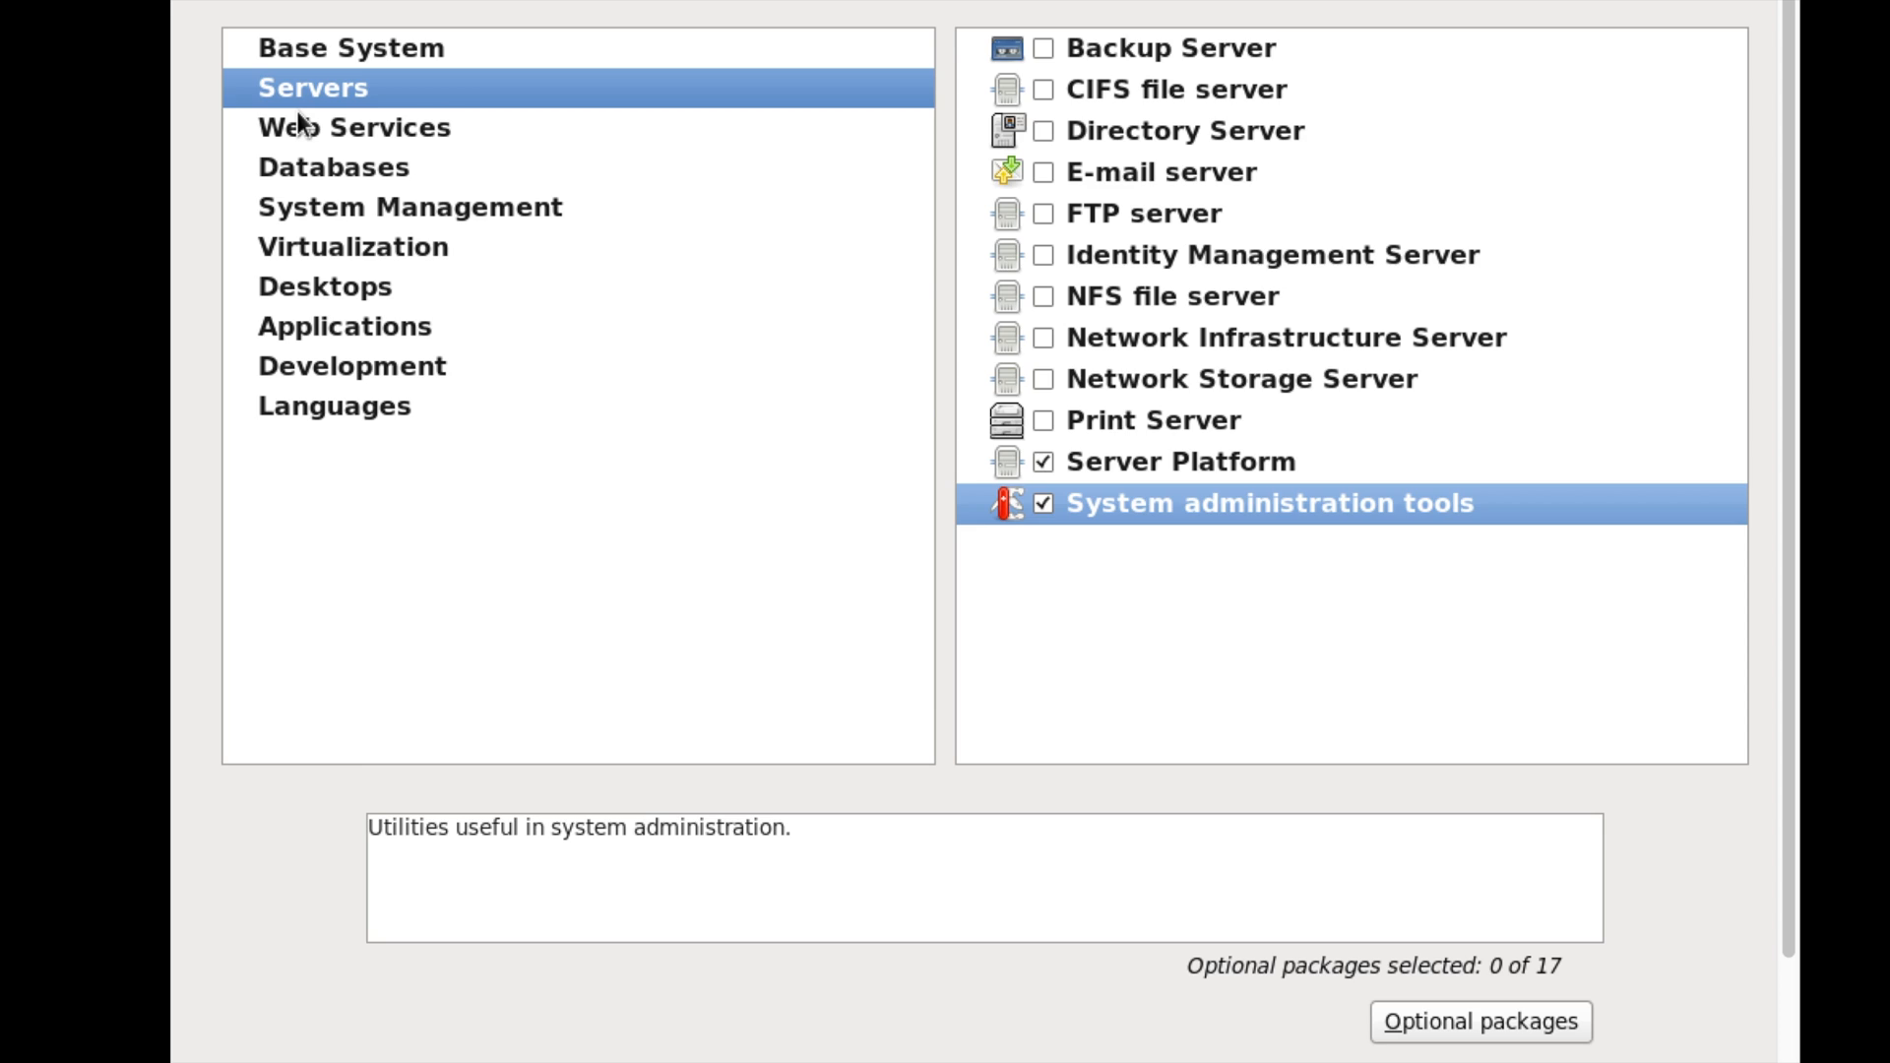
- Browse the System Management, Virtualization, Desktops and Languages groups, then return to Base System
left_click(307, 207)
left_click(360, 248)
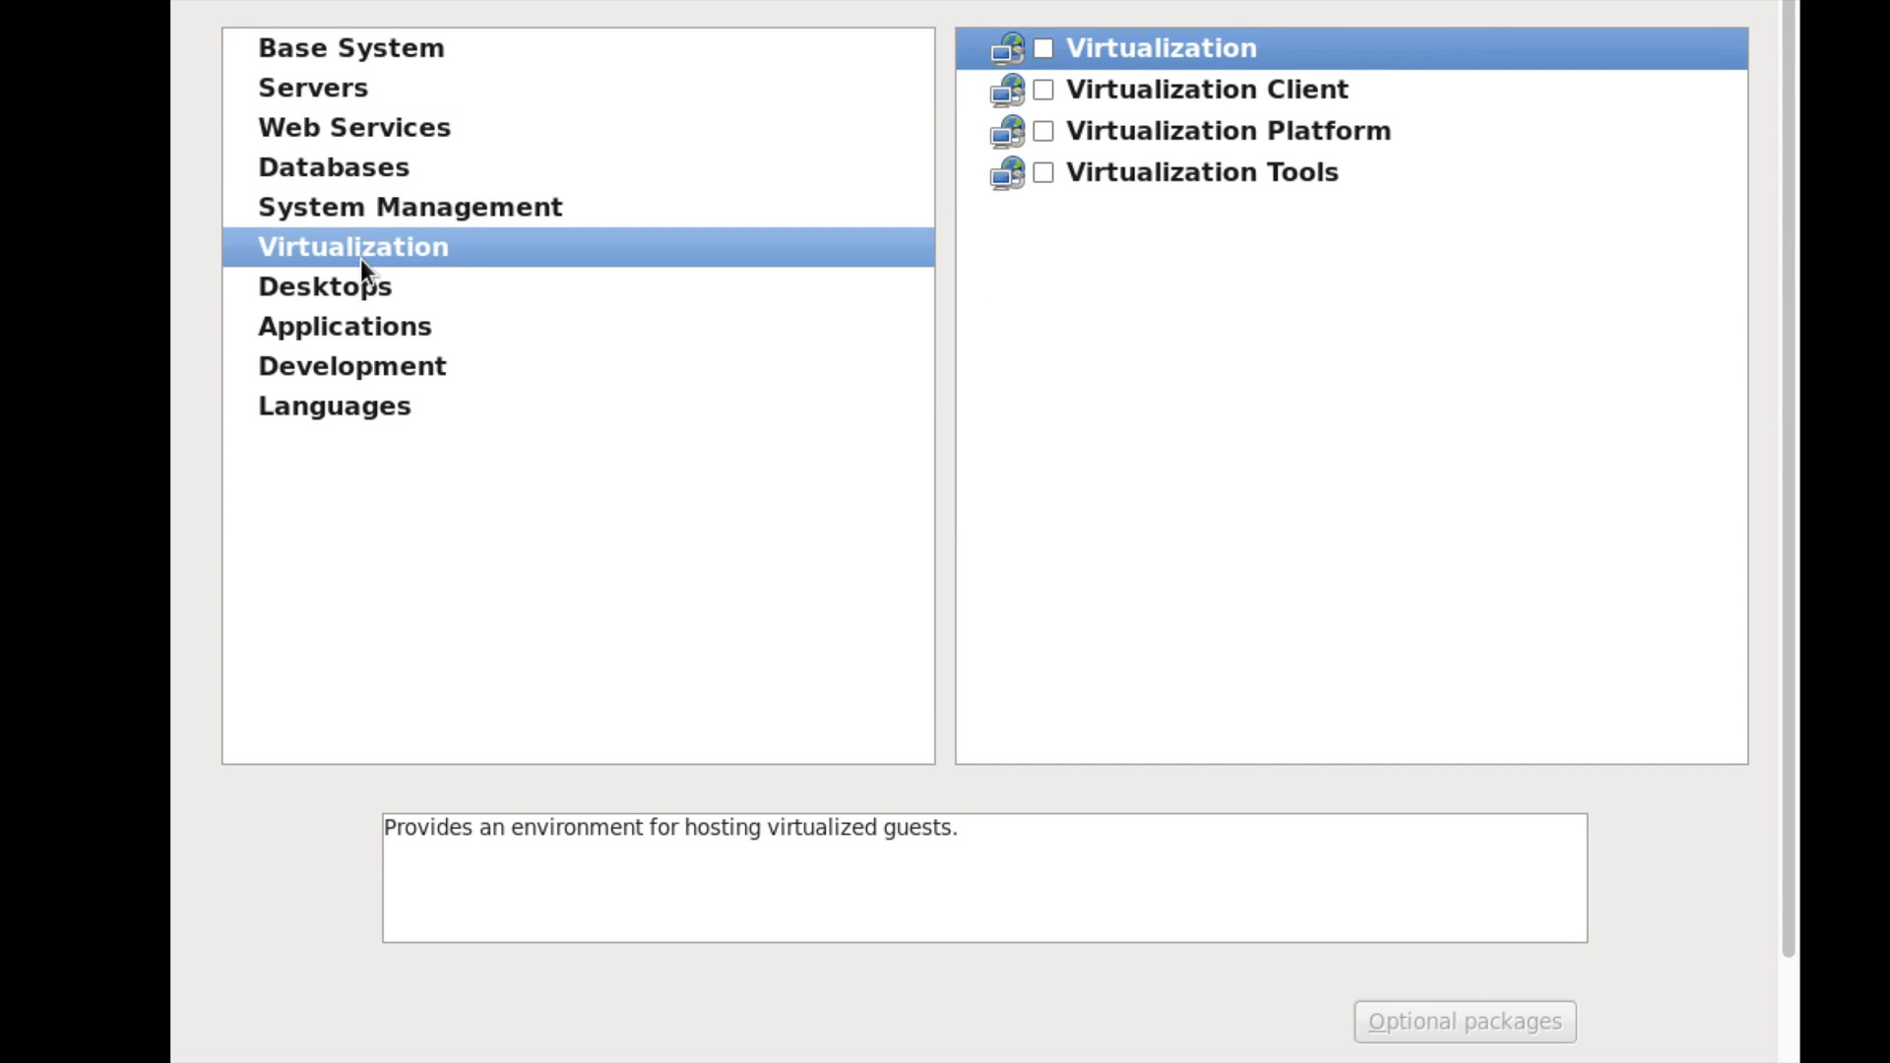
left_click(364, 287)
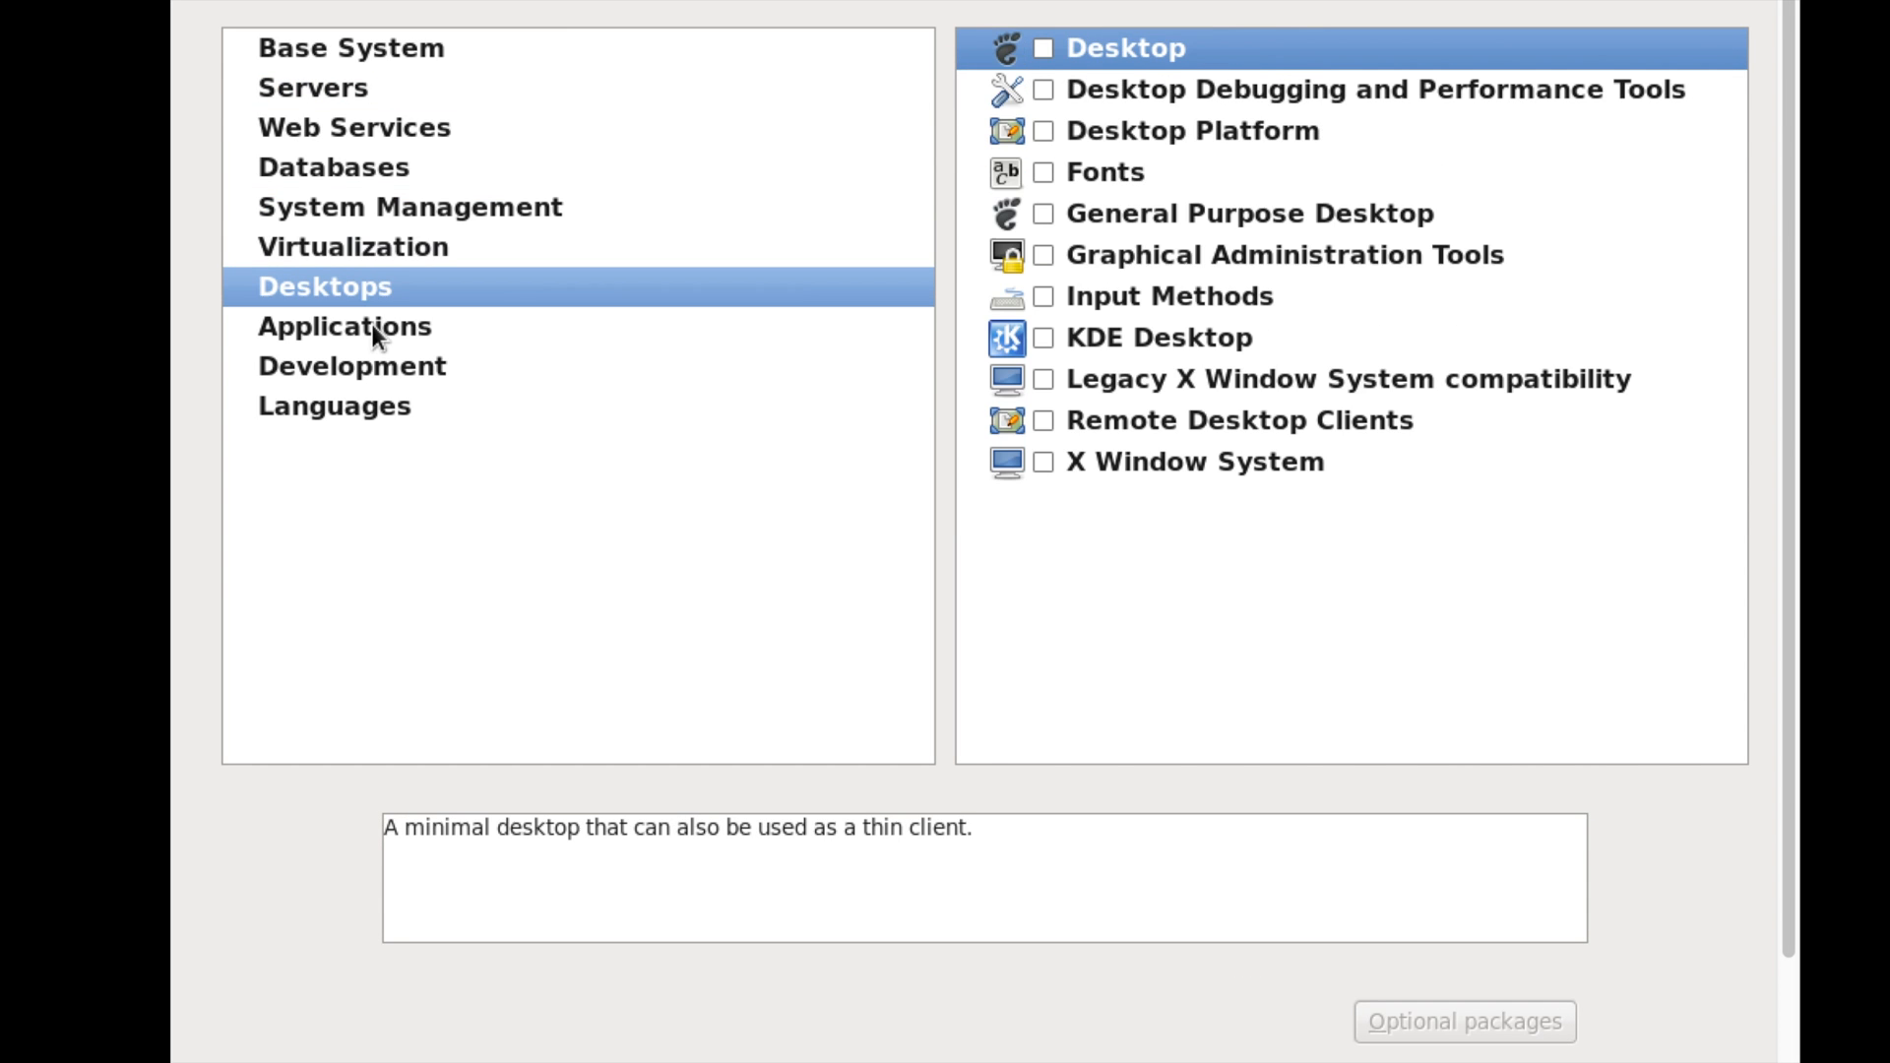
left_click(360, 366)
left_click(350, 405)
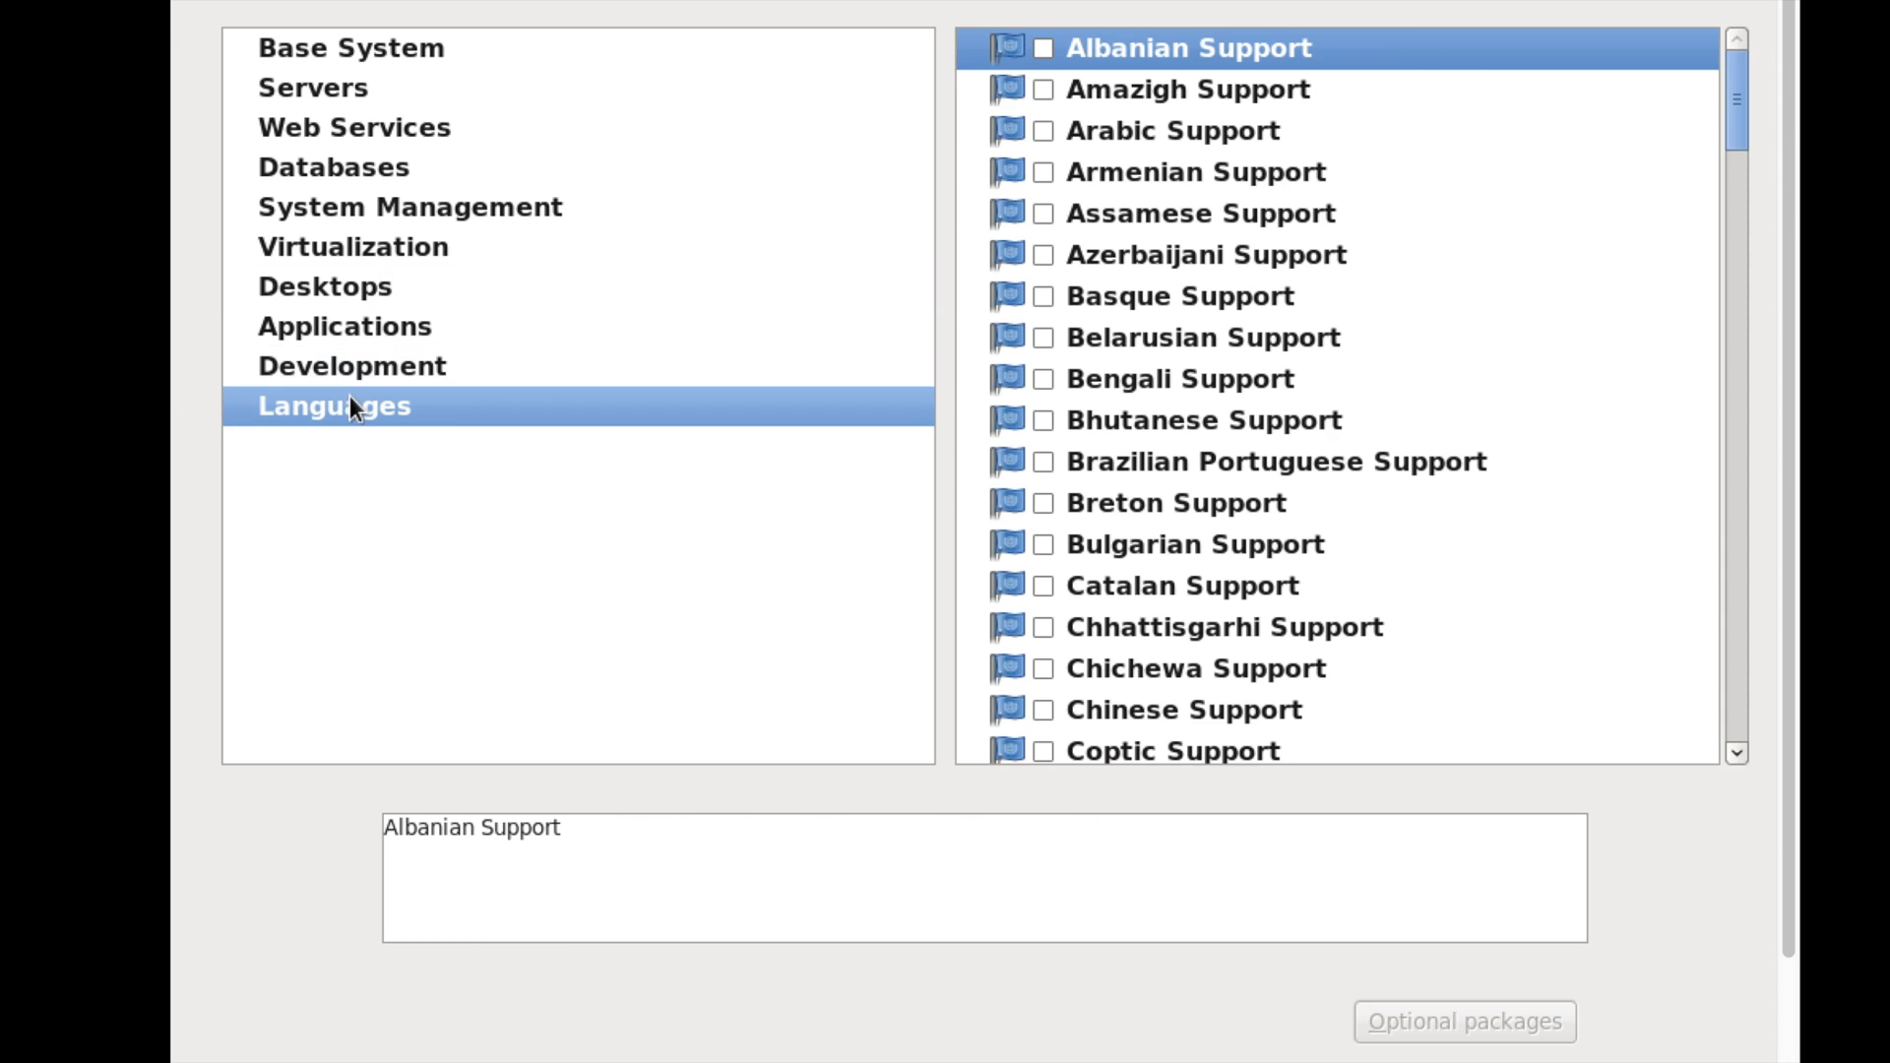
left_click(339, 91)
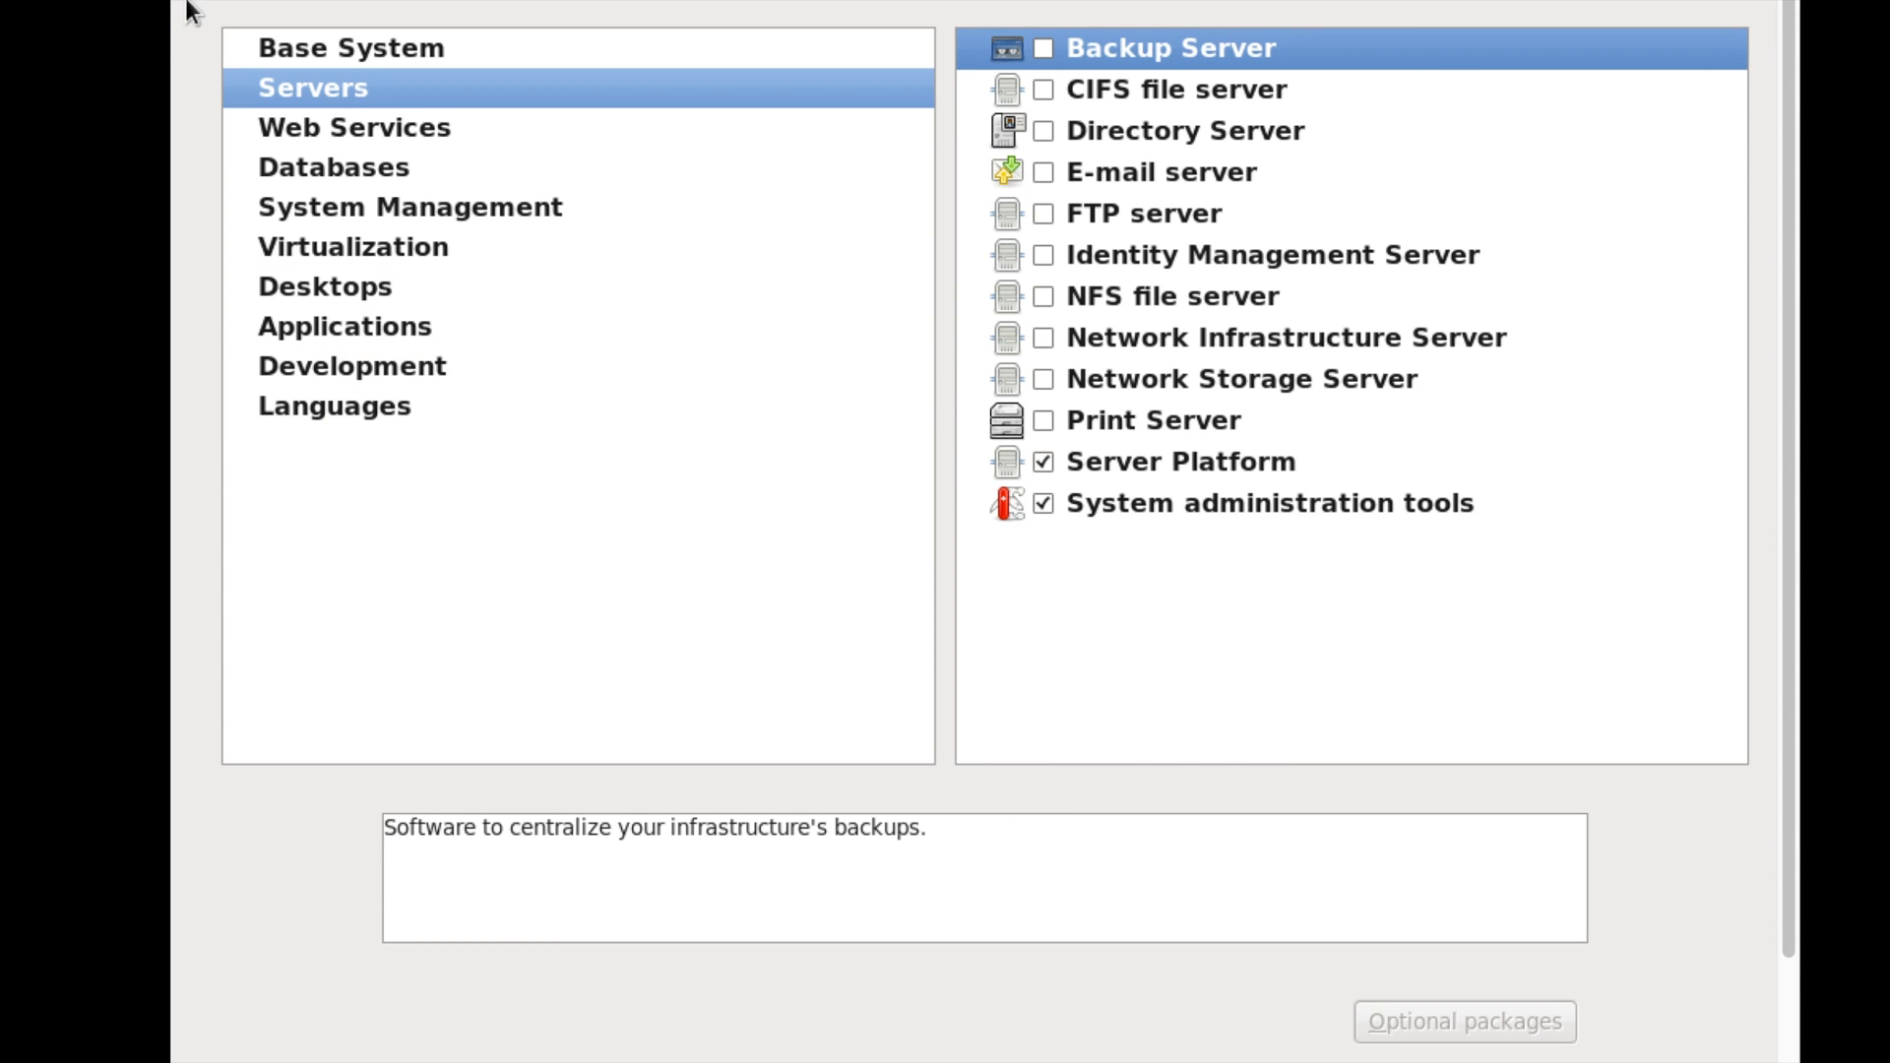
left_click(316, 45)
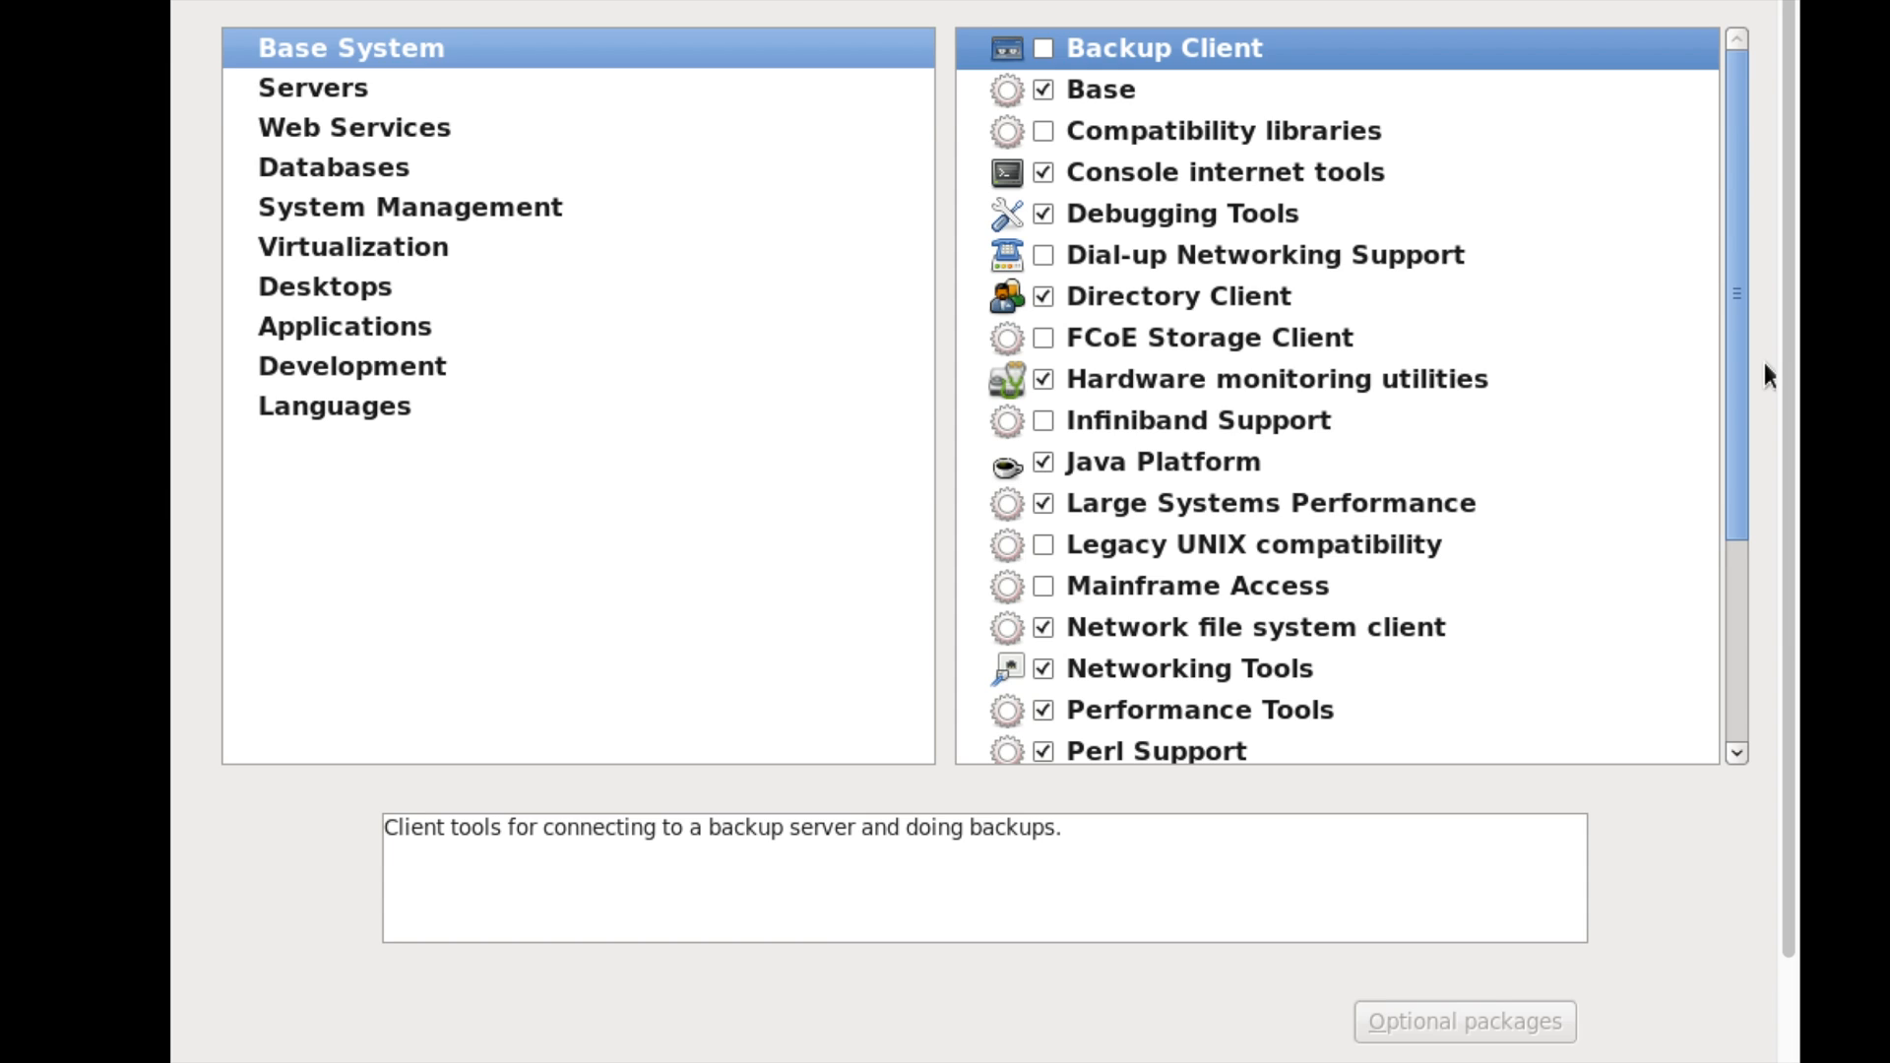
scroll(1764, 362, "down", 3)
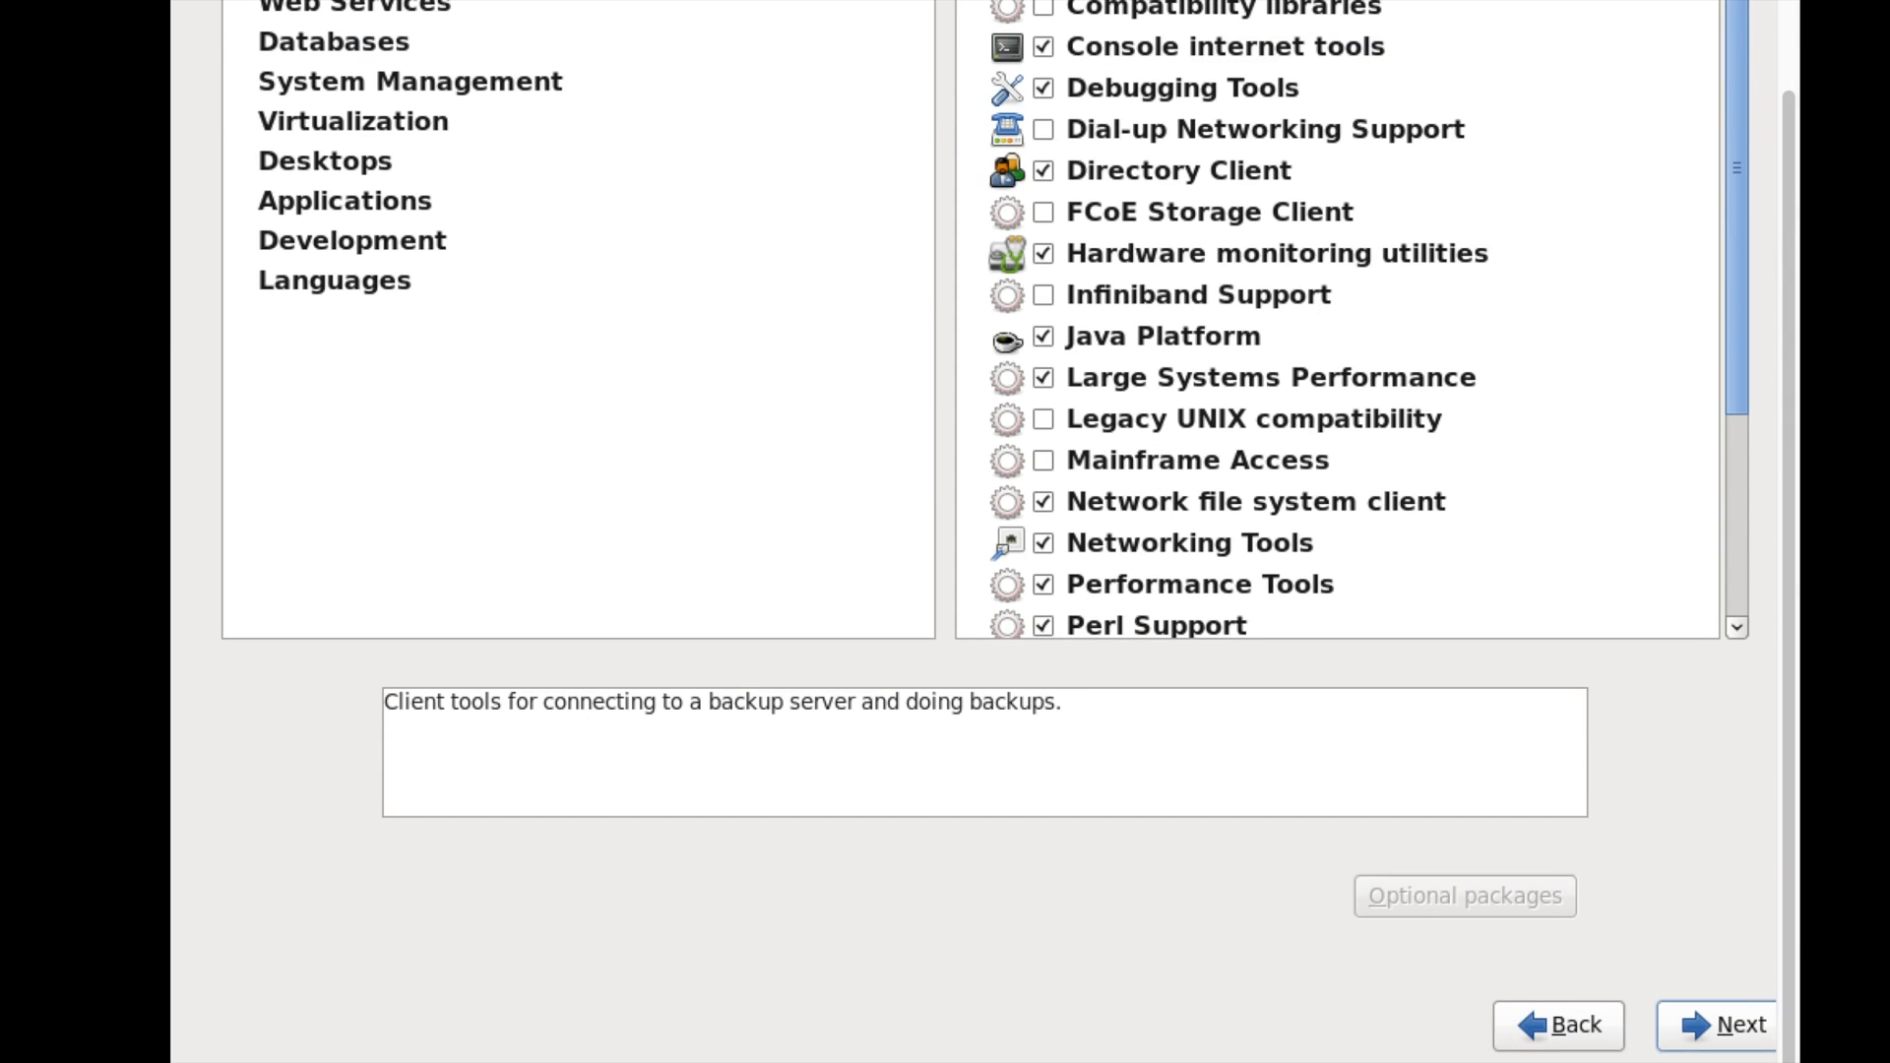
- Start the installation with the selected packages
left_click(1710, 1029)
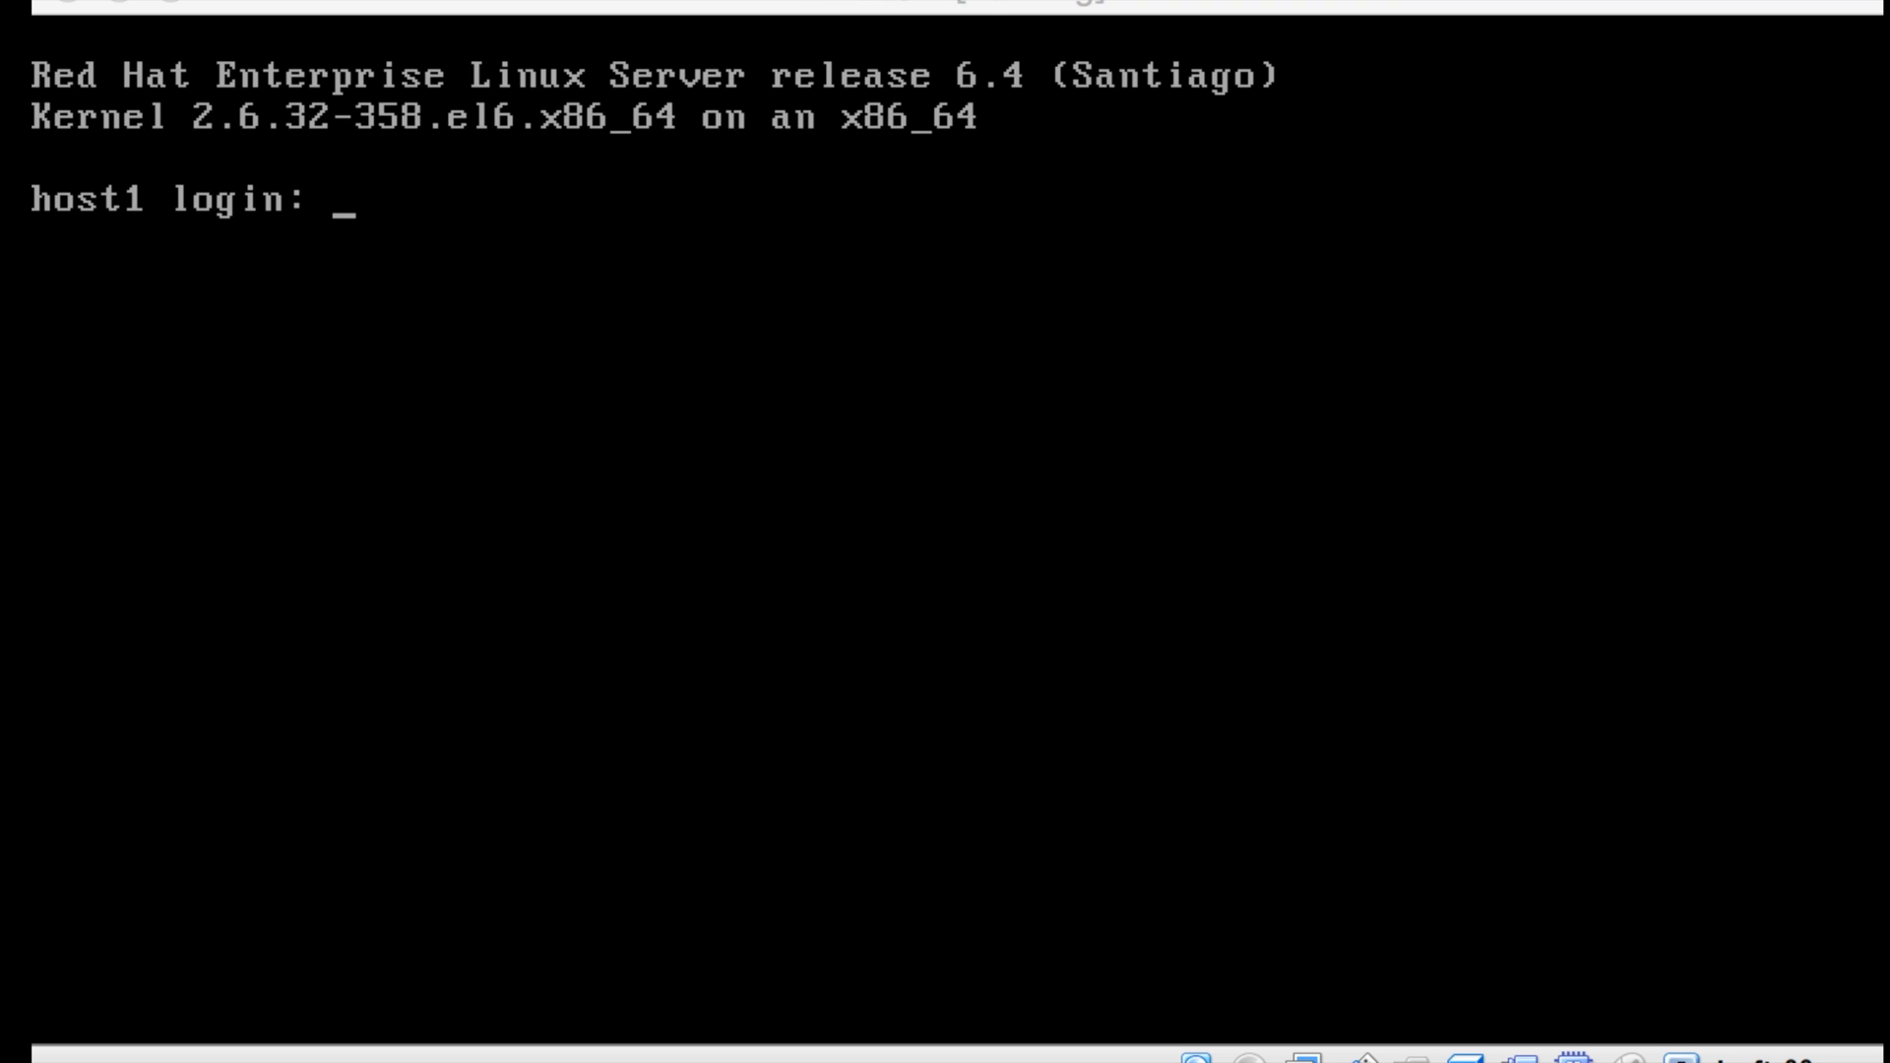
- Log in as root on host1 with its password and clear the screen
type("root")
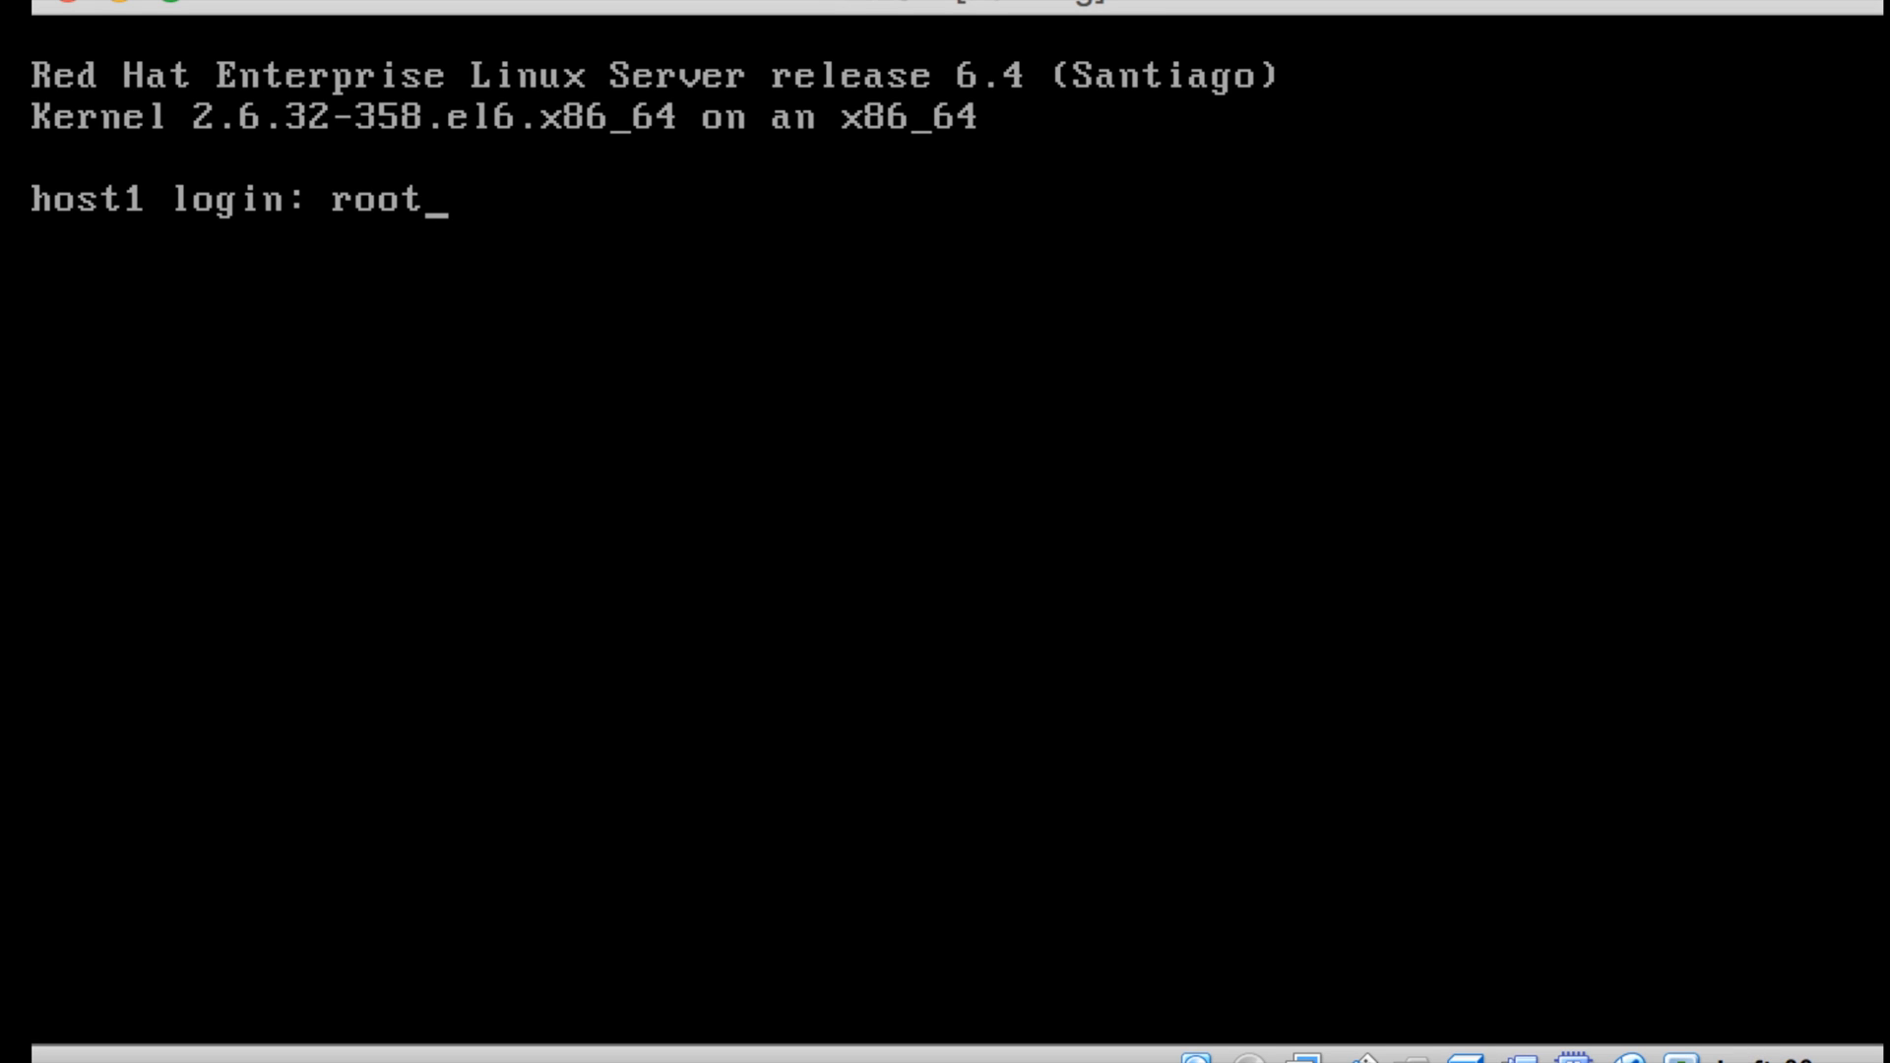
key("Return")
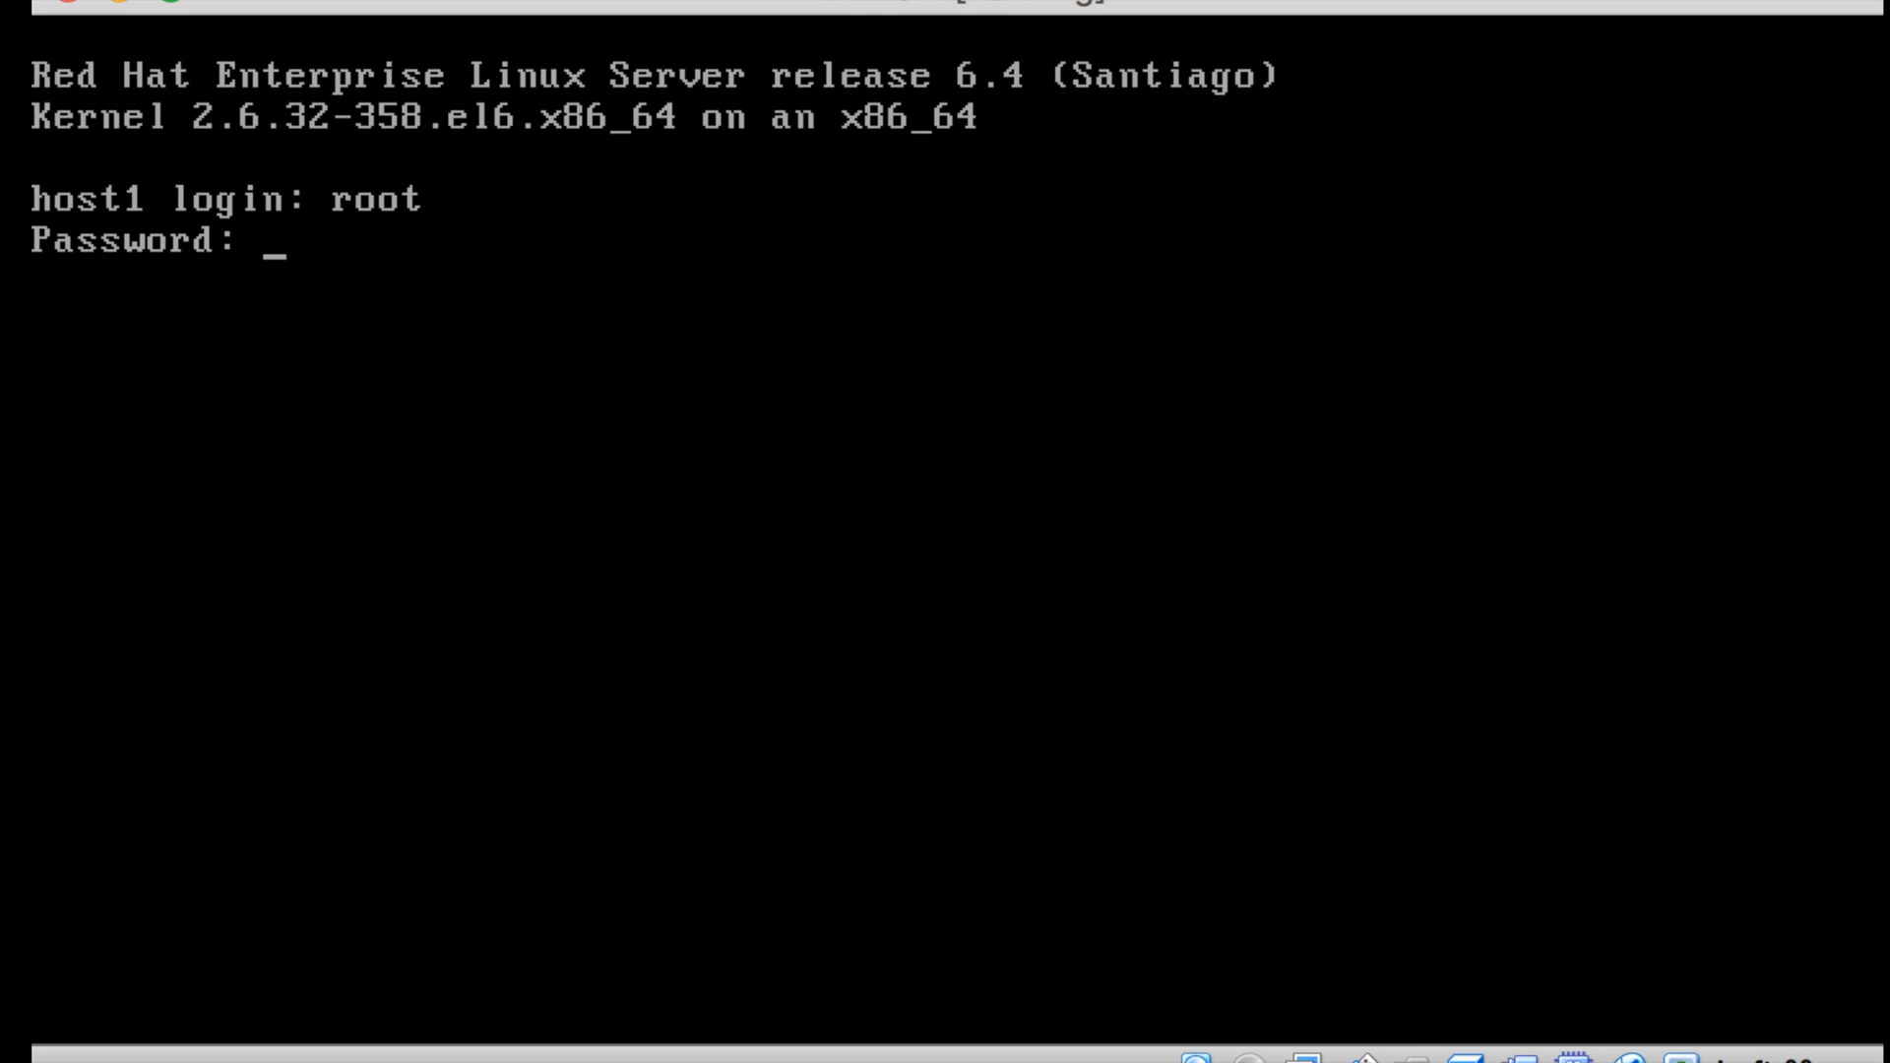
key("Return")
type("clear")
key("Return")
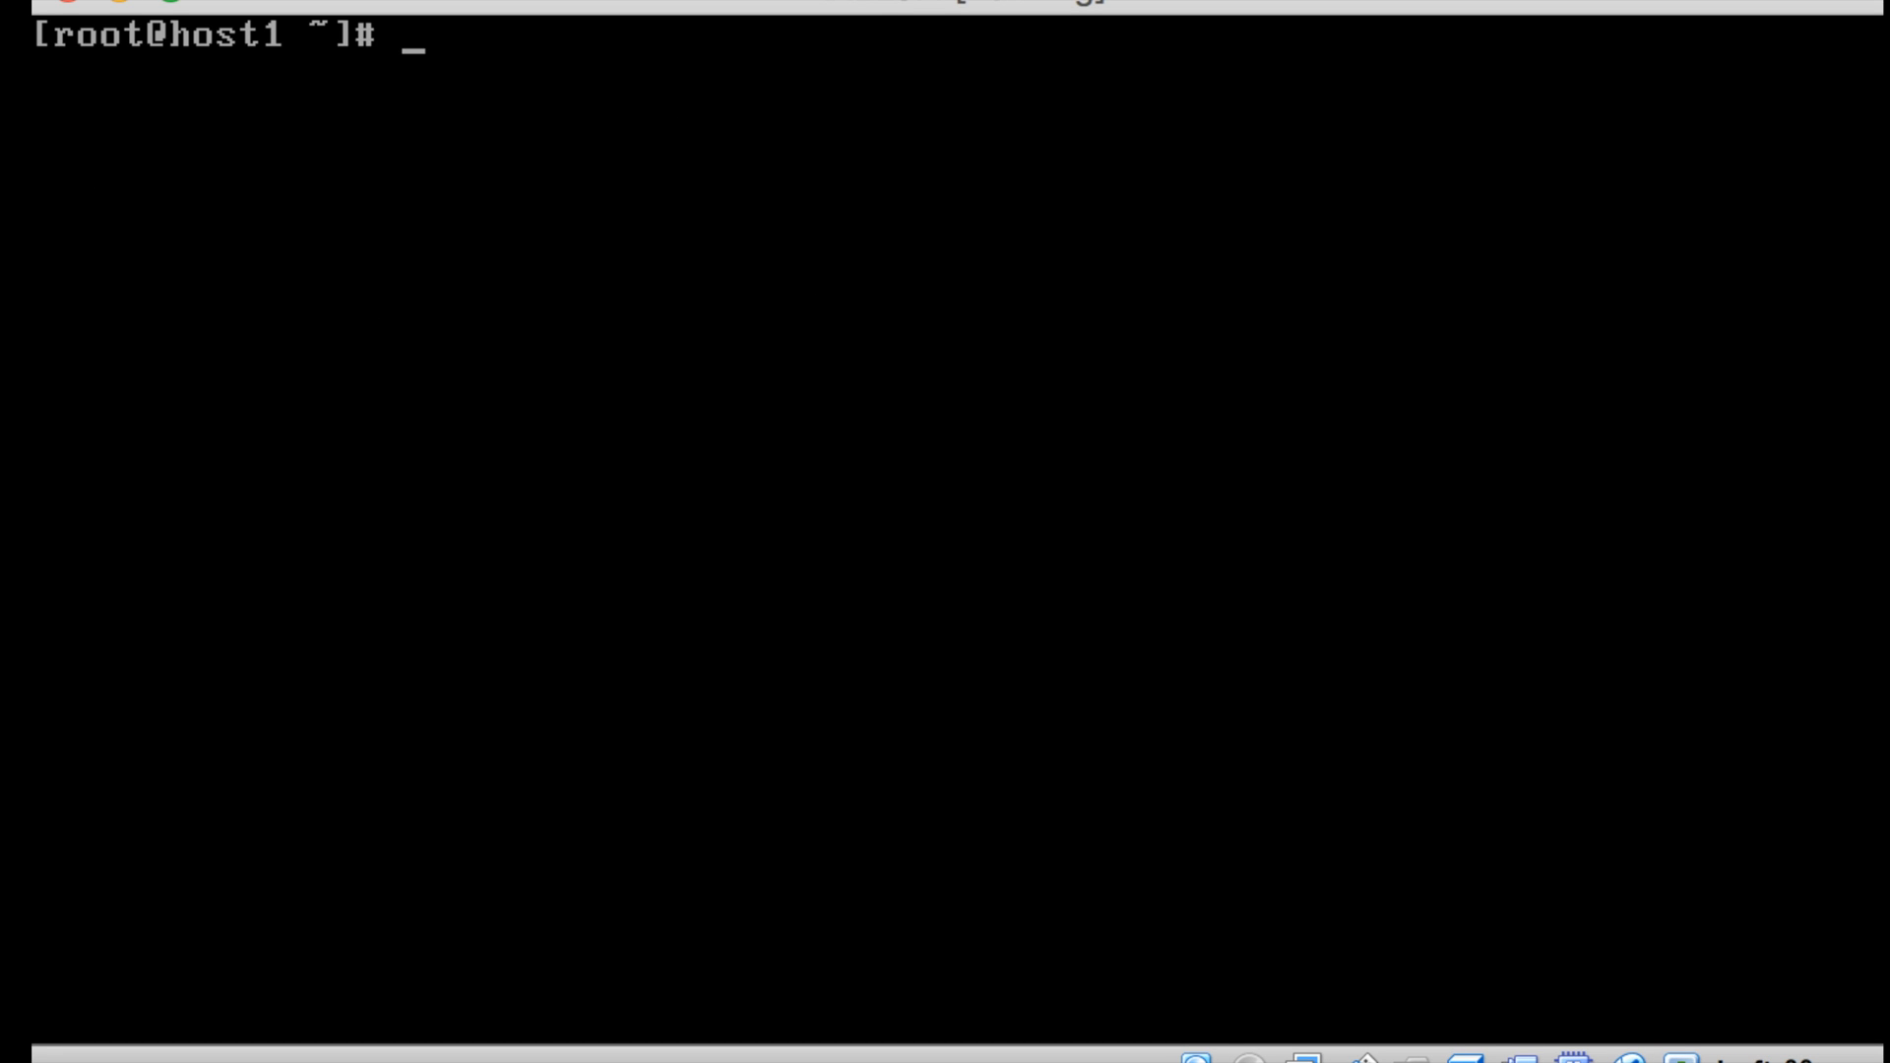
- Run lsblk and df -h to check the LVM layout, then exit the root session
type("lsblk")
key("Return")
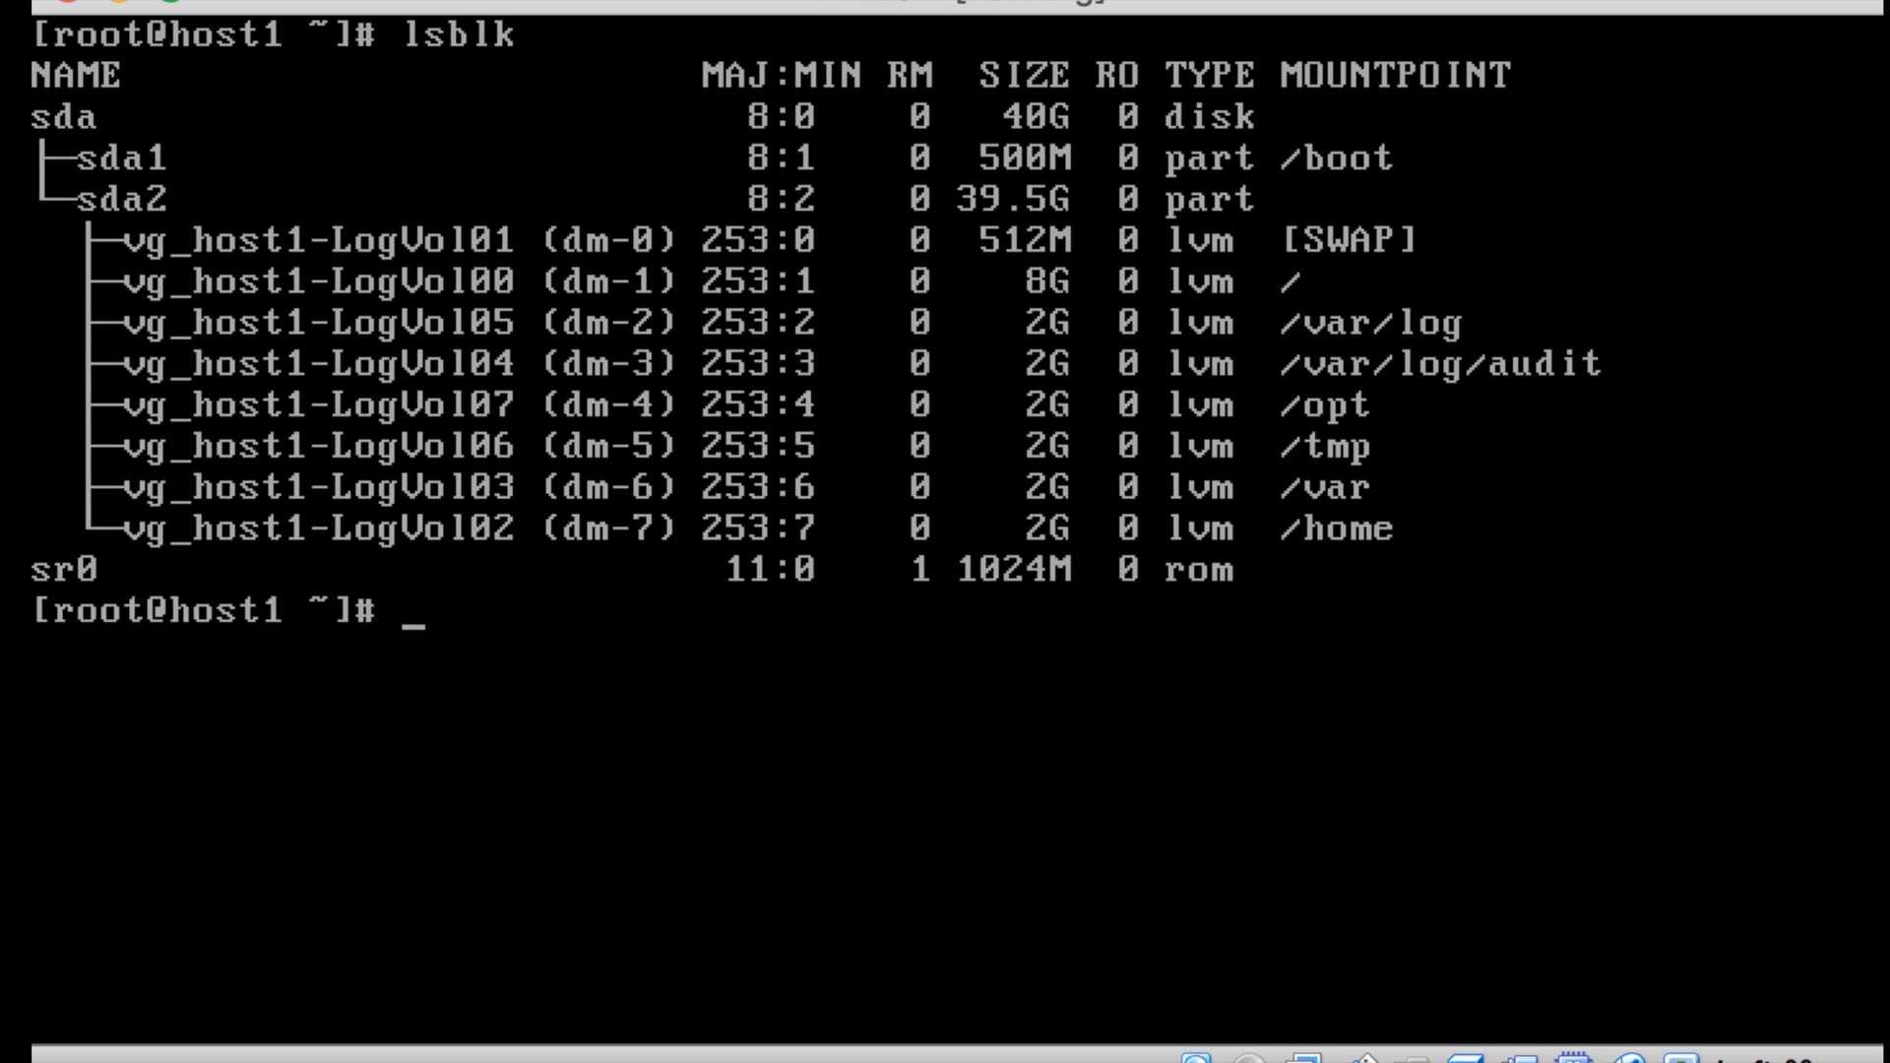
type("clear")
key("Return")
type("df -h")
key("Return")
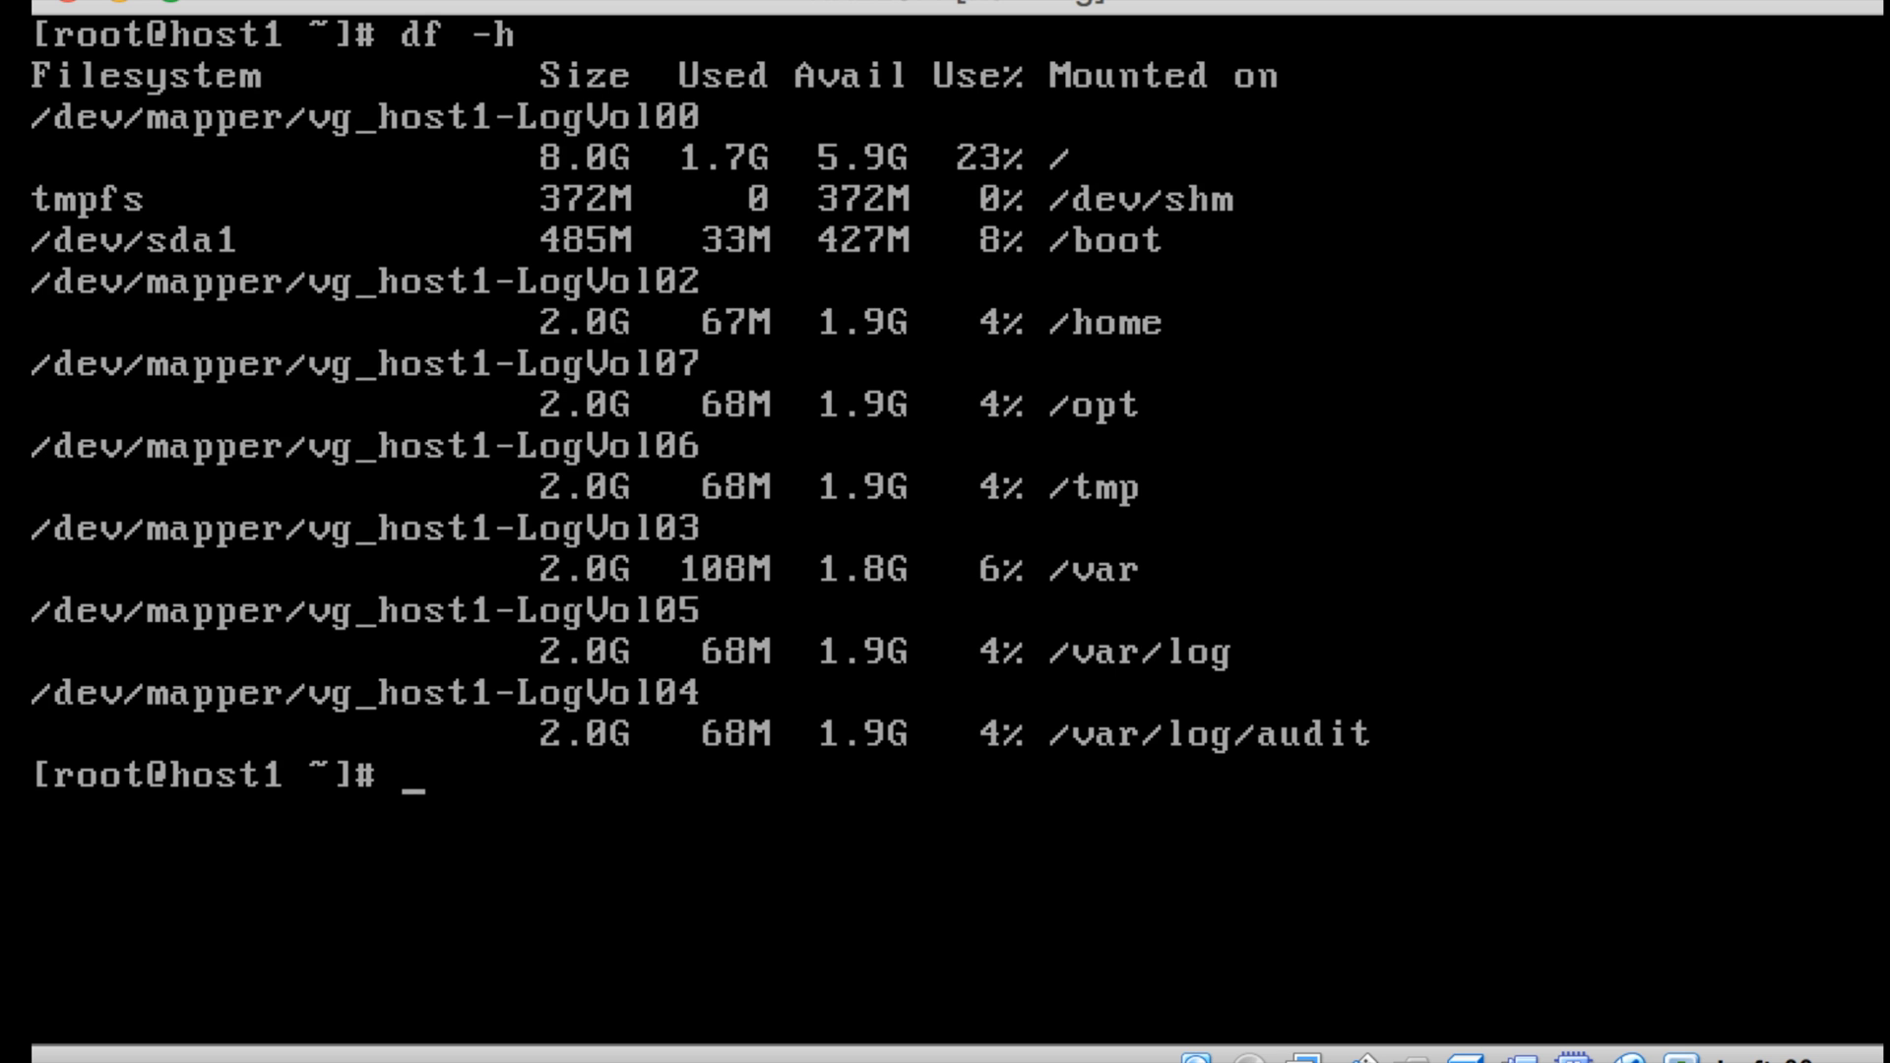
type("exit")
key("Return")
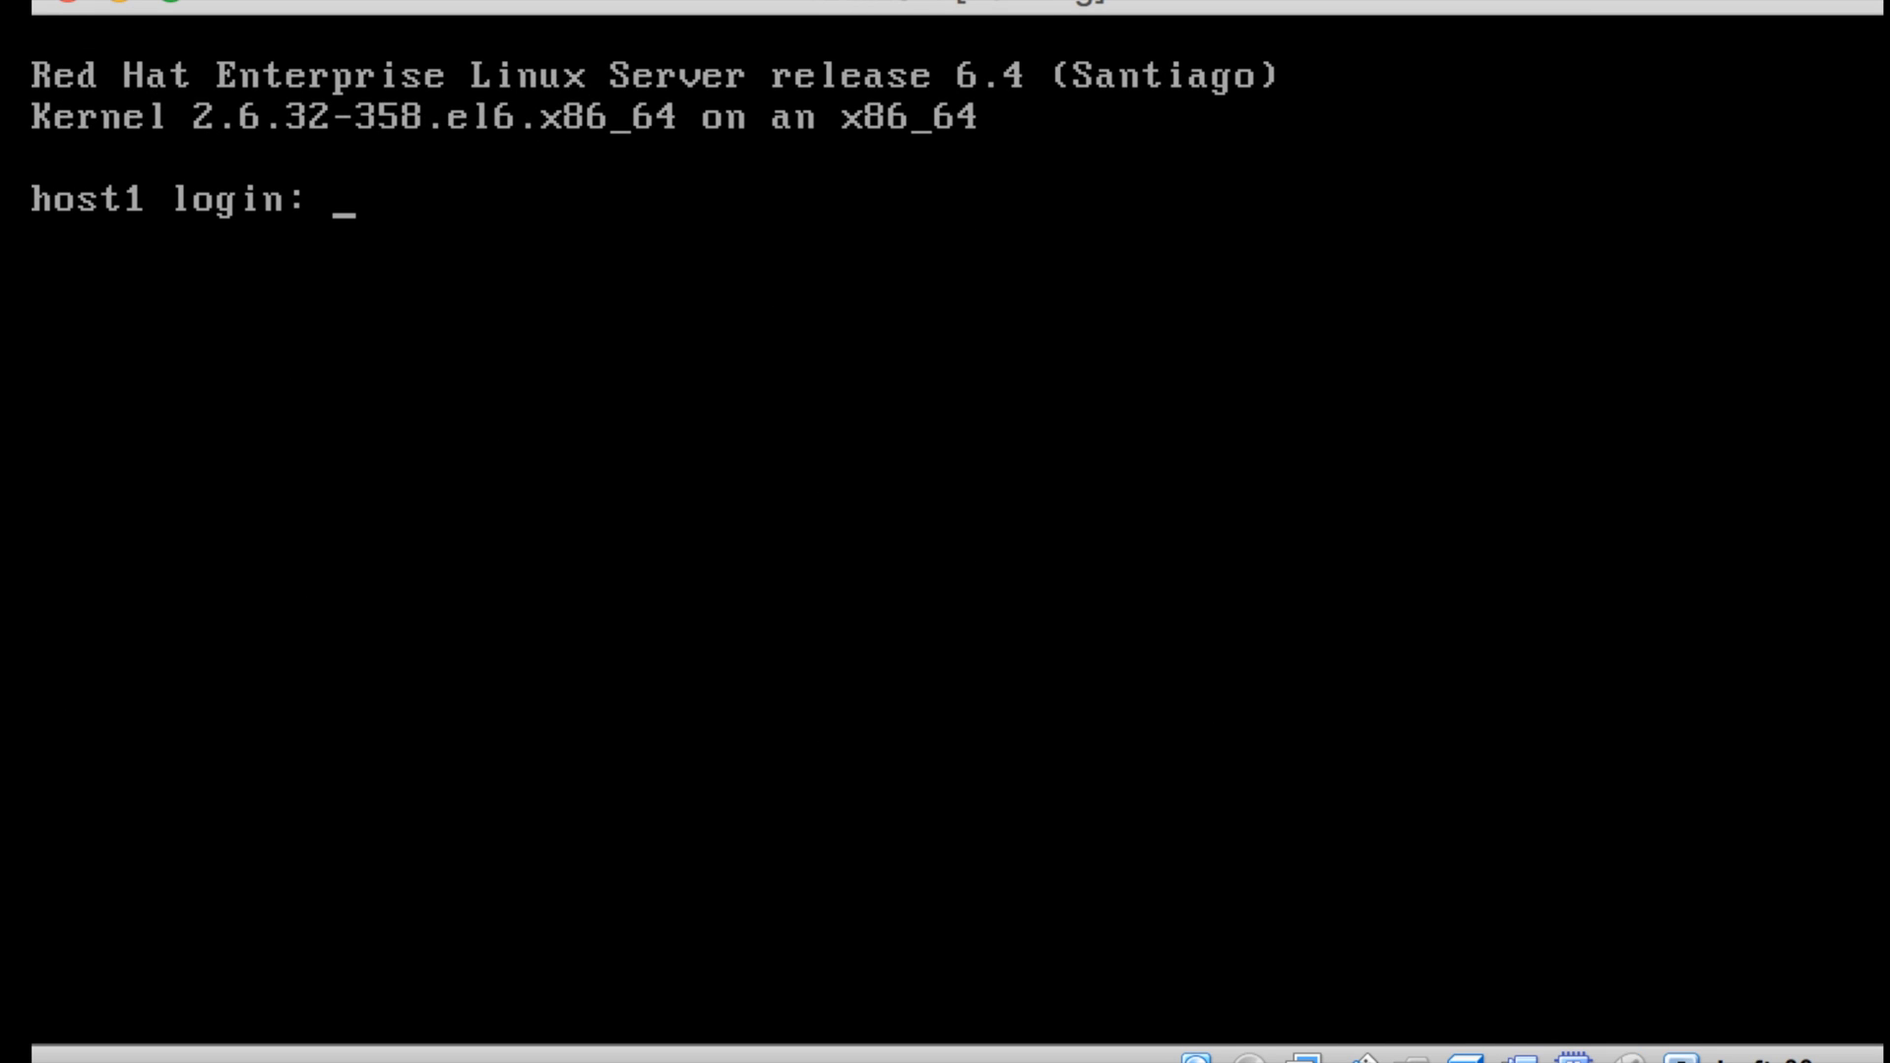